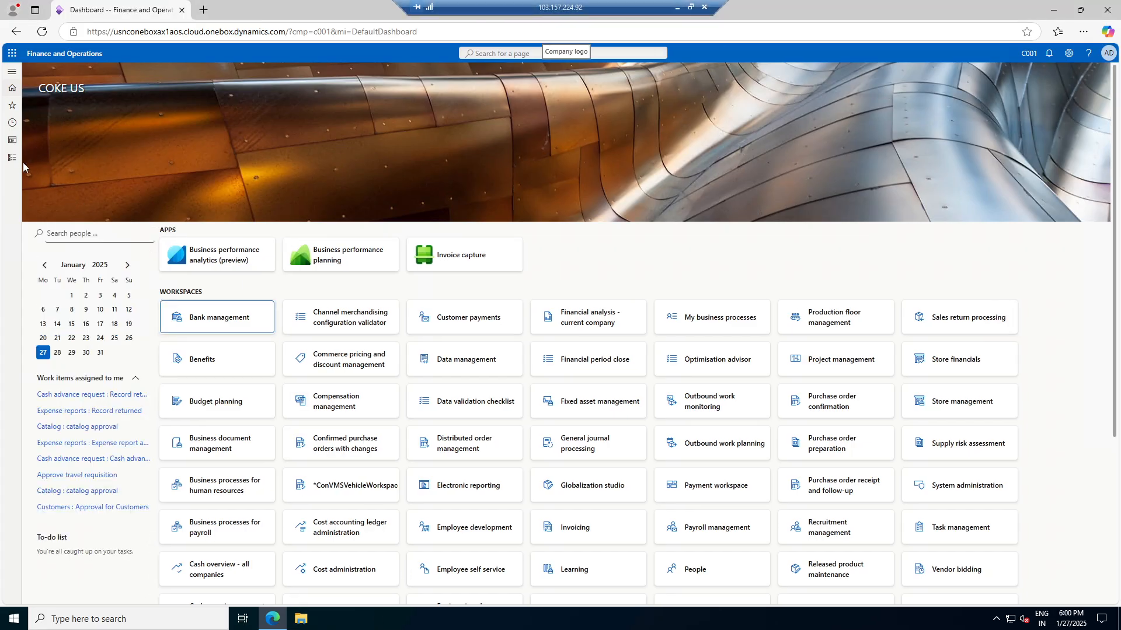
Open All projects under Project management and accounting to show ERP Support - Coke (C001-000001)
{"action": "left_click", "coordinate": [12, 158]}
{"action": "scroll", "coordinate": [72, 435], "scroll_direction": "down", "scroll_amount": 5}
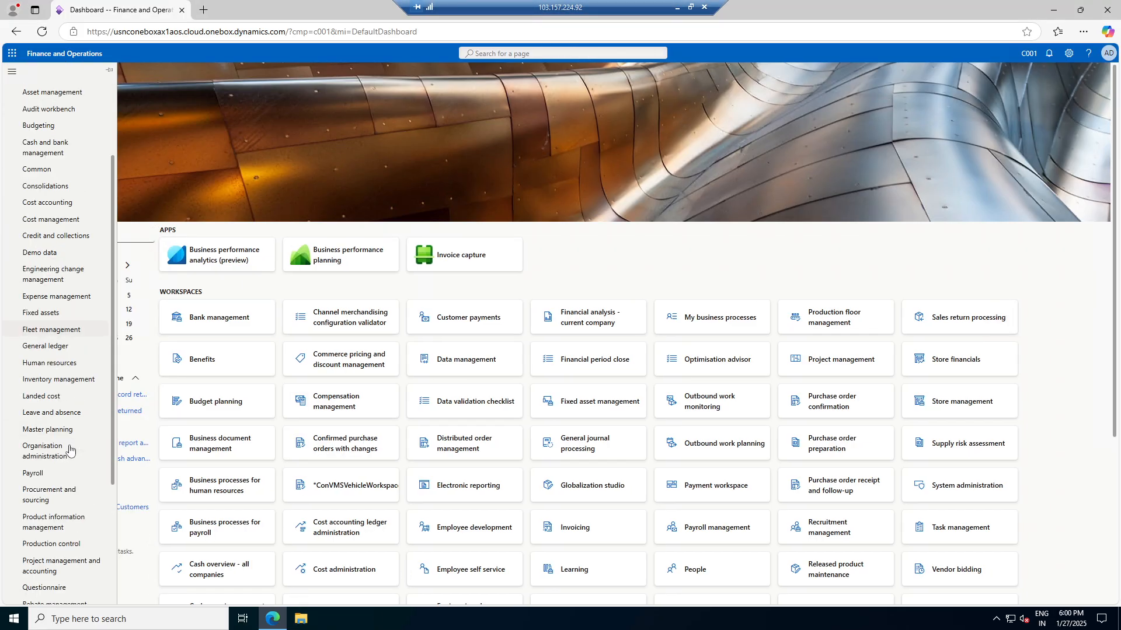
{"action": "left_click", "coordinate": [61, 394]}
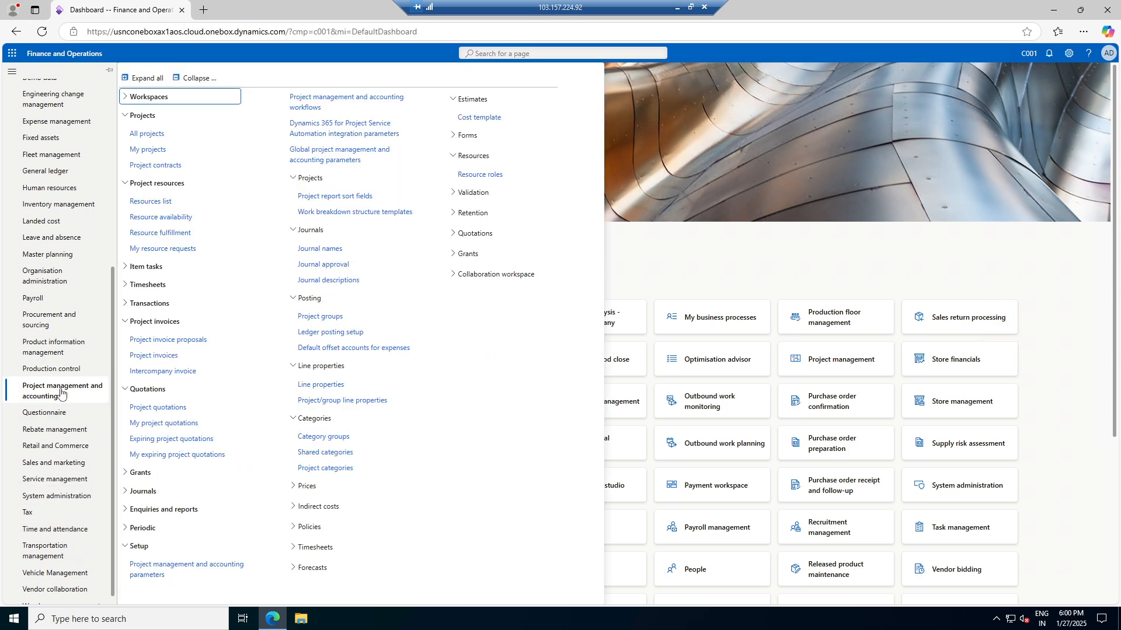
{"action": "left_click", "coordinate": [147, 133]}
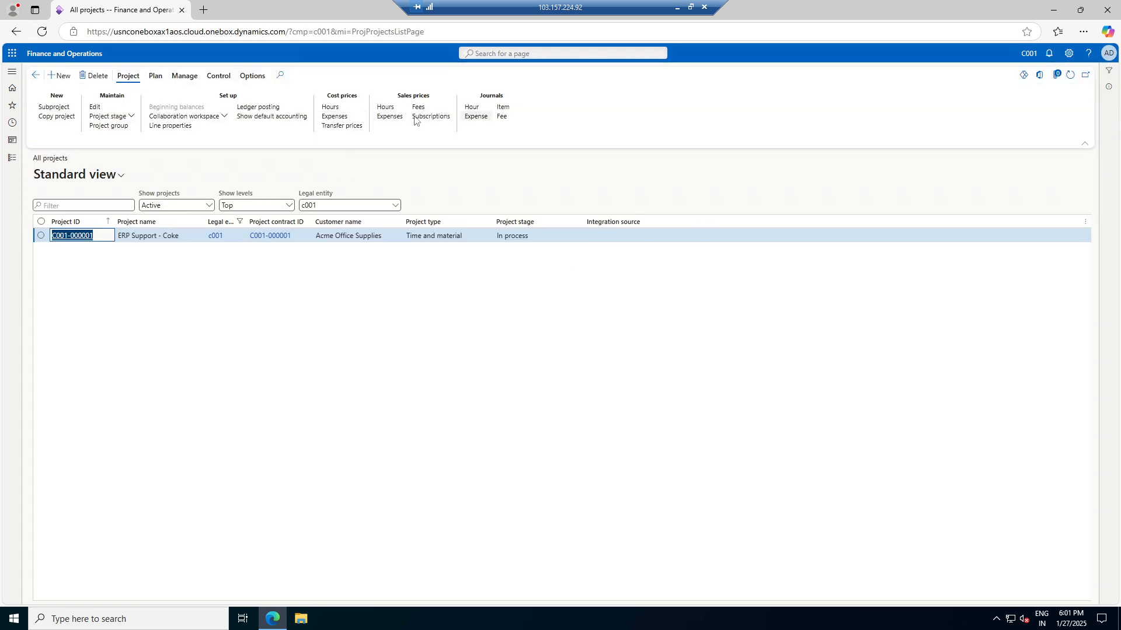
Review the posted transactions for C001-000001, then return to the All projects list
{"action": "left_click", "coordinate": [184, 76]}
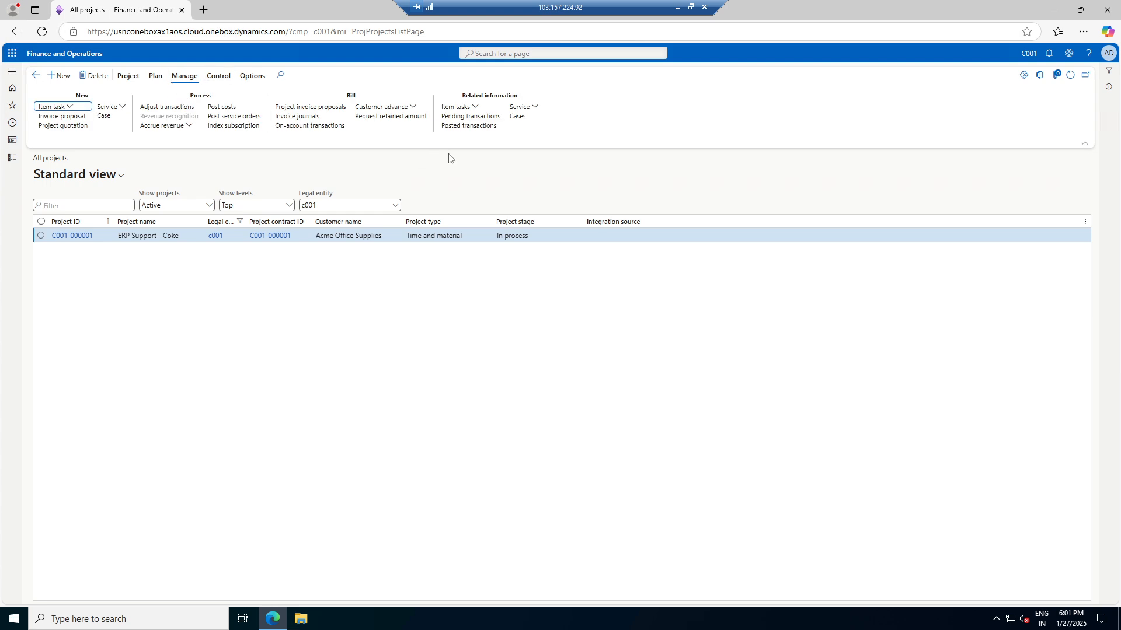
{"action": "left_click", "coordinate": [455, 127]}
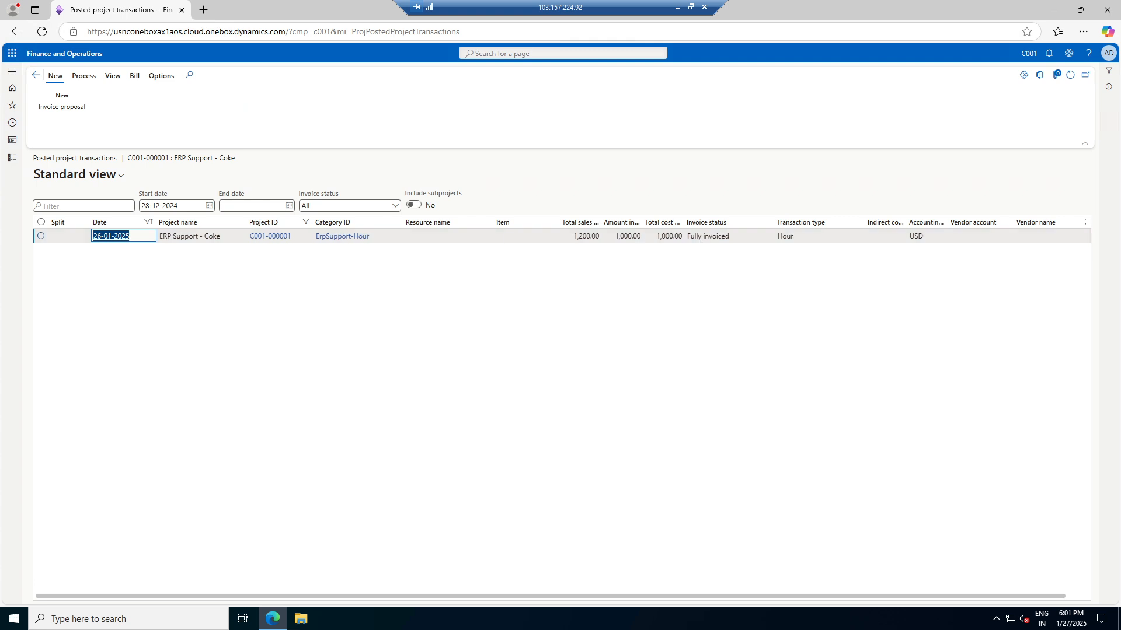
{"action": "left_click", "coordinate": [35, 79]}
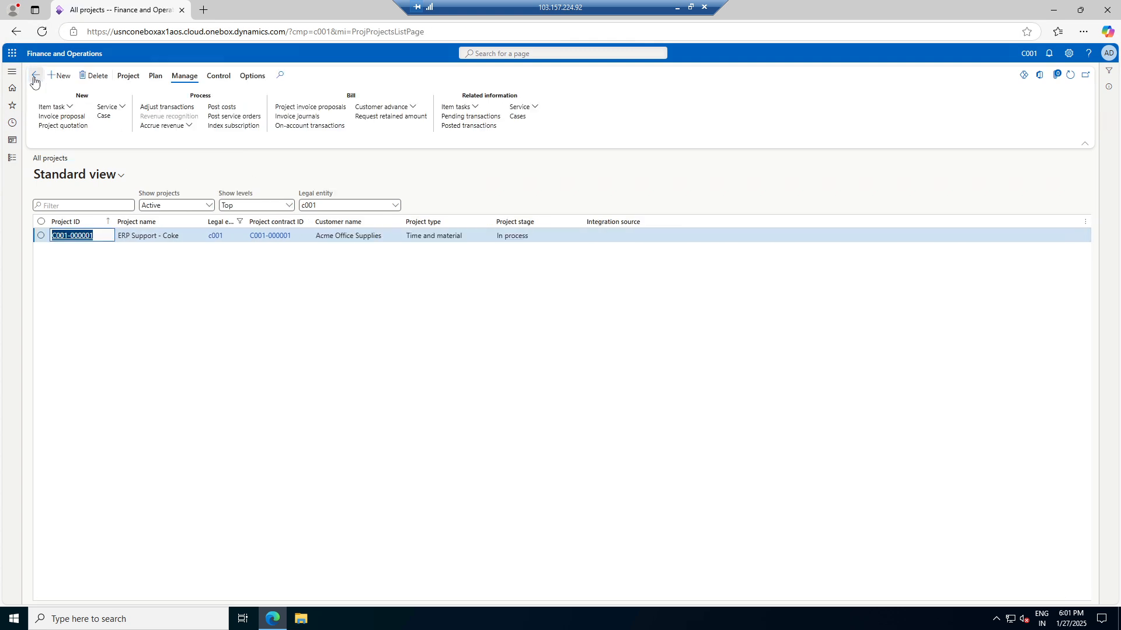
Bring up Project statements for ERP Support - Coke from the Control commands
{"action": "left_click", "coordinate": [155, 77]}
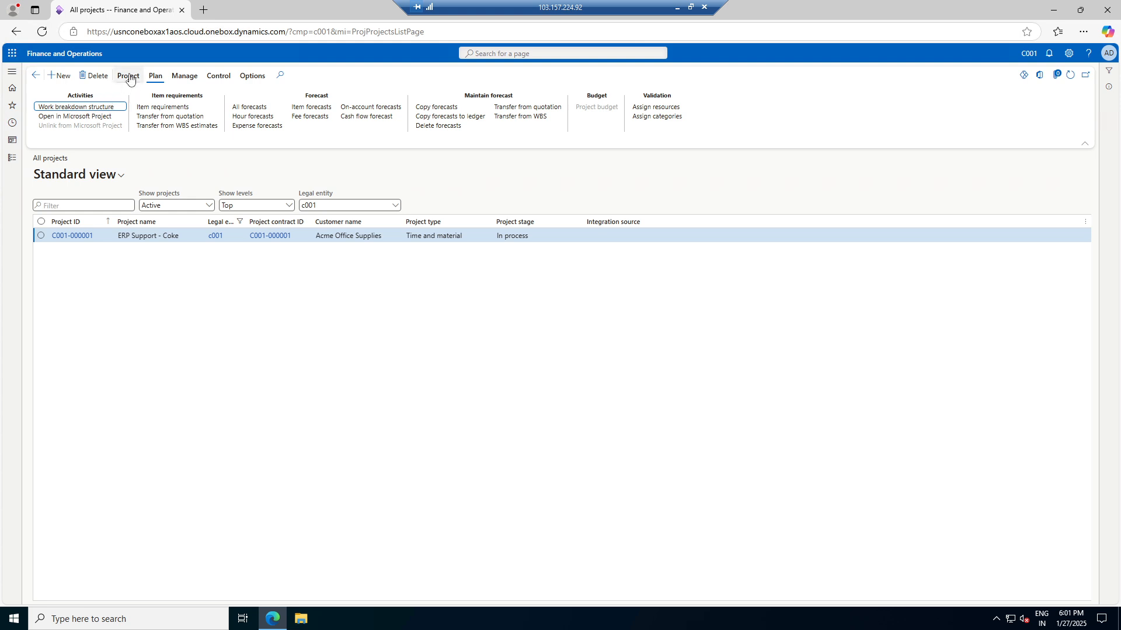
{"action": "left_click", "coordinate": [128, 76]}
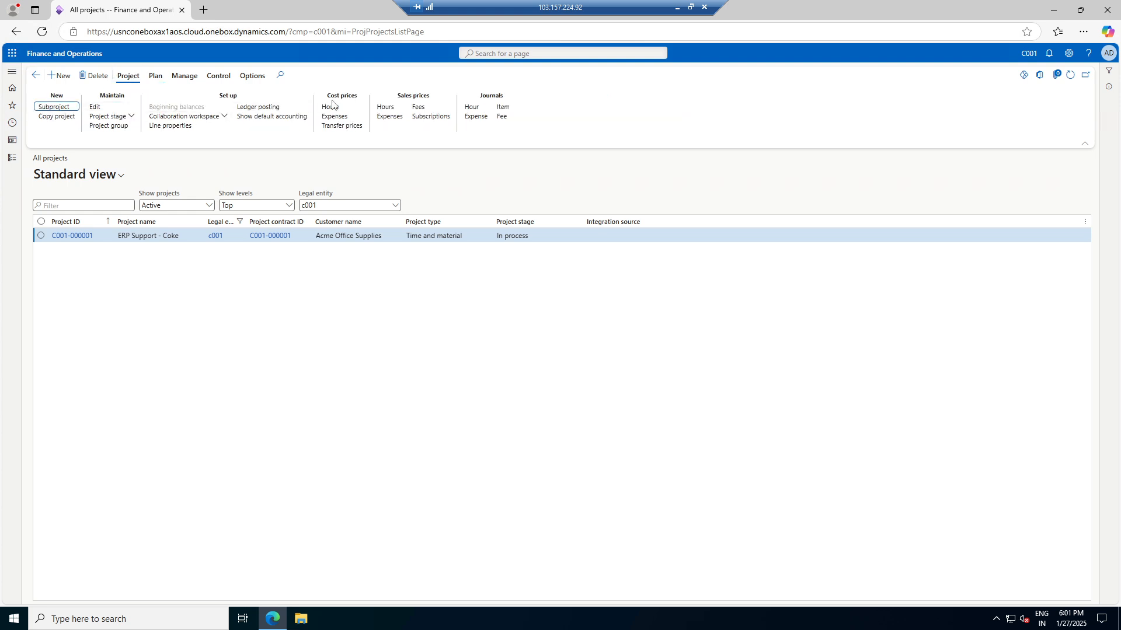
{"action": "left_click", "coordinate": [219, 76]}
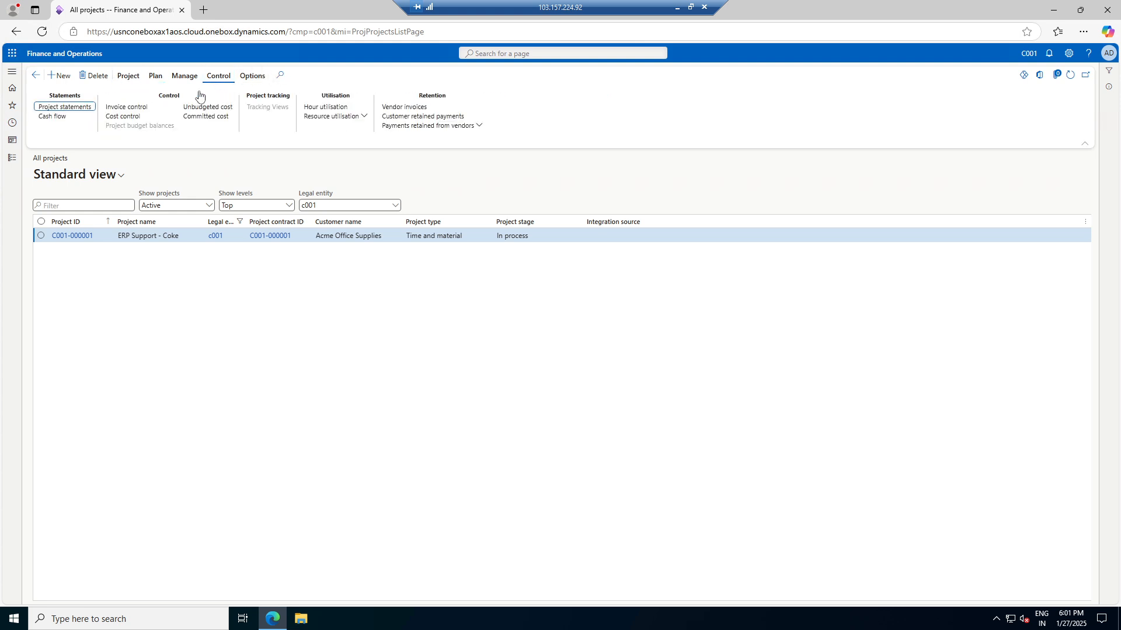
{"action": "left_click", "coordinate": [57, 109]}
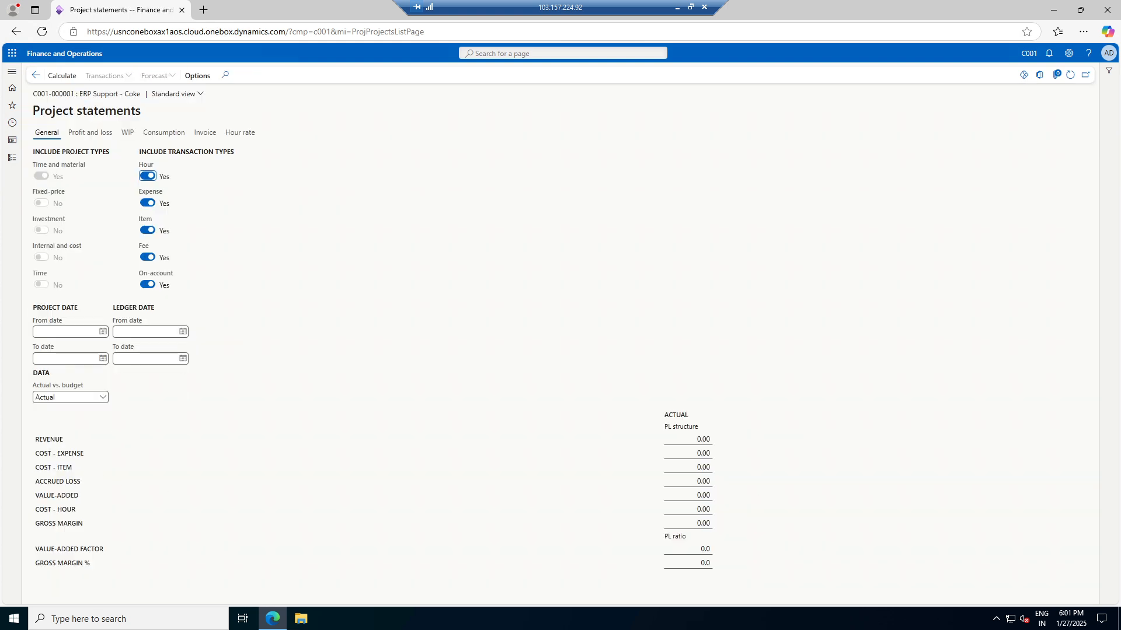
Calculate the statement, check revenue 1,200.00 and gross margin 200.00 (16.7%), then return to All projects
{"action": "left_click", "coordinate": [63, 80]}
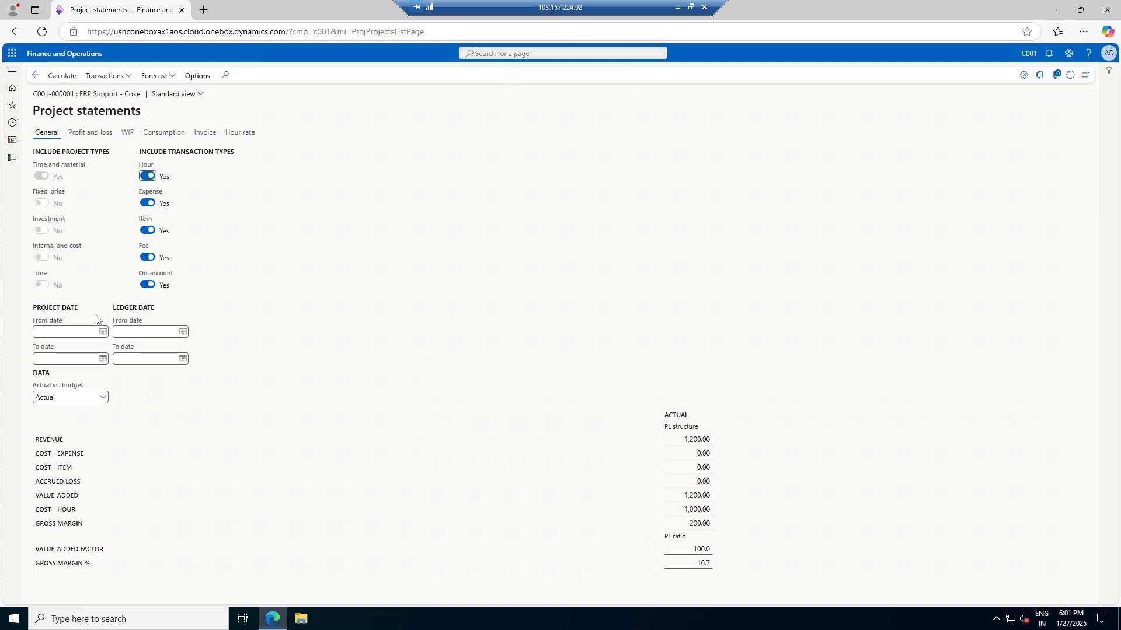
{"action": "left_click", "coordinate": [96, 332]}
{"action": "left_click", "coordinate": [710, 563]}
{"action": "left_click", "coordinate": [757, 575]}
{"action": "left_click", "coordinate": [35, 75]}
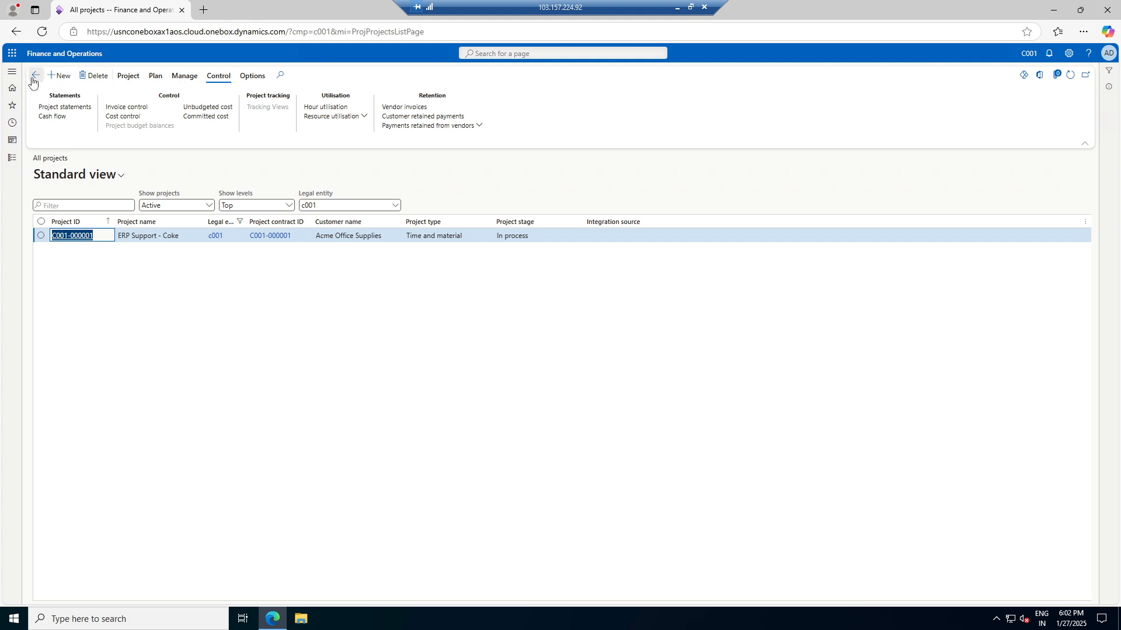
Via the dashboard and All projects, open Cost prices > Expenses for C001-000001
{"action": "left_click", "coordinate": [34, 77]}
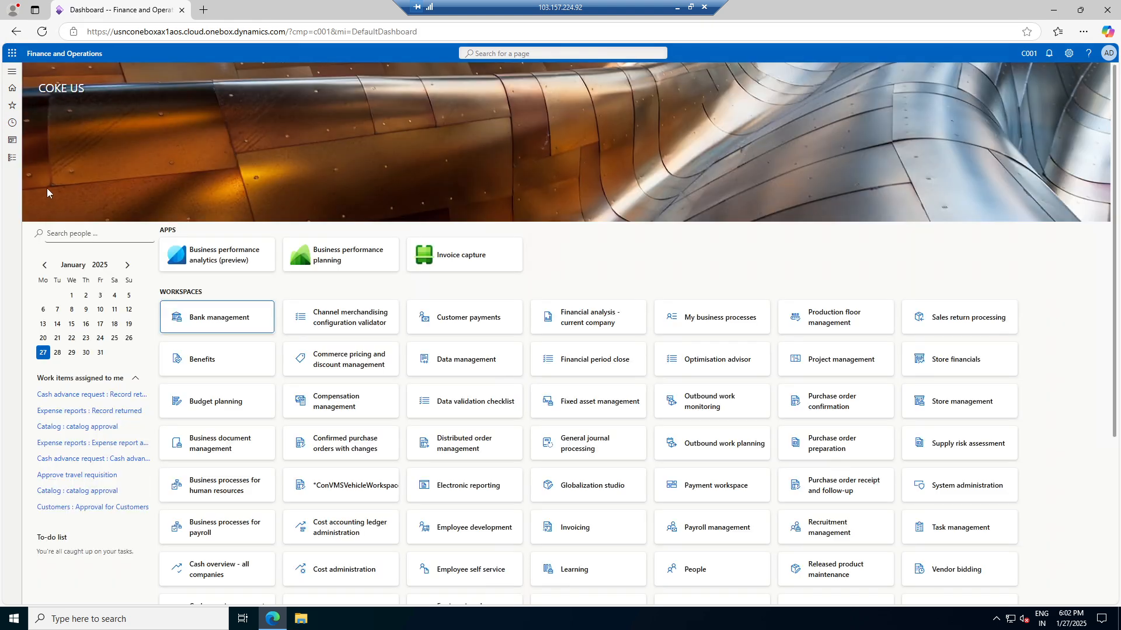
{"action": "left_click", "coordinate": [12, 158]}
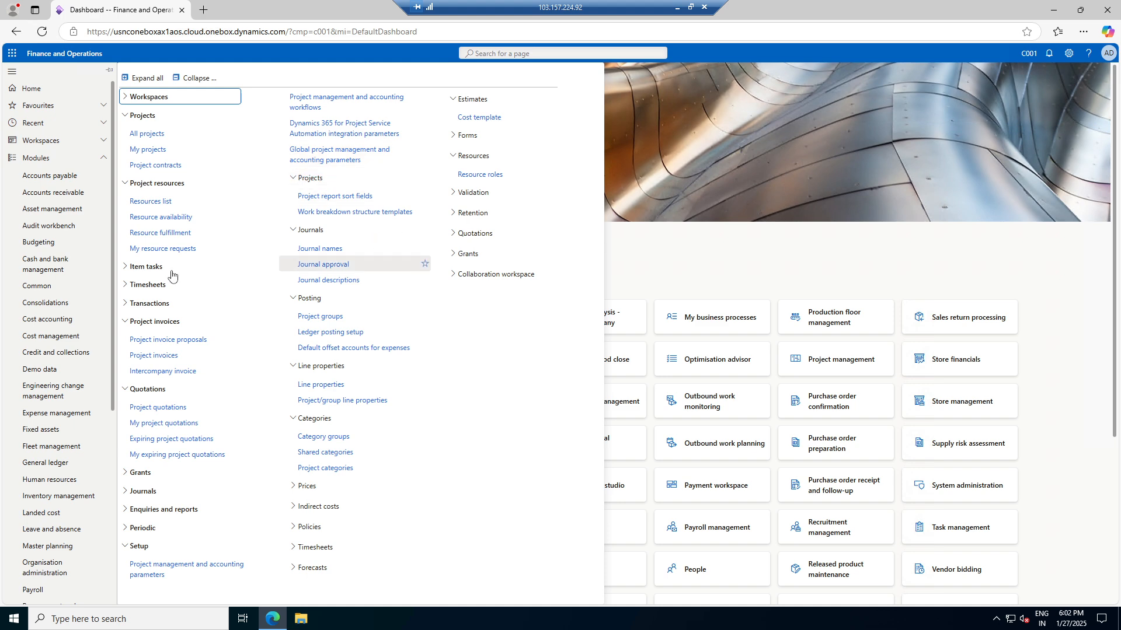
{"action": "left_click", "coordinate": [139, 139]}
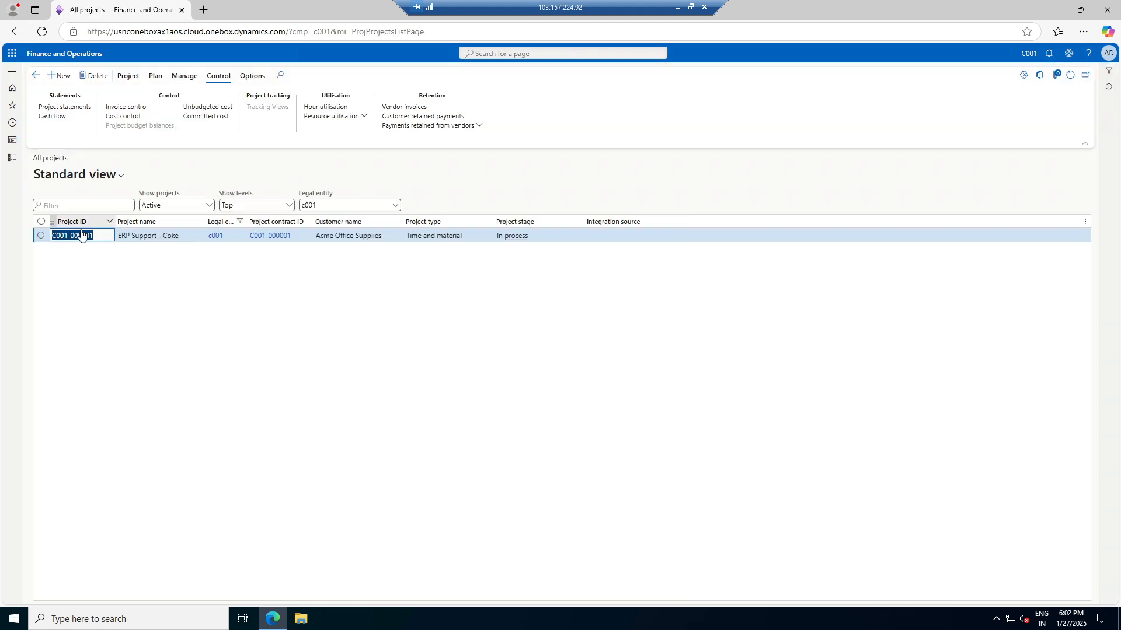
{"action": "left_click", "coordinate": [129, 77]}
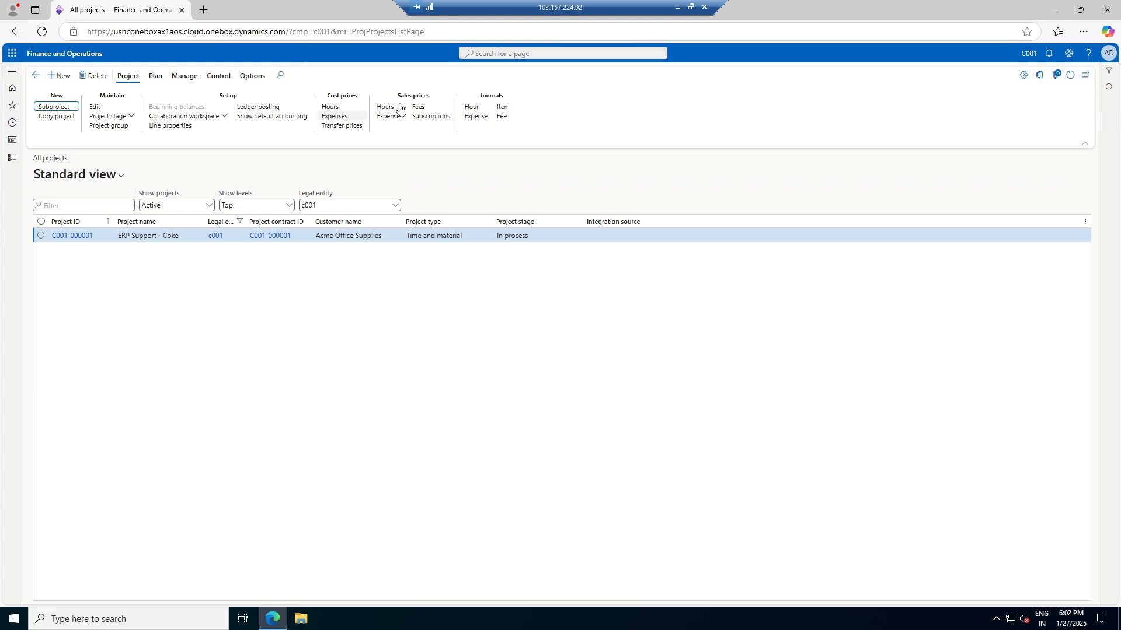
{"action": "left_click", "coordinate": [347, 117]}
Add a new expense cost price line with effective date 27-01-2025
{"action": "left_click", "coordinate": [91, 75]}
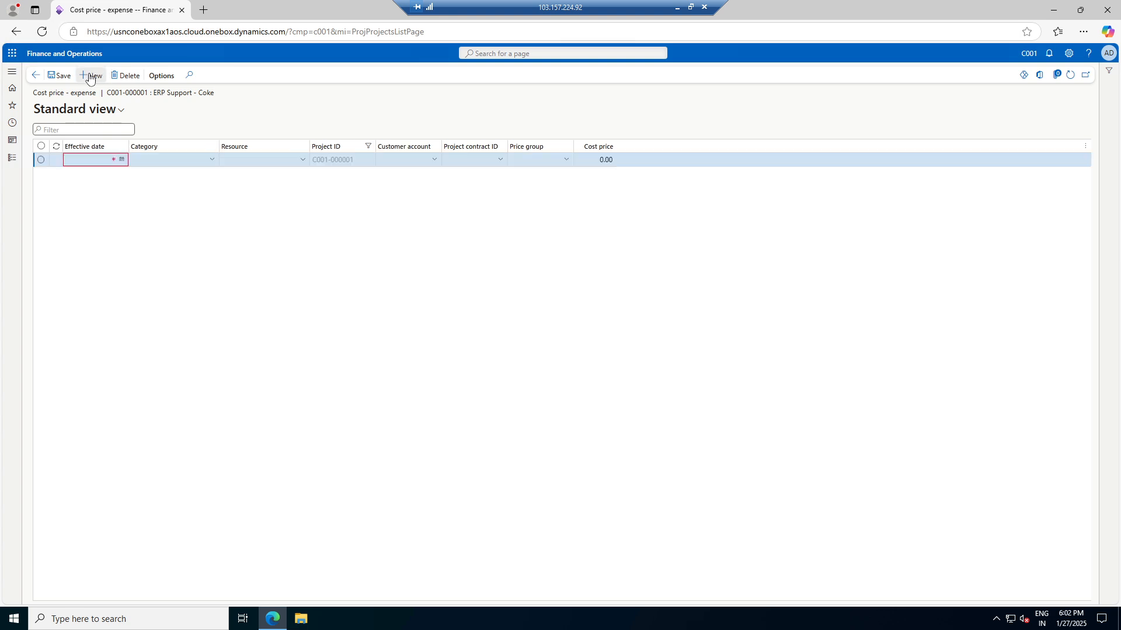
{"action": "left_click", "coordinate": [121, 159]}
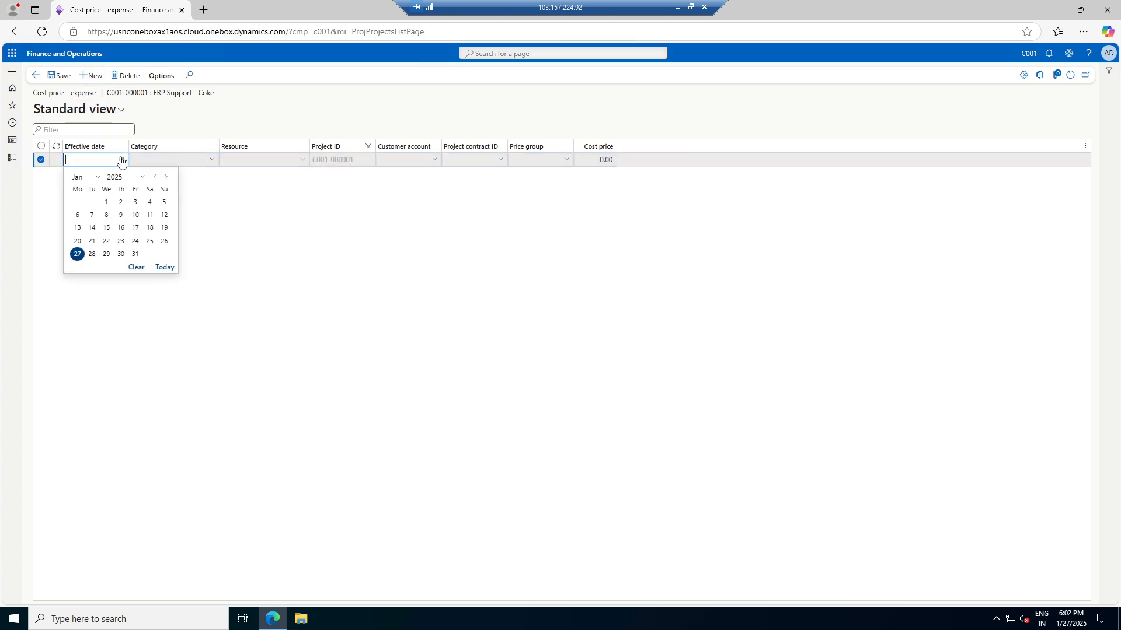
{"action": "left_click", "coordinate": [78, 254]}
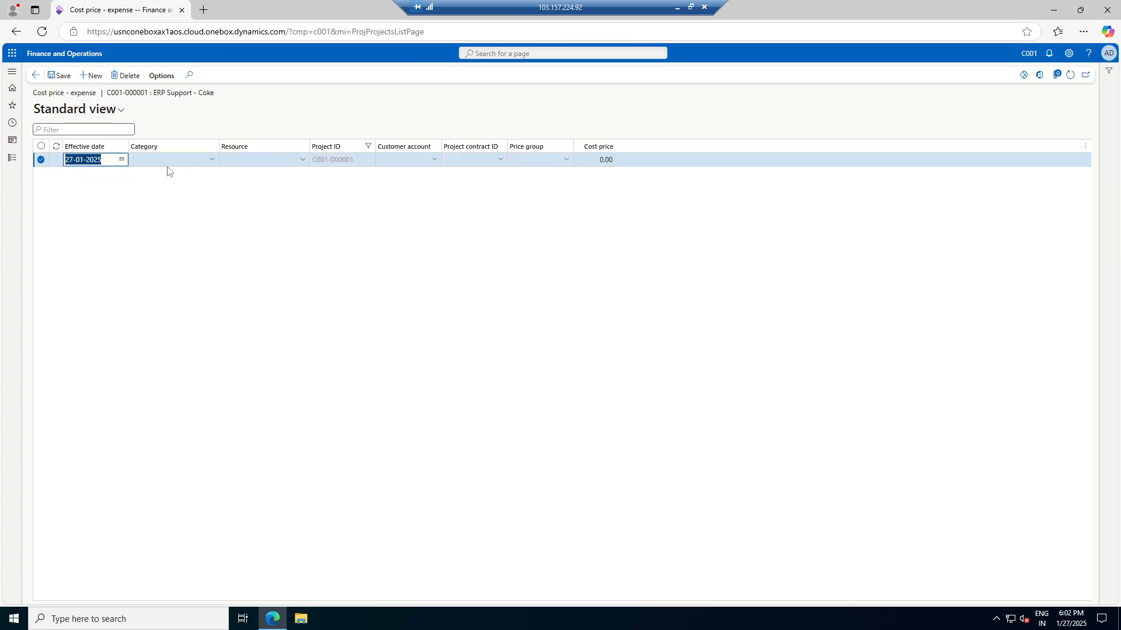
Check the Category lookup and find no categories under its Expense transaction-type filter
{"action": "left_click", "coordinate": [213, 161]}
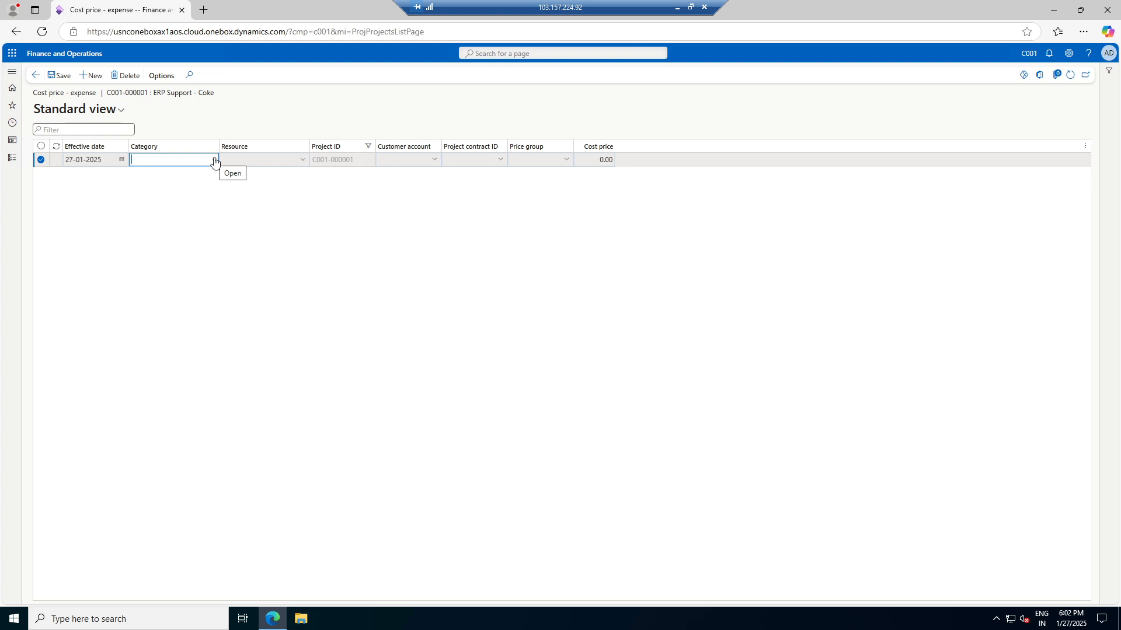
{"action": "left_click", "coordinate": [213, 160]}
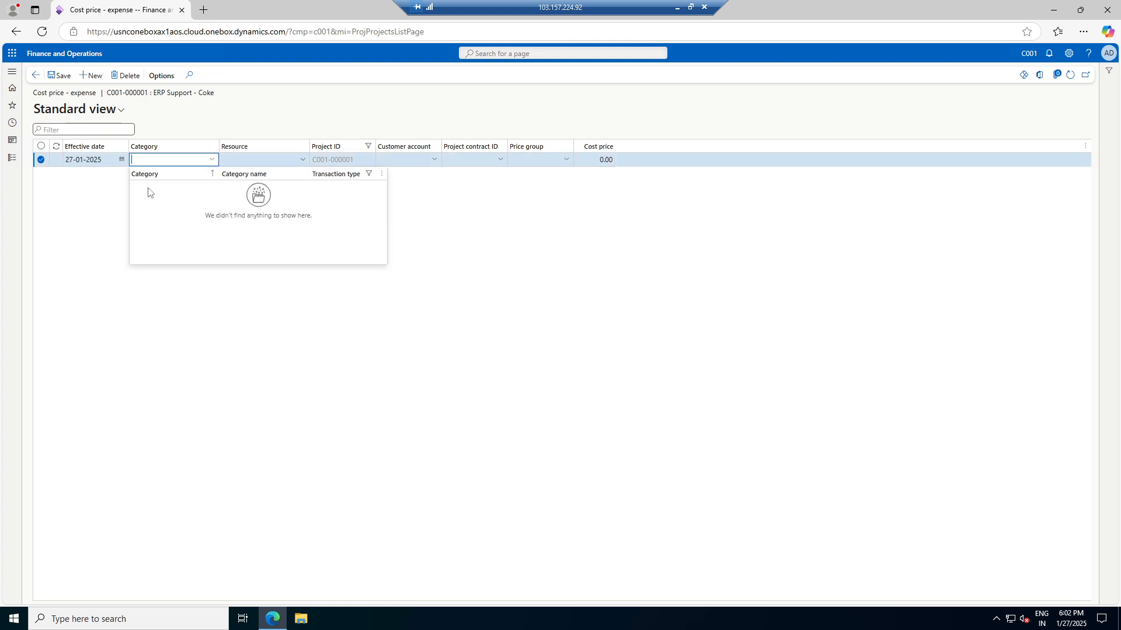
{"action": "left_click", "coordinate": [366, 175]}
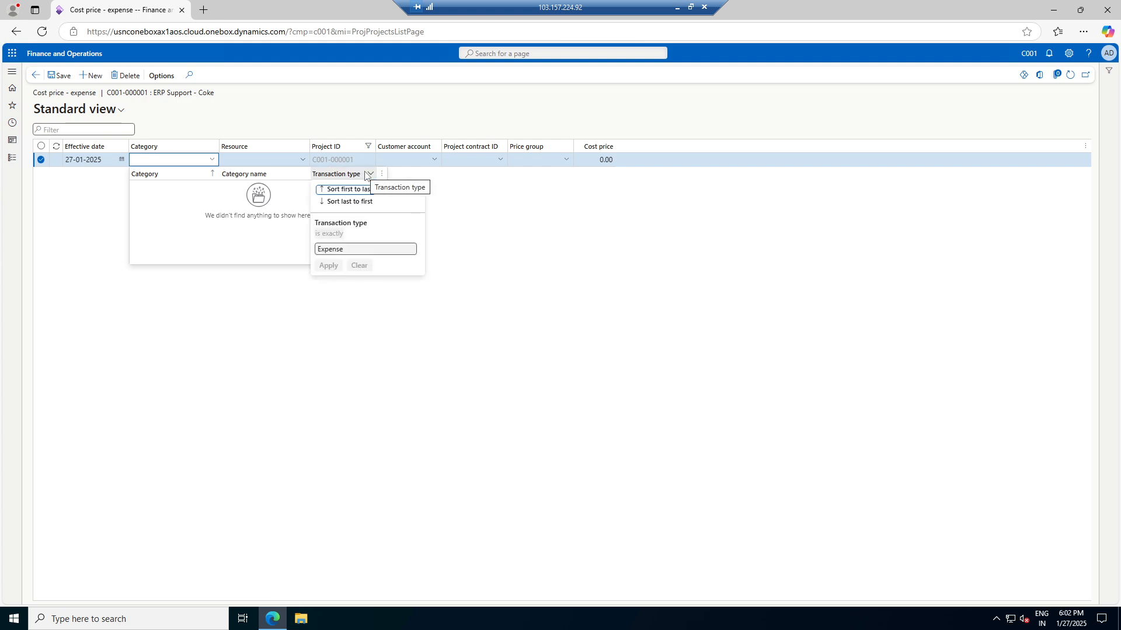
{"action": "left_click", "coordinate": [366, 175]}
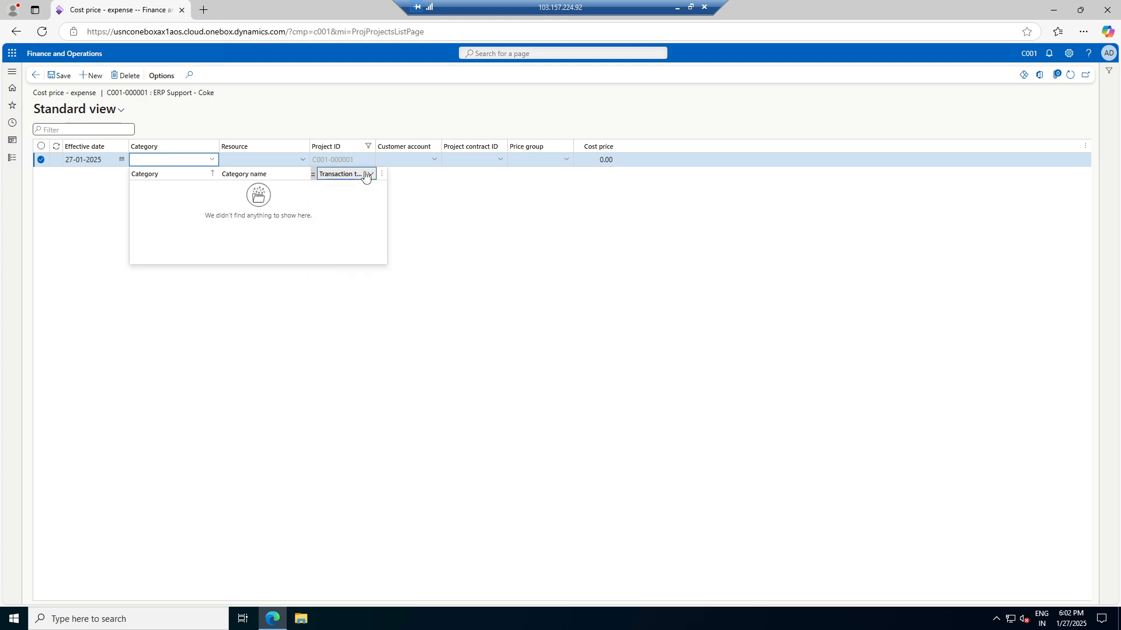
Duplicate the browser tab and open Project management and accounting > Category groups there
{"action": "right_click", "coordinate": [113, 10]}
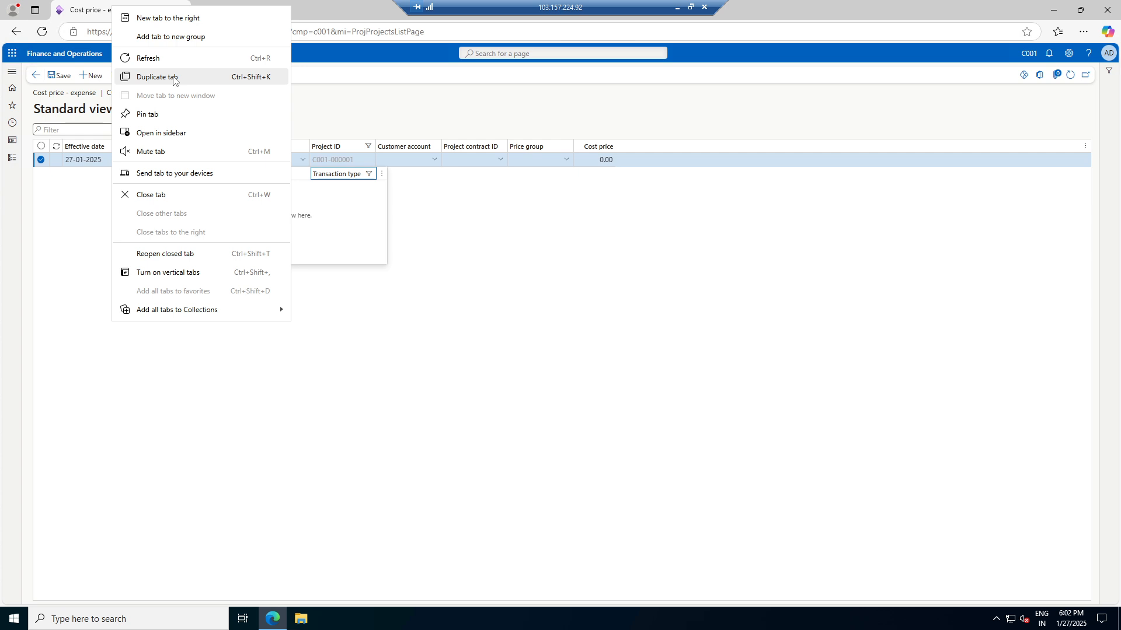
{"action": "left_click", "coordinate": [173, 79]}
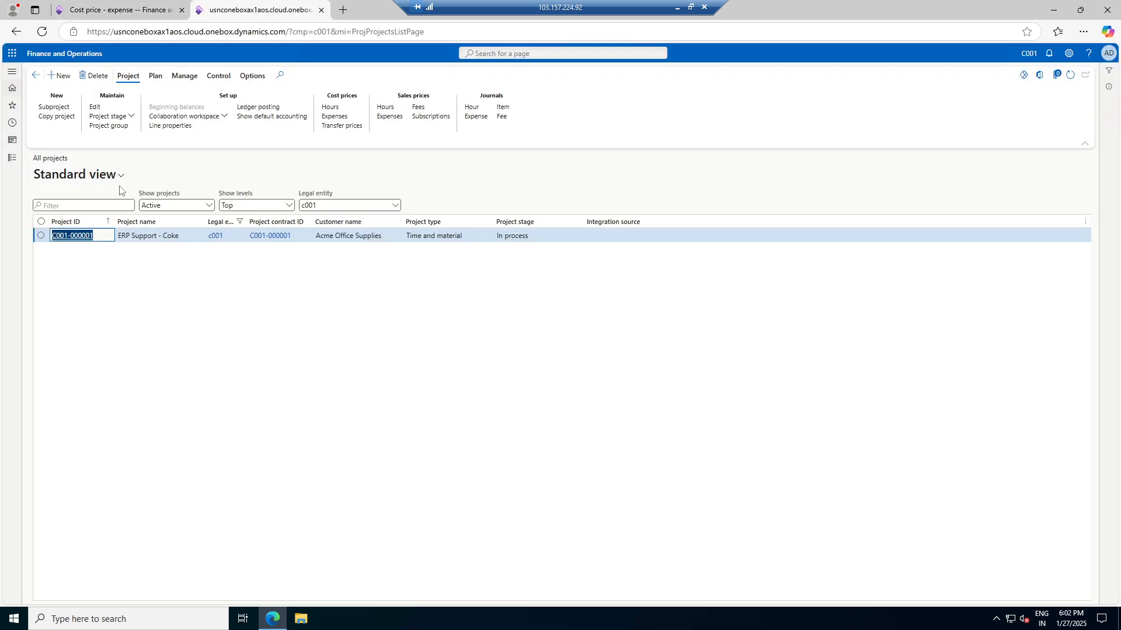
{"action": "left_click", "coordinate": [12, 158]}
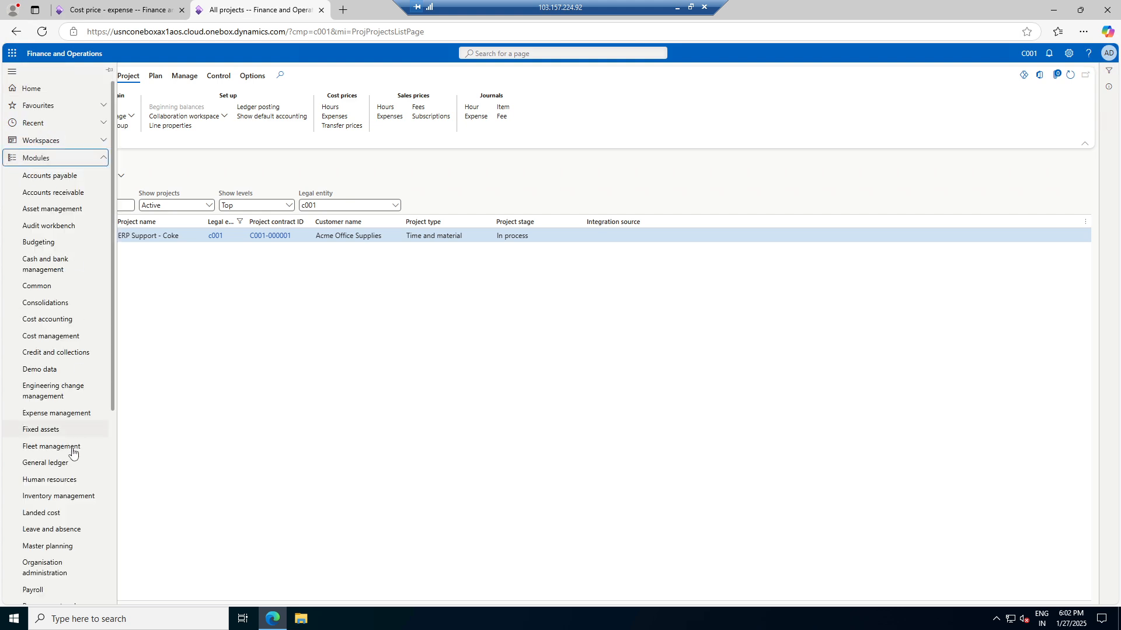
{"action": "scroll", "coordinate": [41, 518], "scroll_direction": "down", "scroll_amount": 2}
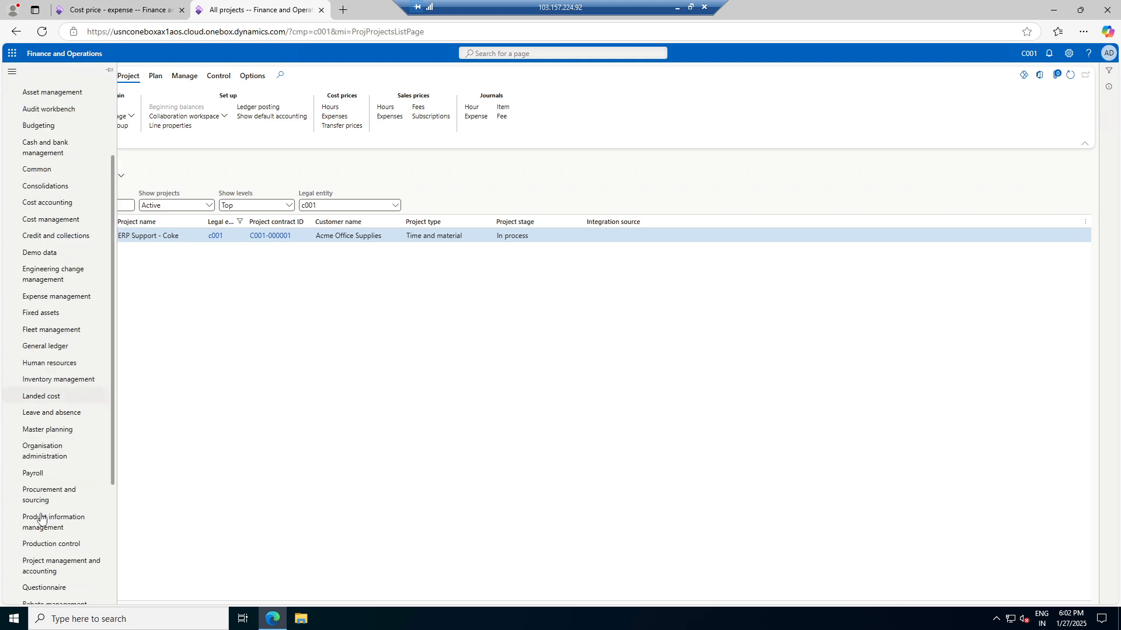
{"action": "left_click", "coordinate": [50, 569]}
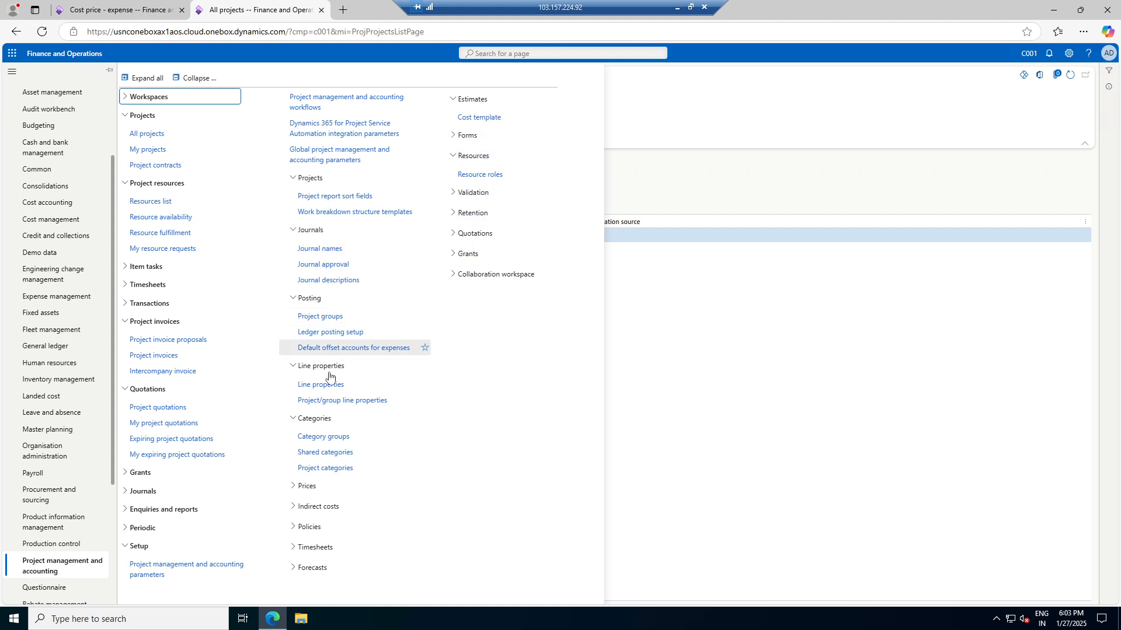
{"action": "left_click", "coordinate": [324, 437]}
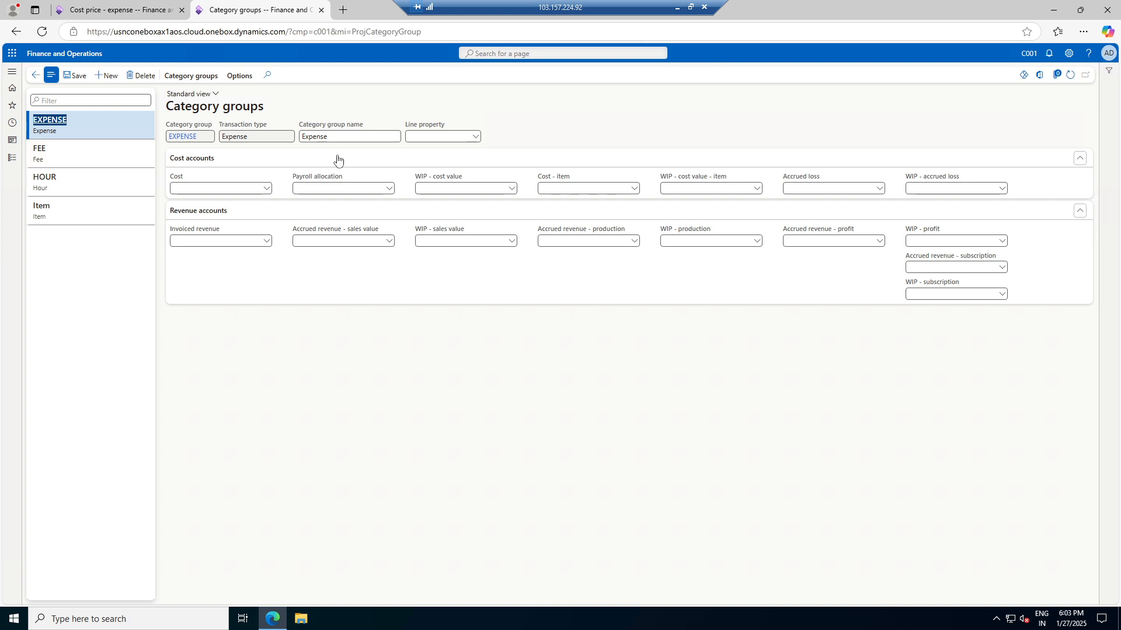
{"action": "left_click", "coordinate": [83, 18]}
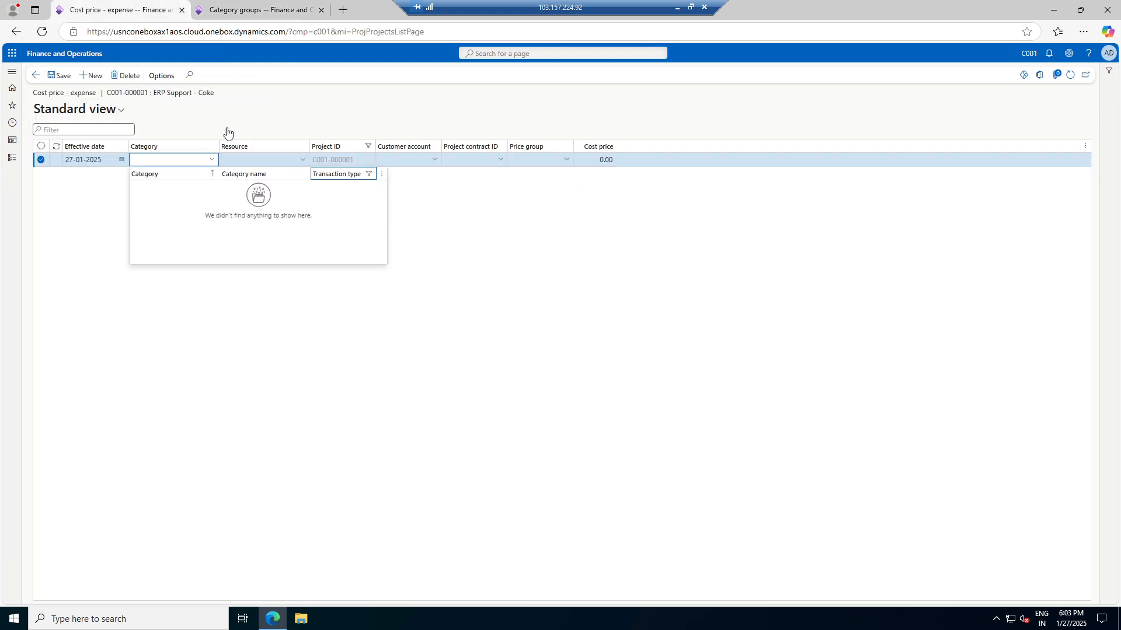
{"action": "right_click", "coordinate": [214, 160]}
{"action": "left_click", "coordinate": [234, 303]}
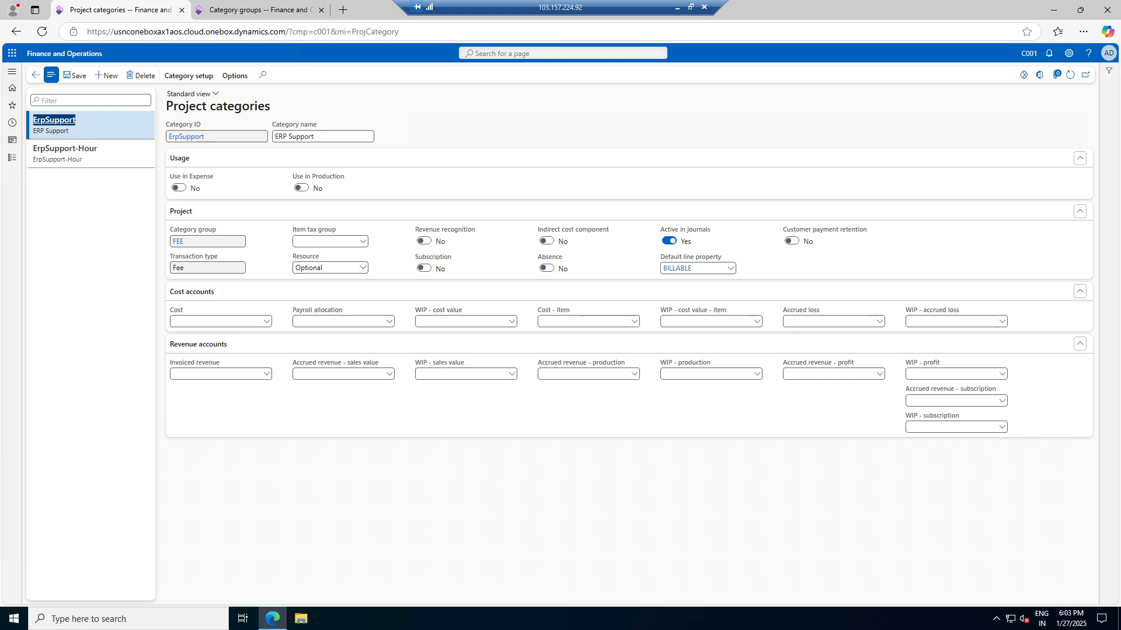
{"action": "left_click", "coordinate": [259, 12]}
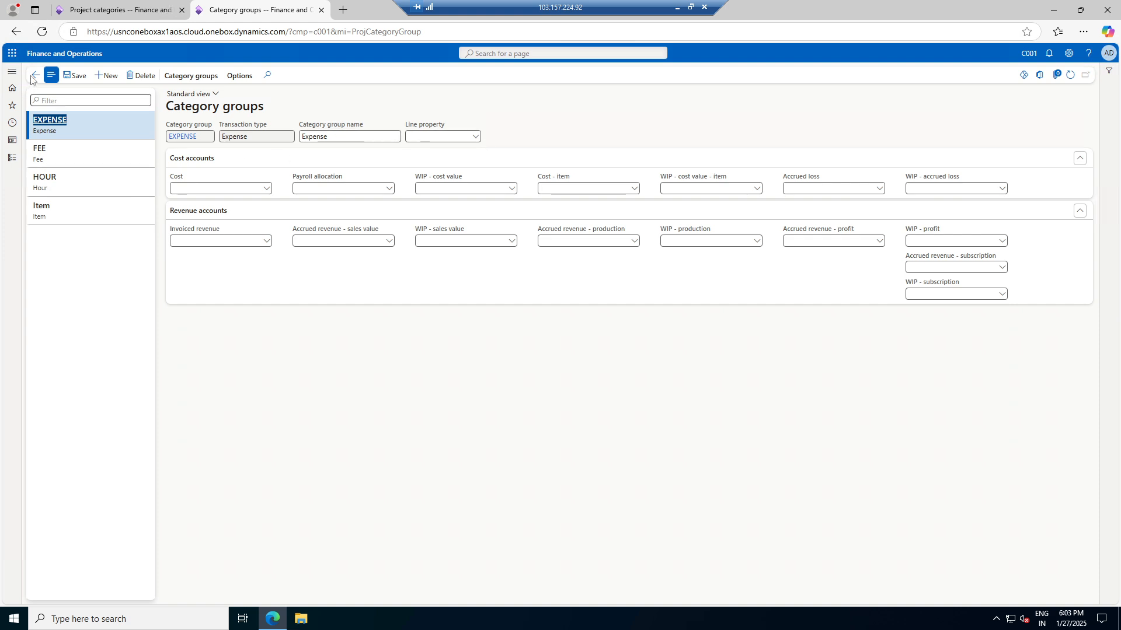
{"action": "left_click", "coordinate": [132, 4]}
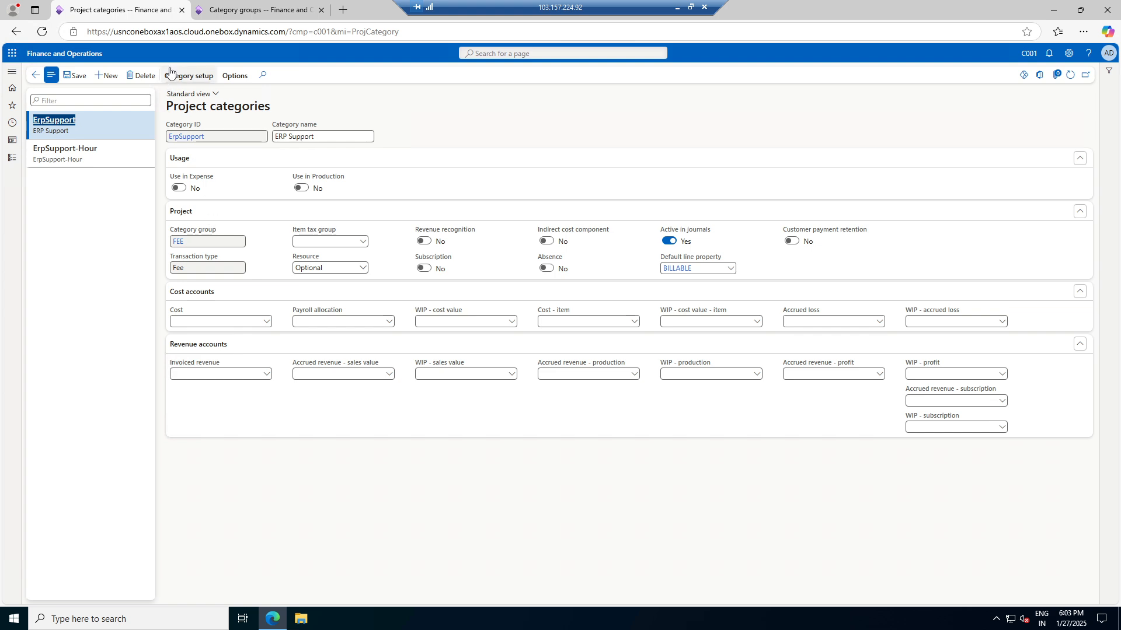
Create a new project category in the EXPENSE group and look up its Category ID ERP
{"action": "left_click", "coordinate": [105, 75]}
{"action": "left_click", "coordinate": [237, 243]}
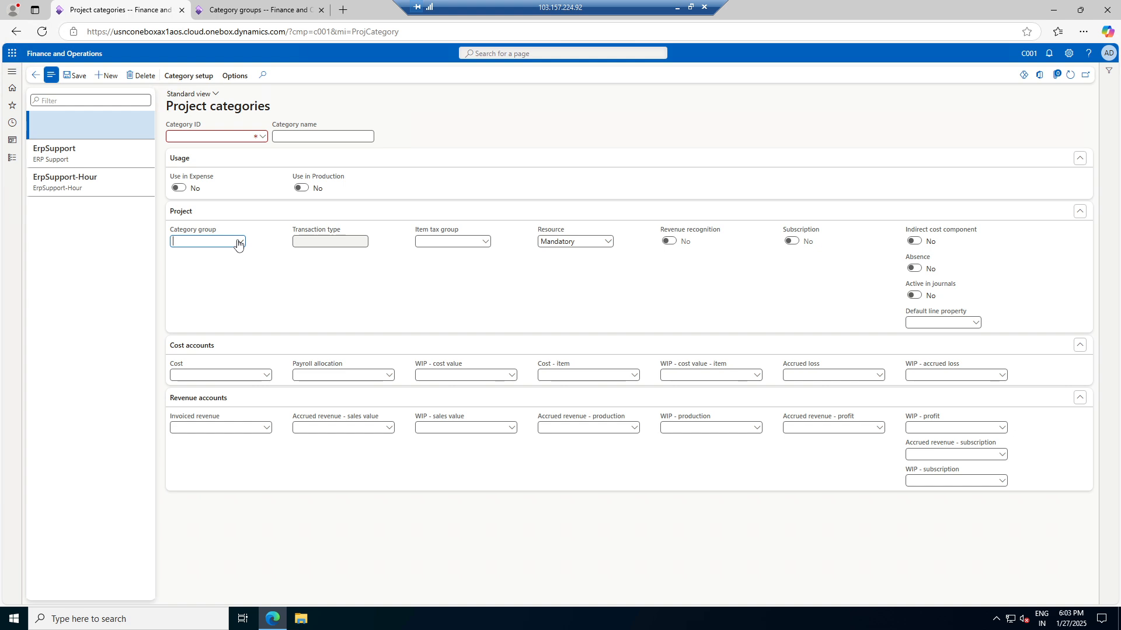
{"action": "left_click", "coordinate": [239, 242]}
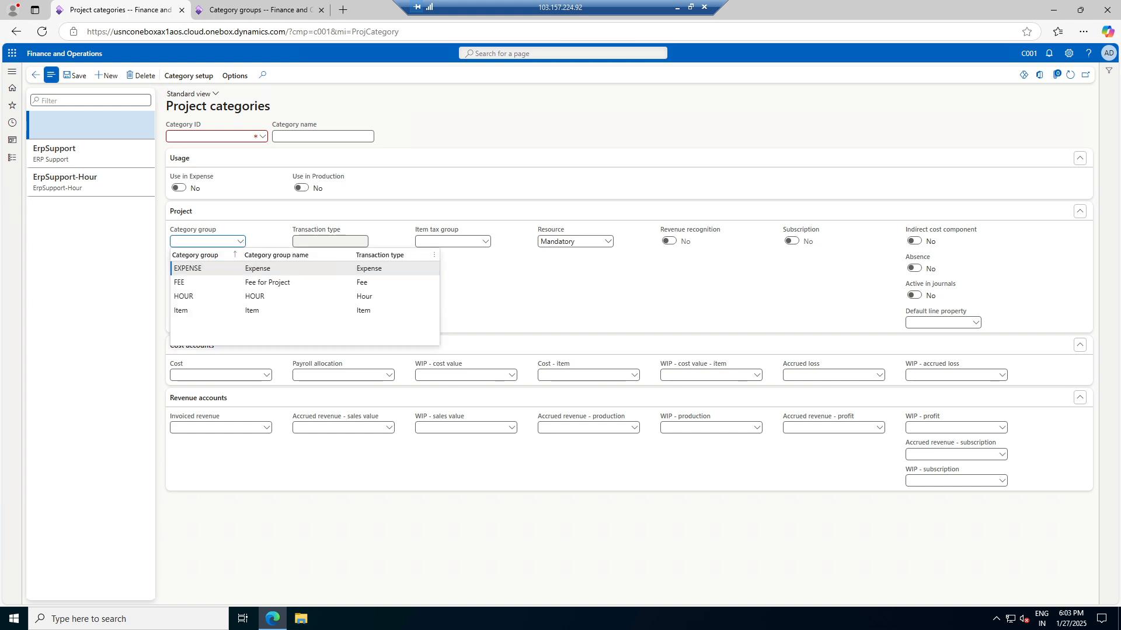
{"action": "left_click", "coordinate": [222, 269]}
{"action": "left_click", "coordinate": [262, 137]}
{"action": "scroll", "coordinate": [250, 182], "scroll_direction": "down", "scroll_amount": 3}
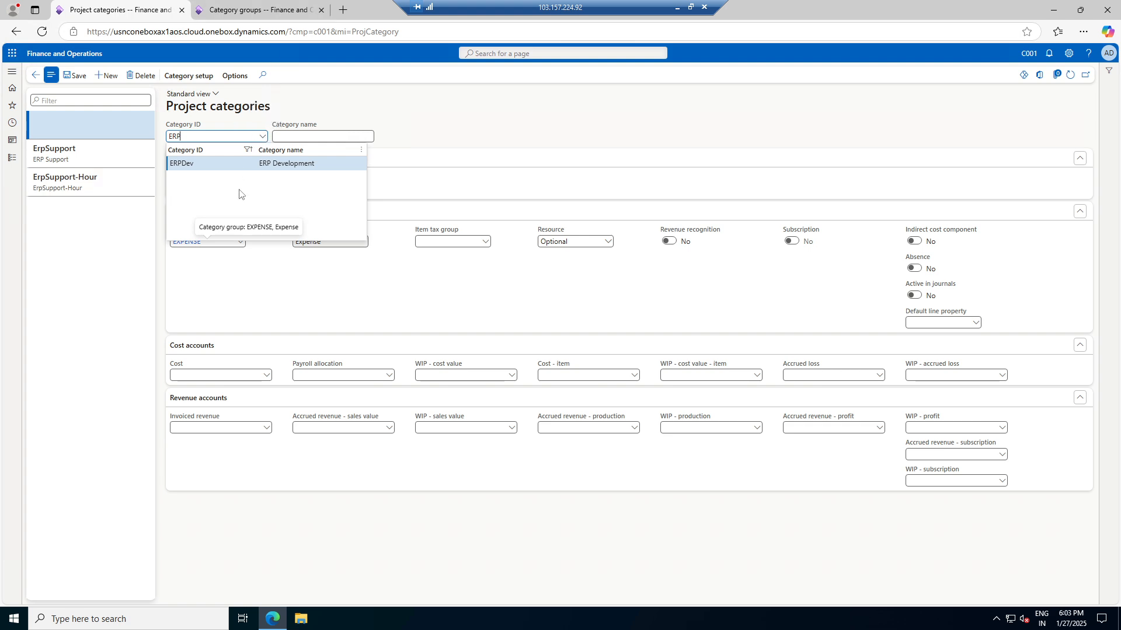
{"action": "right_click", "coordinate": [265, 136]}
{"action": "left_click", "coordinate": [280, 186]}
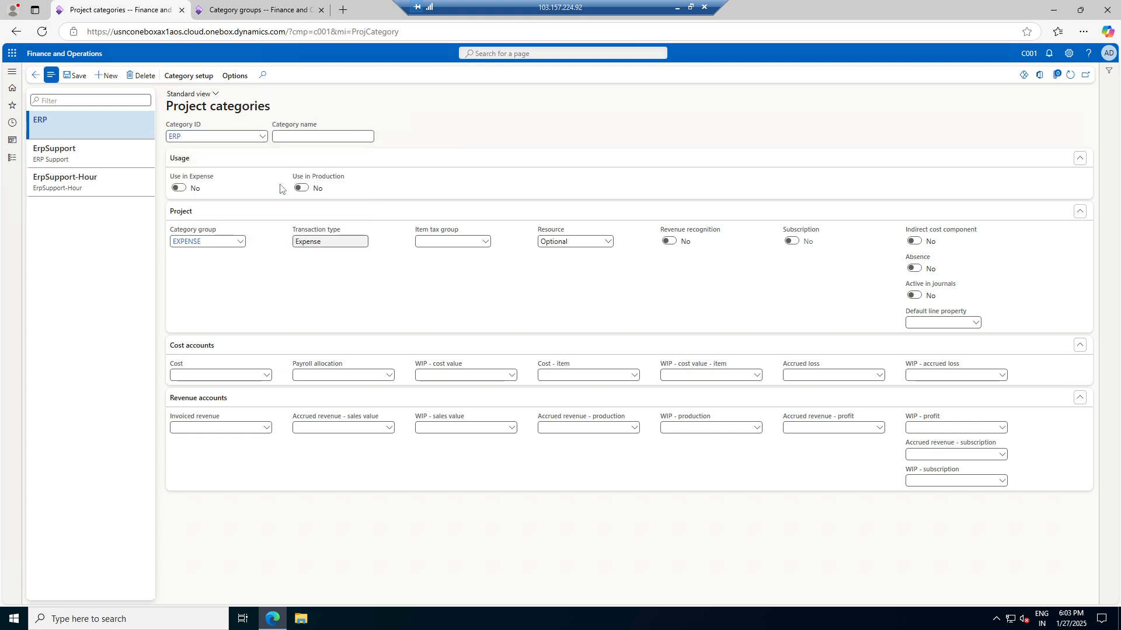
Add shared category ERPSupport-Expense with Can be used in Project set to Yes, then go back
{"action": "left_click", "coordinate": [104, 78]}
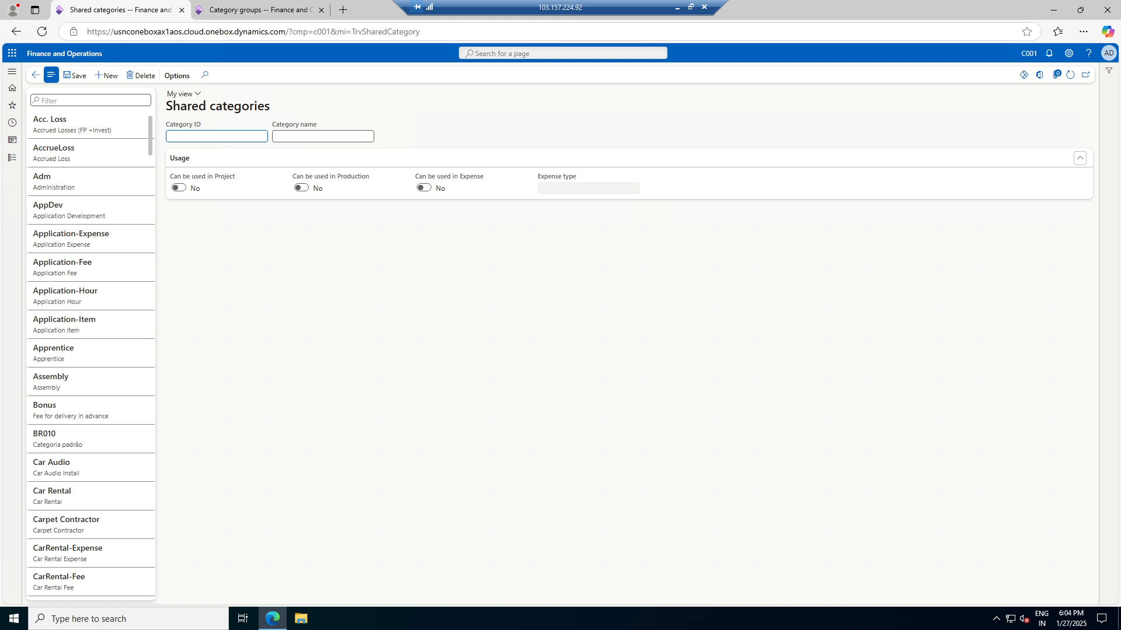
{"action": "key", "text": "ctrl+v"}
{"action": "key", "text": "ctrl+z"}
{"action": "key", "text": "Tab"}
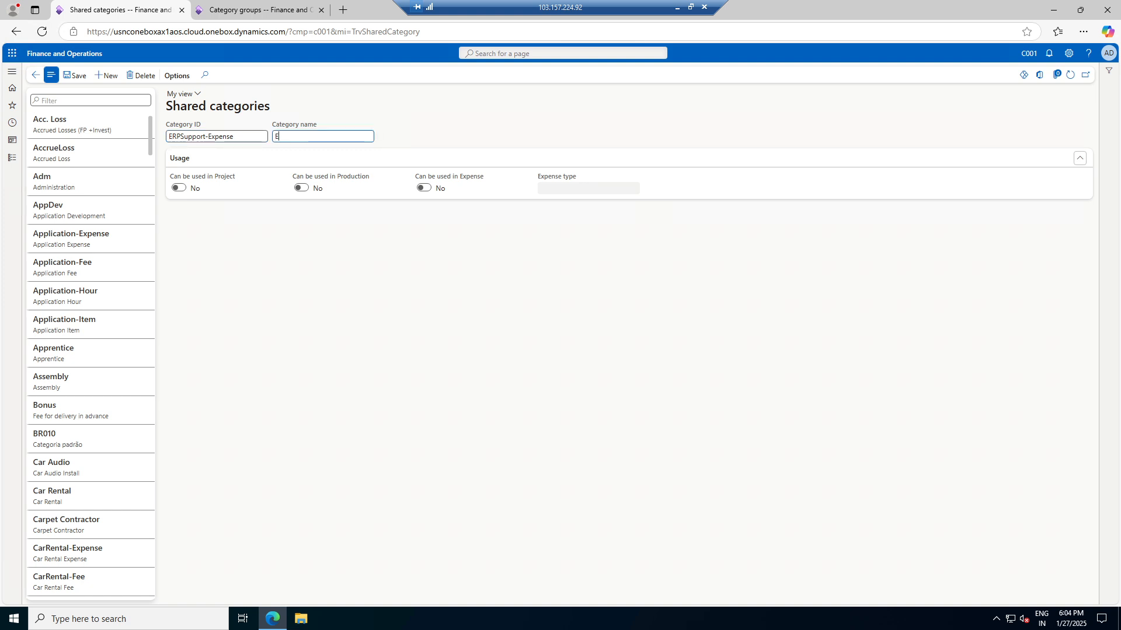
{"action": "type", "text": "ERPSupport-Expense"}
{"action": "left_click", "coordinate": [180, 187]}
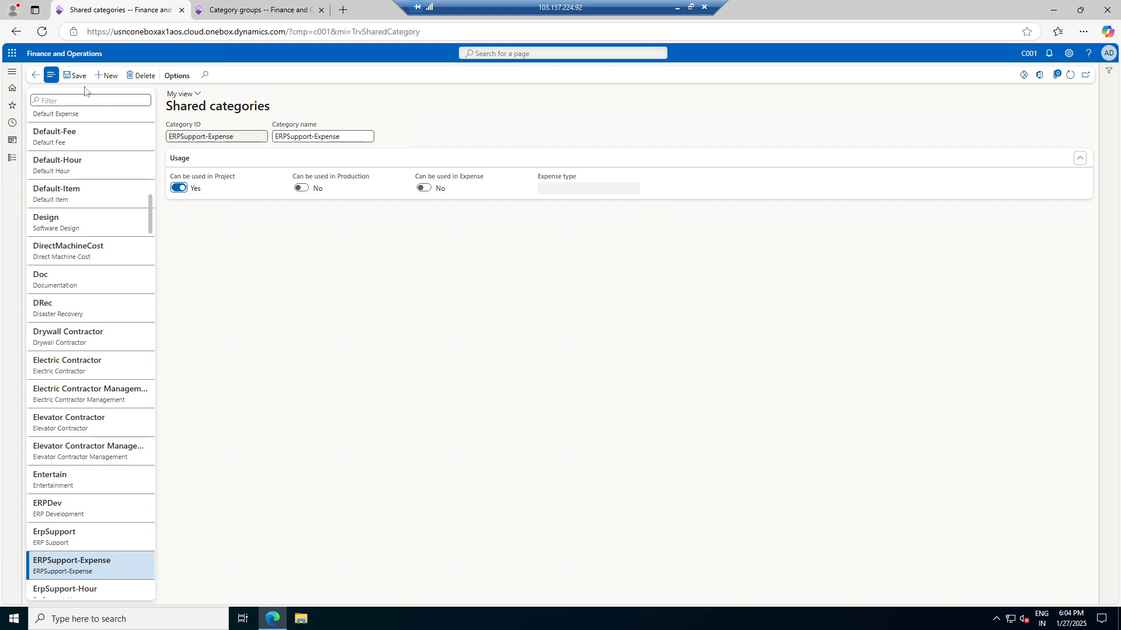
{"action": "left_click", "coordinate": [35, 77]}
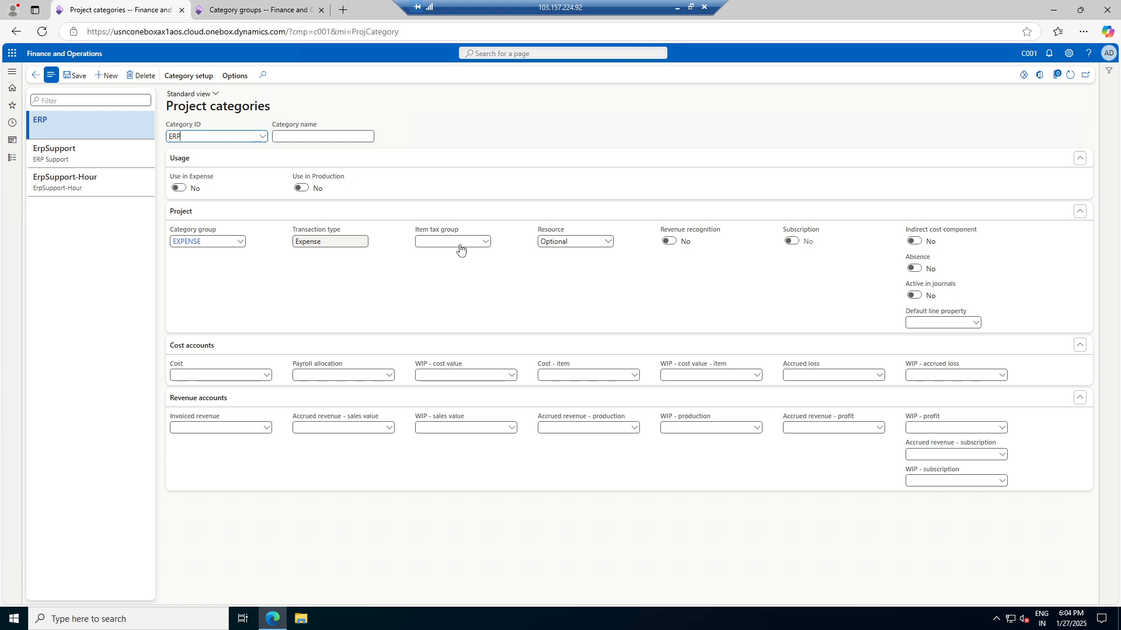
Set the new record's Category ID to ERPSupport-Expense from the lookup
{"action": "left_click", "coordinate": [262, 136]}
{"action": "scroll", "coordinate": [263, 230], "scroll_direction": "down", "scroll_amount": 1}
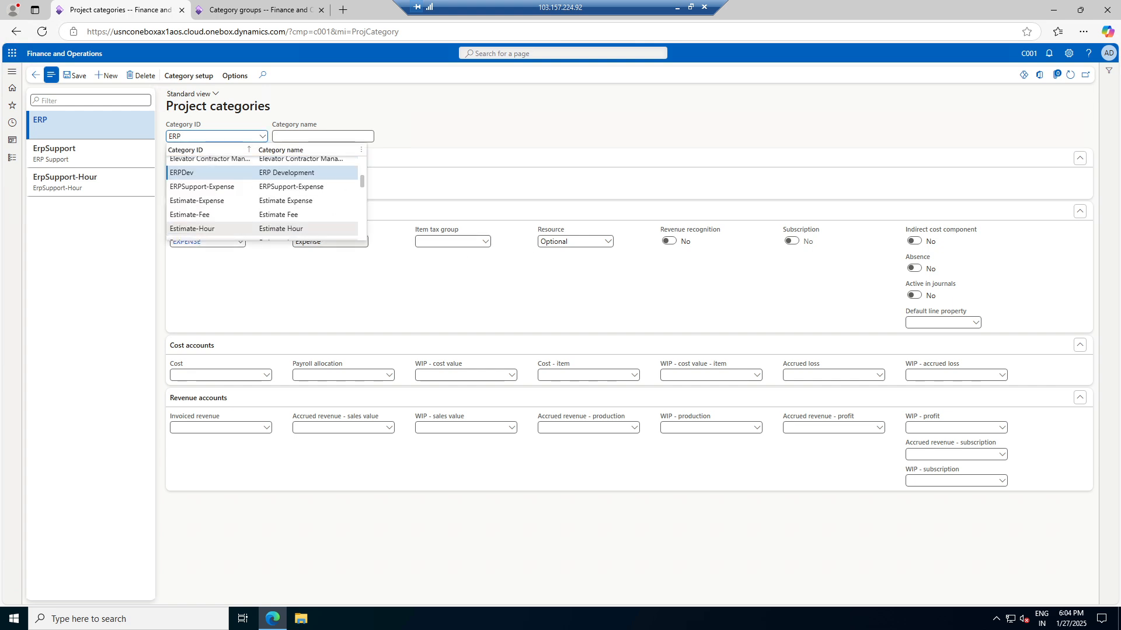
{"action": "left_click", "coordinate": [232, 188]}
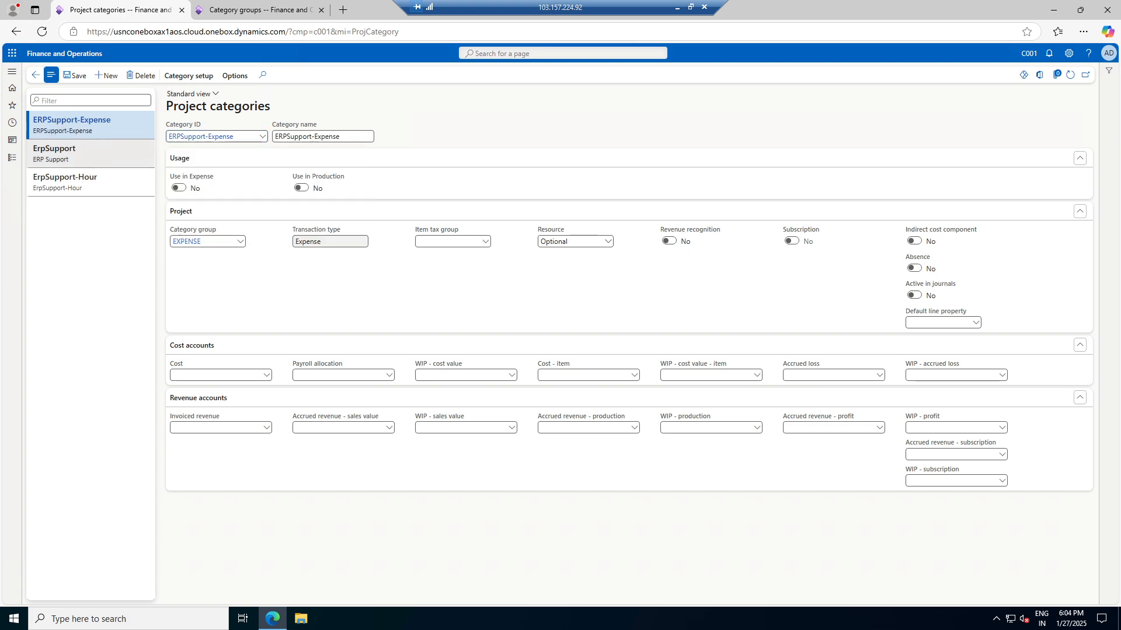
Rename the ErpSupport category to ERP Support-Fee and save it
{"action": "left_click", "coordinate": [105, 153]}
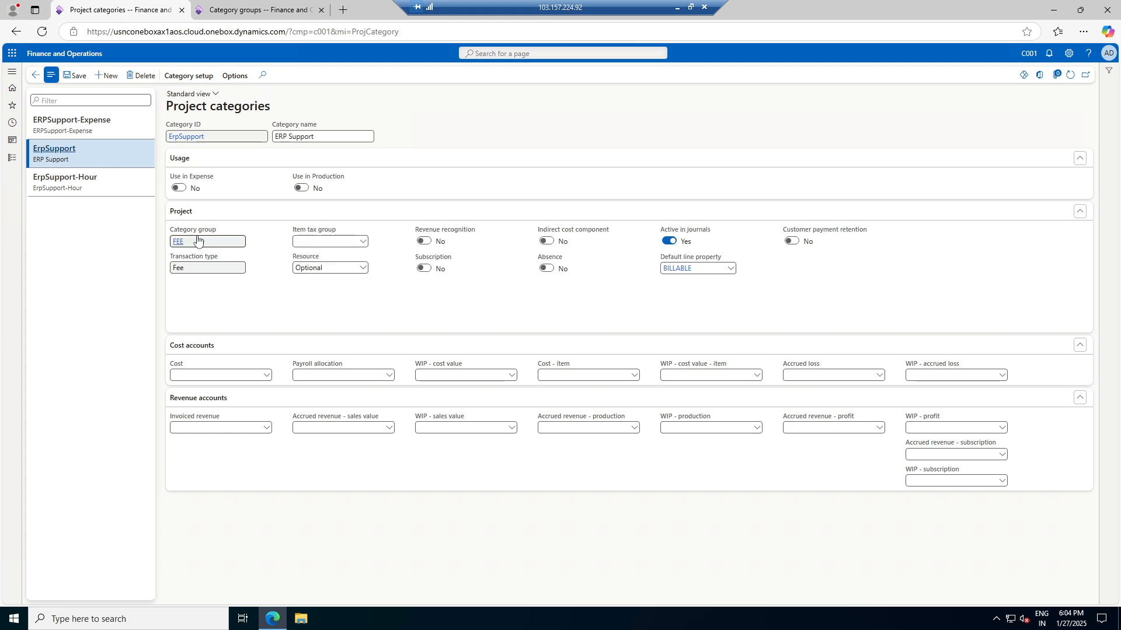
{"action": "left_click", "coordinate": [87, 182]}
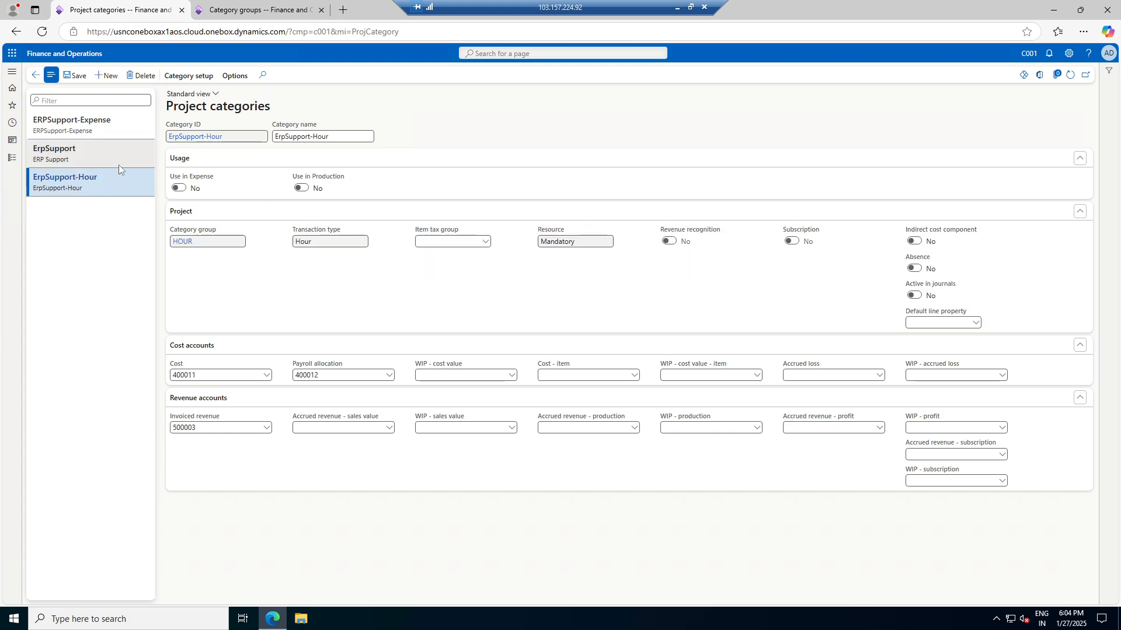
{"action": "left_click", "coordinate": [118, 163]}
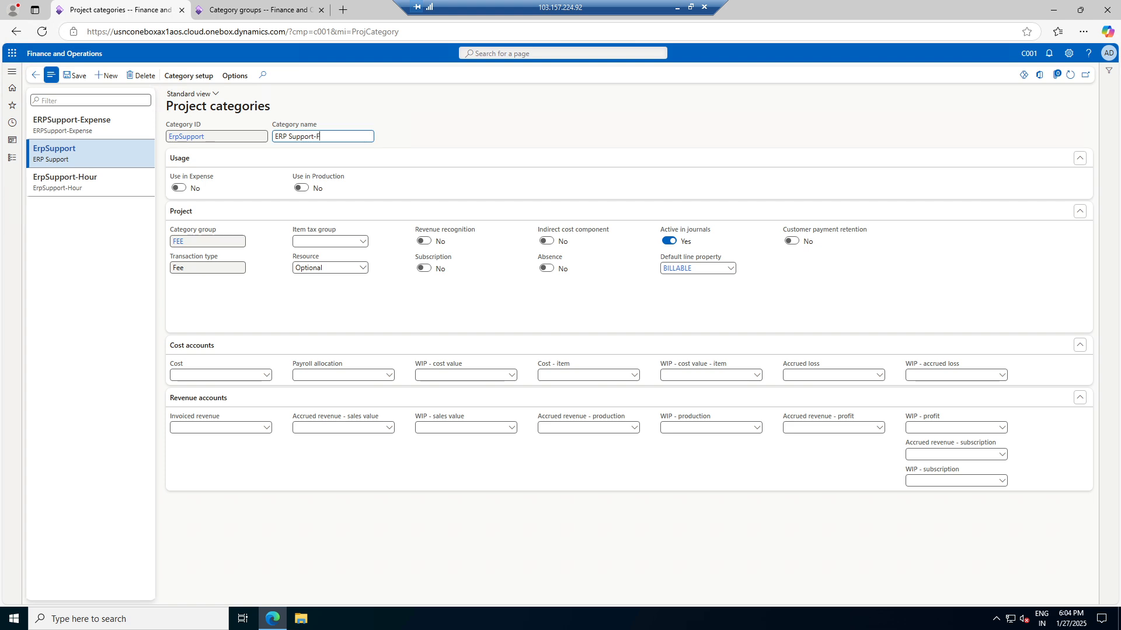
{"action": "left_click", "coordinate": [69, 75]}
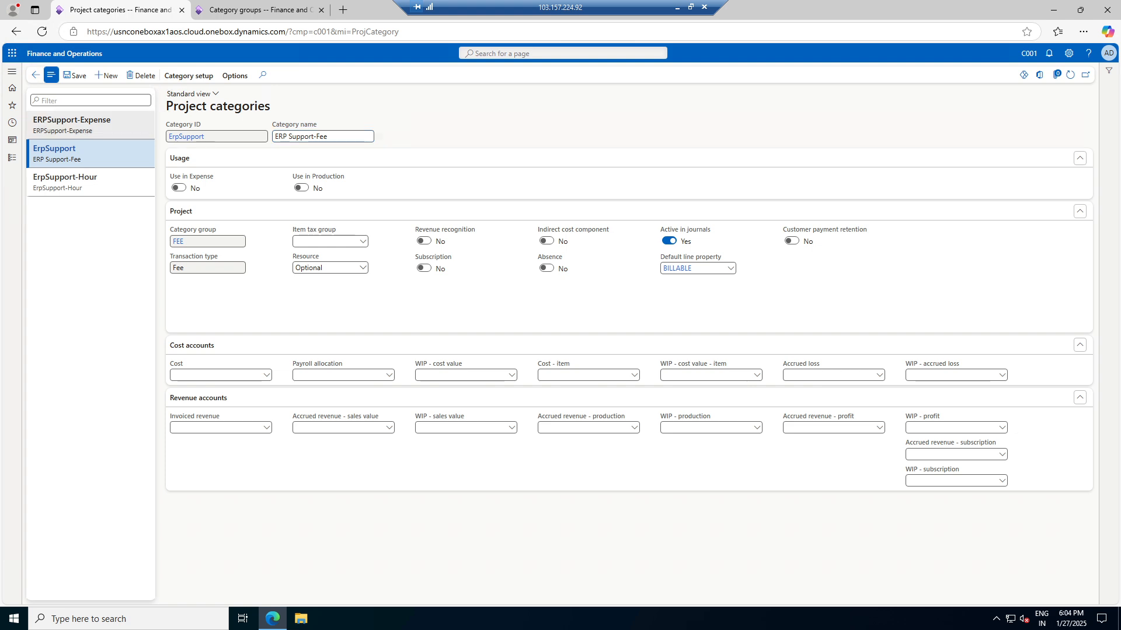
{"action": "left_click", "coordinate": [93, 126]}
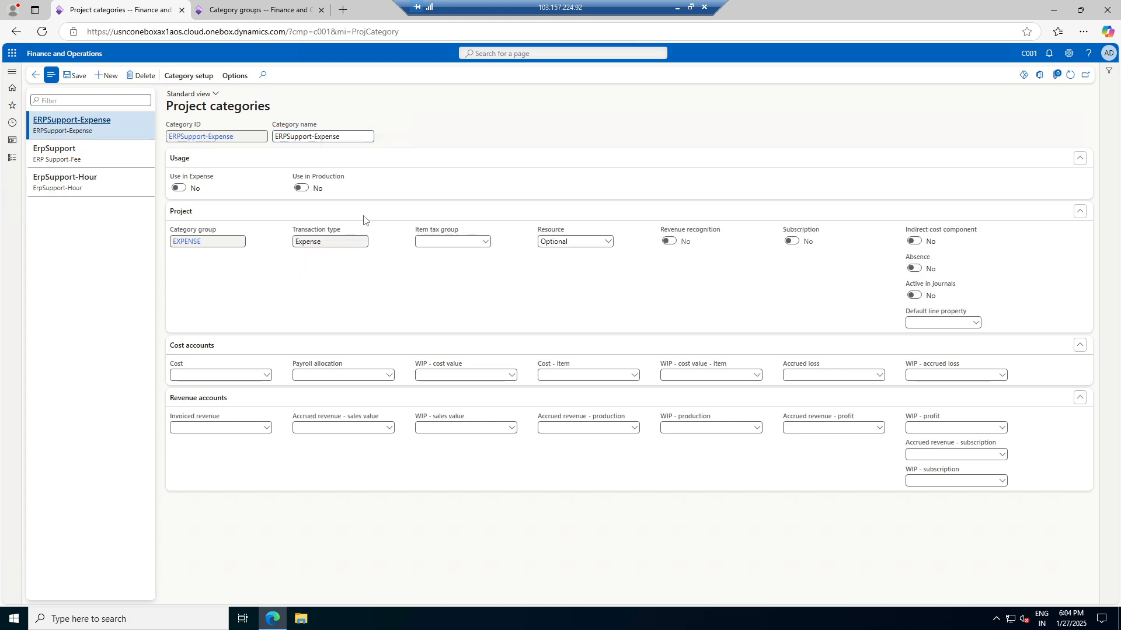
On the cost price line, set category ERPSupport-Expense and the only listed customer account
{"action": "left_click", "coordinate": [33, 78]}
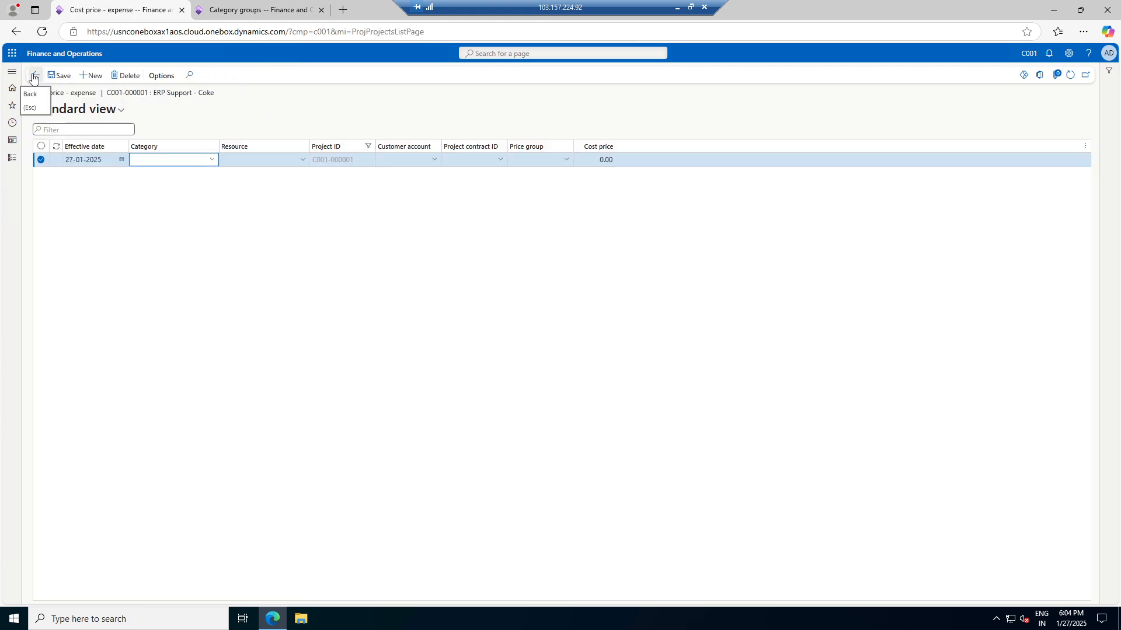
{"action": "left_click", "coordinate": [214, 163]}
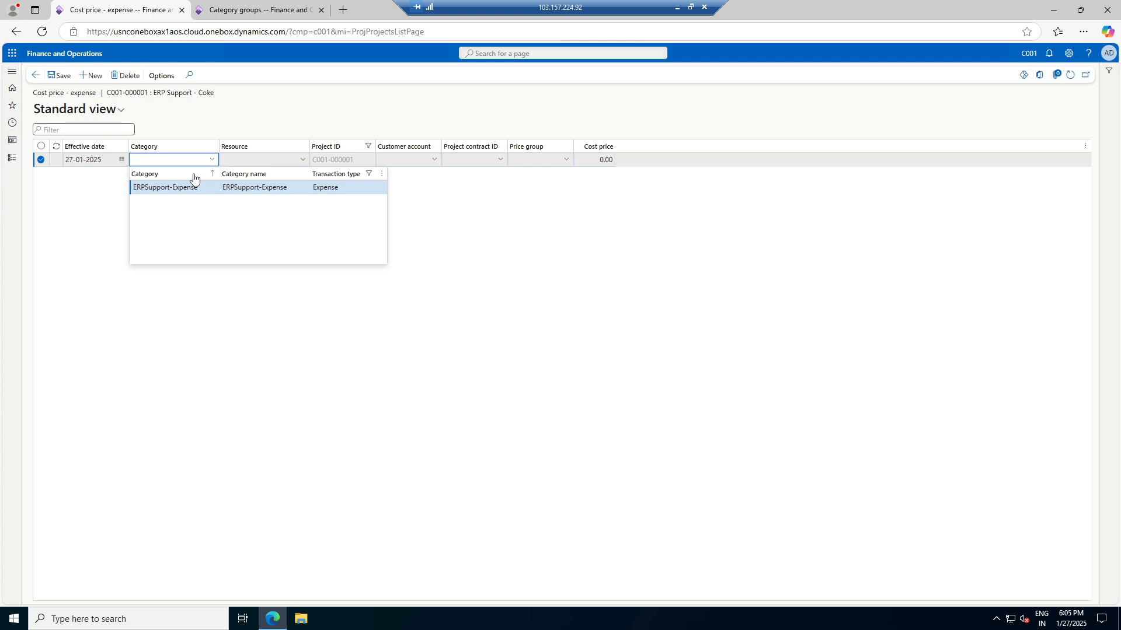
{"action": "left_click", "coordinate": [167, 185]}
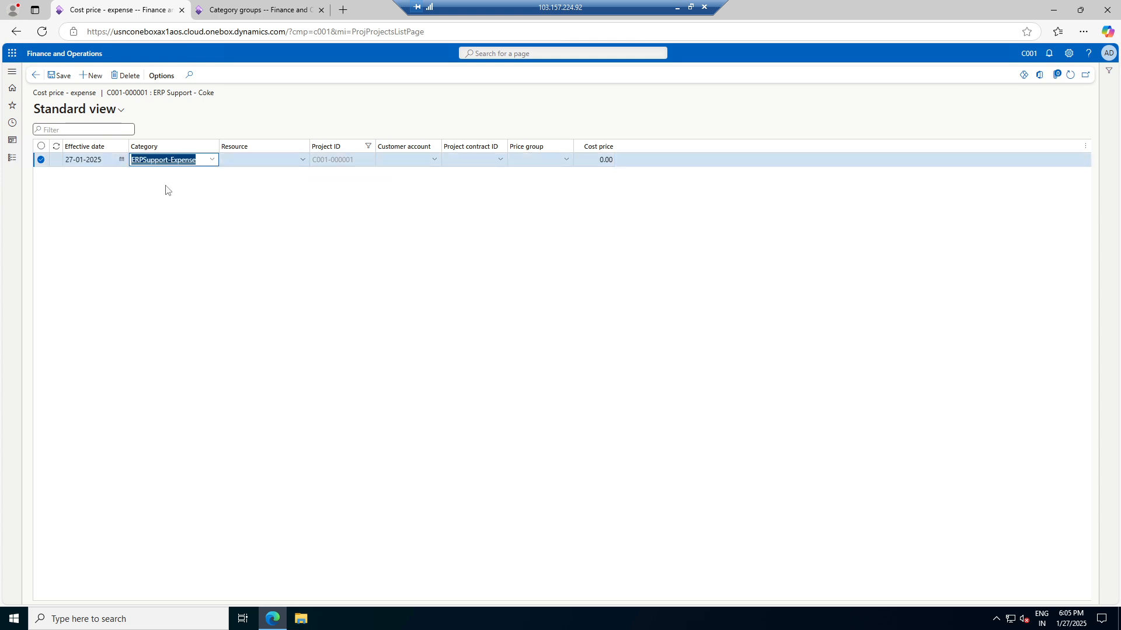
{"action": "left_click", "coordinate": [300, 162]}
{"action": "left_click", "coordinate": [301, 162]}
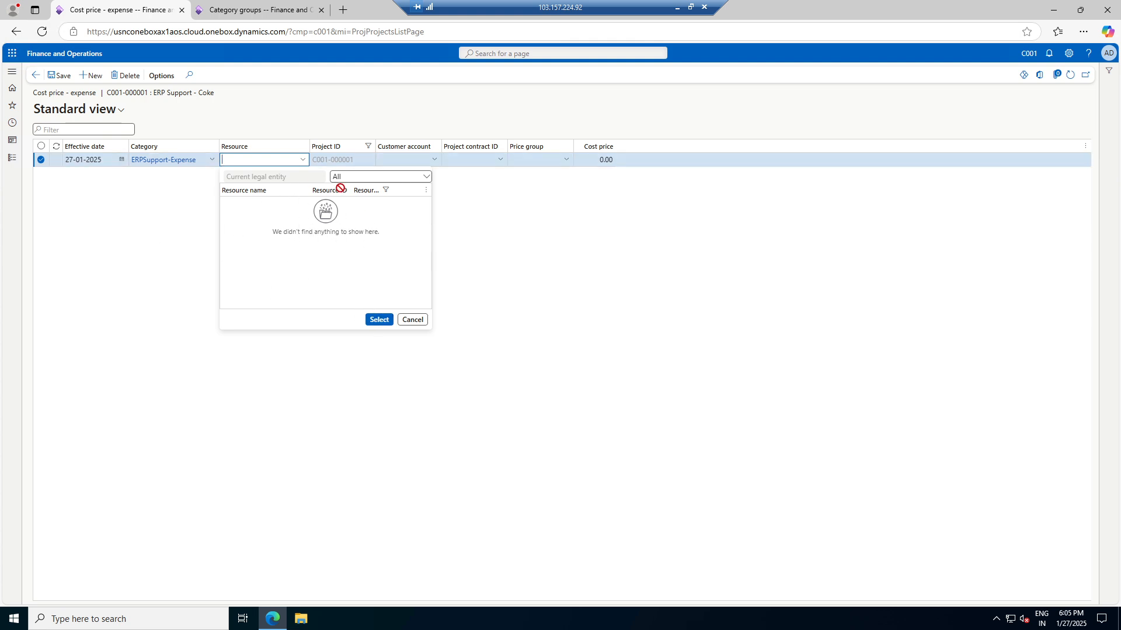
{"action": "left_click", "coordinate": [485, 212]}
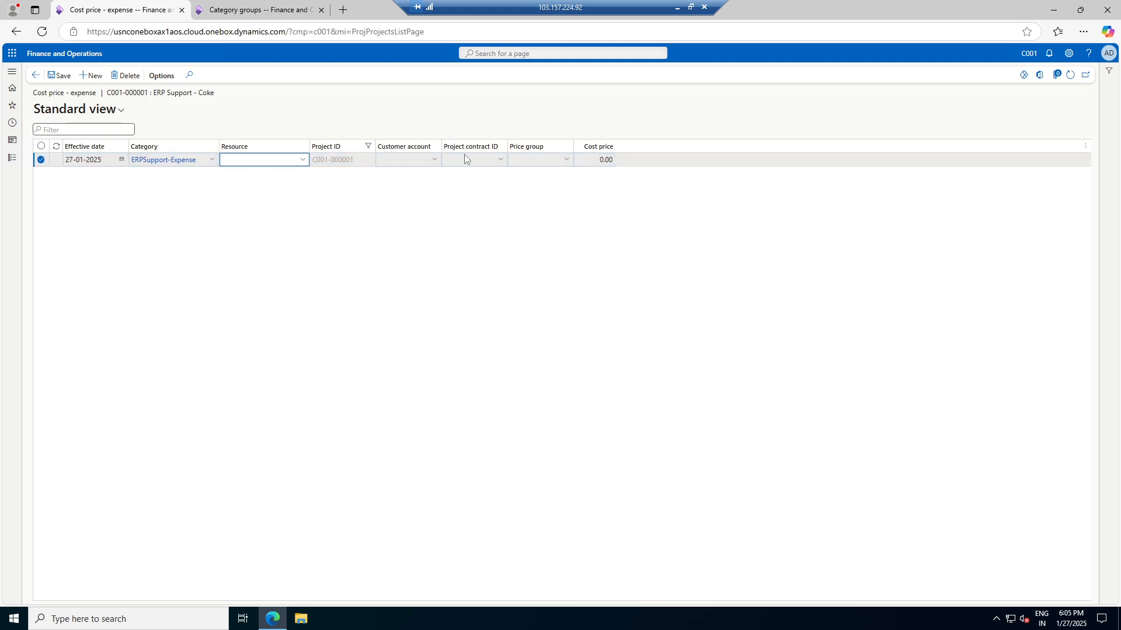
{"action": "left_click", "coordinate": [435, 160]}
{"action": "left_click", "coordinate": [435, 160]}
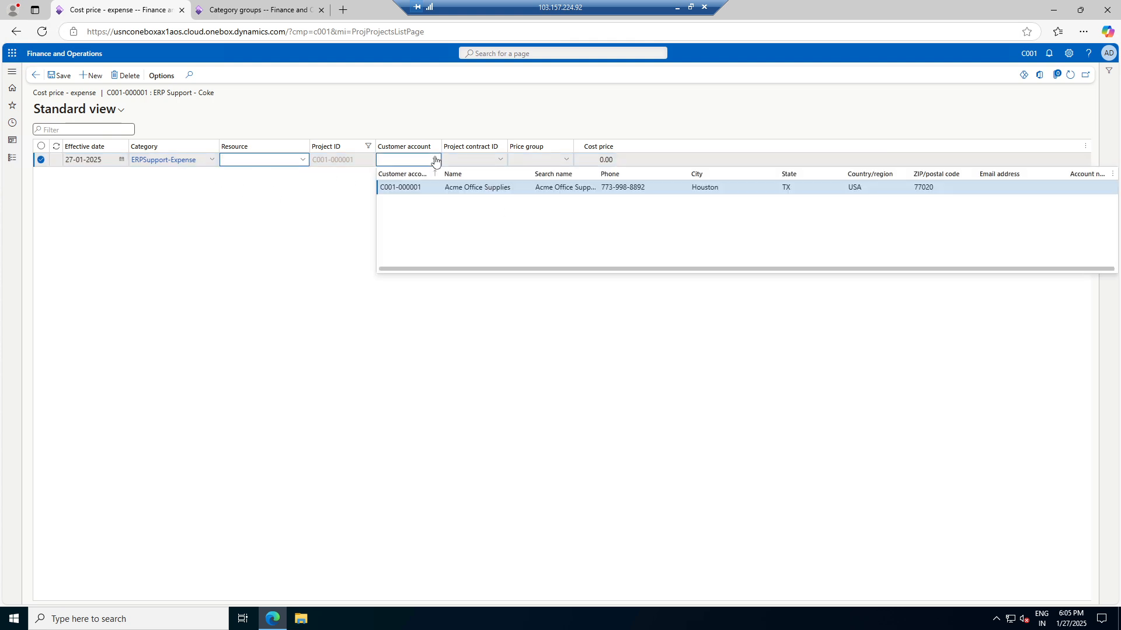
{"action": "left_click", "coordinate": [411, 187]}
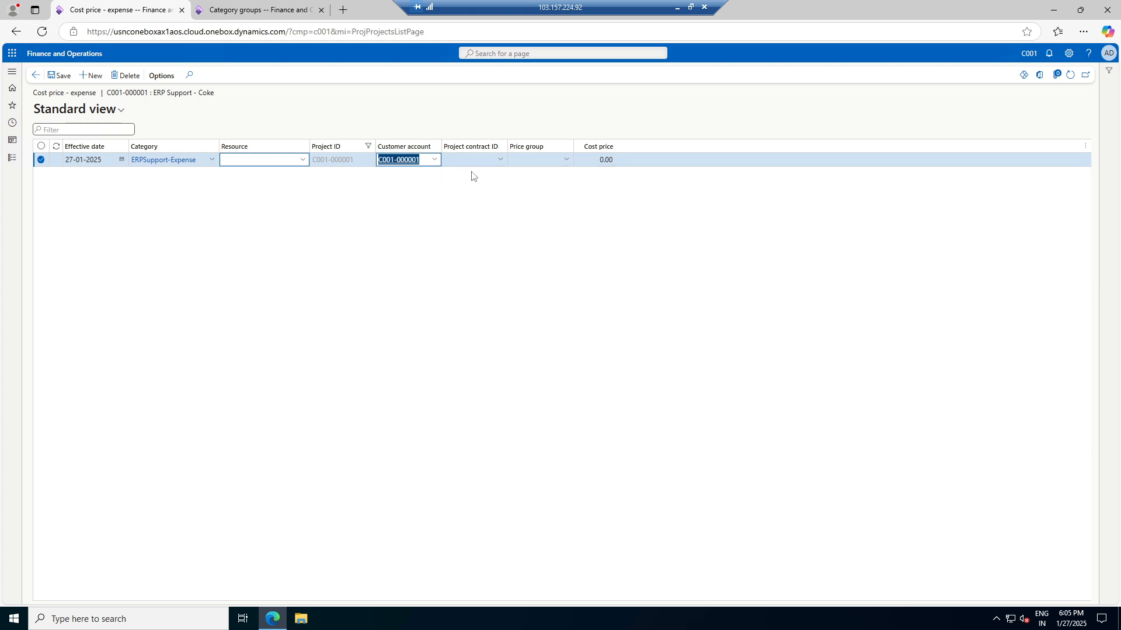
Leave contract and price group empty, save cost price 100.00, and return to All projects
{"action": "left_click", "coordinate": [502, 161]}
{"action": "left_click", "coordinate": [501, 159]}
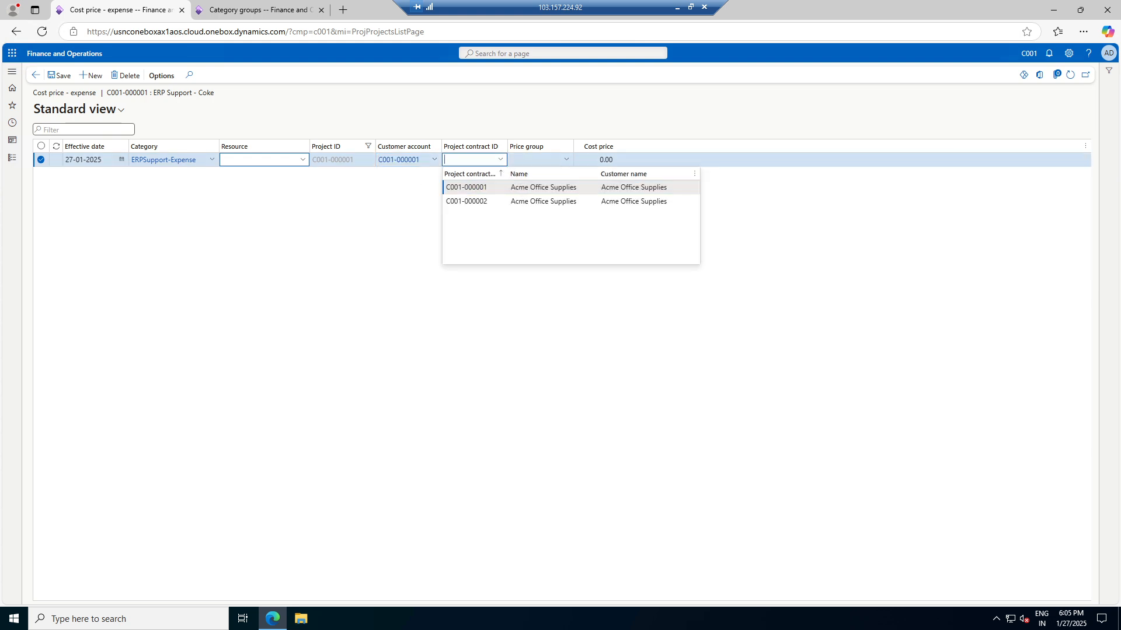
{"action": "left_click", "coordinate": [375, 215]}
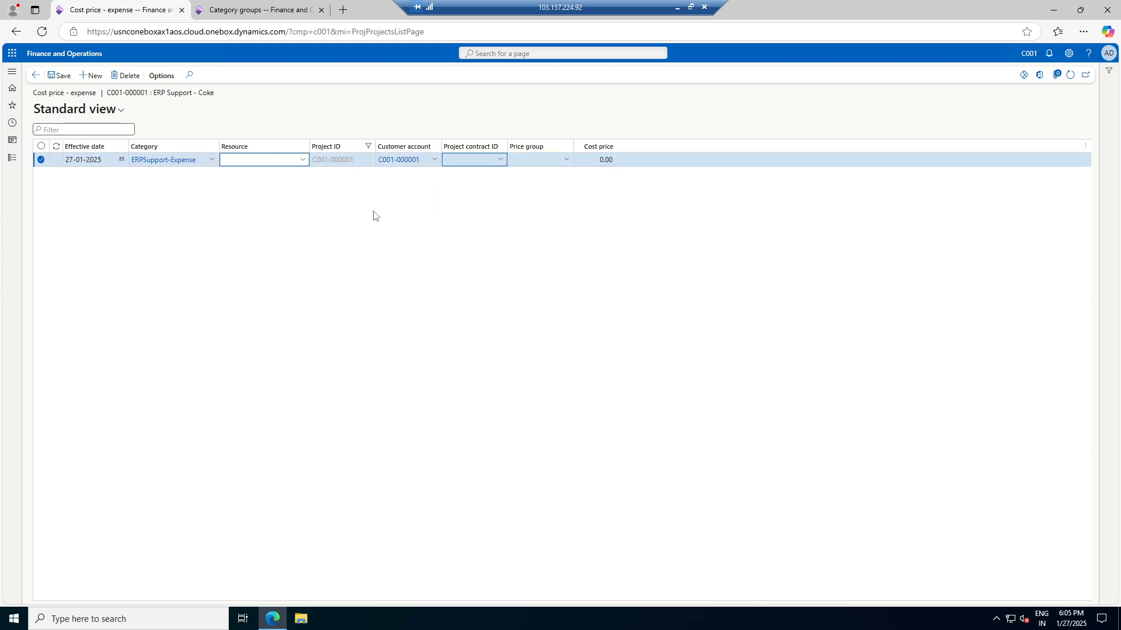
{"action": "left_click", "coordinate": [500, 159]}
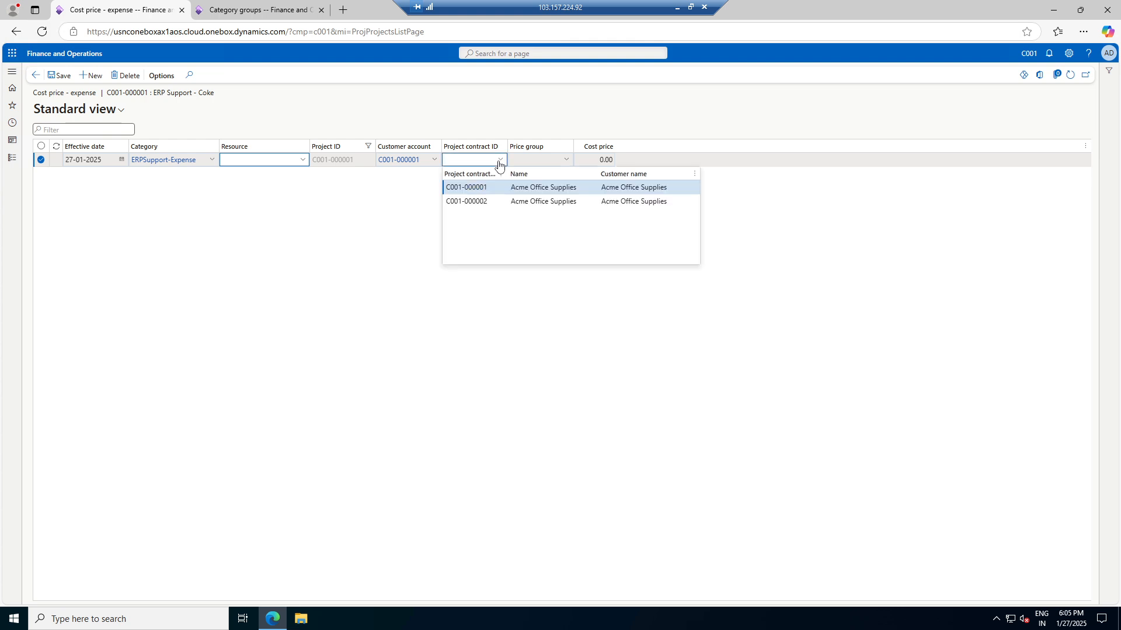
{"action": "left_click", "coordinate": [416, 195]}
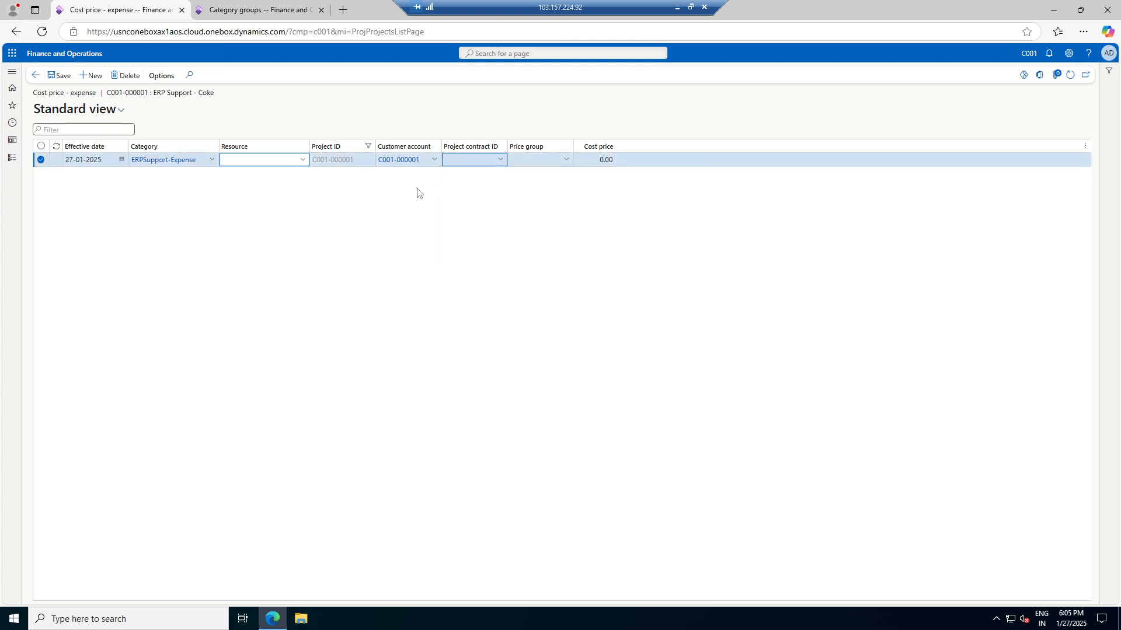
{"action": "left_click", "coordinate": [566, 161]}
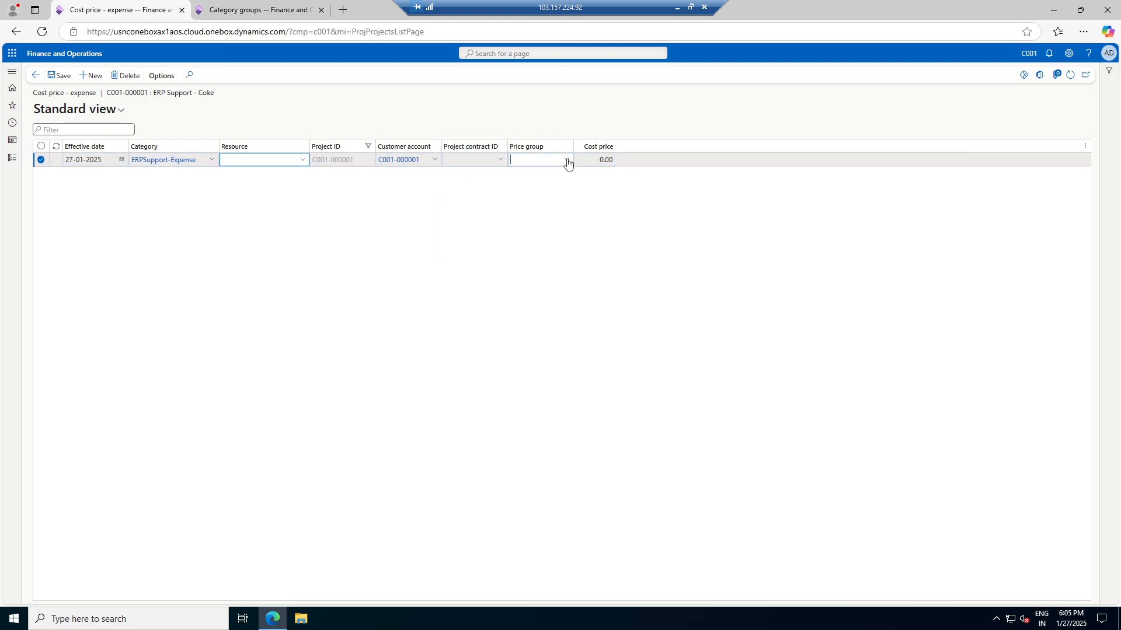
{"action": "left_click", "coordinate": [567, 162]}
{"action": "left_click", "coordinate": [599, 160]}
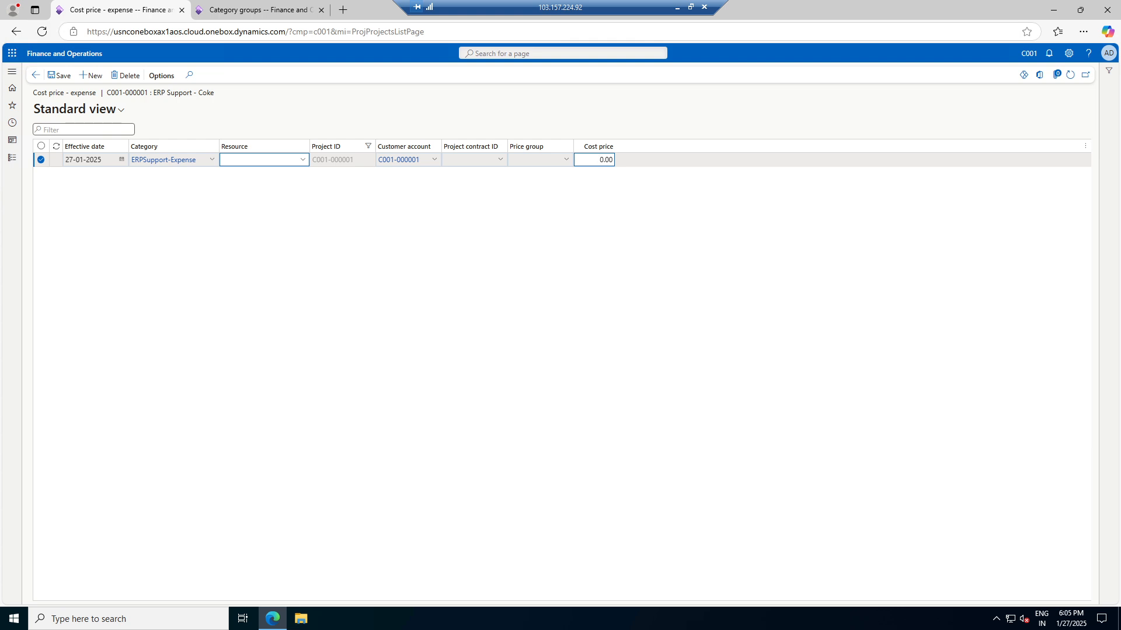
{"action": "key", "text": "Tab"}
{"action": "left_click", "coordinate": [55, 76]}
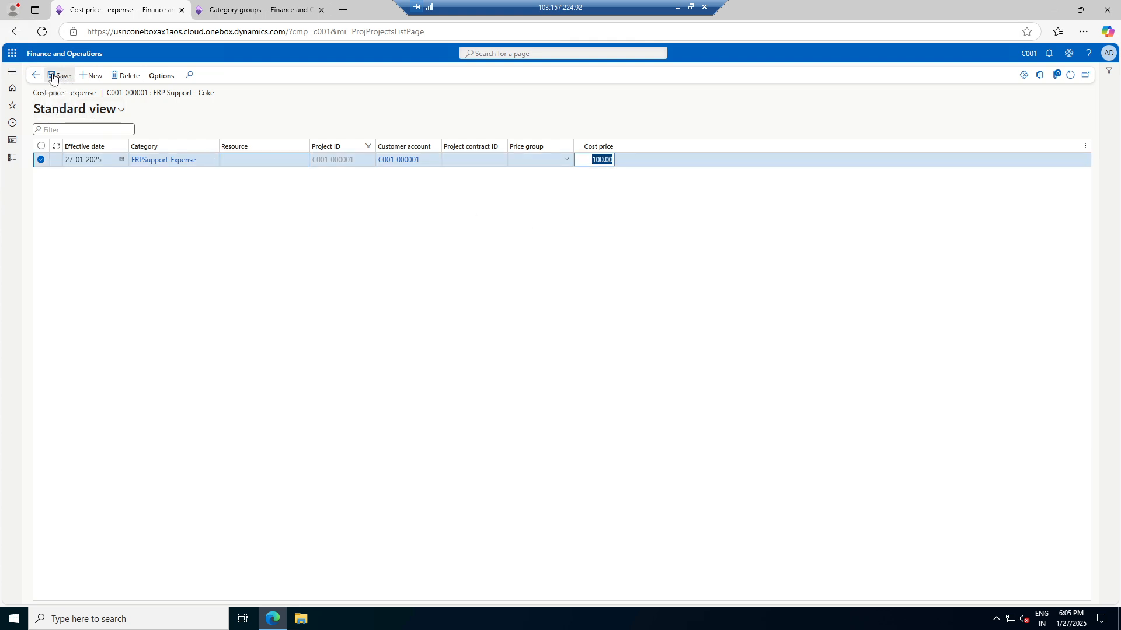
{"action": "left_click", "coordinate": [36, 76]}
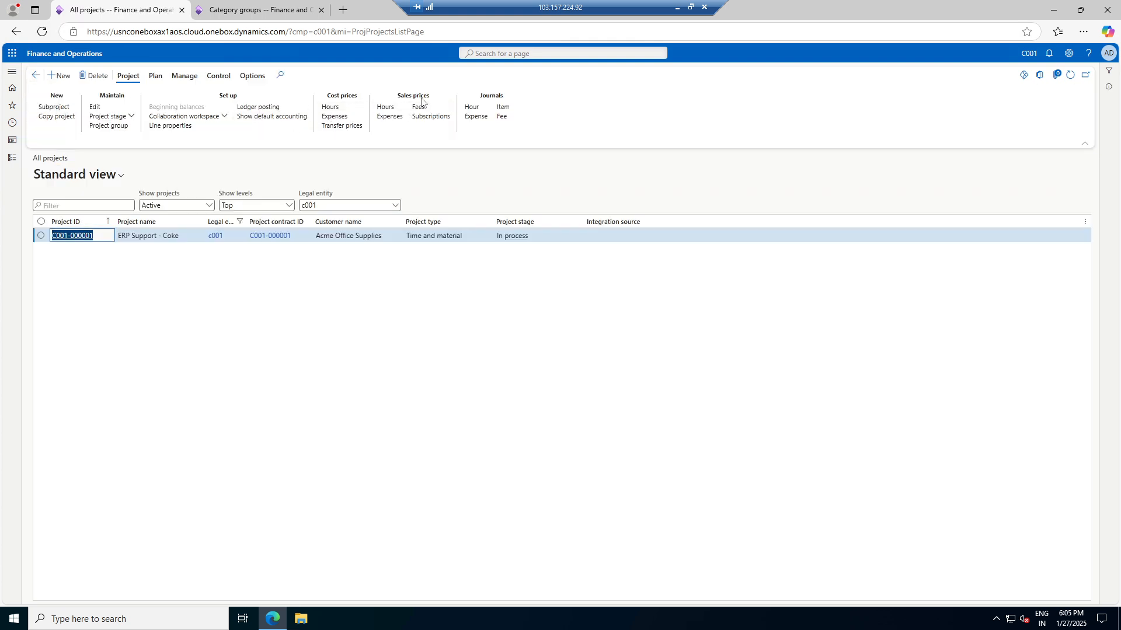
Create and save an expense sales price line: 27-01-2025, ERPSupport-Expense, pricing 110.00
{"action": "left_click", "coordinate": [398, 120]}
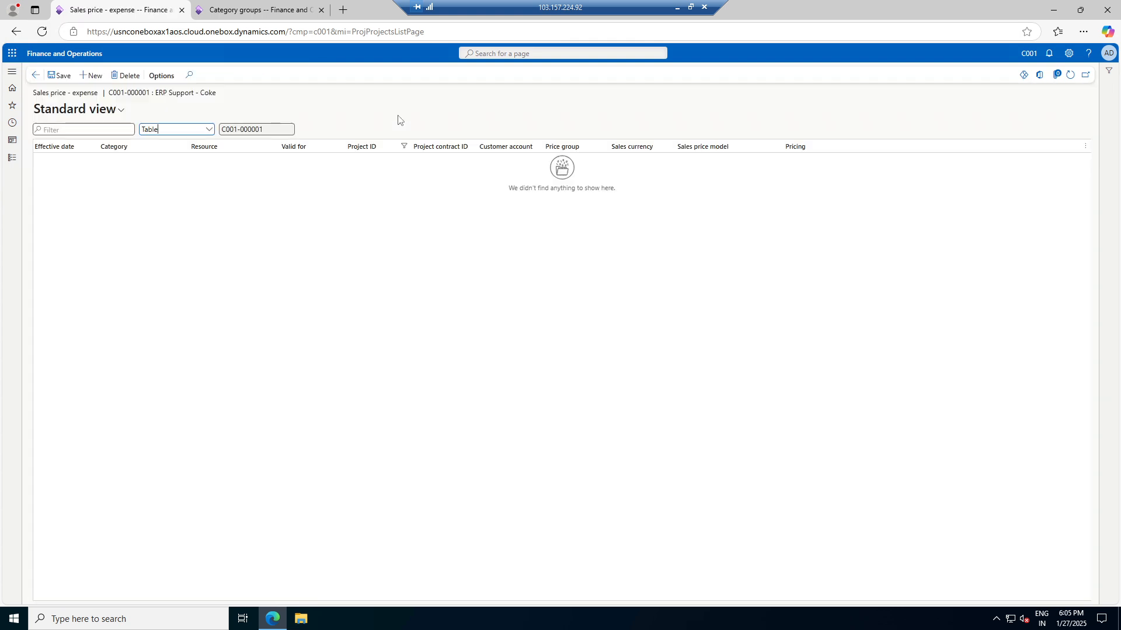
{"action": "left_click", "coordinate": [91, 76]}
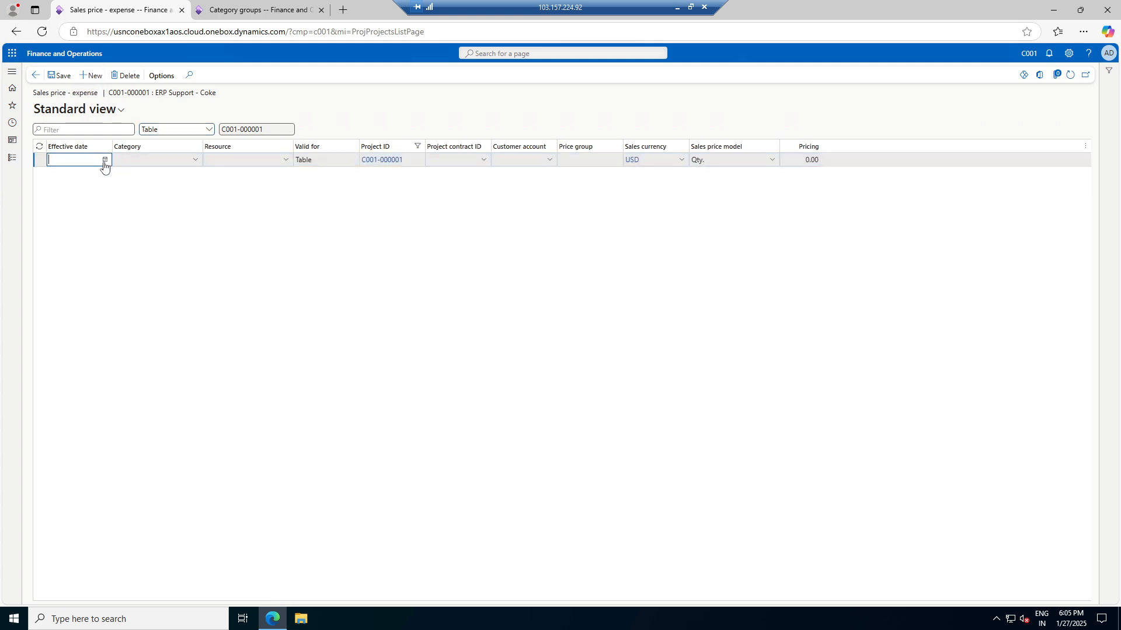
{"action": "left_click", "coordinate": [105, 161]}
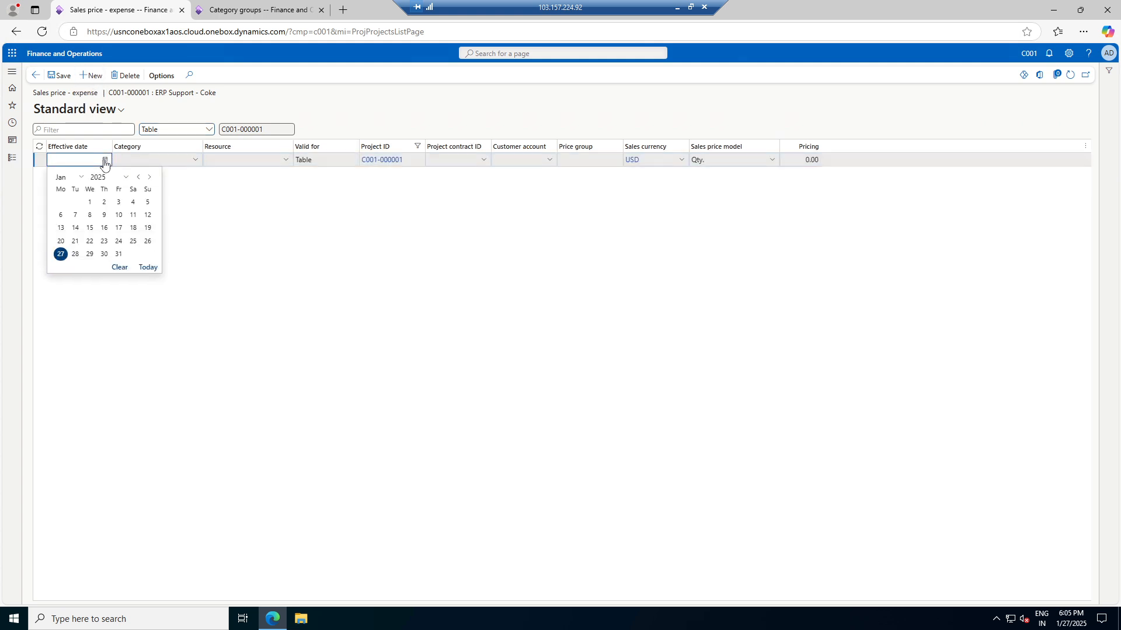
{"action": "left_click", "coordinate": [60, 254]}
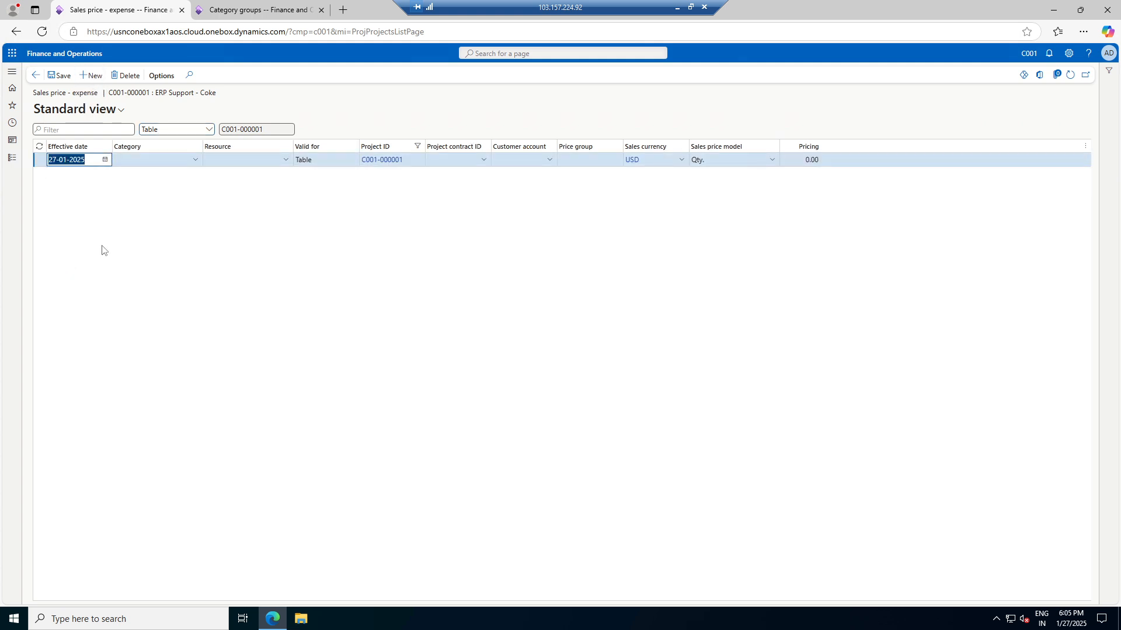
{"action": "left_click", "coordinate": [195, 162]}
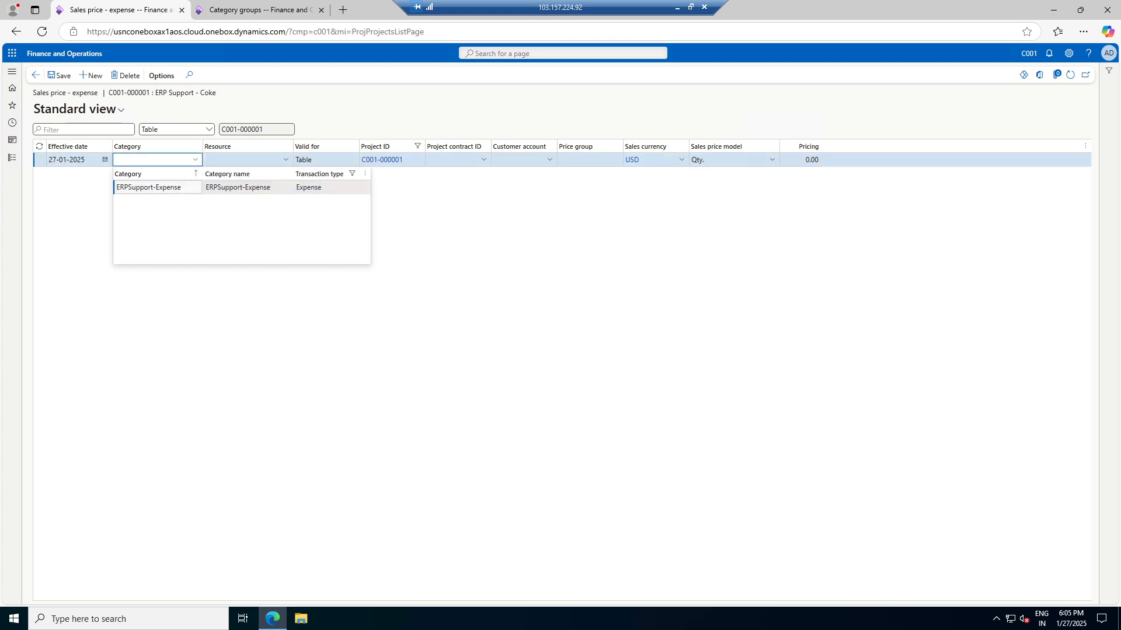
{"action": "left_click", "coordinate": [175, 187]}
{"action": "left_click", "coordinate": [801, 160]}
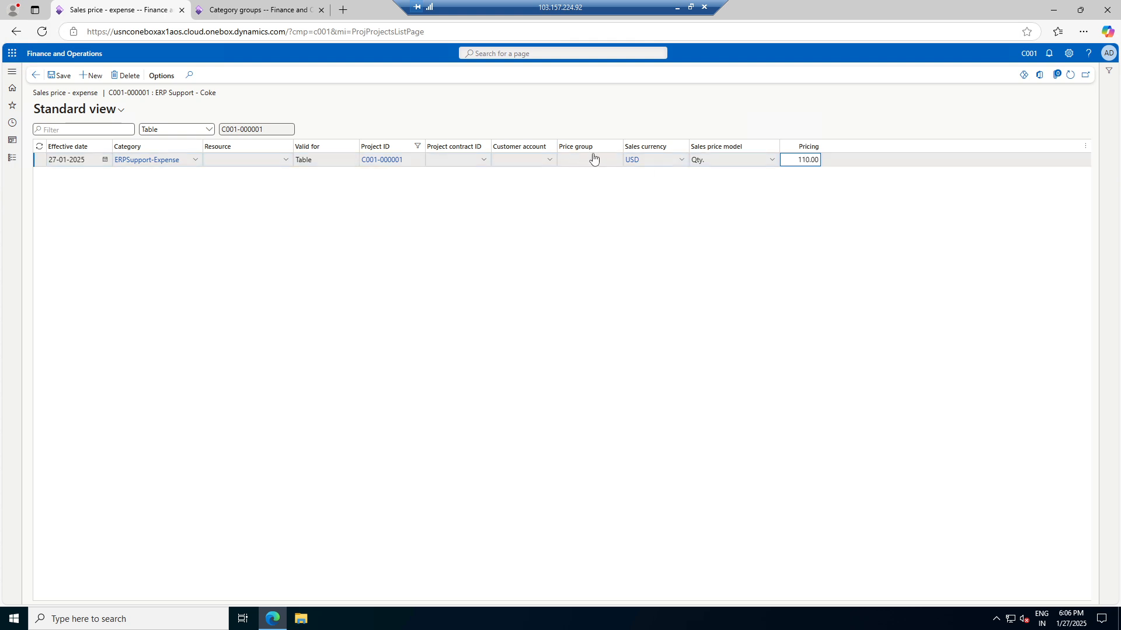
{"action": "left_click", "coordinate": [59, 75]}
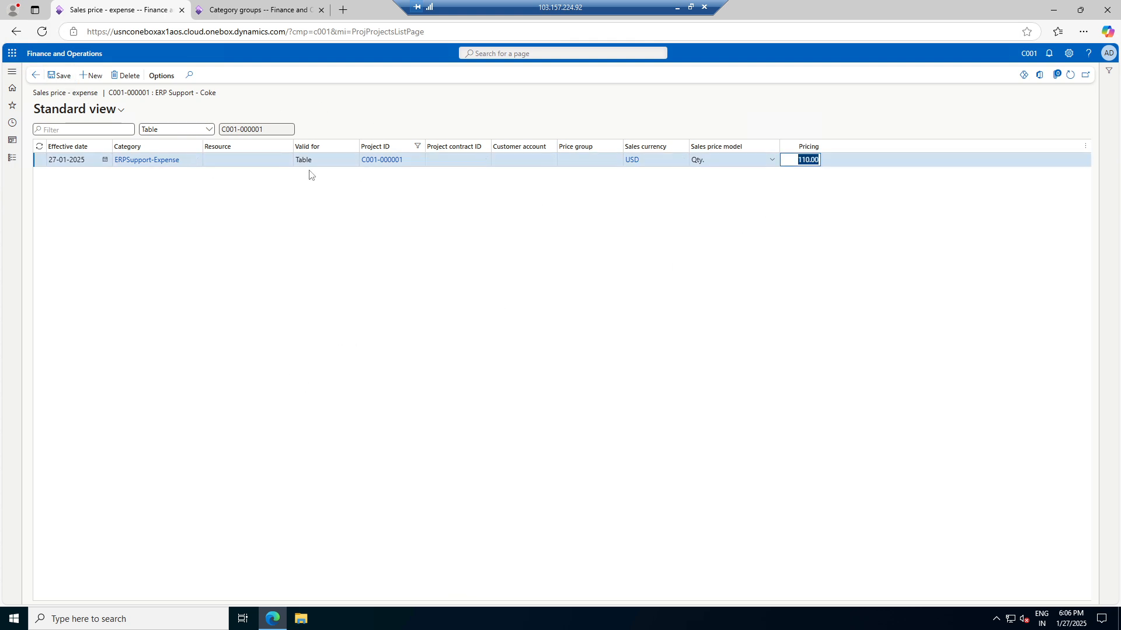
Show sales prices valid for Group, then return to All projects
{"action": "left_click", "coordinate": [344, 160]}
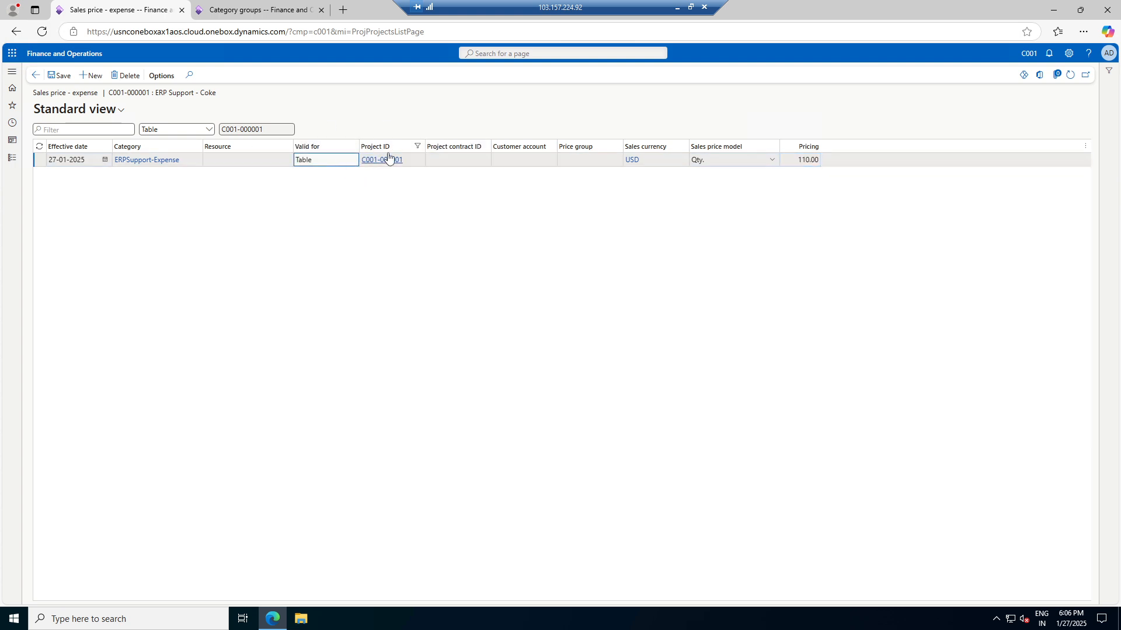
{"action": "left_click", "coordinate": [471, 163]}
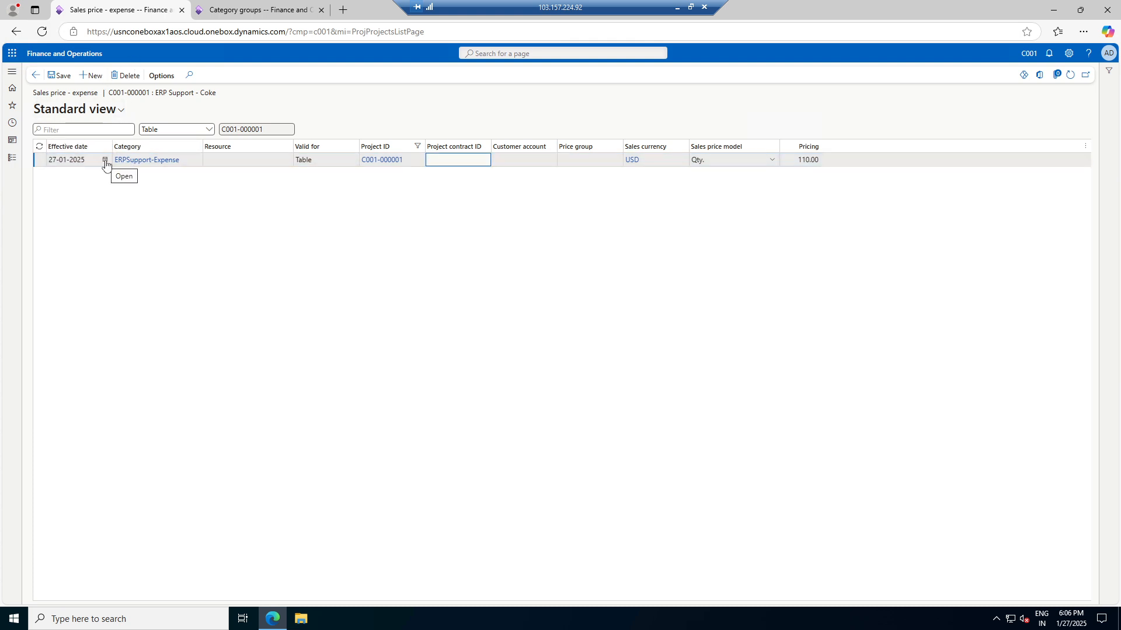
{"action": "left_click", "coordinate": [208, 129]}
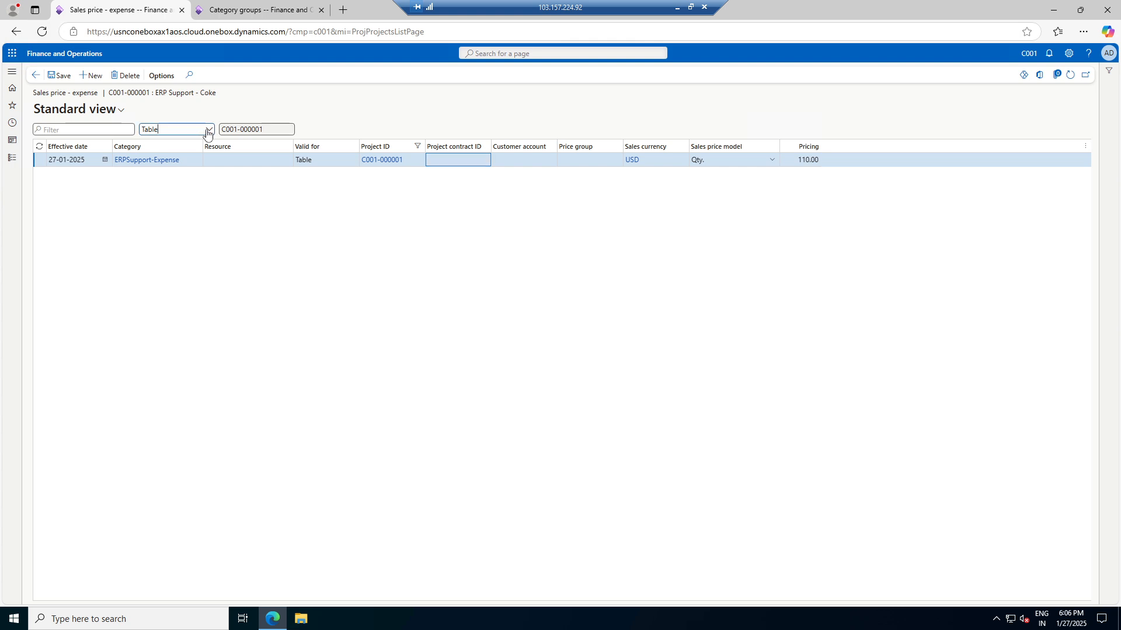
{"action": "left_click", "coordinate": [181, 156]}
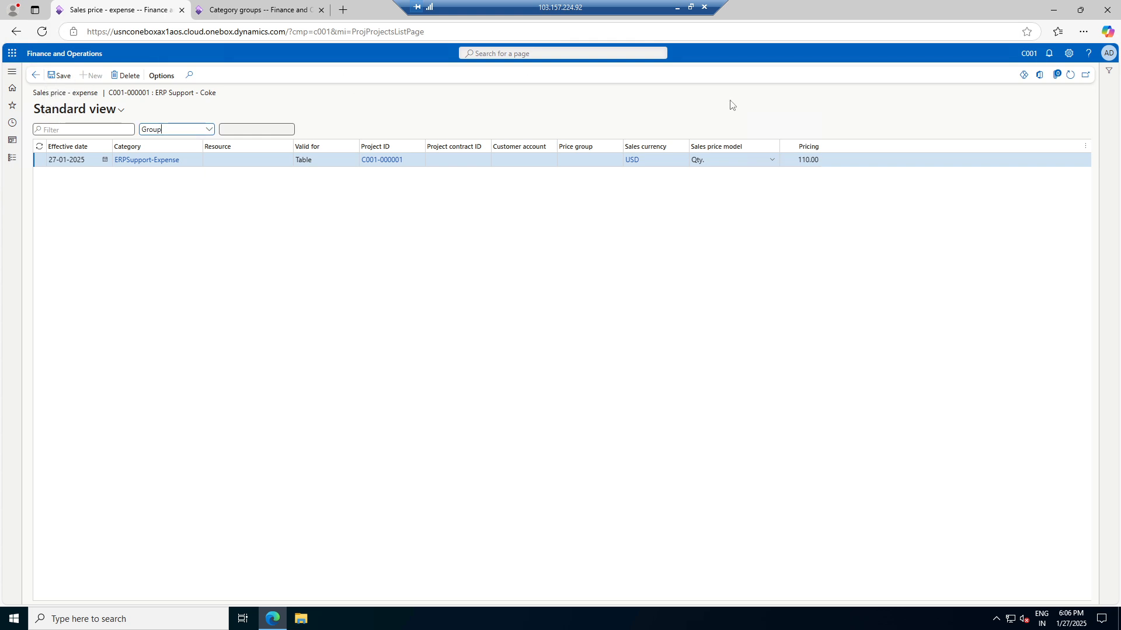
{"action": "left_click", "coordinate": [36, 75]}
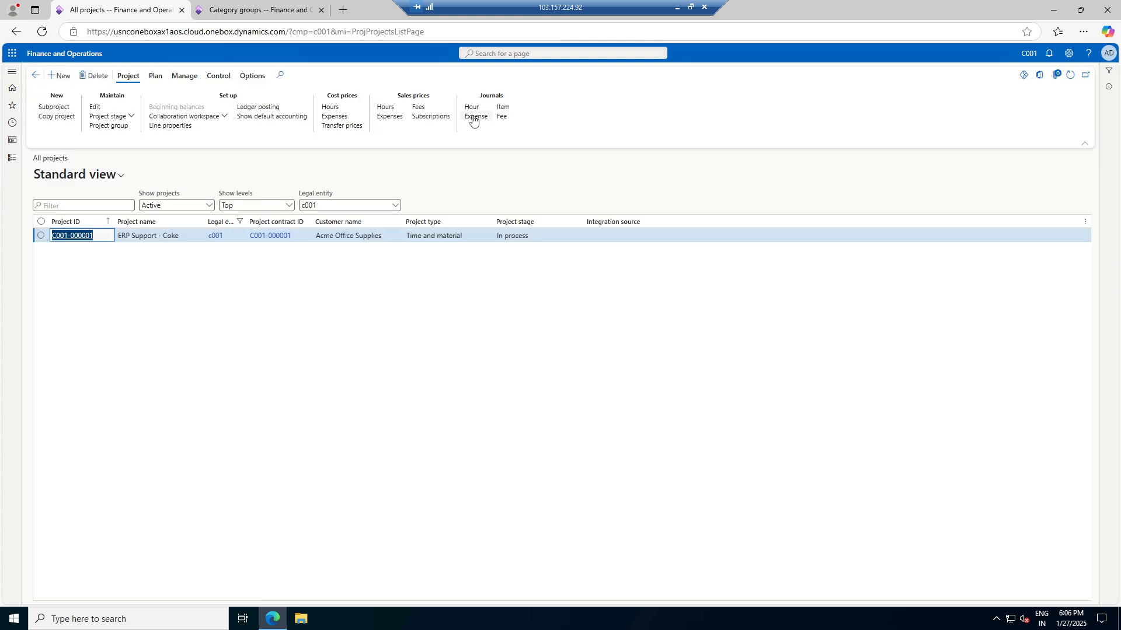
Create expense journal batch C001-GL-000032, find its Name list empty, and switch to Category groups
{"action": "left_click", "coordinate": [473, 117]}
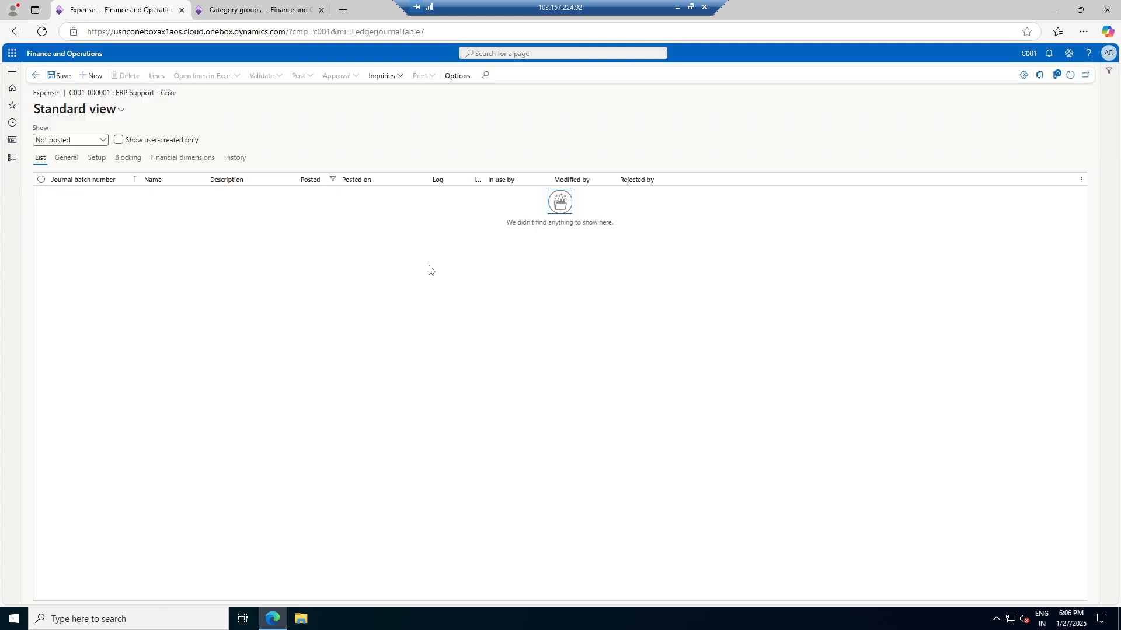
{"action": "left_click", "coordinate": [98, 75]}
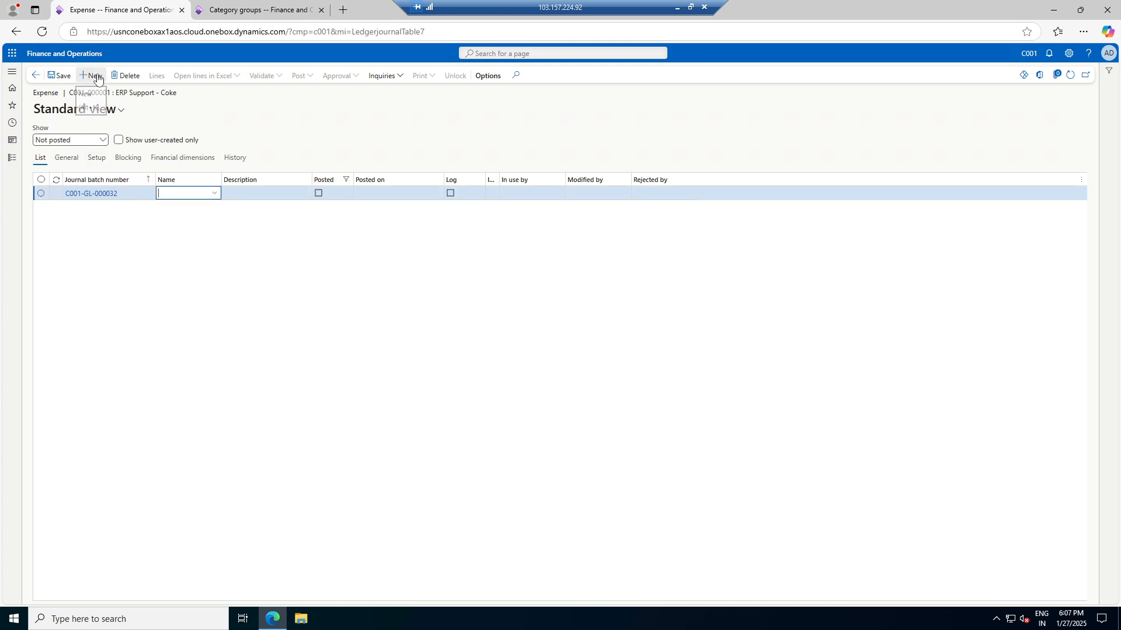
{"action": "left_click", "coordinate": [214, 194]}
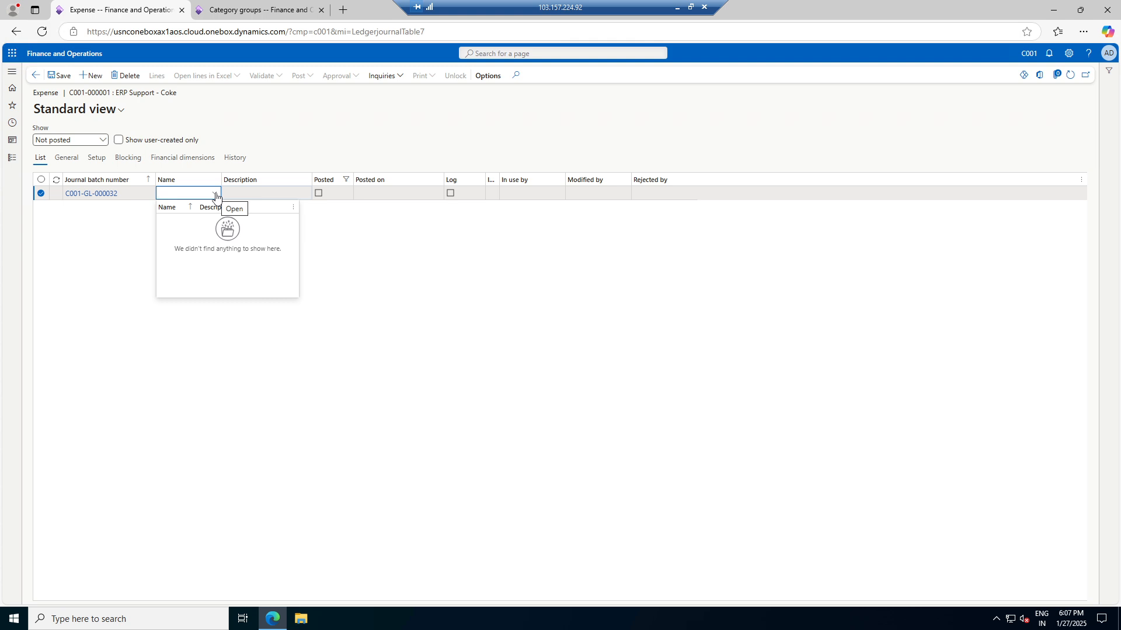
{"action": "left_click", "coordinate": [251, 10]}
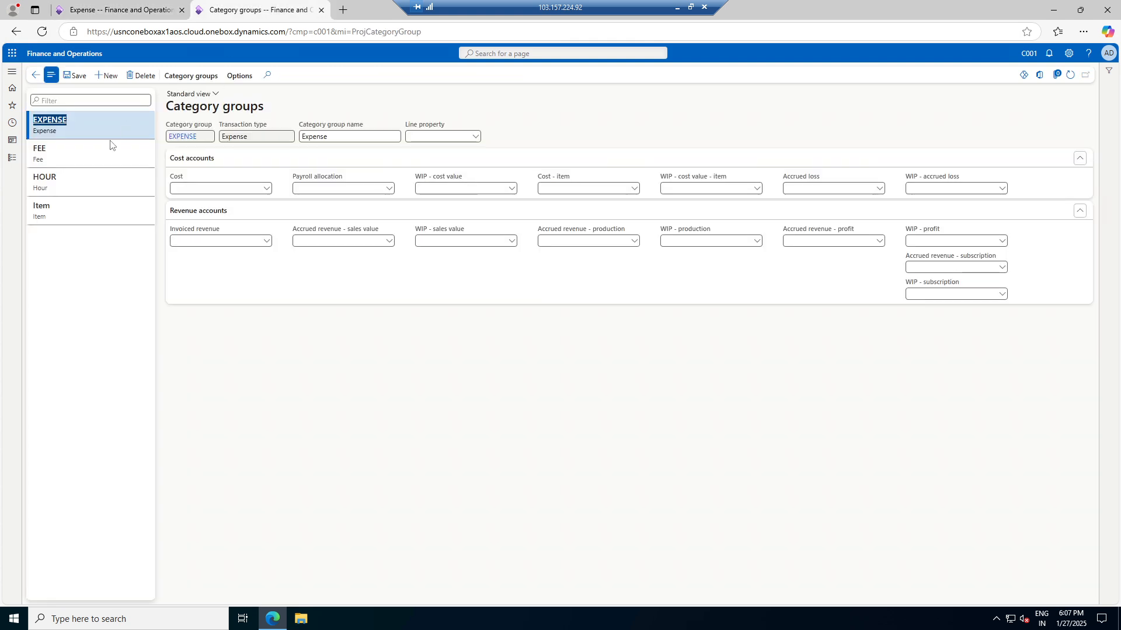
Toggle the Modules pane, then navigate back from Category groups to the dashboard
{"action": "left_click", "coordinate": [5, 162]}
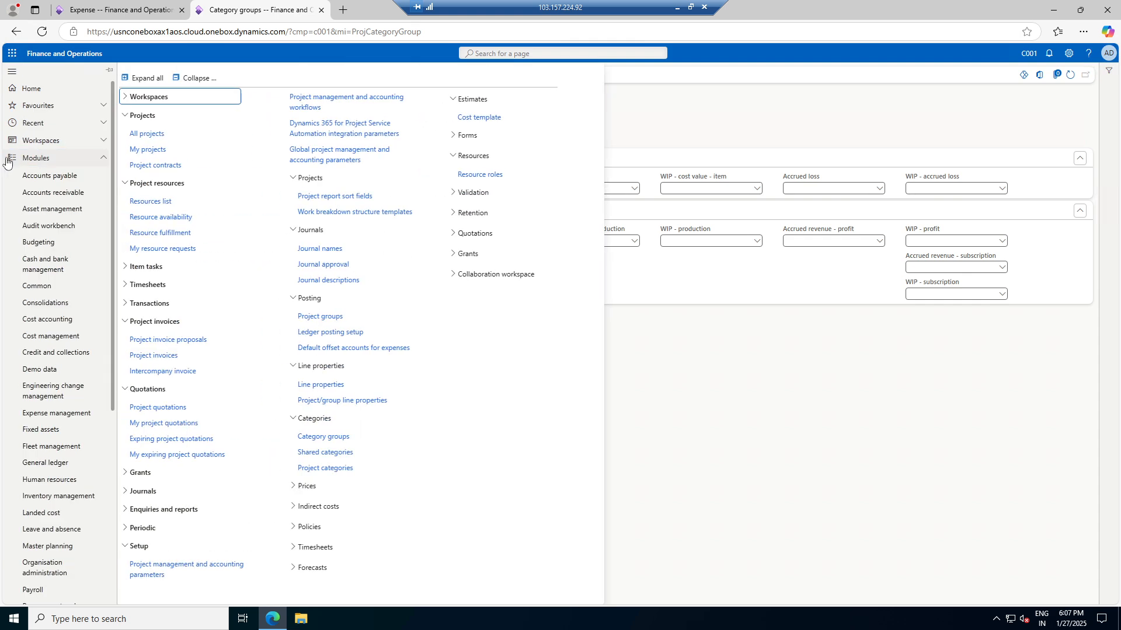
{"action": "left_click", "coordinate": [740, 113]}
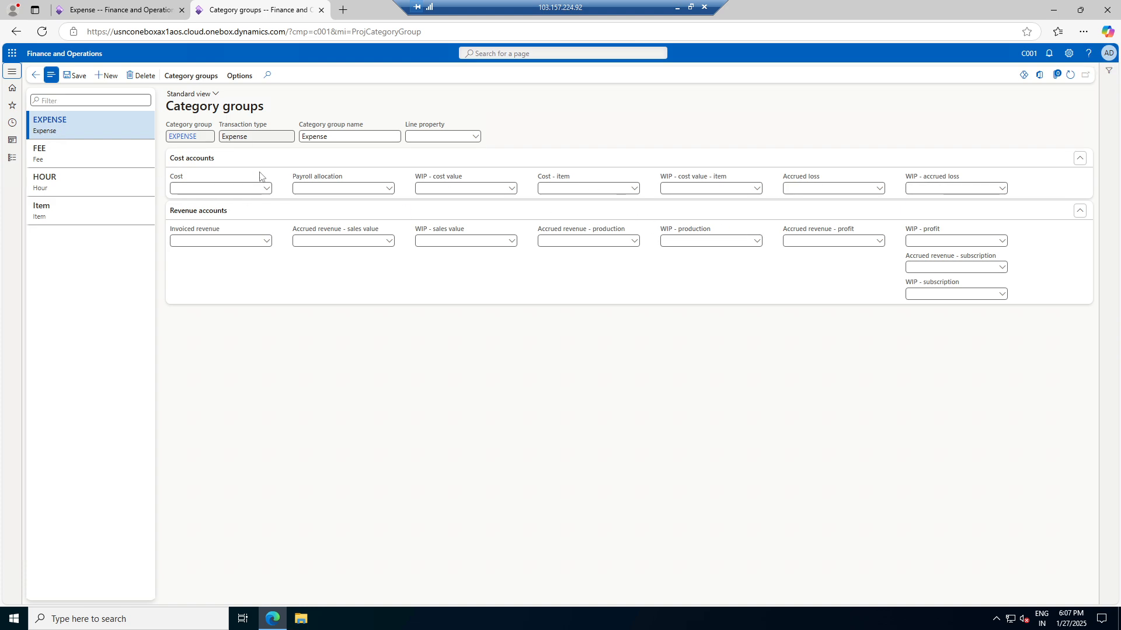
{"action": "left_click", "coordinate": [36, 74]}
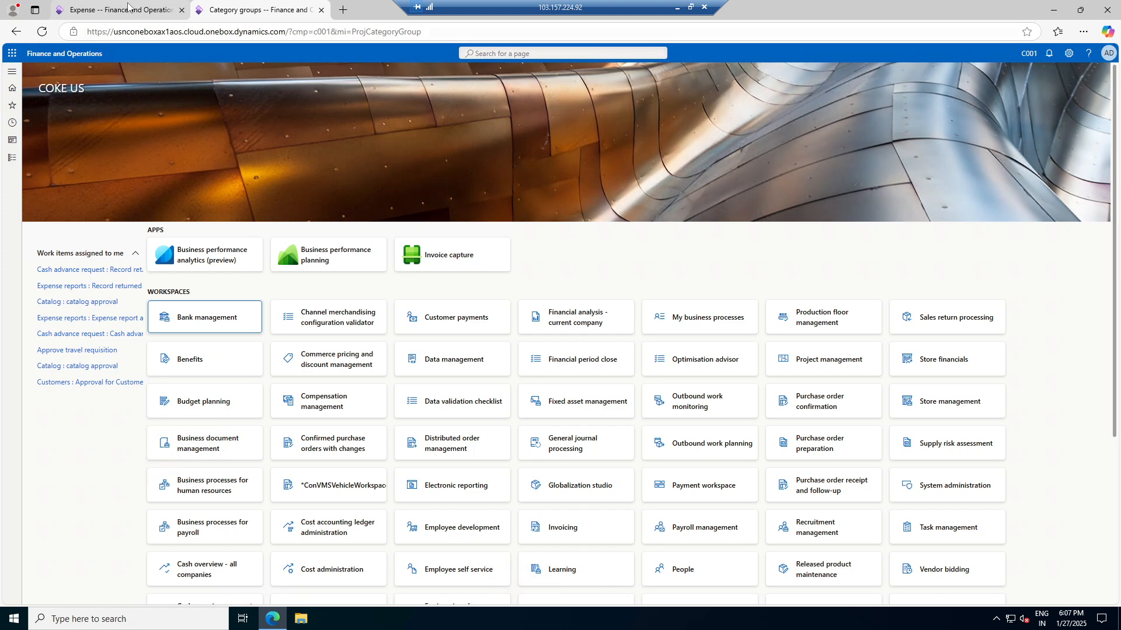
Open Project management > Setup > Journal names and start a new journal name record
{"action": "left_click", "coordinate": [129, 9]}
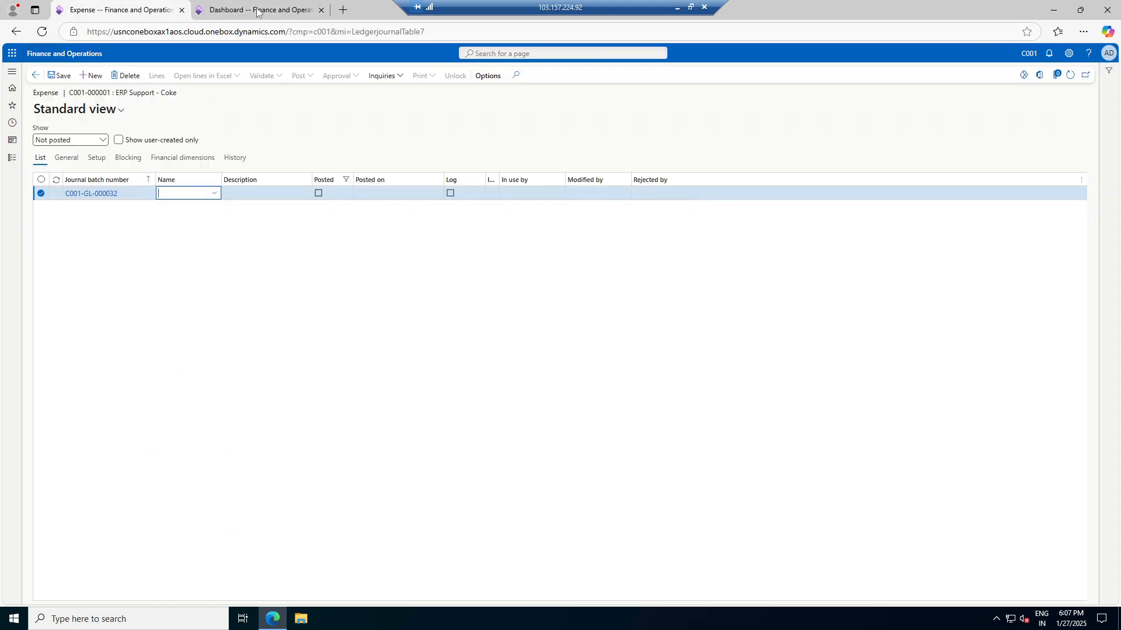
{"action": "left_click", "coordinate": [303, 8]}
{"action": "left_click", "coordinate": [12, 158]}
{"action": "left_click", "coordinate": [344, 250]}
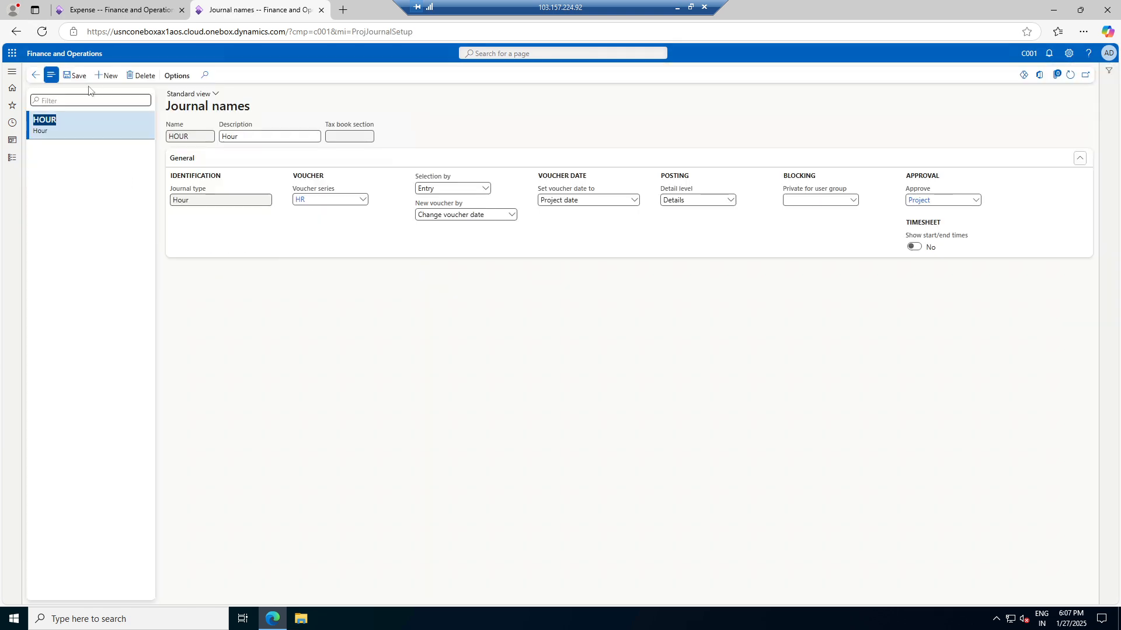
{"action": "left_click", "coordinate": [107, 75]}
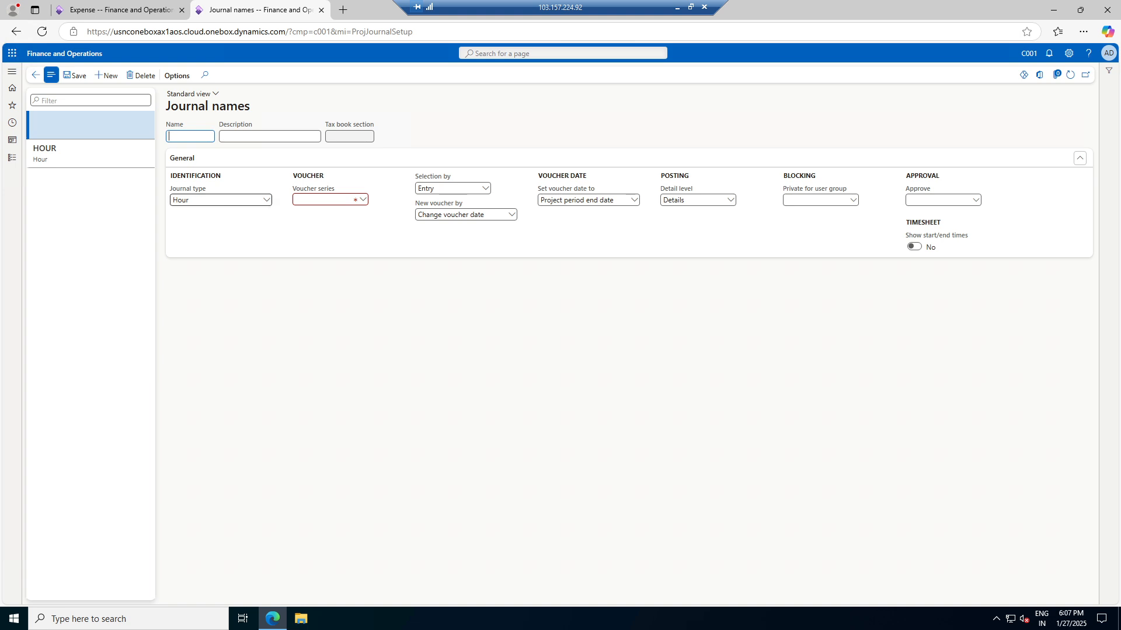
Give the new project journal name the name FEE and journal type Fee
{"action": "left_click", "coordinate": [267, 201]}
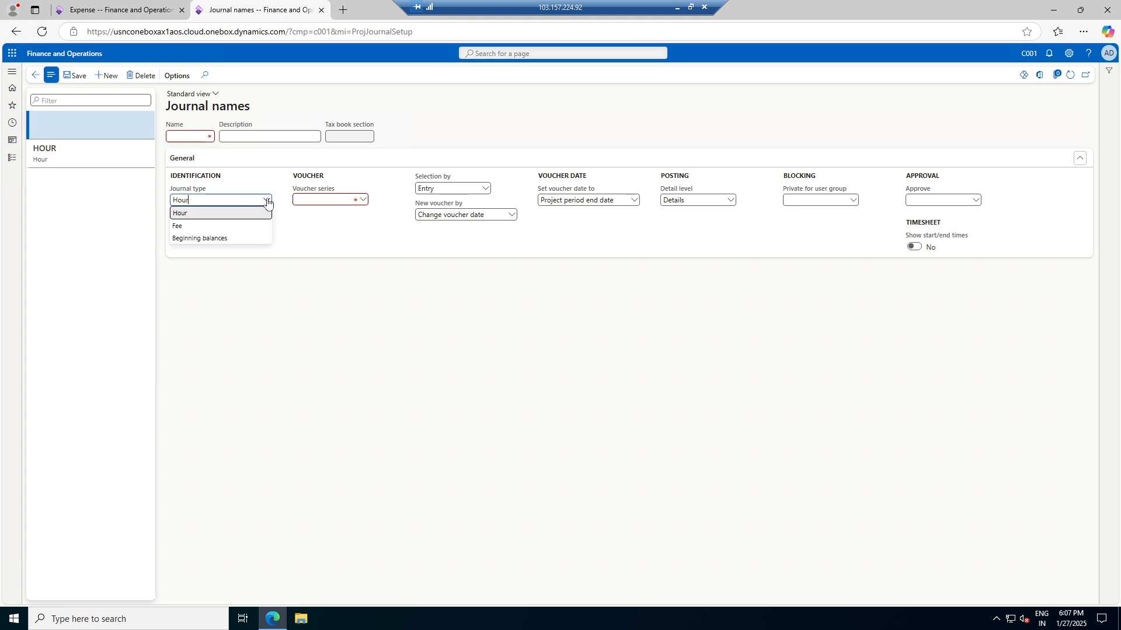
{"action": "left_click", "coordinate": [117, 10]}
{"action": "left_click", "coordinate": [214, 196]}
{"action": "left_click", "coordinate": [215, 194]}
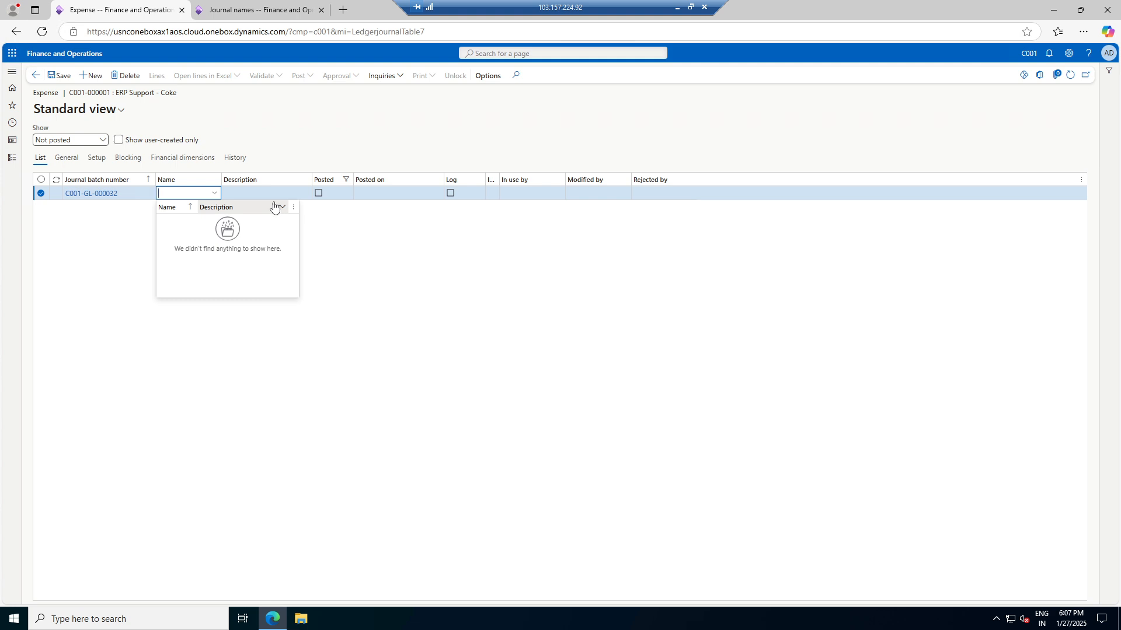
{"action": "left_click", "coordinate": [257, 10]}
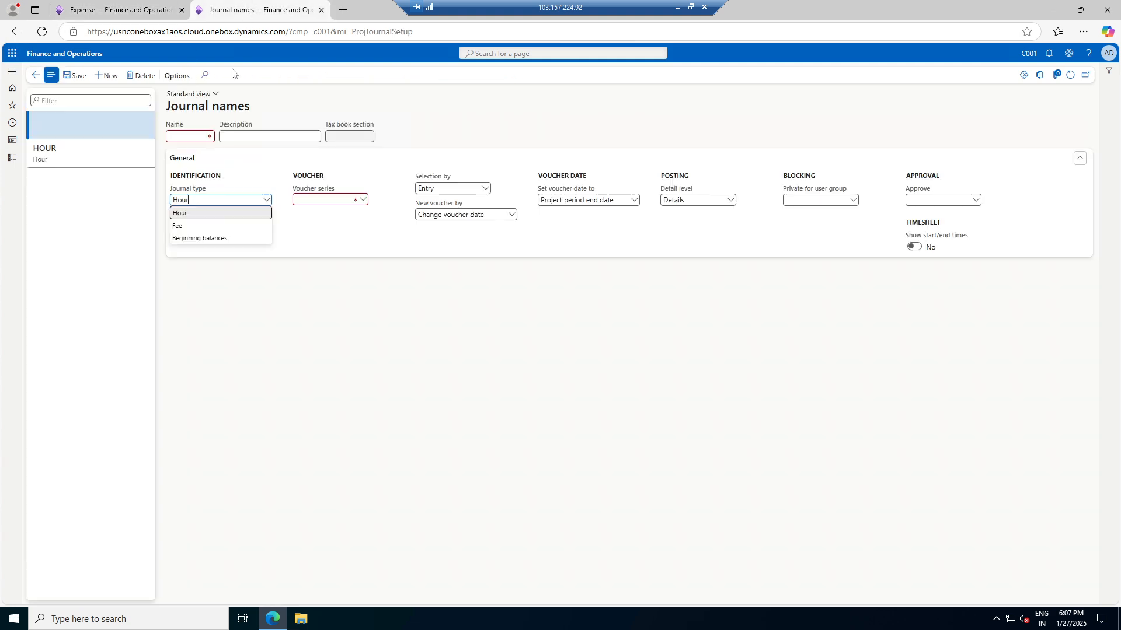
{"action": "left_click", "coordinate": [185, 228]}
{"action": "left_click", "coordinate": [322, 199]}
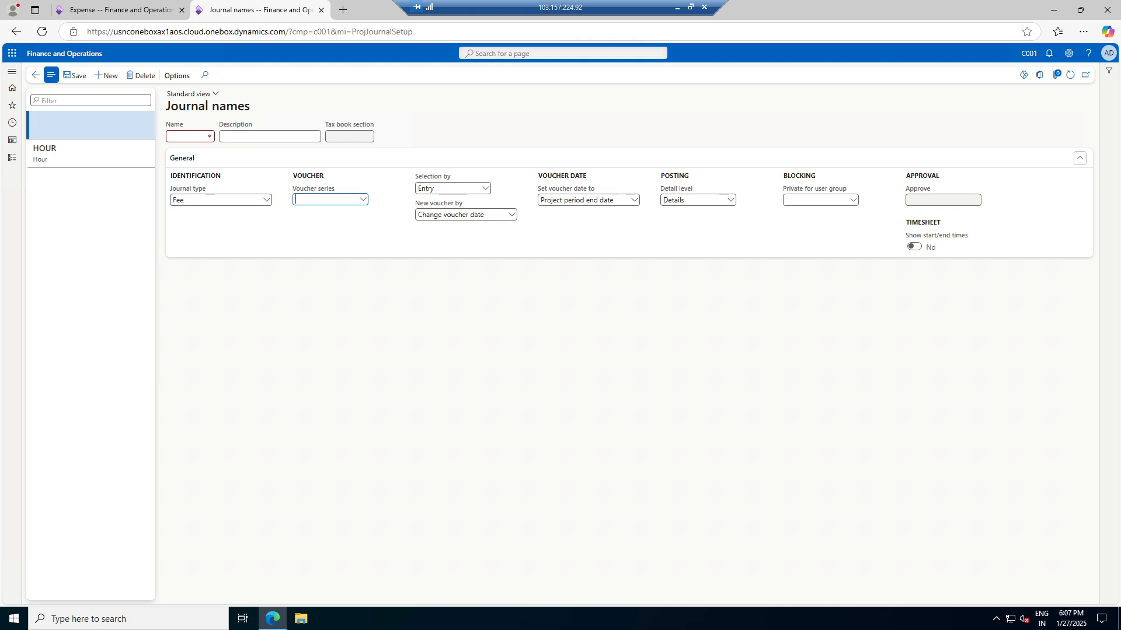
{"action": "left_click", "coordinate": [189, 137]}
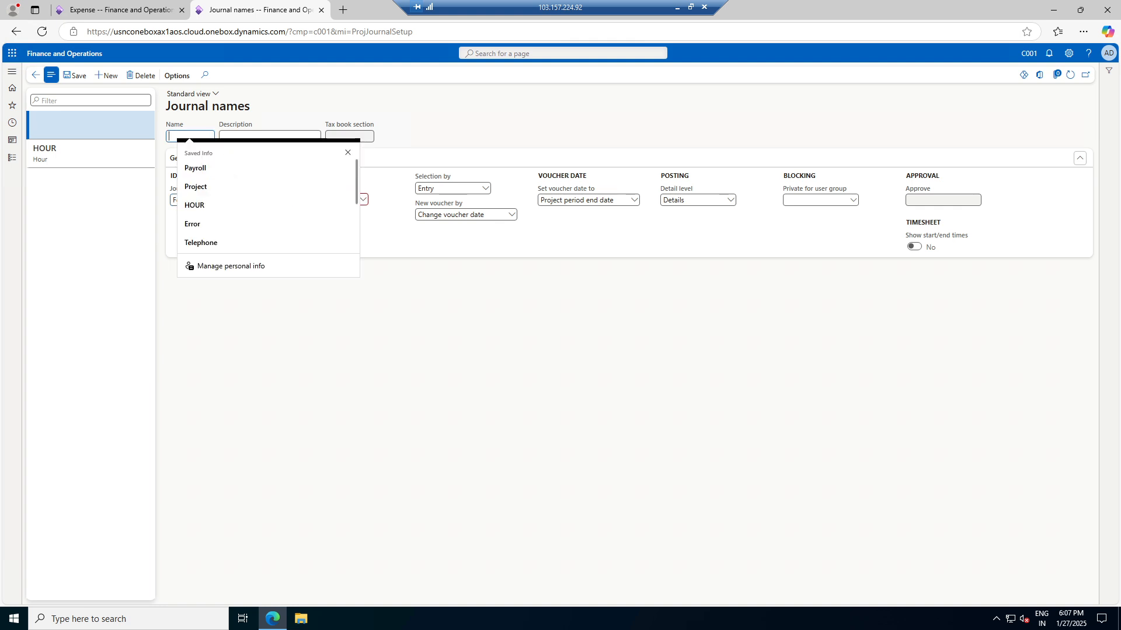
{"action": "type", "text": "FEE"}
{"action": "key", "text": "Tab"}
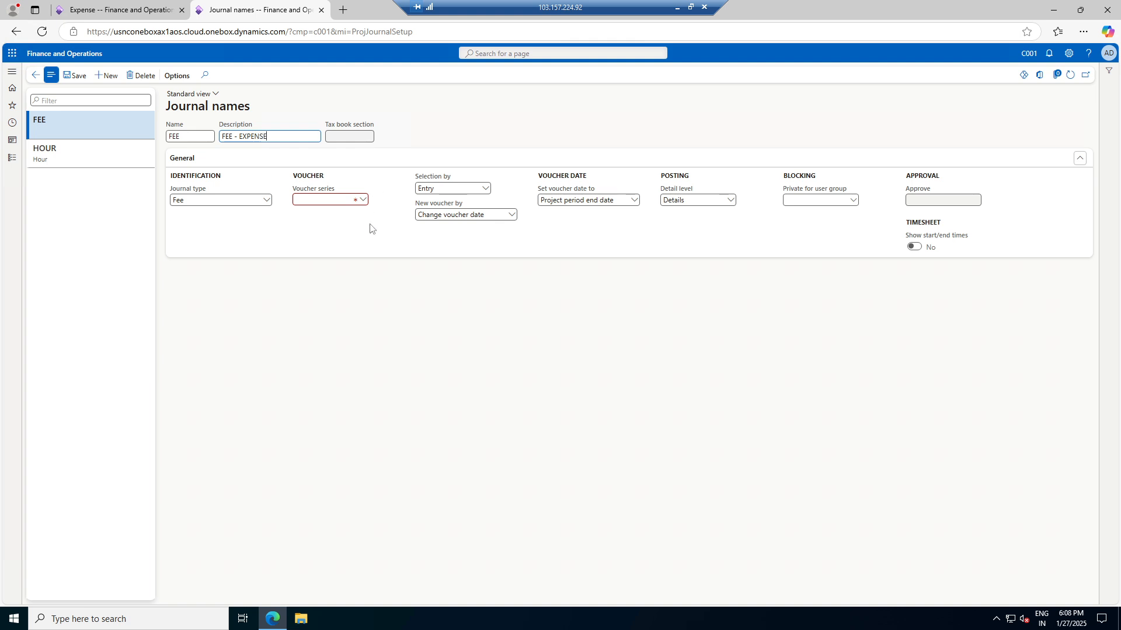
View details of the voucher series to reach Number sequences
{"action": "left_click", "coordinate": [362, 200]}
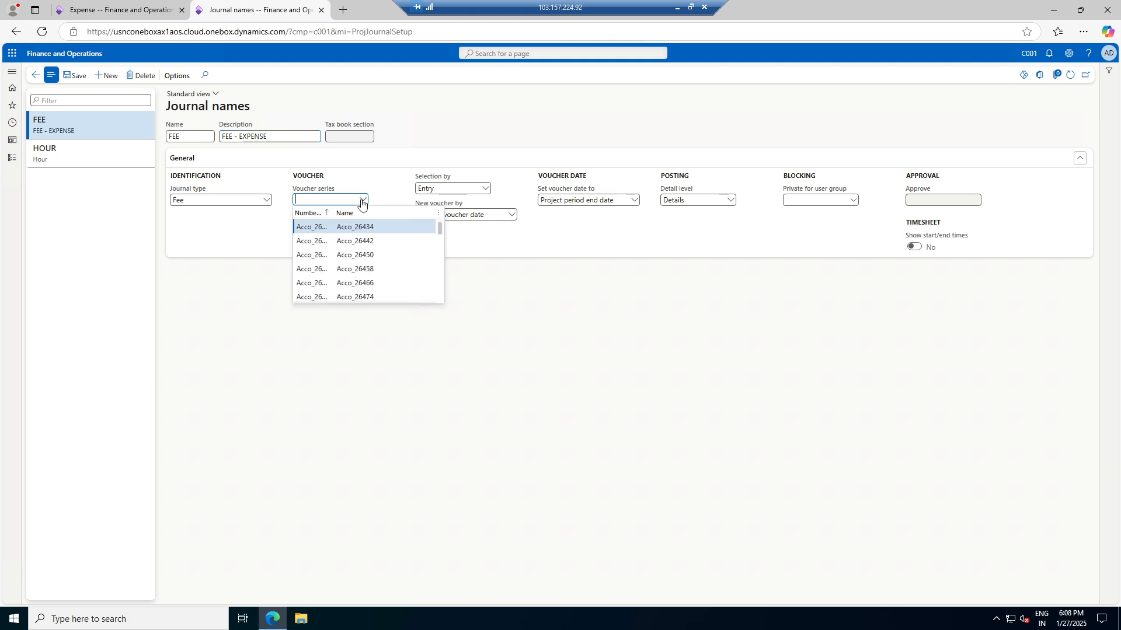
{"action": "right_click", "coordinate": [361, 201]}
{"action": "left_click", "coordinate": [393, 250]}
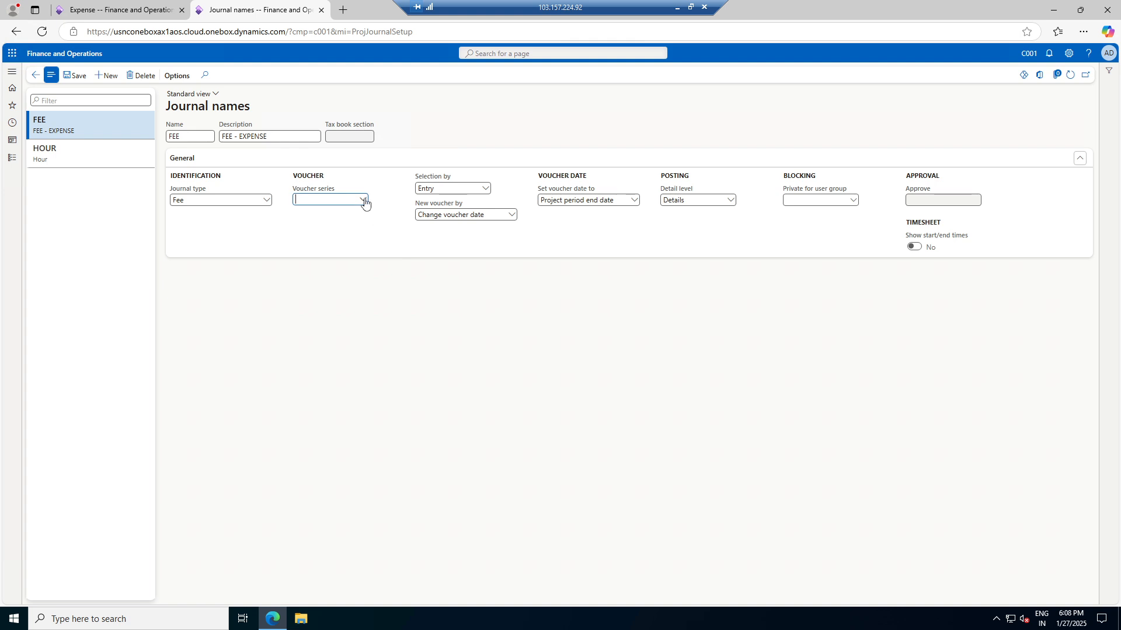
{"action": "right_click", "coordinate": [364, 202]}
{"action": "left_click", "coordinate": [386, 251]}
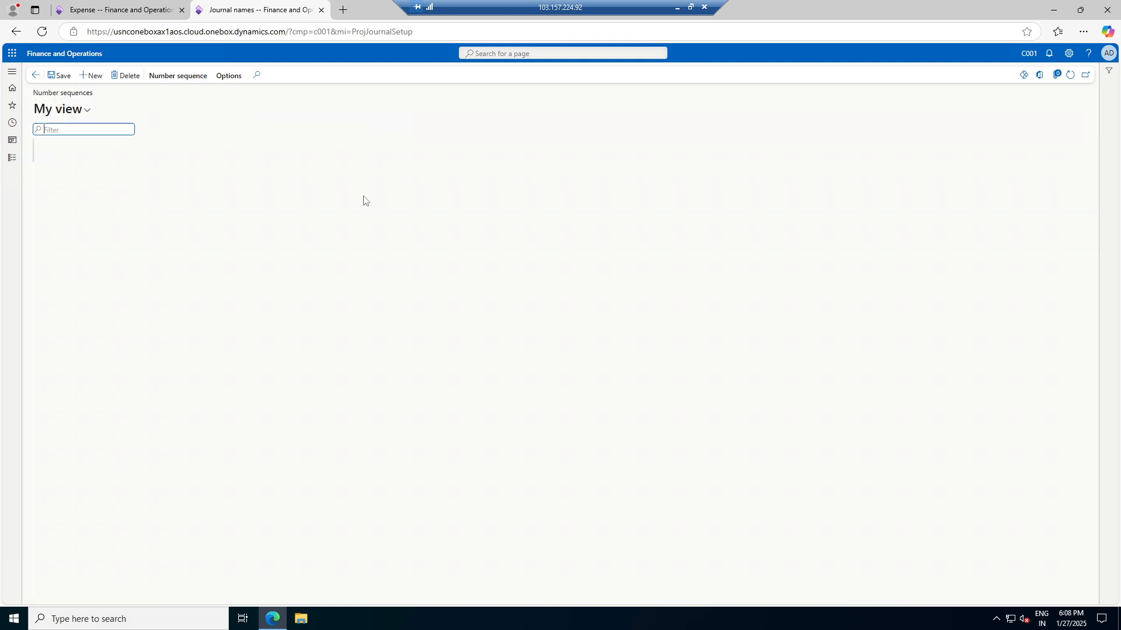
Create number sequence FEE named FEE - EXPENSE, scoped to company C001
{"action": "left_click", "coordinate": [93, 76]}
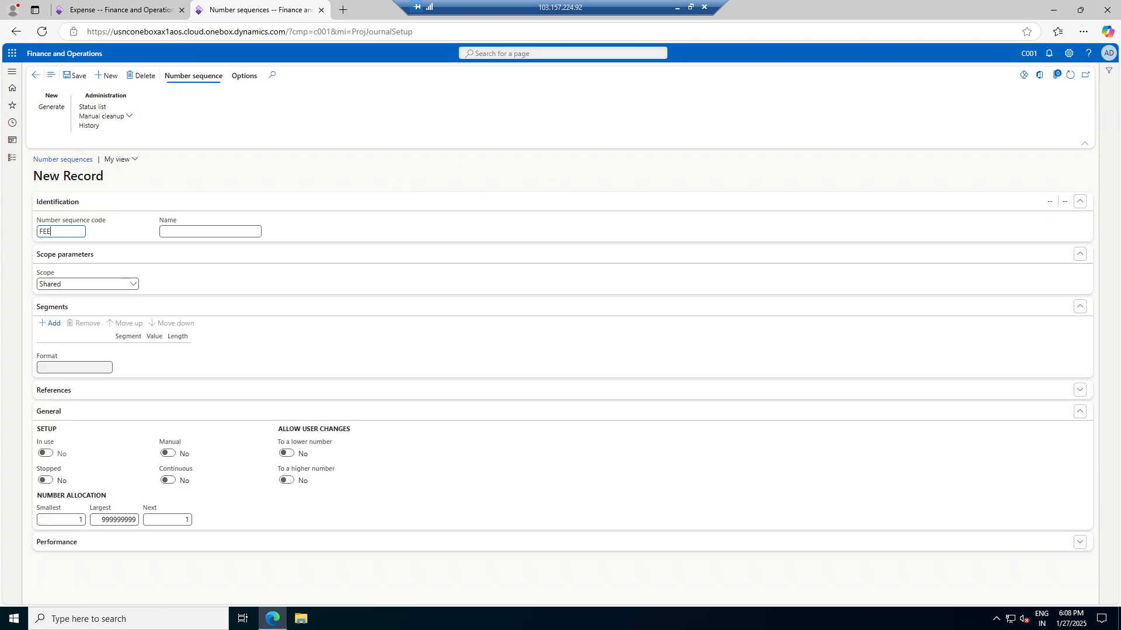
{"action": "key", "text": "Tab"}
{"action": "type", "text": "FEE"}
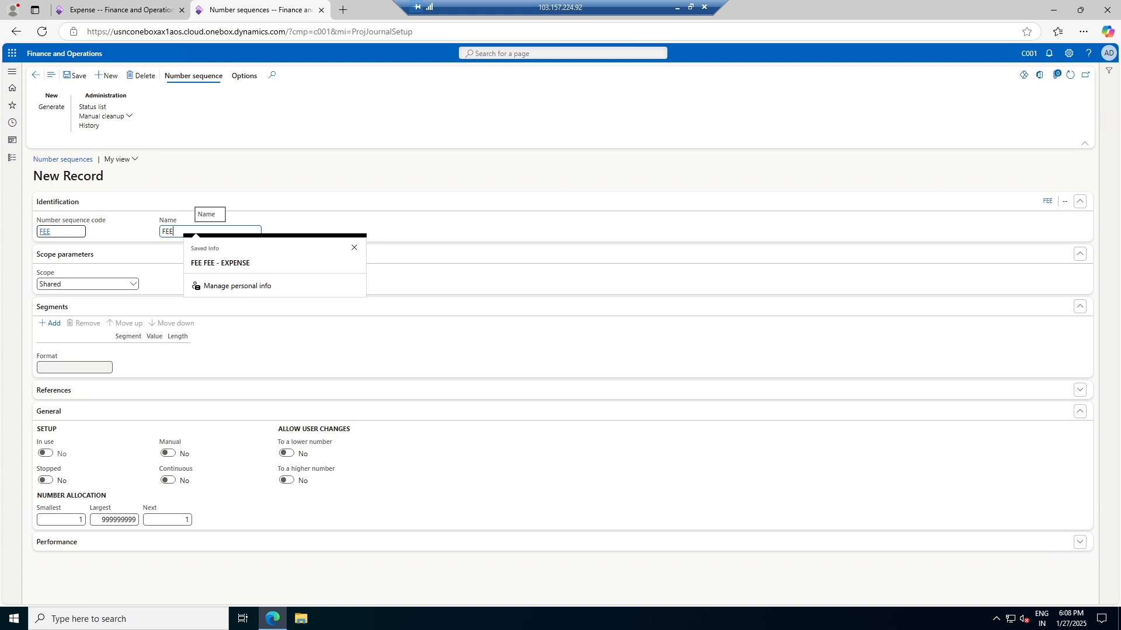
{"action": "left_click", "coordinate": [220, 263]}
{"action": "left_click", "coordinate": [175, 231]}
{"action": "key", "text": "BackSpace"}
{"action": "key", "text": "BackSpace"}
{"action": "key", "text": "BackSpace"}
{"action": "key", "text": "BackSpace"}
{"action": "key", "text": "Tab"}
{"action": "left_click", "coordinate": [133, 285]}
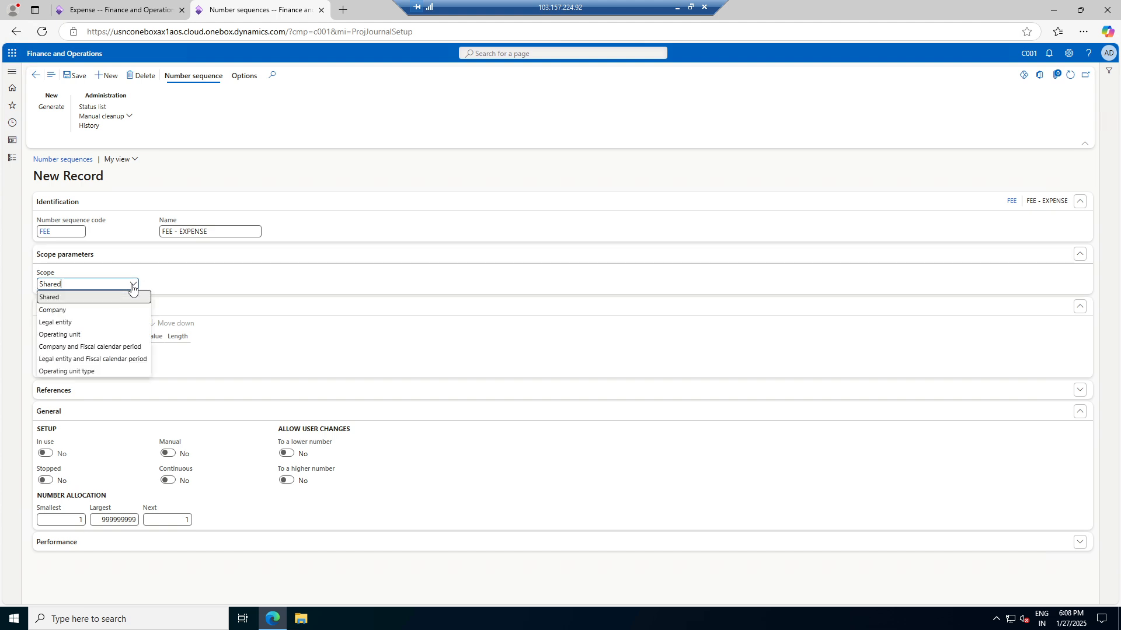
{"action": "left_click", "coordinate": [111, 309]}
{"action": "left_click", "coordinate": [186, 285]}
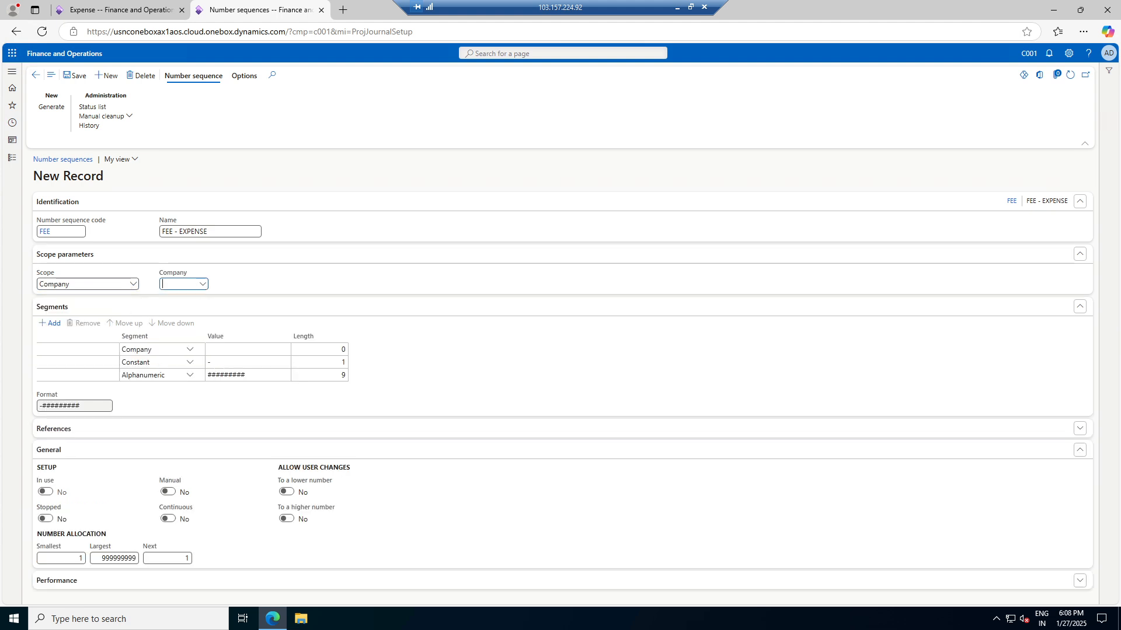
{"action": "type", "text": "C001"}
{"action": "key", "text": "Tab"}
Format the sequence as C001-FEE-#### (constant -FEE-, length 4), save it, and go back
{"action": "left_click", "coordinate": [248, 362]}
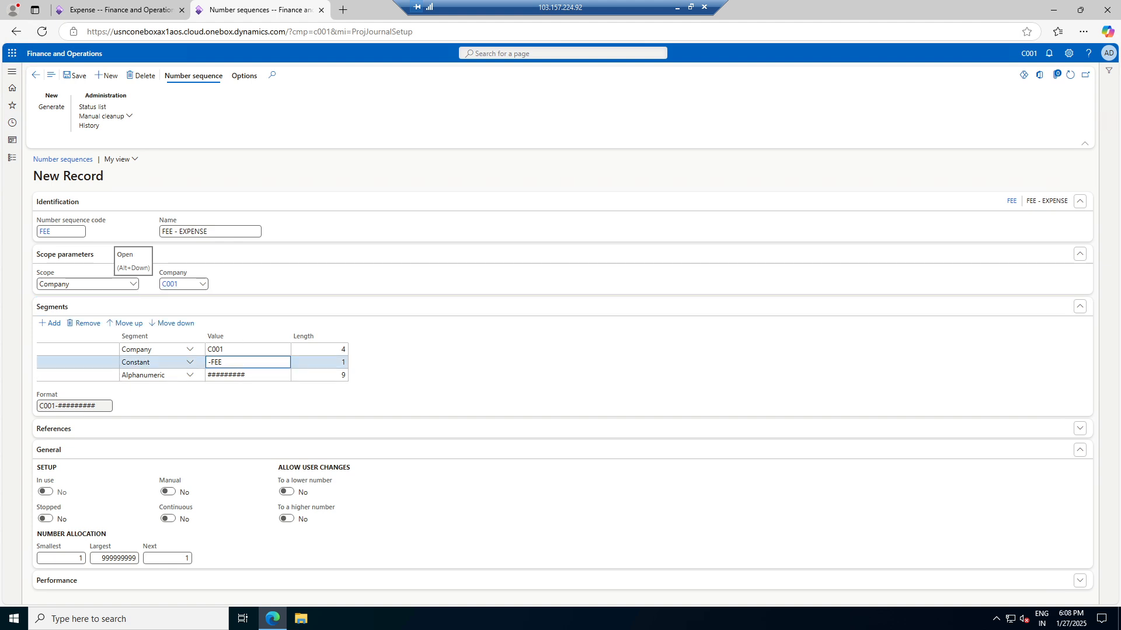
{"action": "key", "text": "Tab"}
{"action": "left_click", "coordinate": [247, 375]}
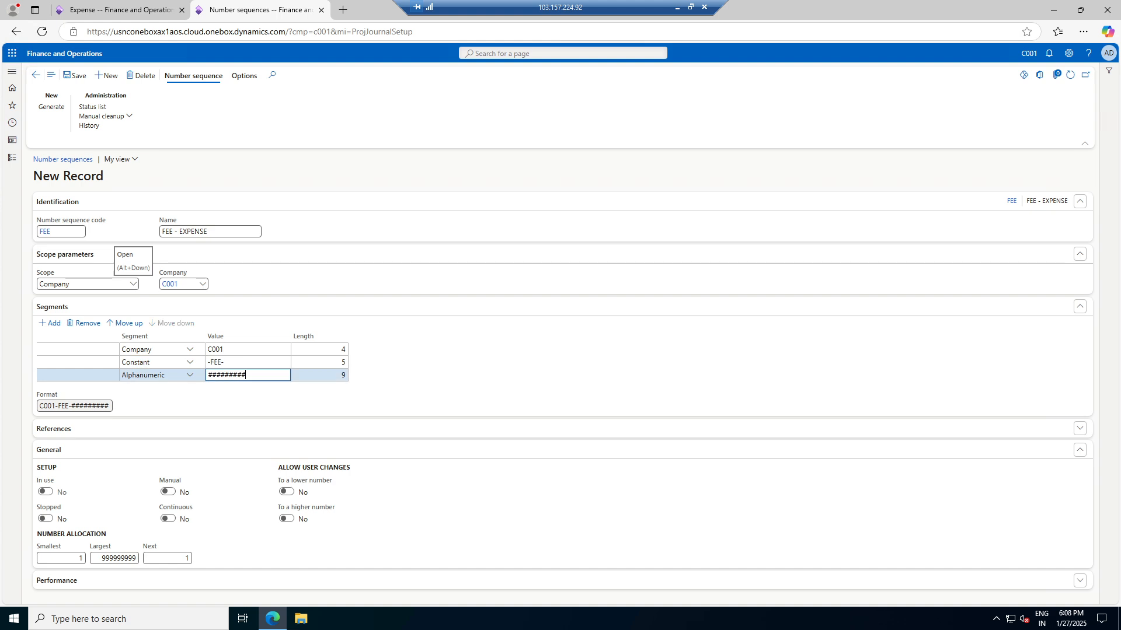
{"action": "key", "text": "Tab"}
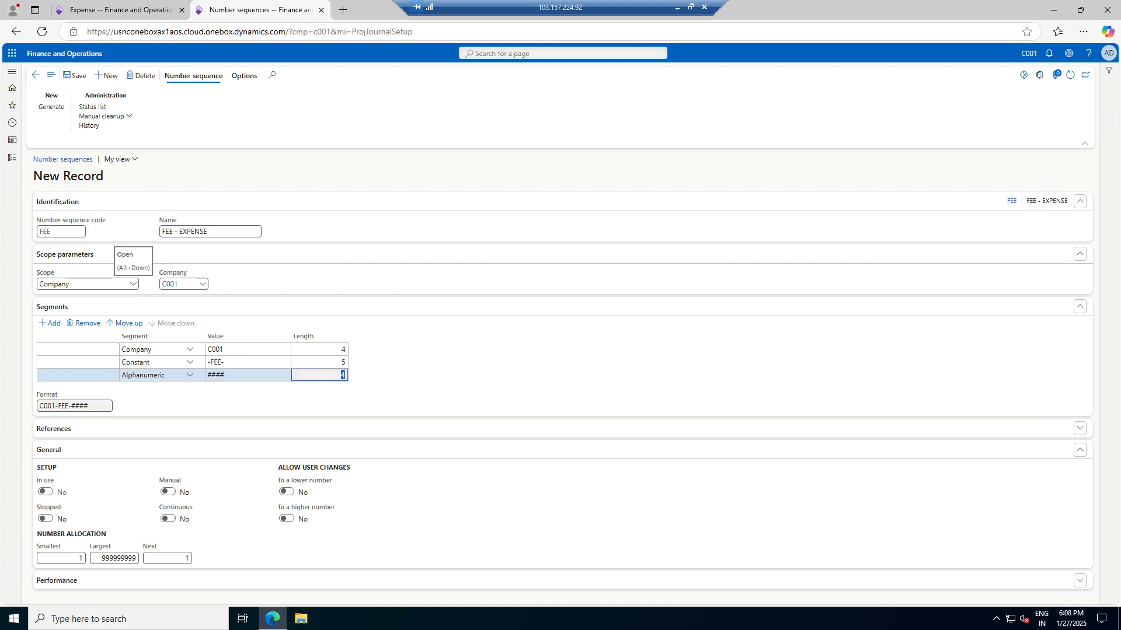
{"action": "left_click", "coordinate": [133, 559]}
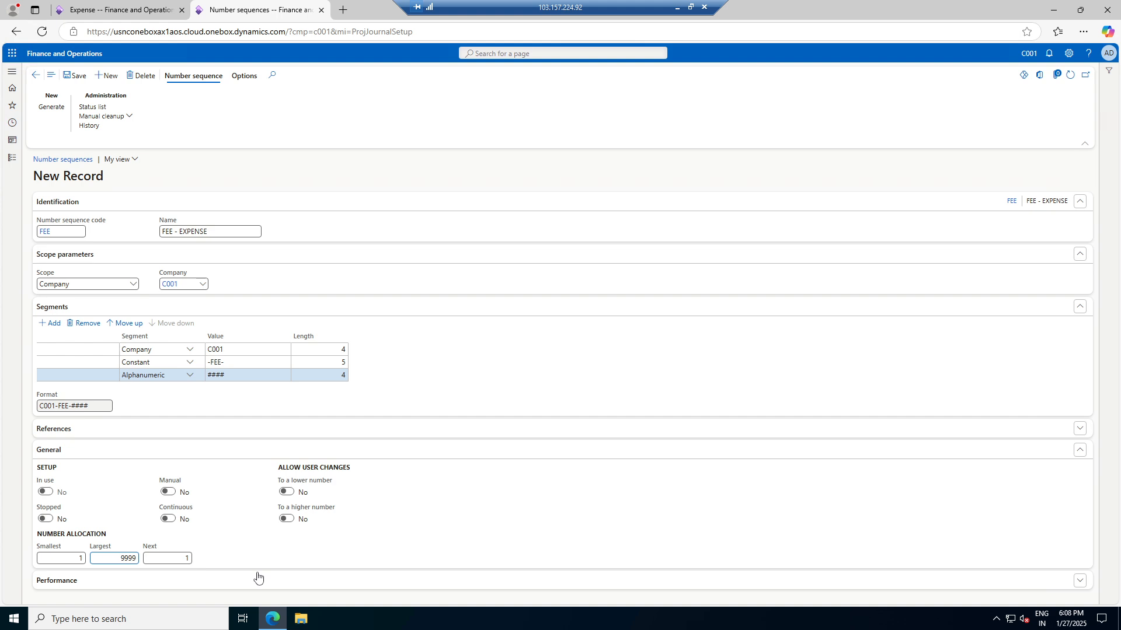
{"action": "left_click", "coordinate": [75, 76]}
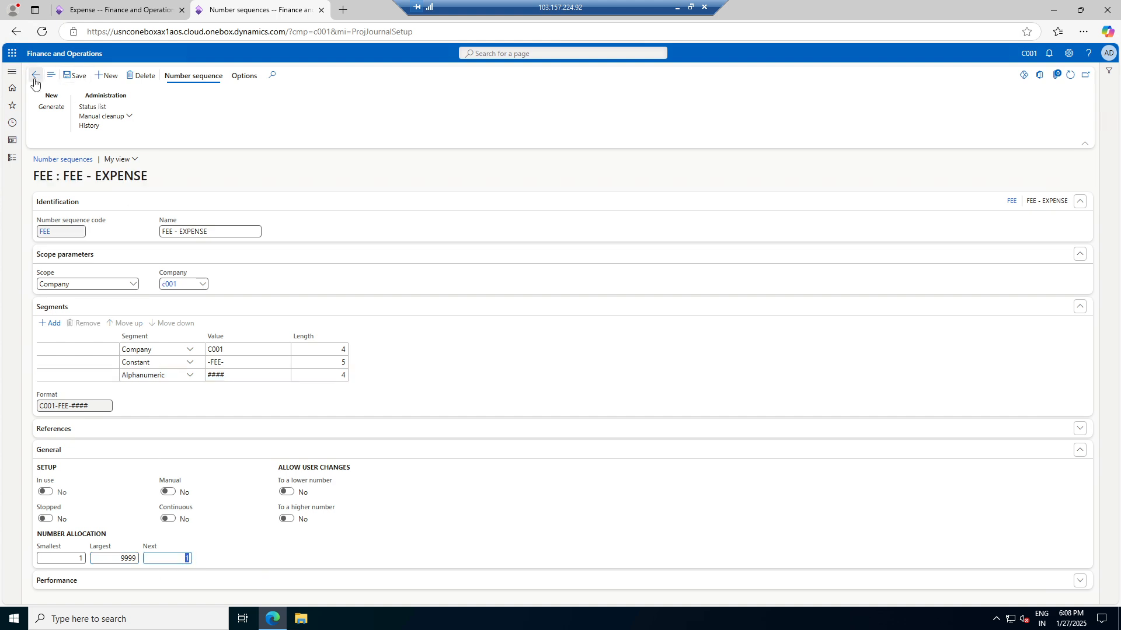
{"action": "left_click", "coordinate": [36, 76]}
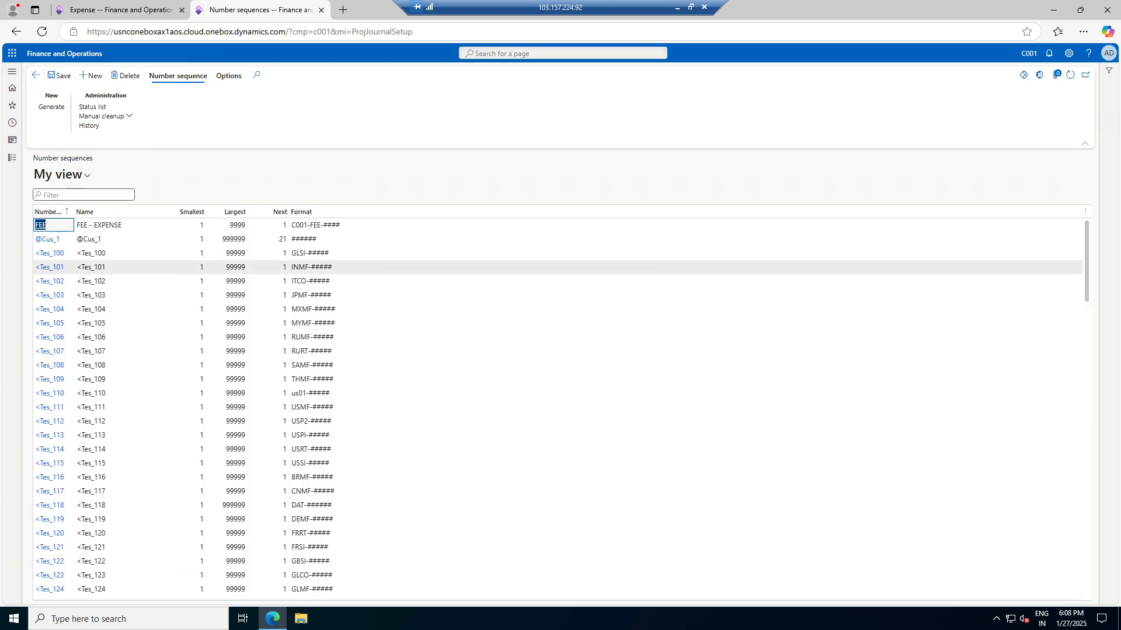
{"action": "left_click", "coordinate": [35, 75]}
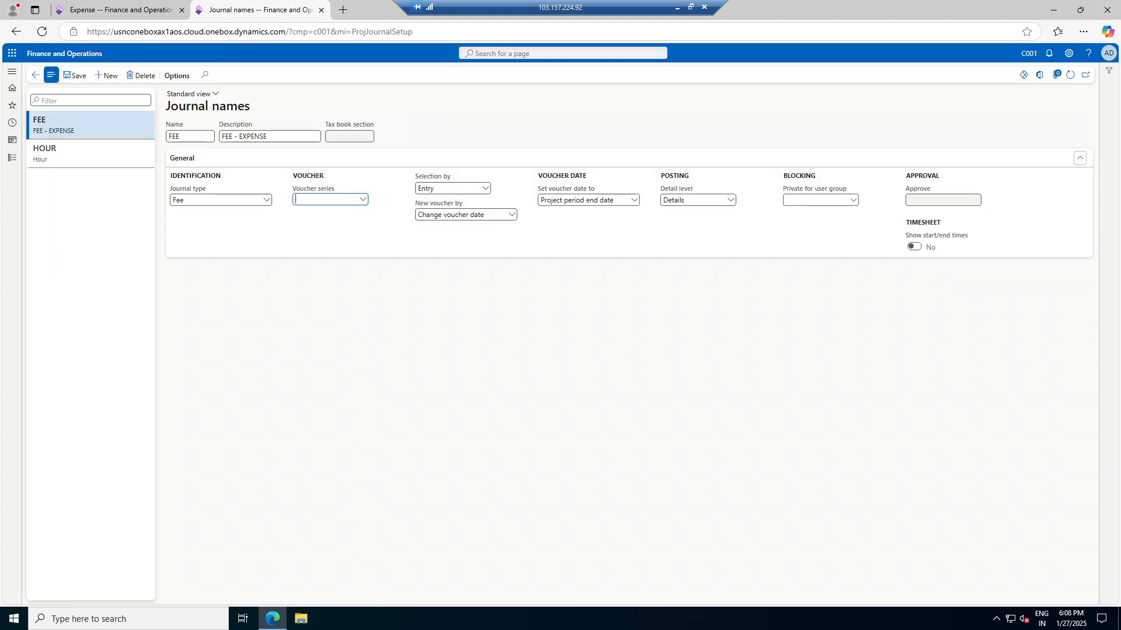
Set the FEE journal name's voucher series to FEE and save
{"action": "left_click", "coordinate": [362, 200]}
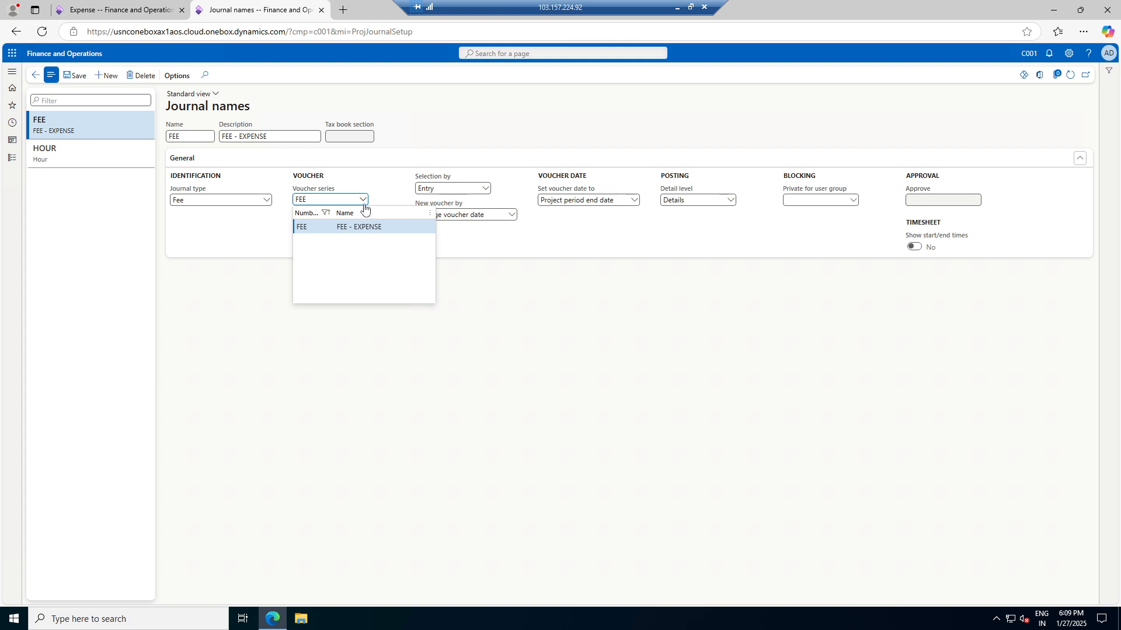
{"action": "left_click", "coordinate": [350, 226]}
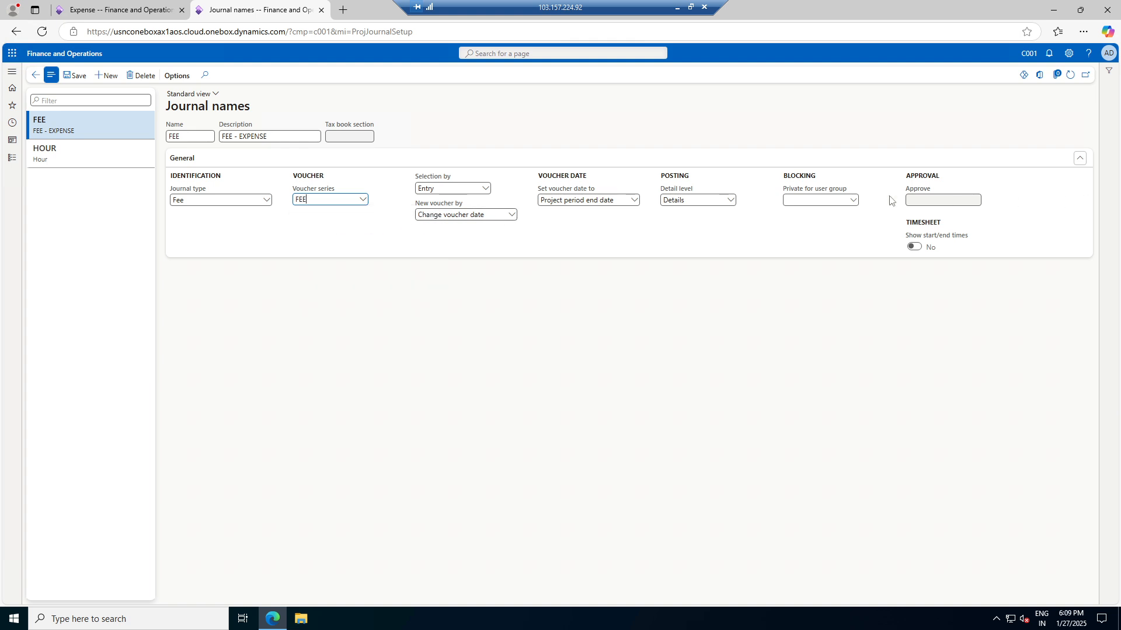
{"action": "left_click", "coordinate": [74, 76]}
Create expense journal batch C001-GL-000033, find no names available, and open ledger Journal names
{"action": "left_click", "coordinate": [168, 13]}
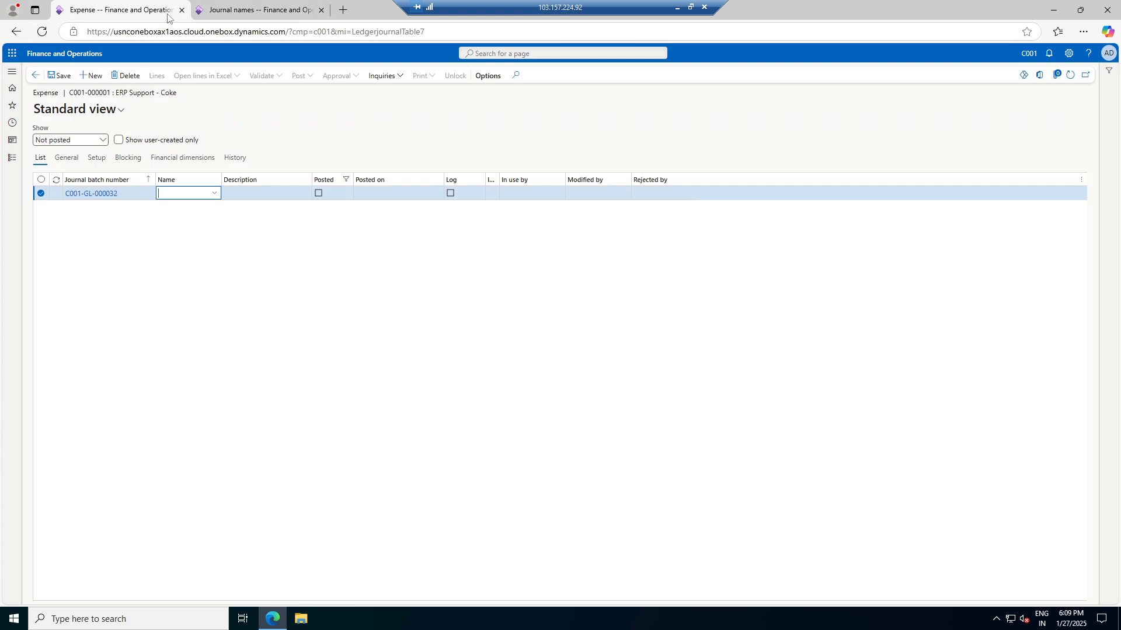
{"action": "left_click", "coordinate": [214, 193]}
{"action": "left_click", "coordinate": [344, 259]}
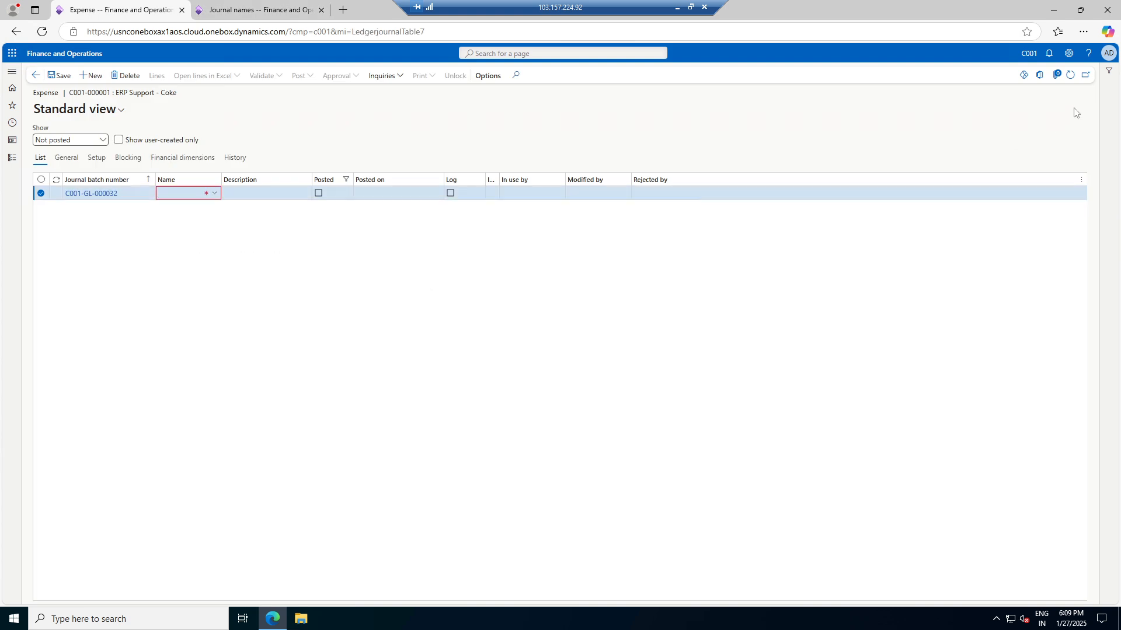
{"action": "left_click", "coordinate": [1070, 76]}
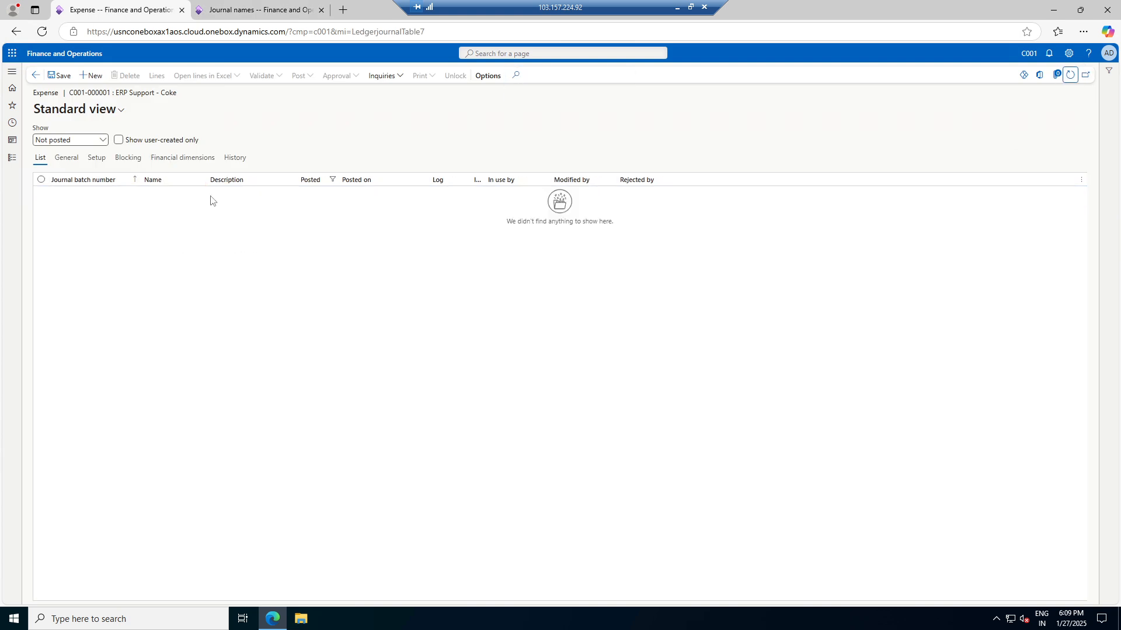
{"action": "left_click", "coordinate": [91, 76]}
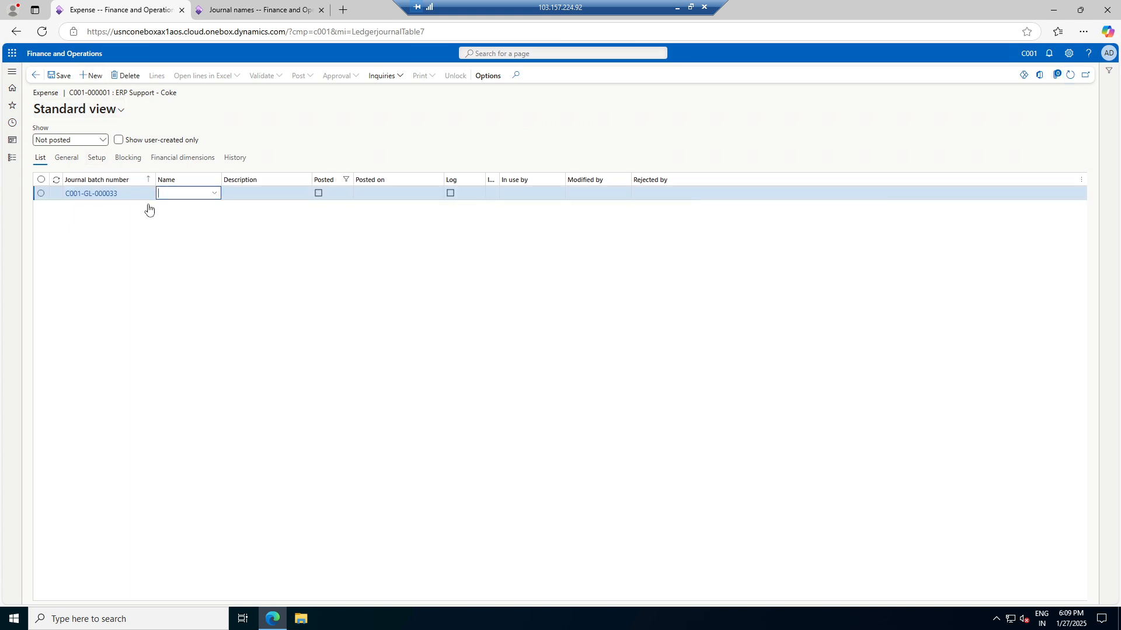
{"action": "left_click", "coordinate": [215, 194]}
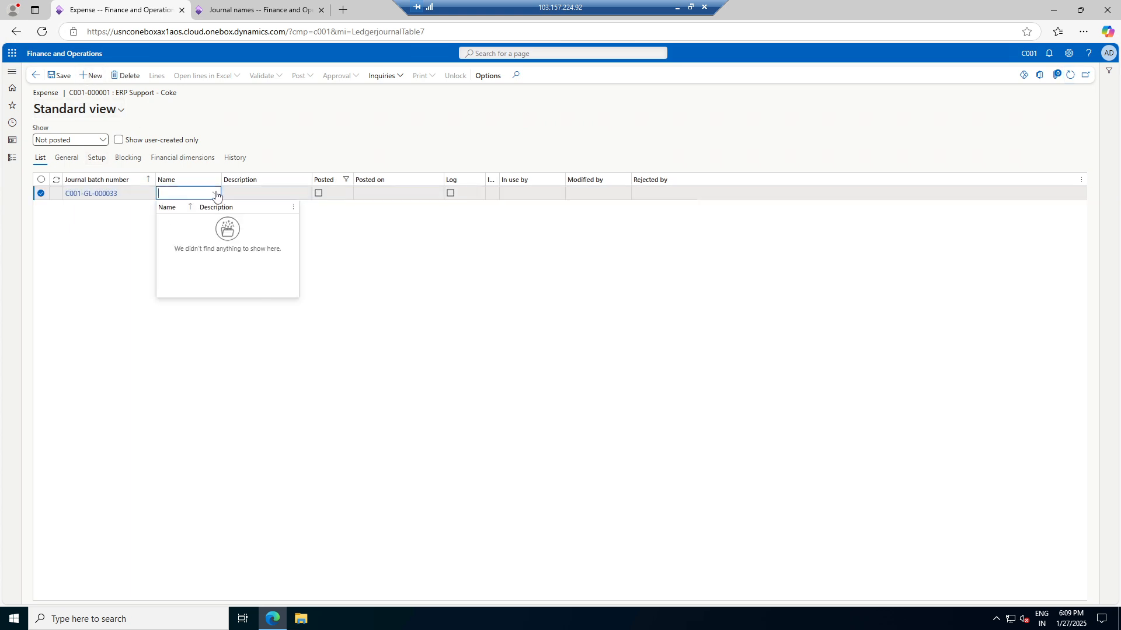
{"action": "left_click", "coordinate": [232, 336]}
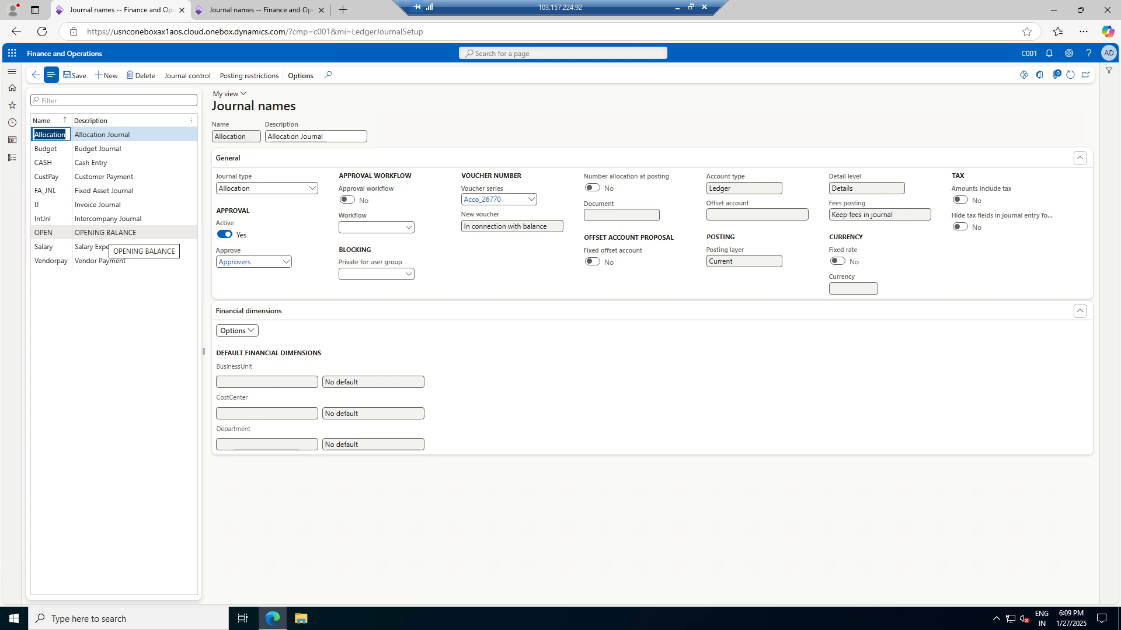
Create ledger journal name FEE, 'FEE for Project', type Project - expenses, voucher series FEE
{"action": "left_click", "coordinate": [107, 77]}
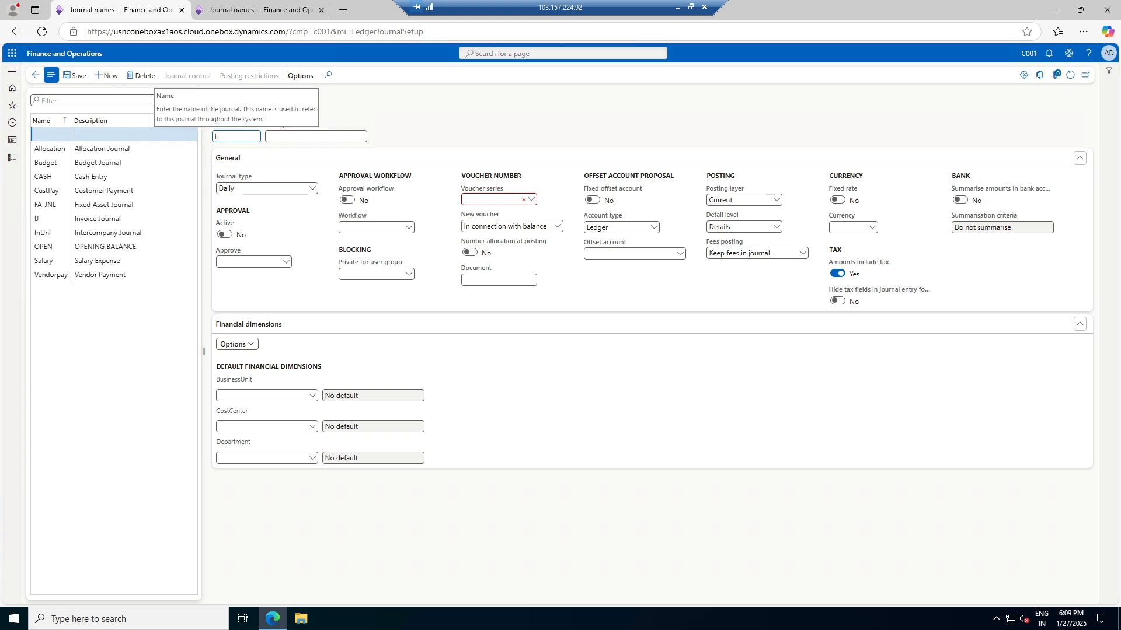
{"action": "key", "text": "Tab"}
{"action": "type", "text": "F"}
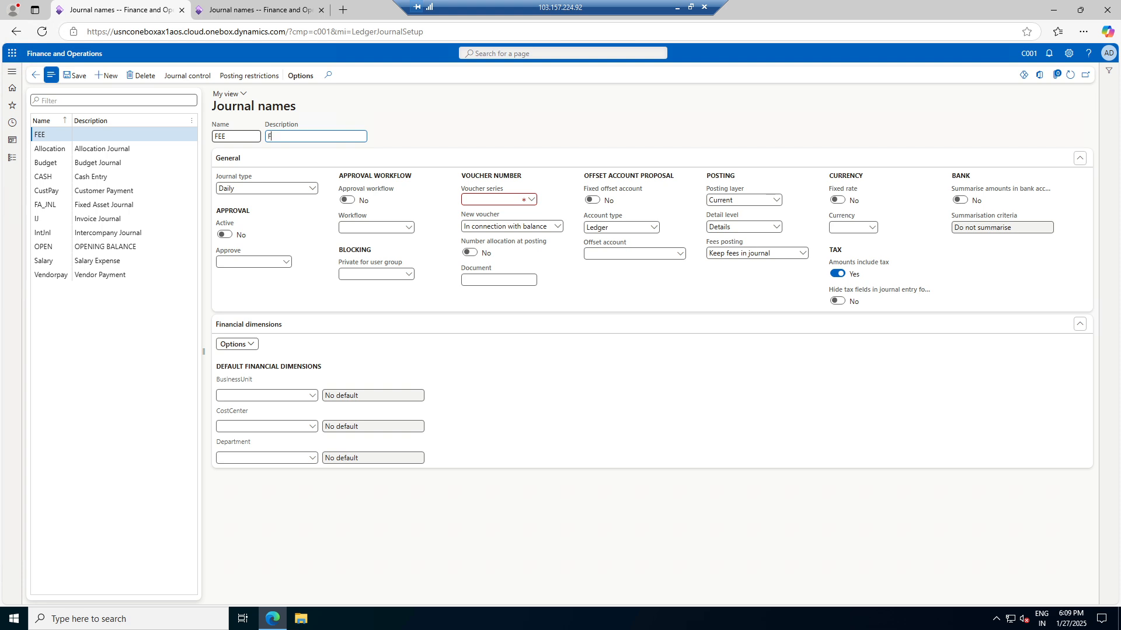
{"action": "type", "text": "EE for Project"}
{"action": "key", "text": "Tab"}
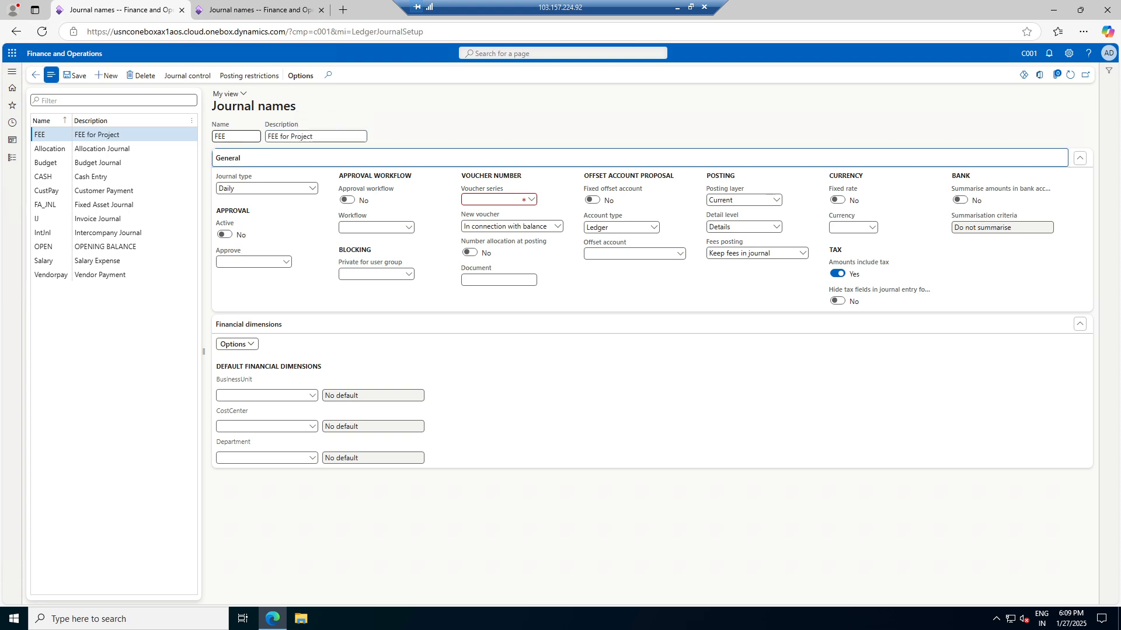
{"action": "left_click", "coordinate": [312, 188]}
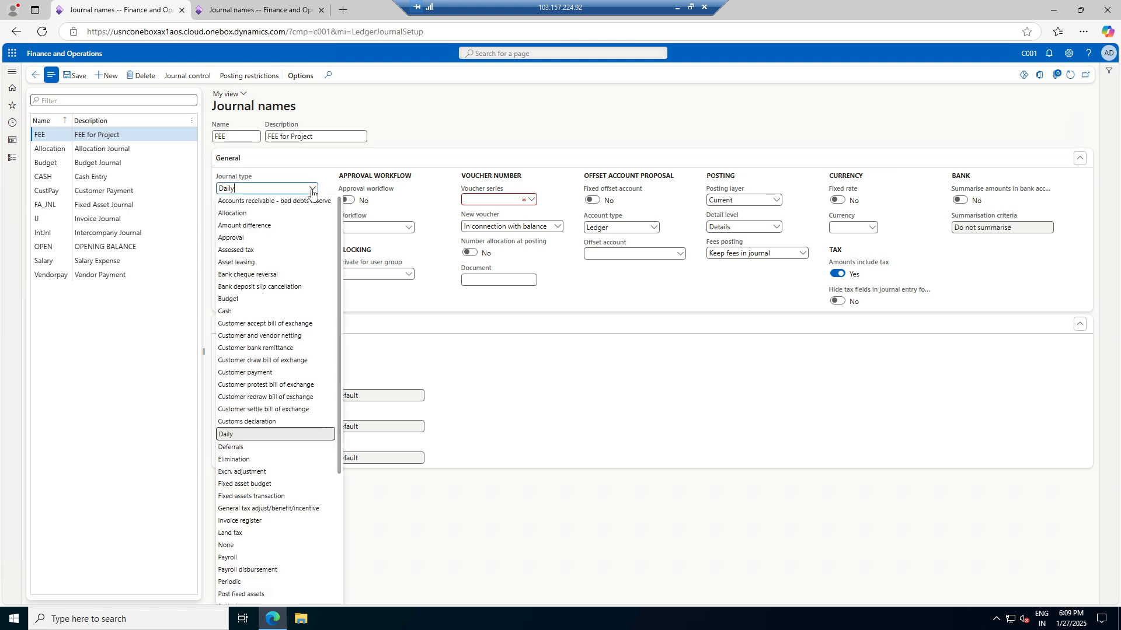
{"action": "scroll", "coordinate": [267, 467], "scroll_direction": "down", "scroll_amount": 2}
{"action": "scroll", "coordinate": [267, 469], "scroll_direction": "down", "scroll_amount": 1}
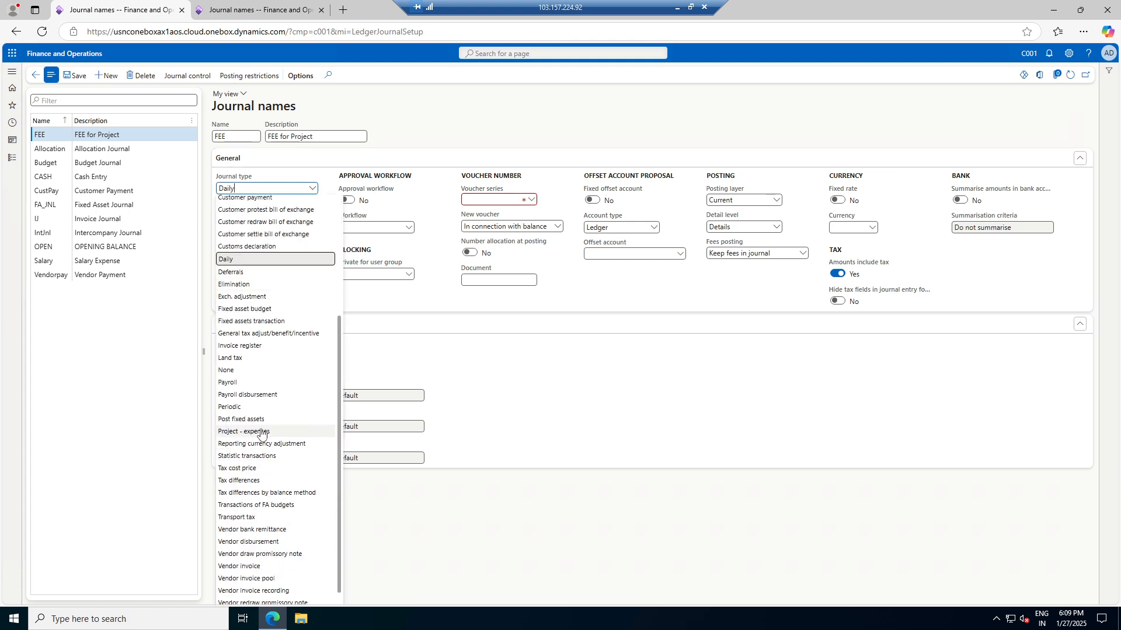
{"action": "left_click", "coordinate": [244, 431]}
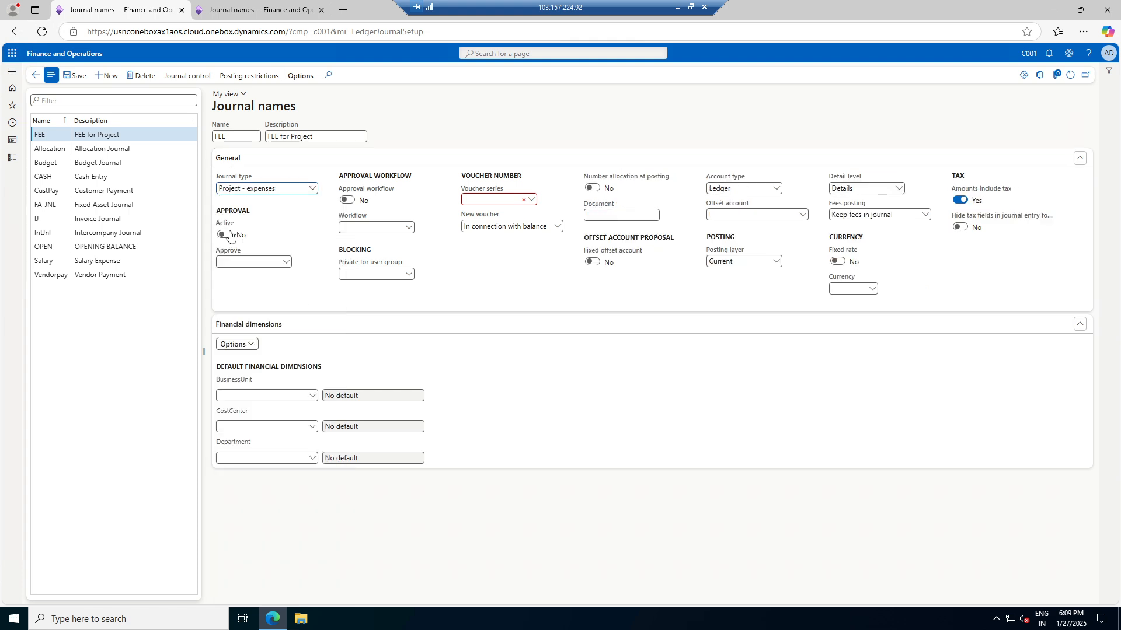
{"action": "left_click", "coordinate": [531, 199]}
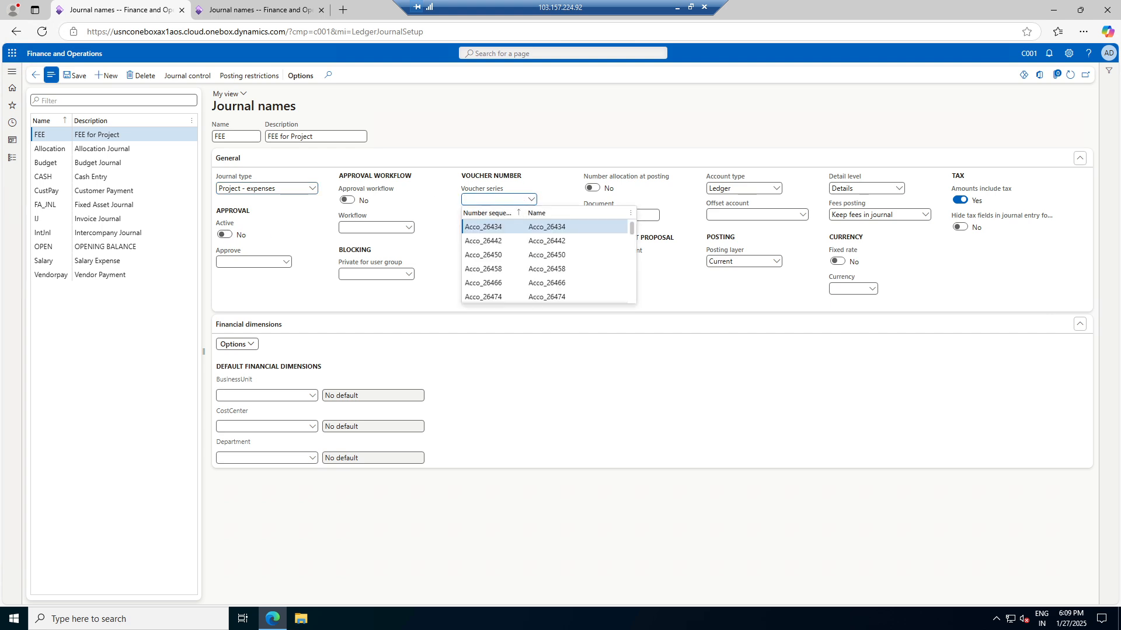
{"action": "key", "text": "Tab"}
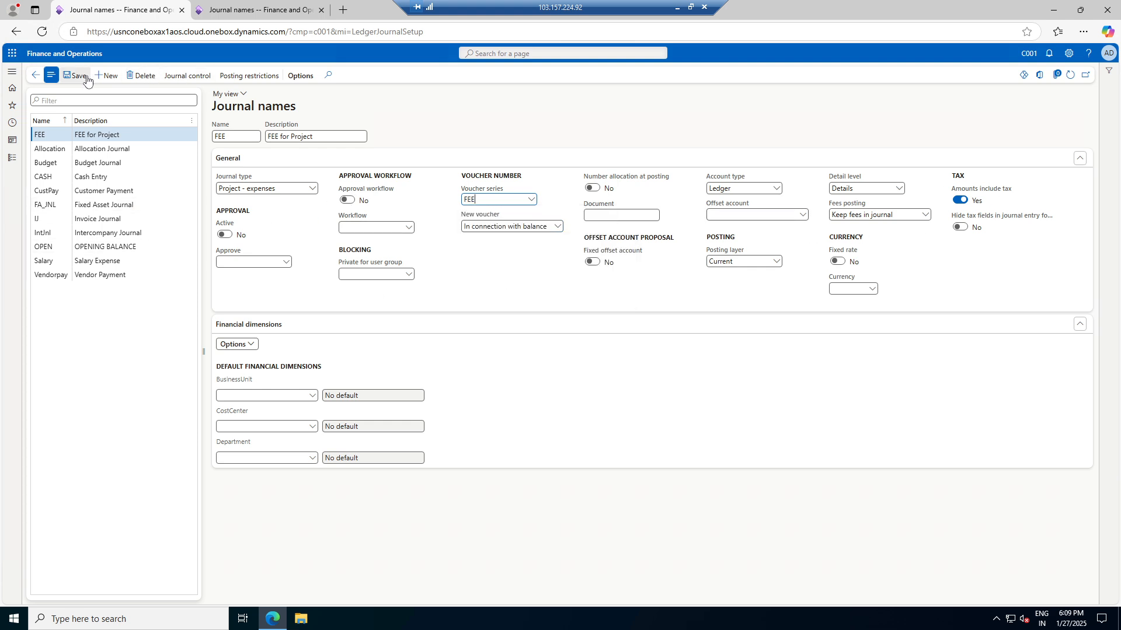
Set default dimensions business unit 003, cost center 008, department 024 Finance, and save
{"action": "left_click", "coordinate": [312, 396]}
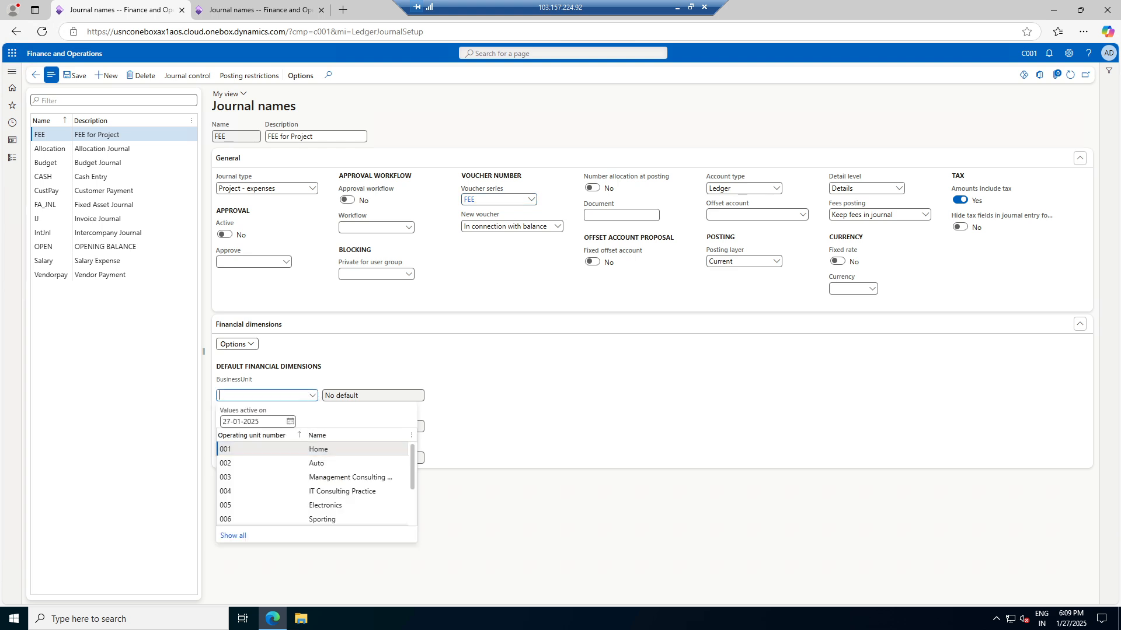
{"action": "left_click", "coordinate": [328, 476]}
{"action": "left_click", "coordinate": [328, 474]}
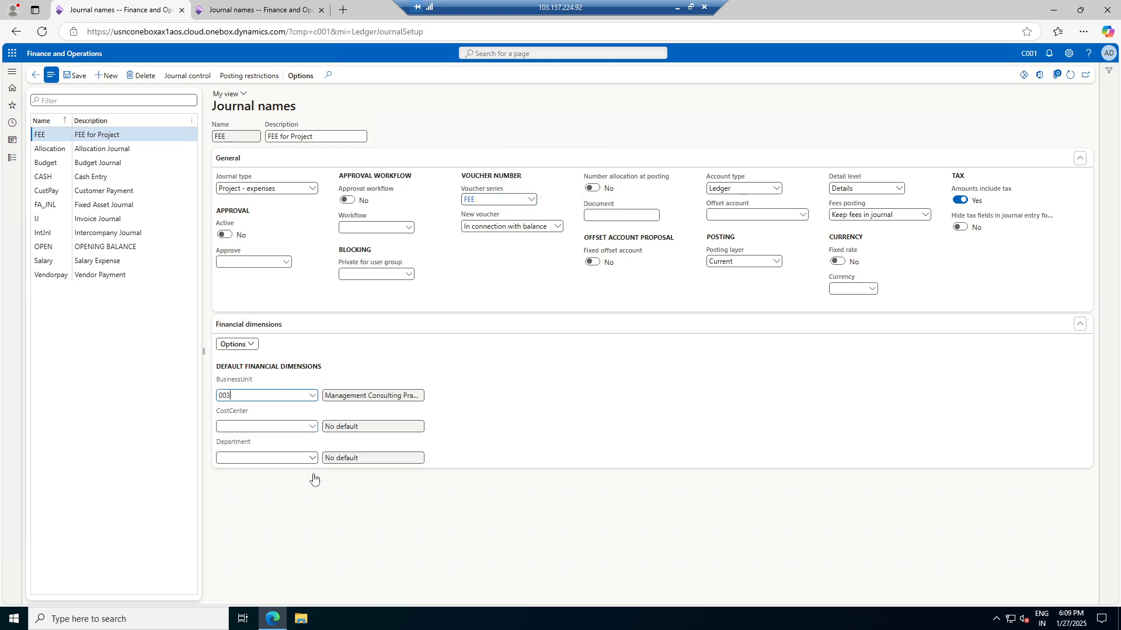
{"action": "left_click", "coordinate": [311, 430]}
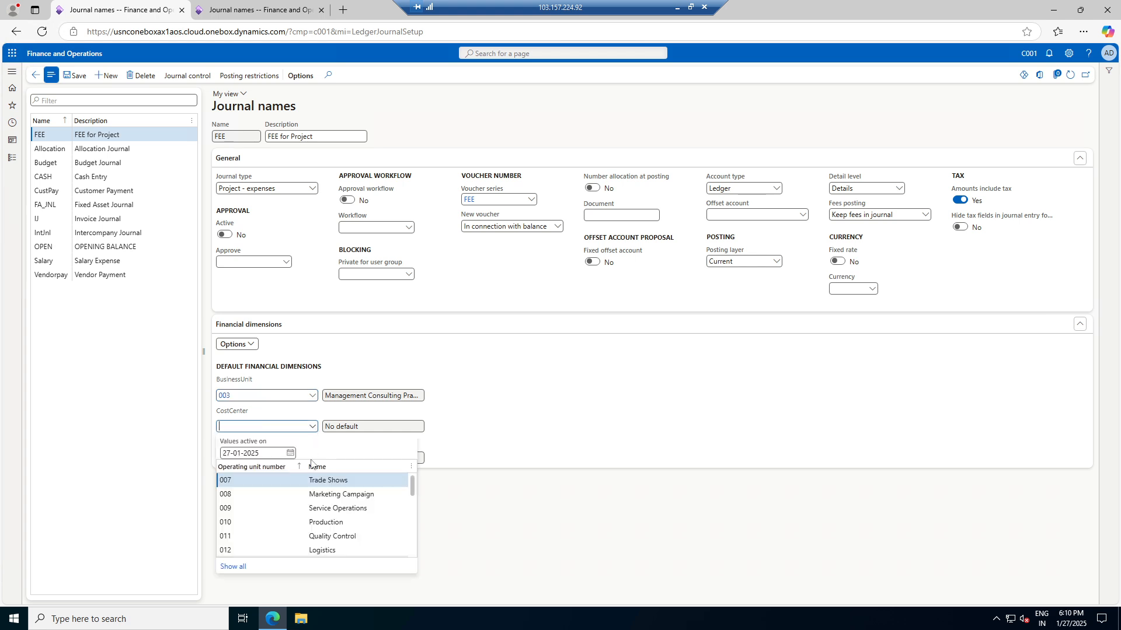
{"action": "left_click", "coordinate": [336, 497]}
{"action": "left_click", "coordinate": [312, 458]}
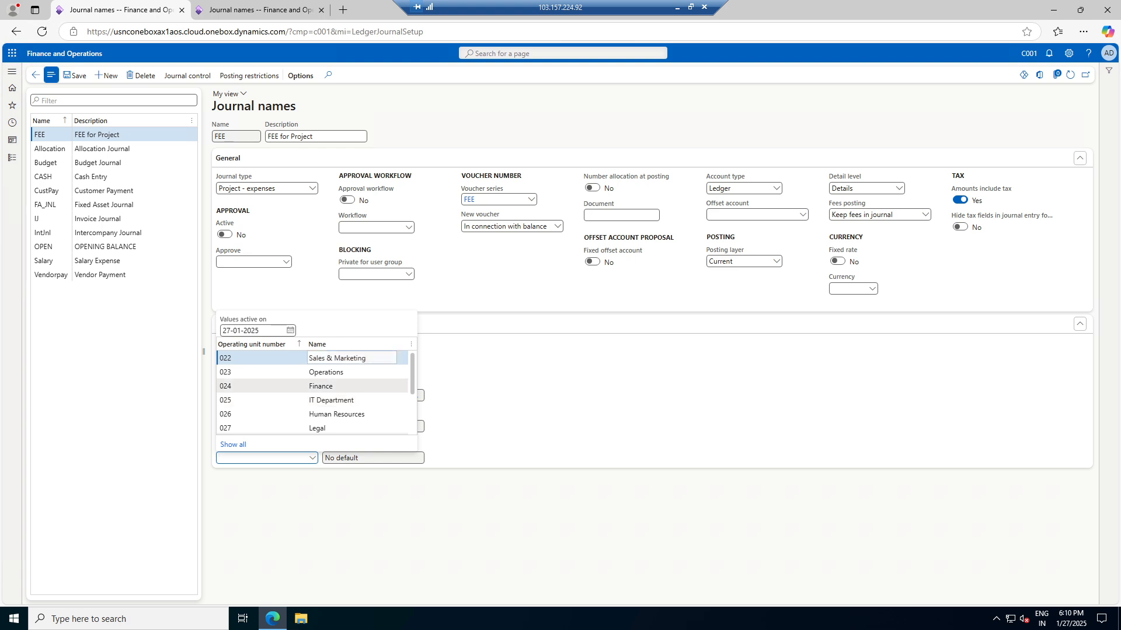
{"action": "left_click", "coordinate": [348, 388]}
{"action": "left_click", "coordinate": [78, 76]}
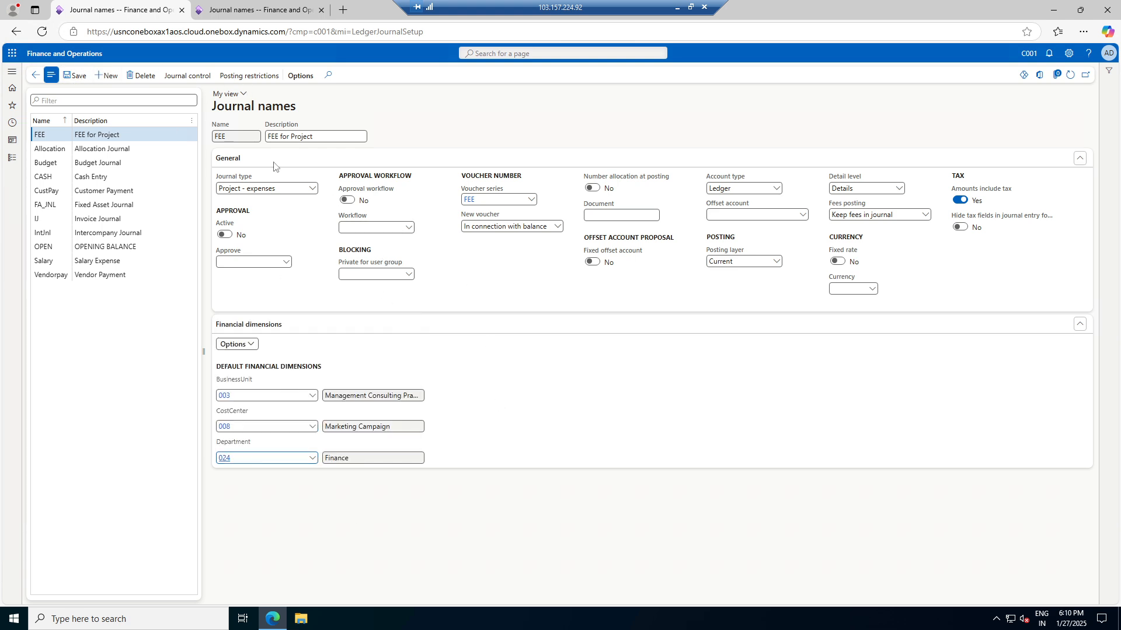
Assign the FEE journal name to the new expense journal batch and save
{"action": "left_click", "coordinate": [35, 74]}
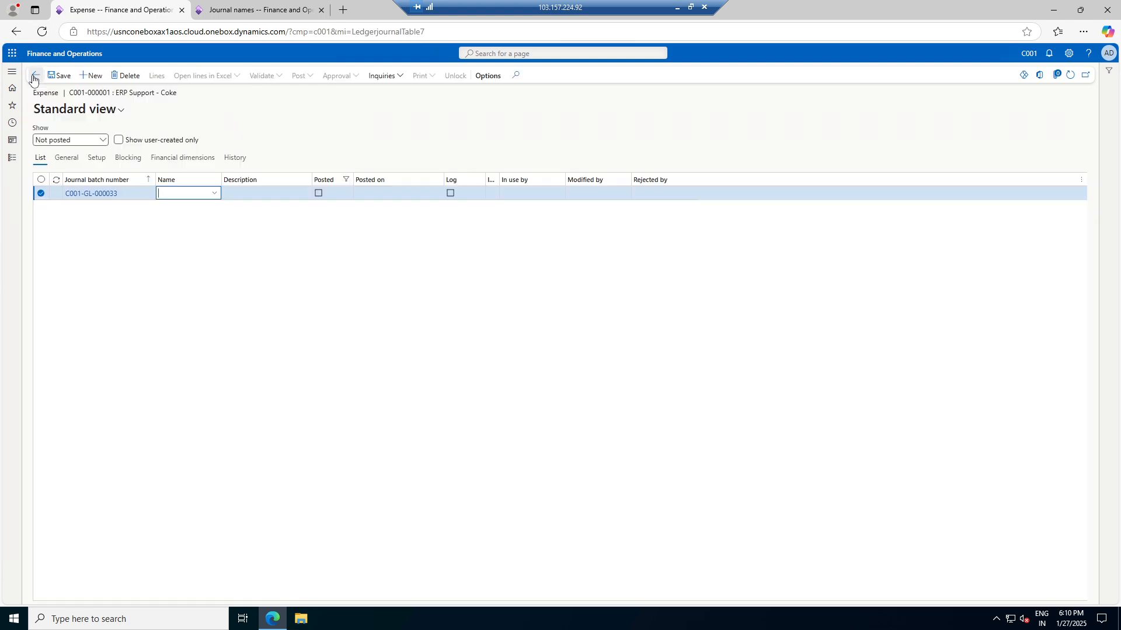
{"action": "left_click", "coordinate": [214, 193]}
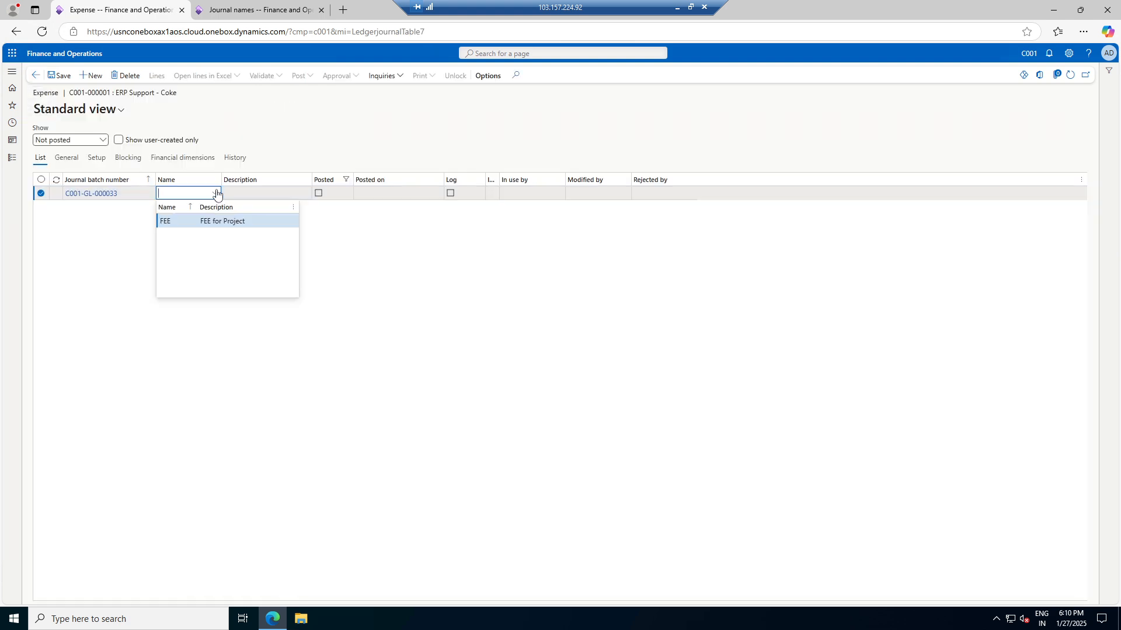
{"action": "left_click", "coordinate": [222, 222]}
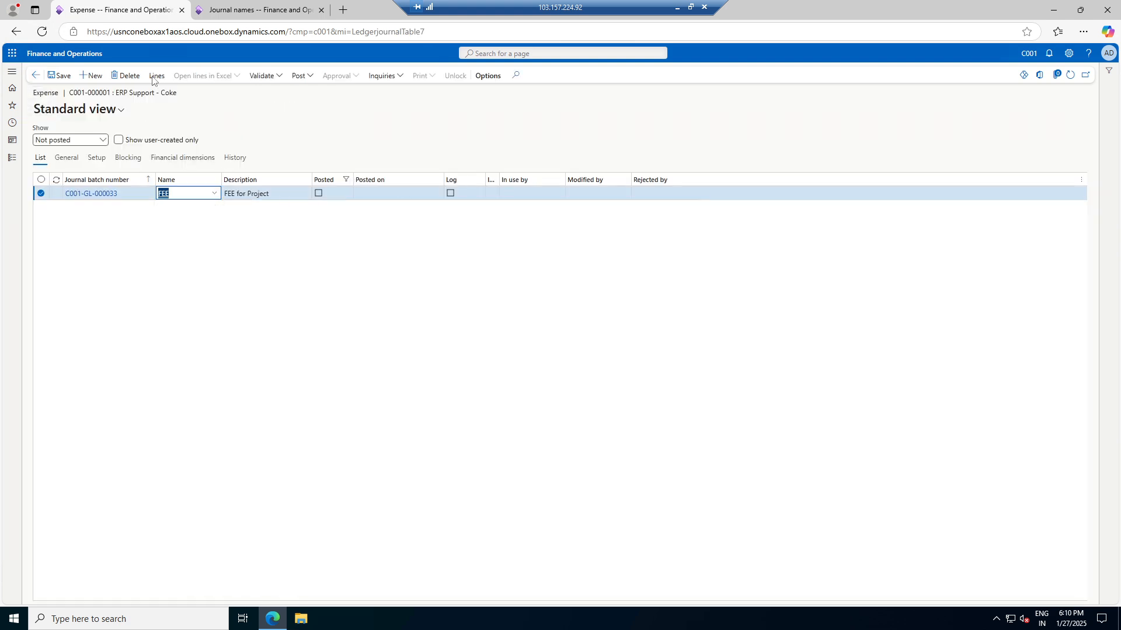
{"action": "left_click", "coordinate": [60, 76]}
Change the journal's business unit to 004 IT Consulting Practice and open its lines
{"action": "left_click", "coordinate": [178, 160]}
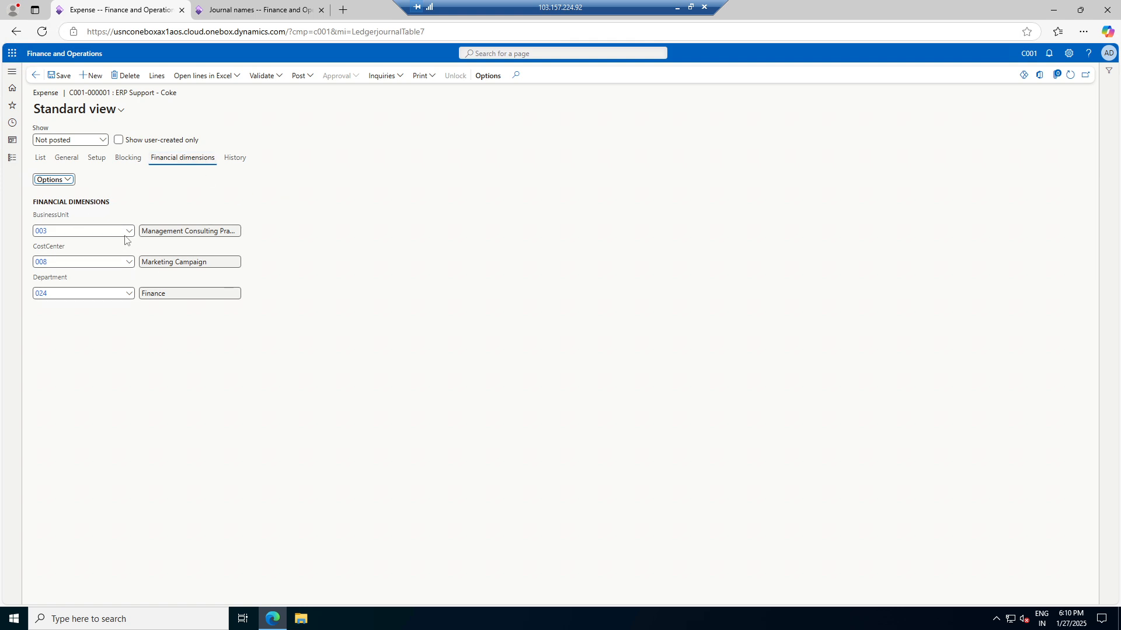
{"action": "left_click", "coordinate": [130, 232]}
{"action": "left_click", "coordinate": [129, 231]}
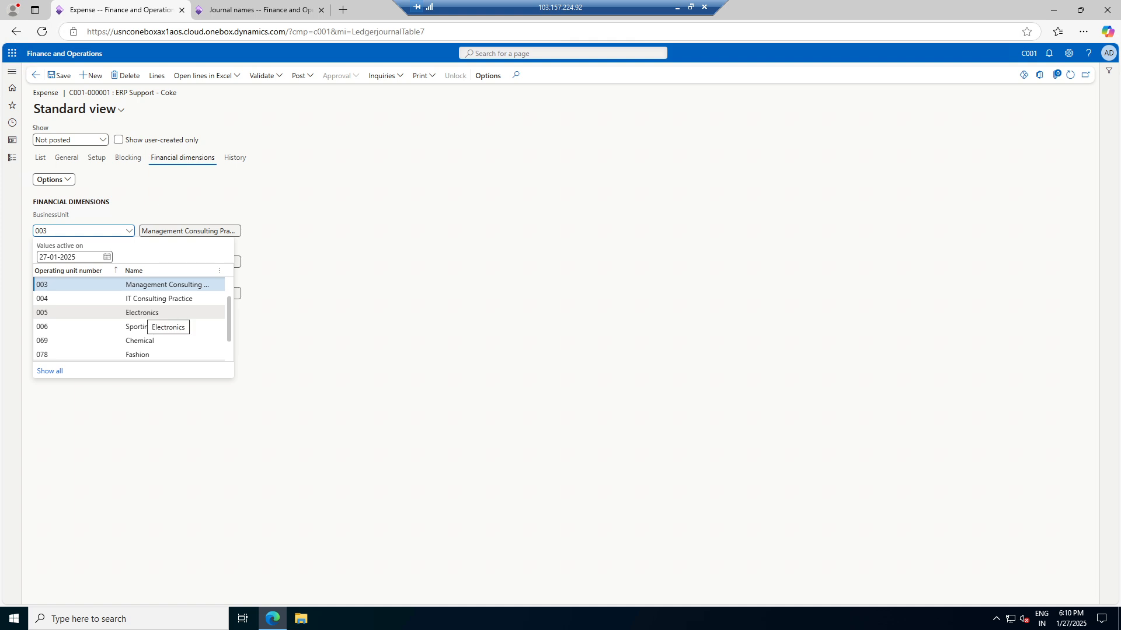
{"action": "left_click", "coordinate": [147, 305]}
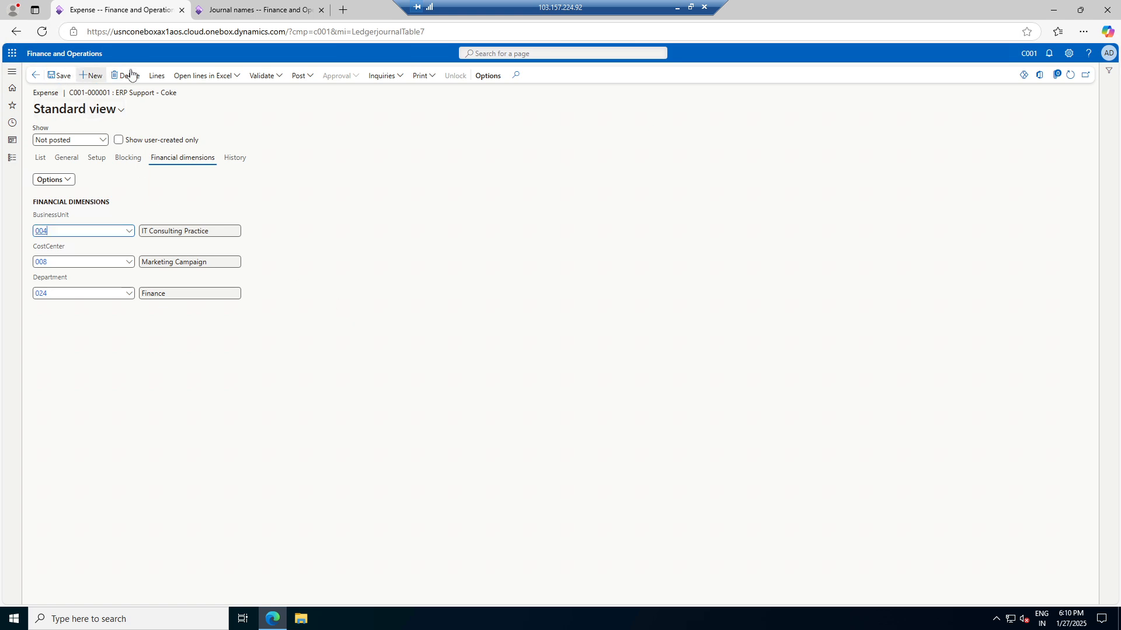
{"action": "left_click", "coordinate": [156, 76]}
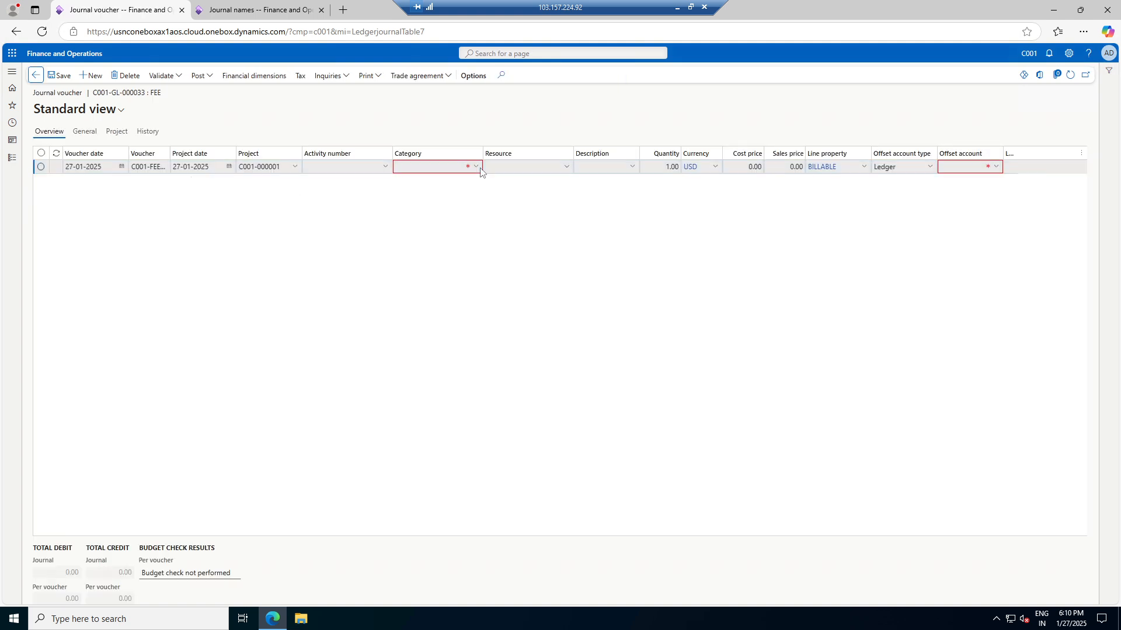
Set the voucher line to category ERPSupport-Expense and activity C001-000001, then open Modules on Journal names
{"action": "left_click", "coordinate": [474, 167]}
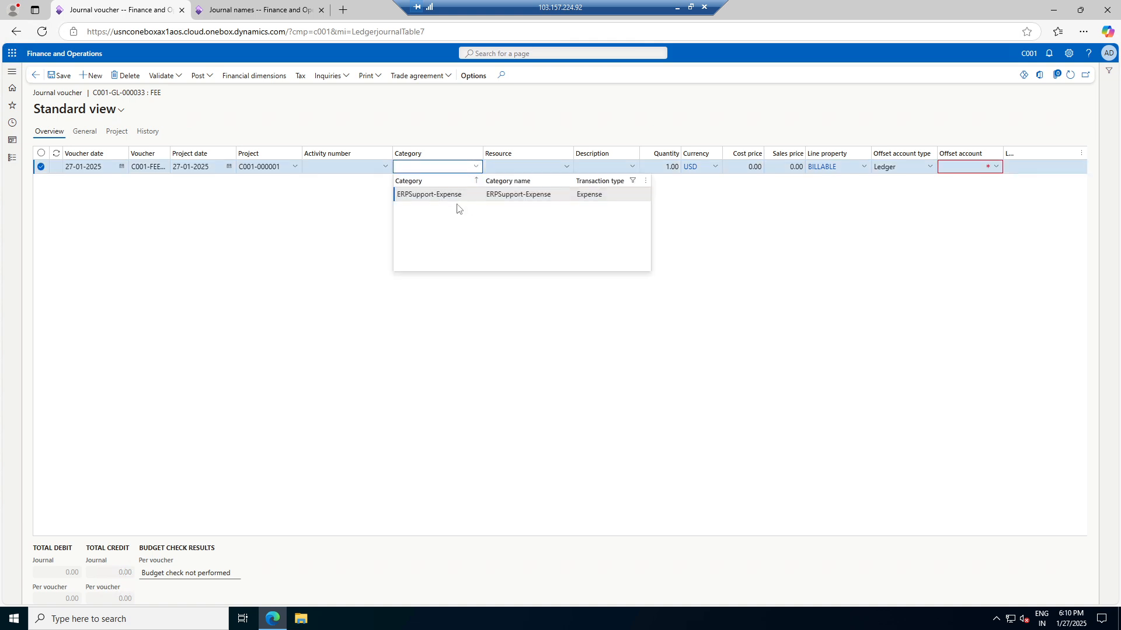
{"action": "left_click", "coordinate": [444, 195]}
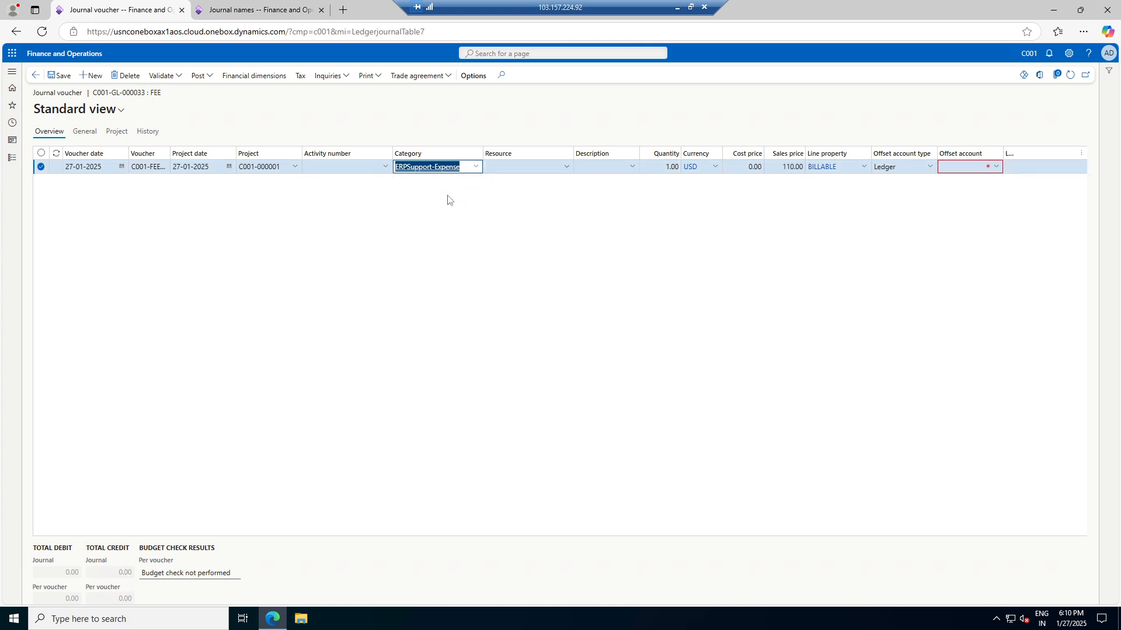
{"action": "left_click", "coordinate": [385, 168]}
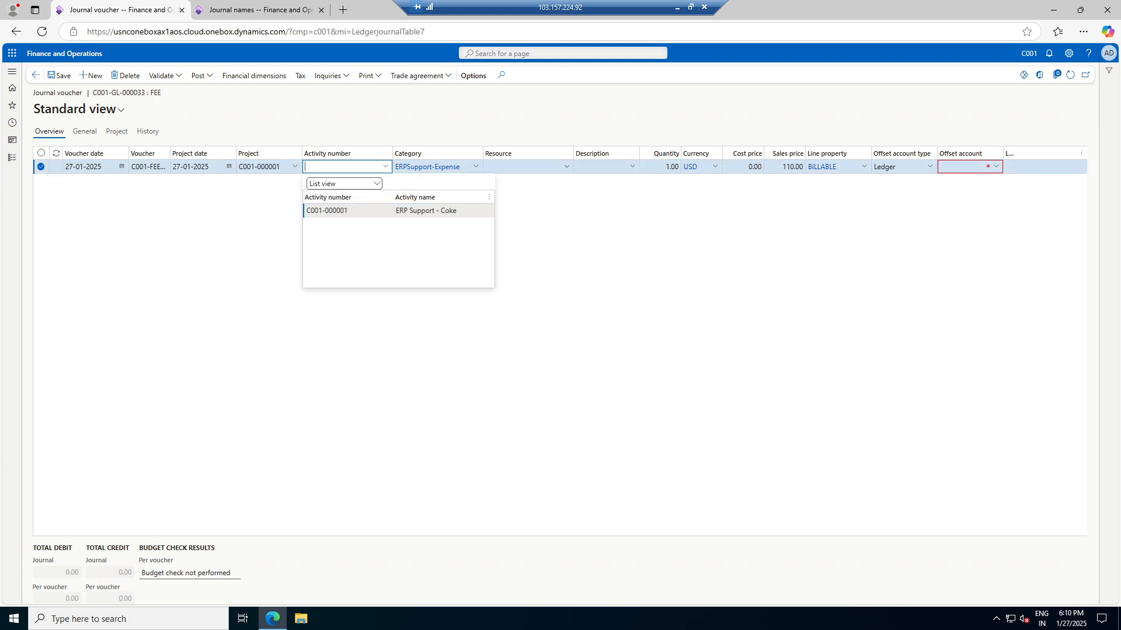
{"action": "left_click", "coordinate": [349, 211]}
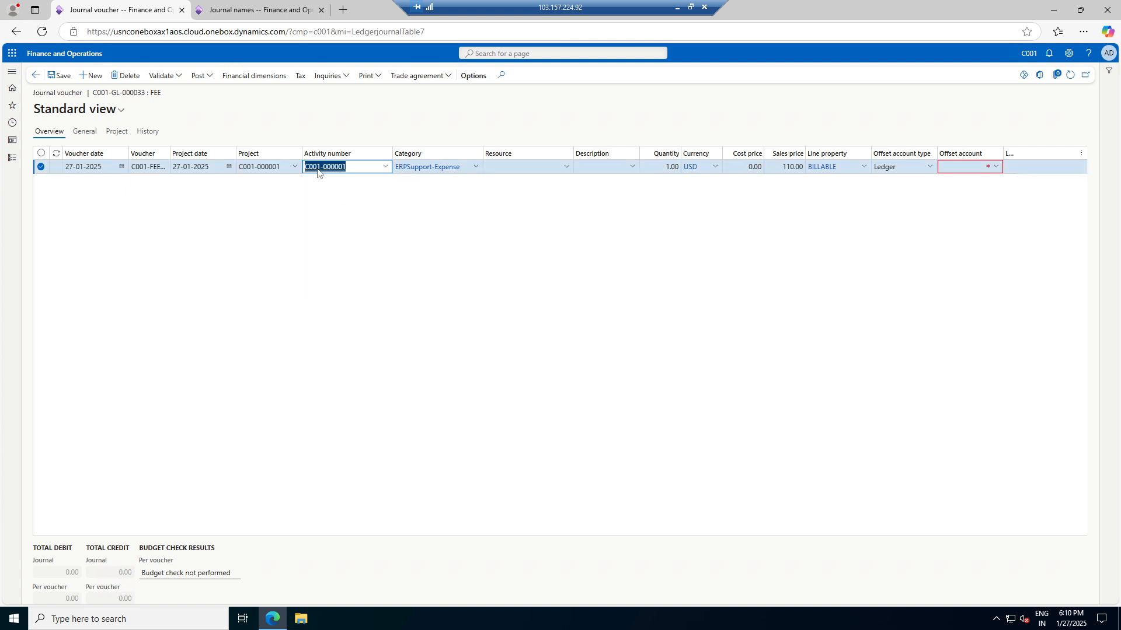
{"action": "left_click", "coordinate": [215, 7]}
{"action": "left_click", "coordinate": [11, 157]}
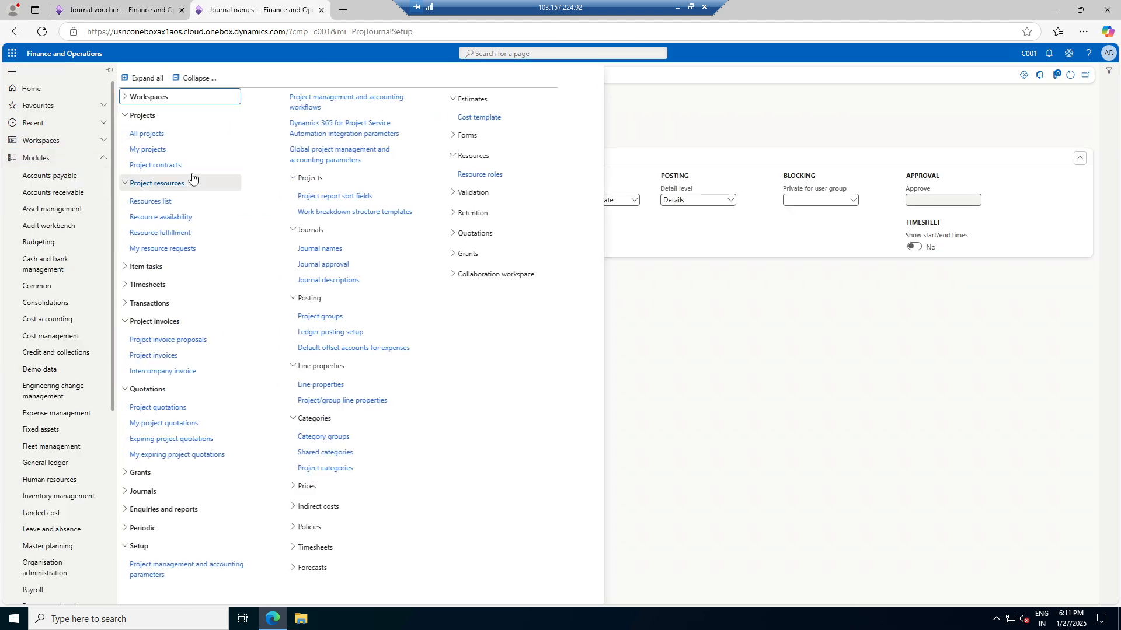
Add a new task to the project's work breakdown structure running 27–31 January 2025
{"action": "left_click", "coordinate": [169, 136]}
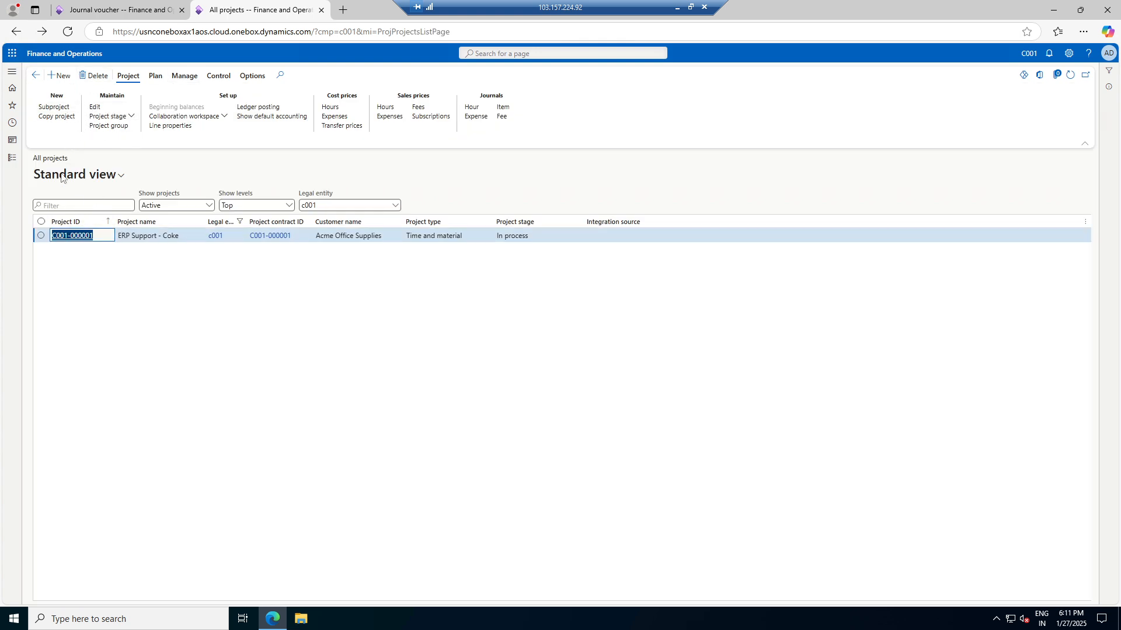
{"action": "left_click", "coordinate": [156, 79]}
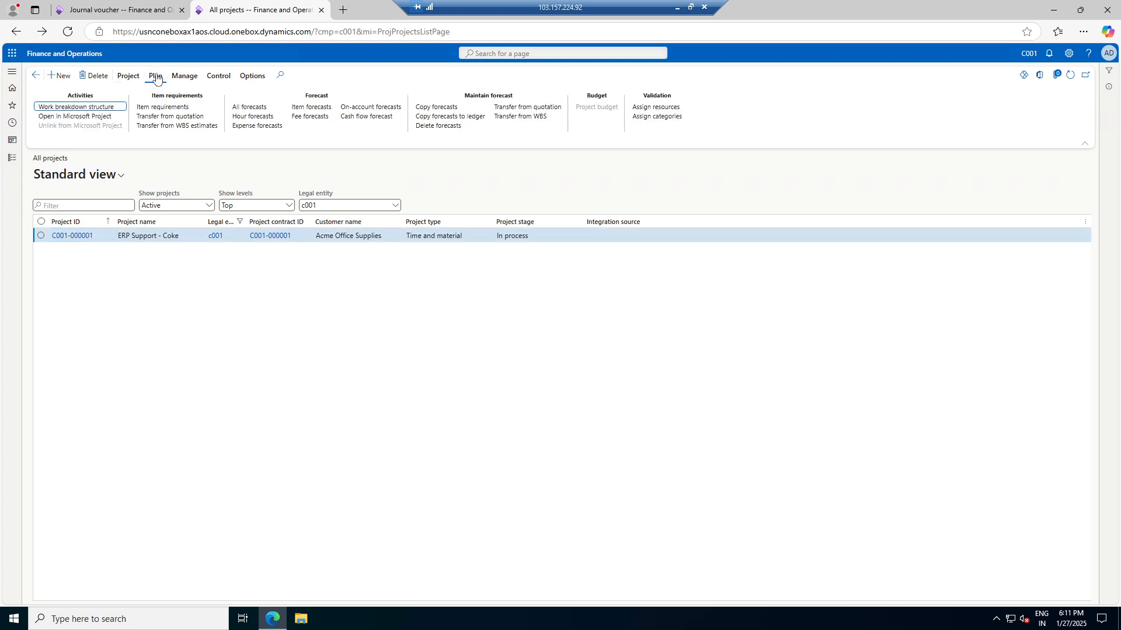
{"action": "left_click", "coordinate": [95, 109]}
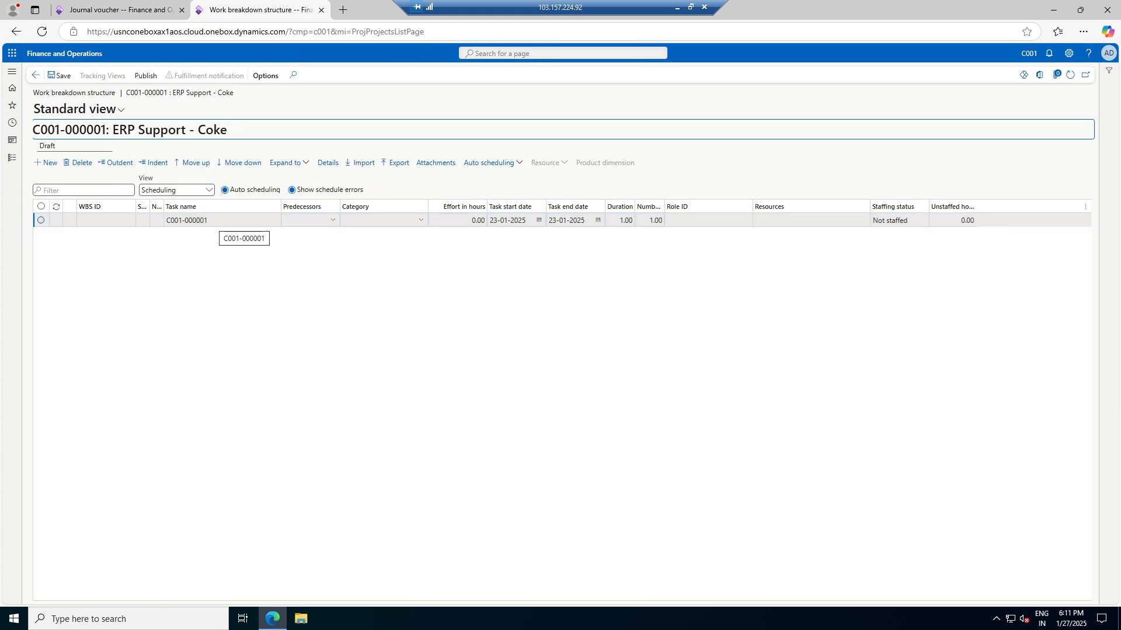
{"action": "left_click", "coordinate": [46, 163]}
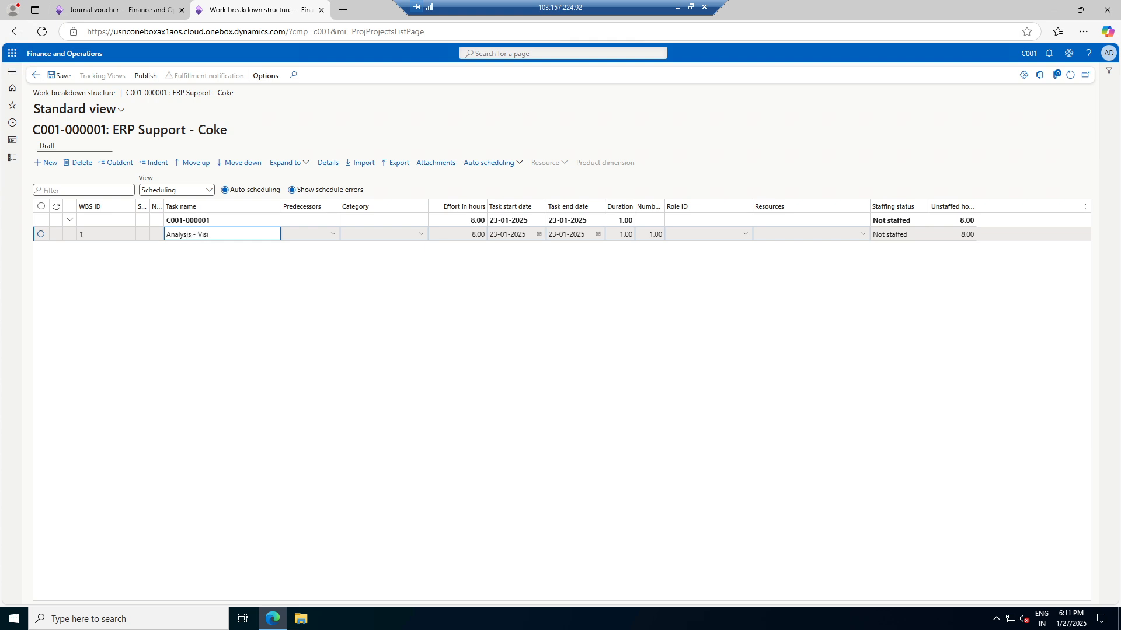
{"action": "key", "text": "Tab"}
{"action": "key", "text": "Tab"}
{"action": "key", "text": "Tab"}
{"action": "key", "text": "Tab"}
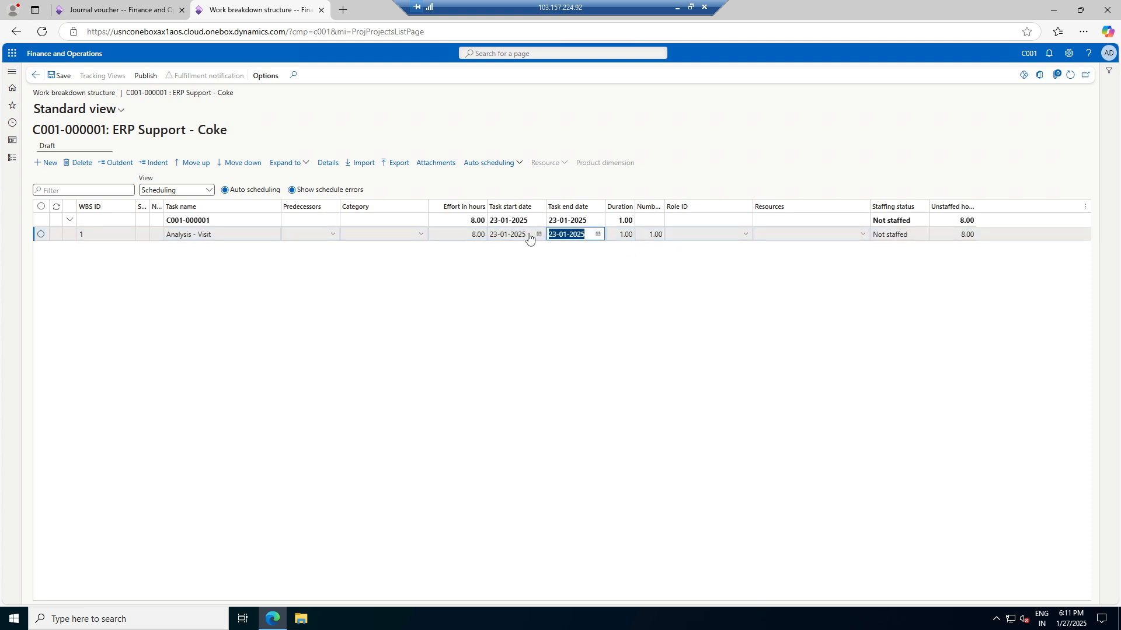
{"action": "left_click", "coordinate": [539, 234]}
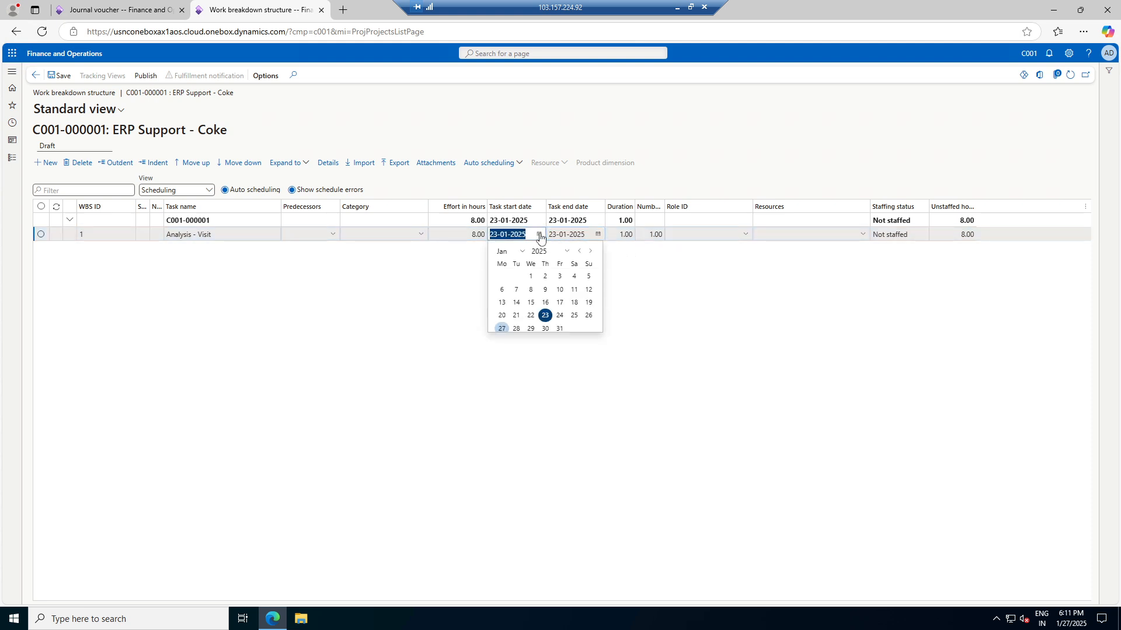
{"action": "left_click", "coordinate": [501, 329]}
{"action": "left_click", "coordinate": [597, 235]}
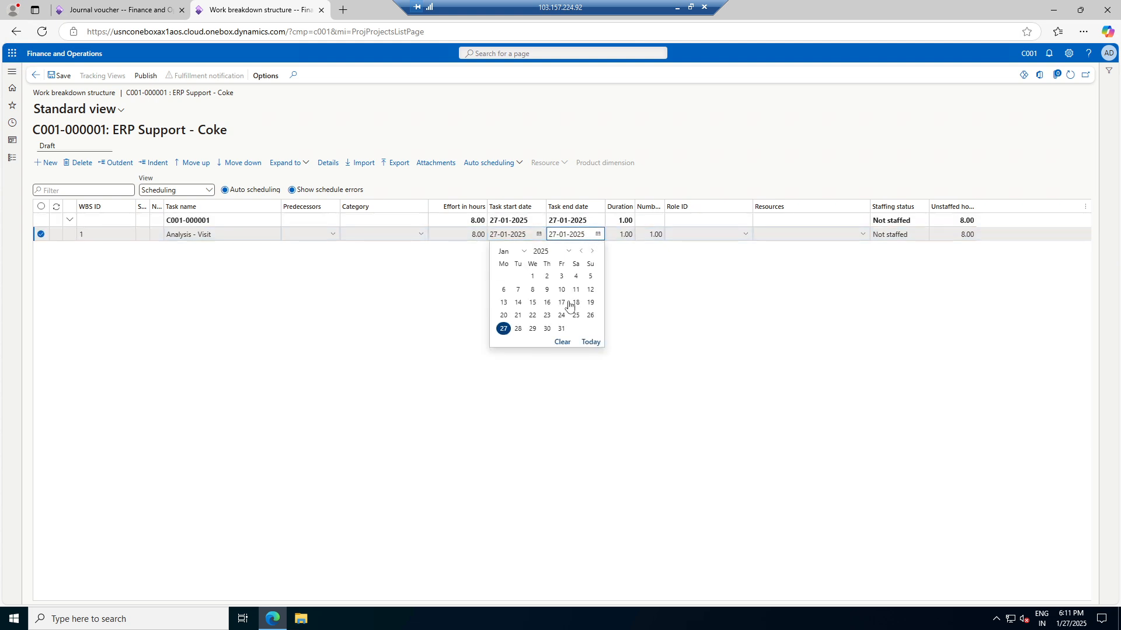
{"action": "left_click", "coordinate": [562, 329]}
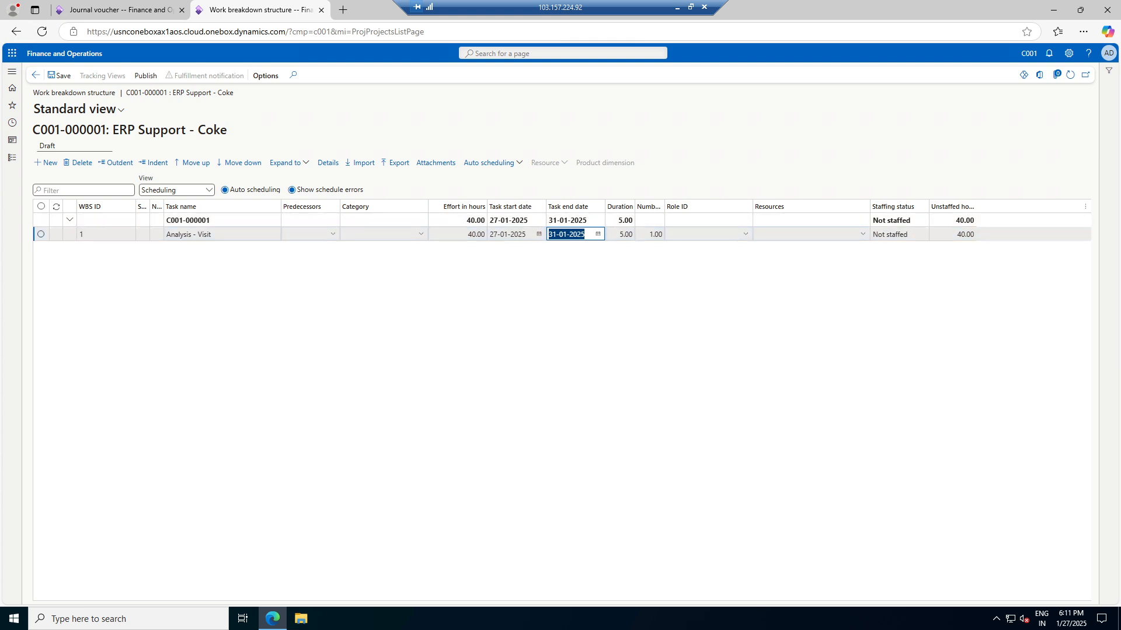
{"action": "left_click", "coordinate": [60, 75]}
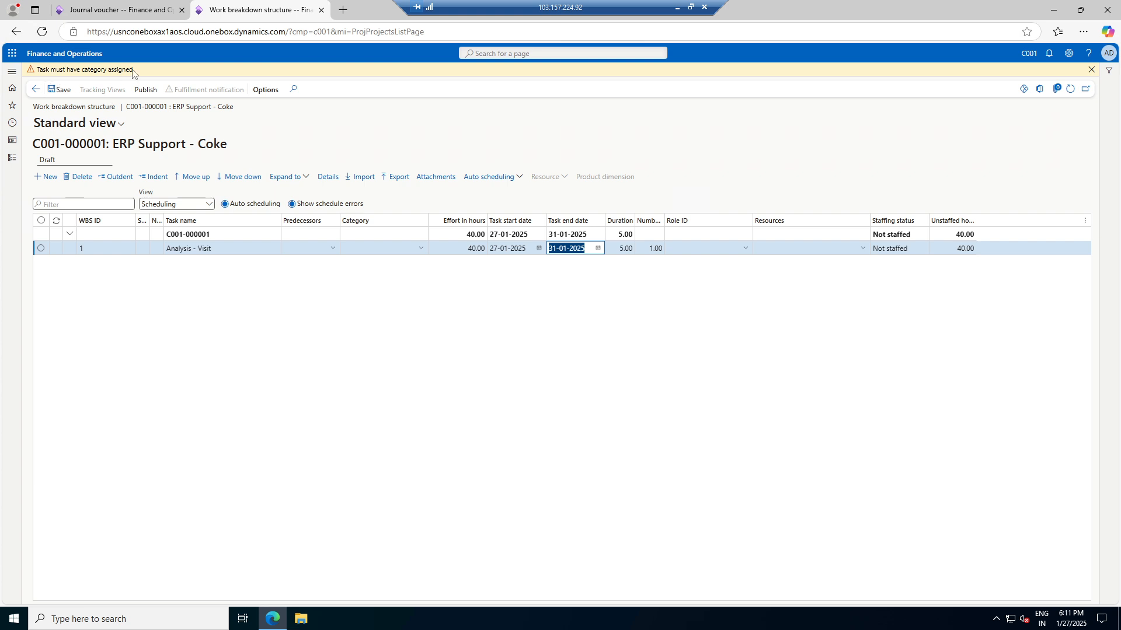
Give the task category ErpSupport-Hour and role Team member, then save the work breakdown structure
{"action": "left_click", "coordinate": [419, 248]}
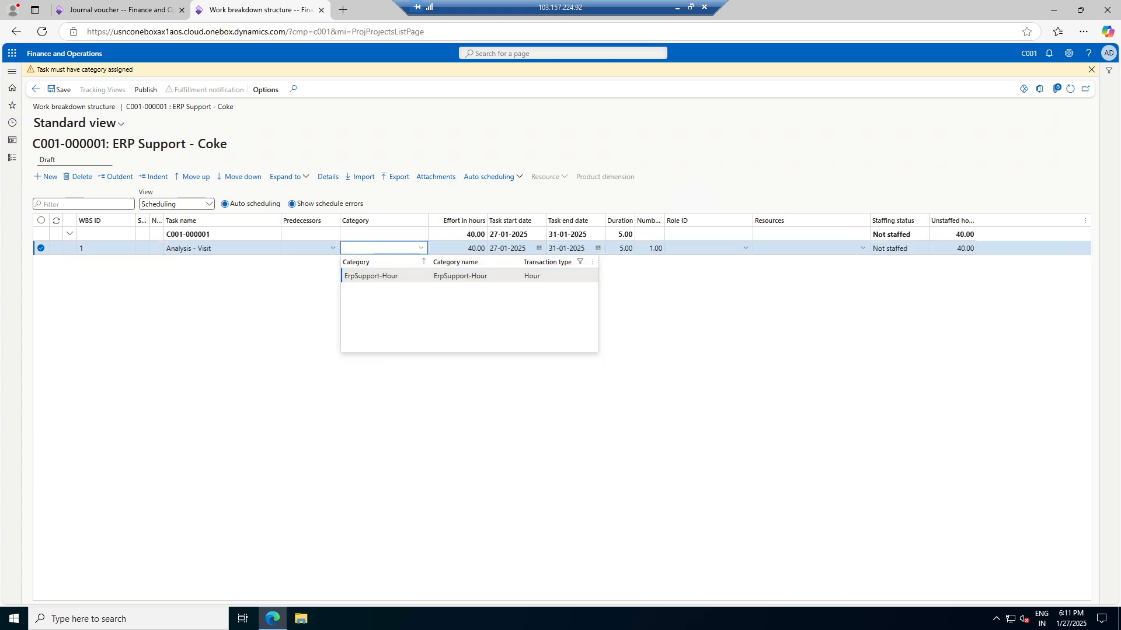
{"action": "left_click", "coordinate": [582, 264]}
{"action": "left_click", "coordinate": [443, 298]}
{"action": "left_click", "coordinate": [359, 279]}
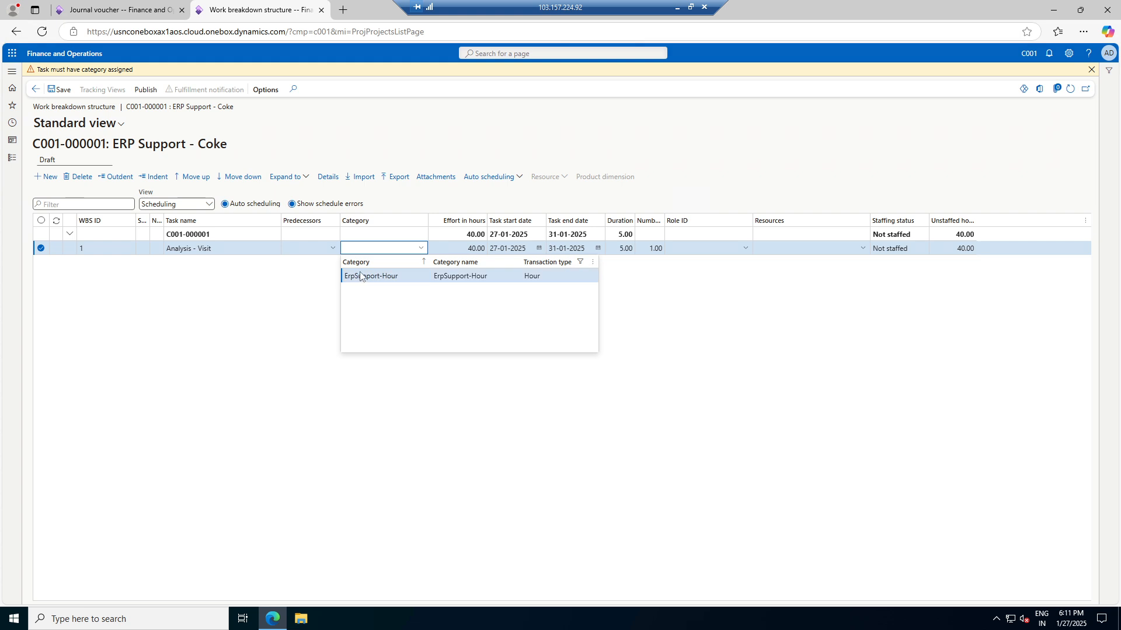
{"action": "left_click", "coordinate": [389, 282]}
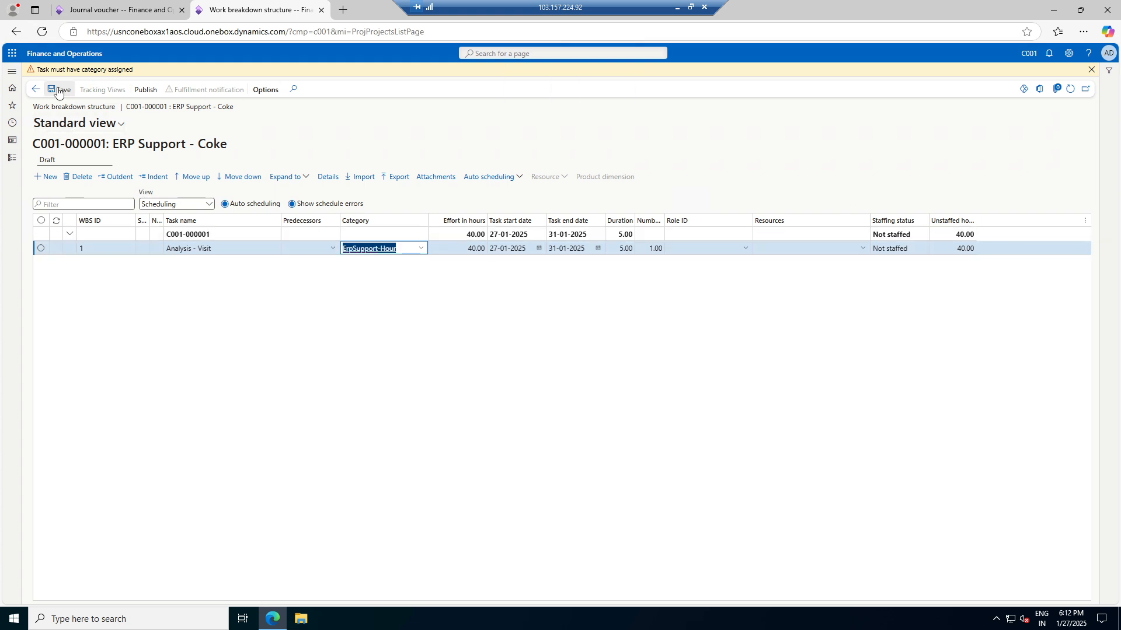
{"action": "left_click", "coordinate": [59, 90]}
{"action": "left_click", "coordinate": [746, 234]}
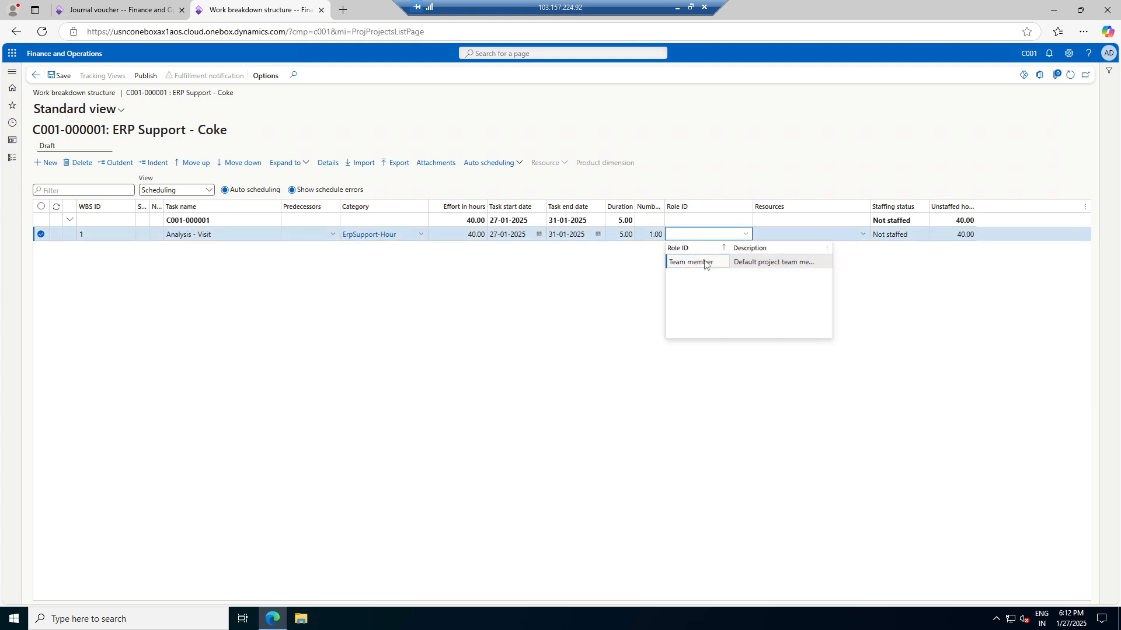
{"action": "left_click", "coordinate": [691, 262]}
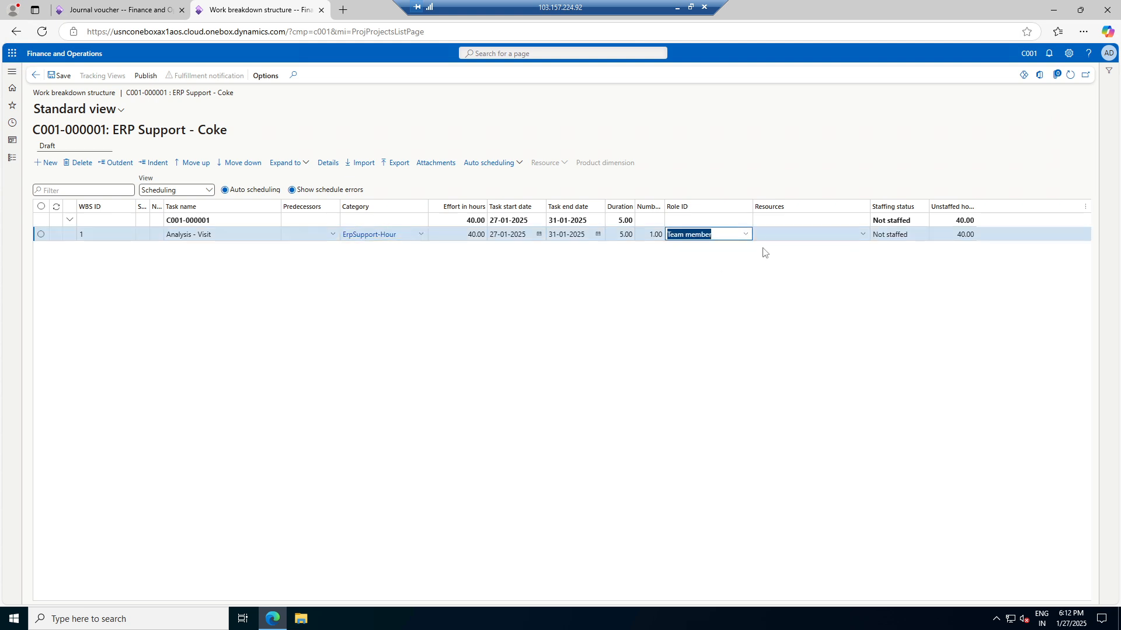
{"action": "left_click", "coordinate": [863, 236]}
{"action": "left_click", "coordinate": [864, 234]}
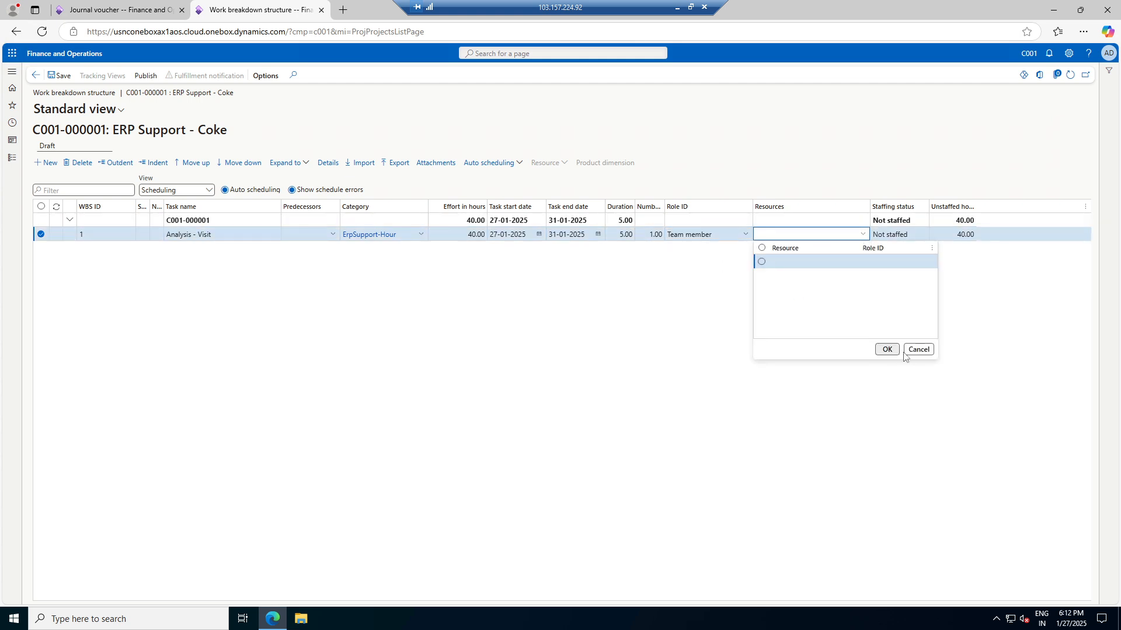
{"action": "left_click", "coordinate": [920, 350]}
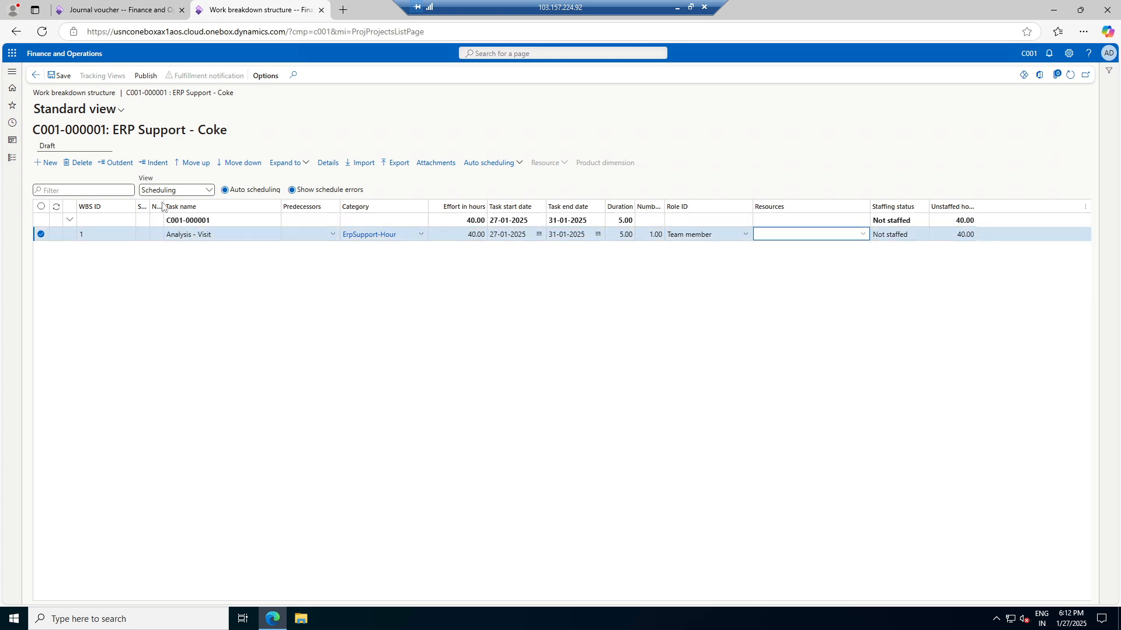
{"action": "left_click", "coordinate": [58, 77]}
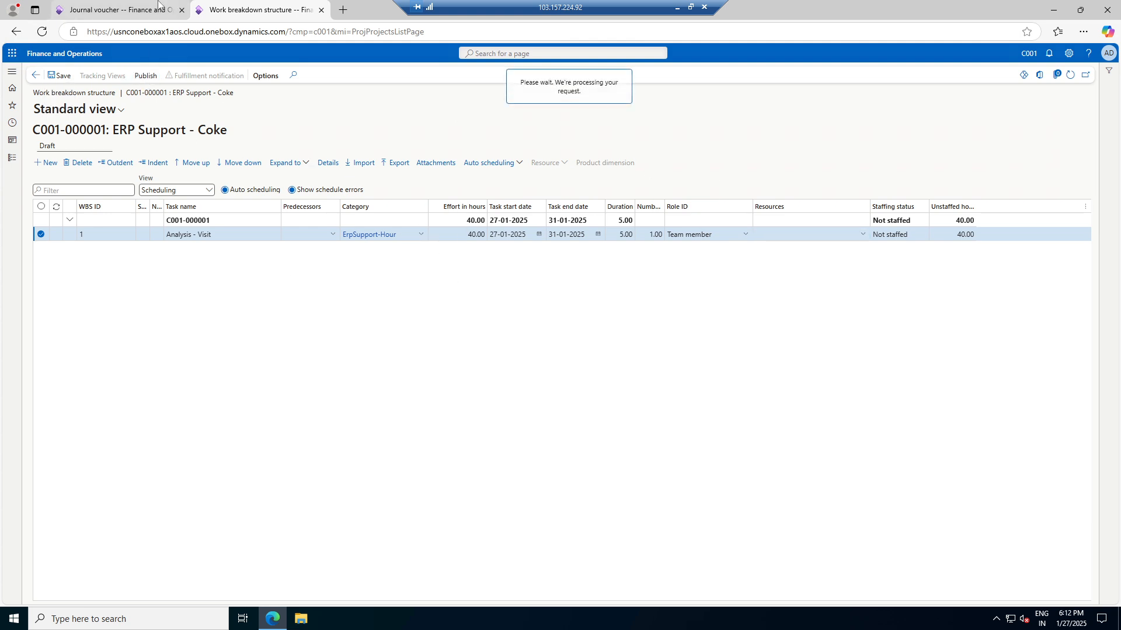
{"action": "left_click", "coordinate": [128, 6]}
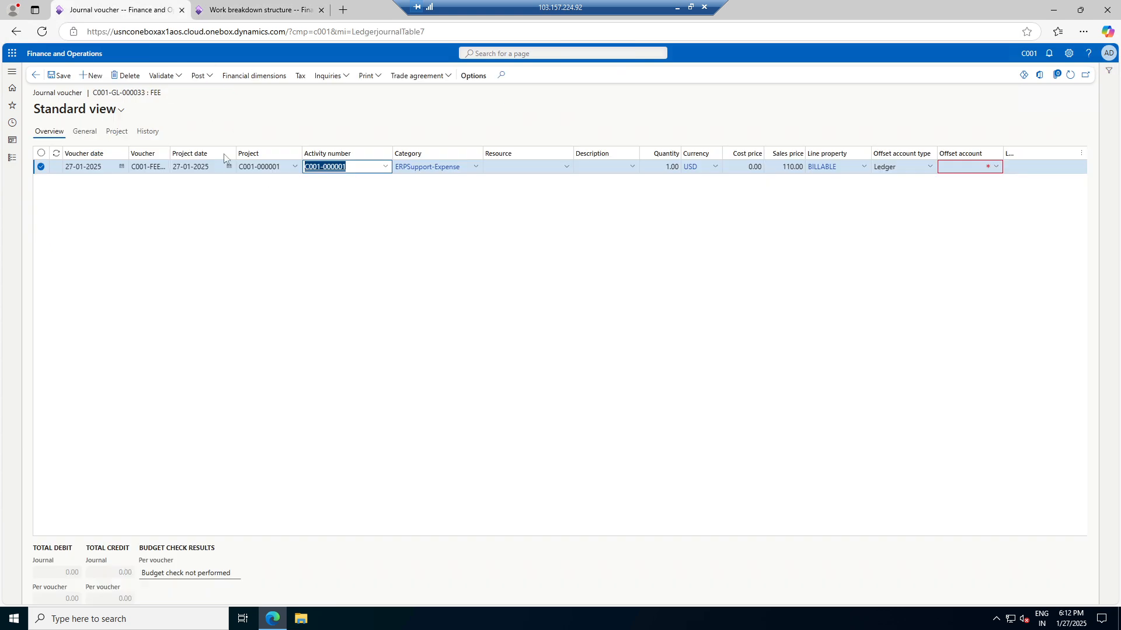
Set the FEE voucher line's activity number to C001-000002
{"action": "left_click", "coordinate": [200, 5]}
{"action": "left_click", "coordinate": [117, 8]}
{"action": "left_click", "coordinate": [385, 169]}
{"action": "left_click", "coordinate": [433, 230]}
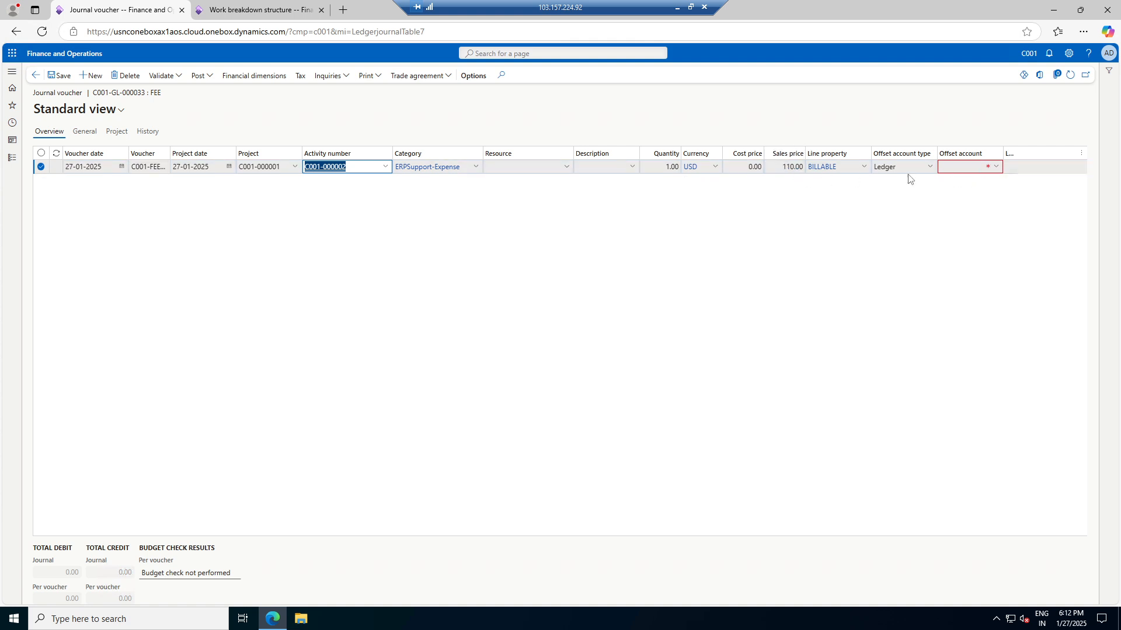
Make the line's offset the Bank account B001 and save the voucher line
{"action": "left_click", "coordinate": [997, 169]}
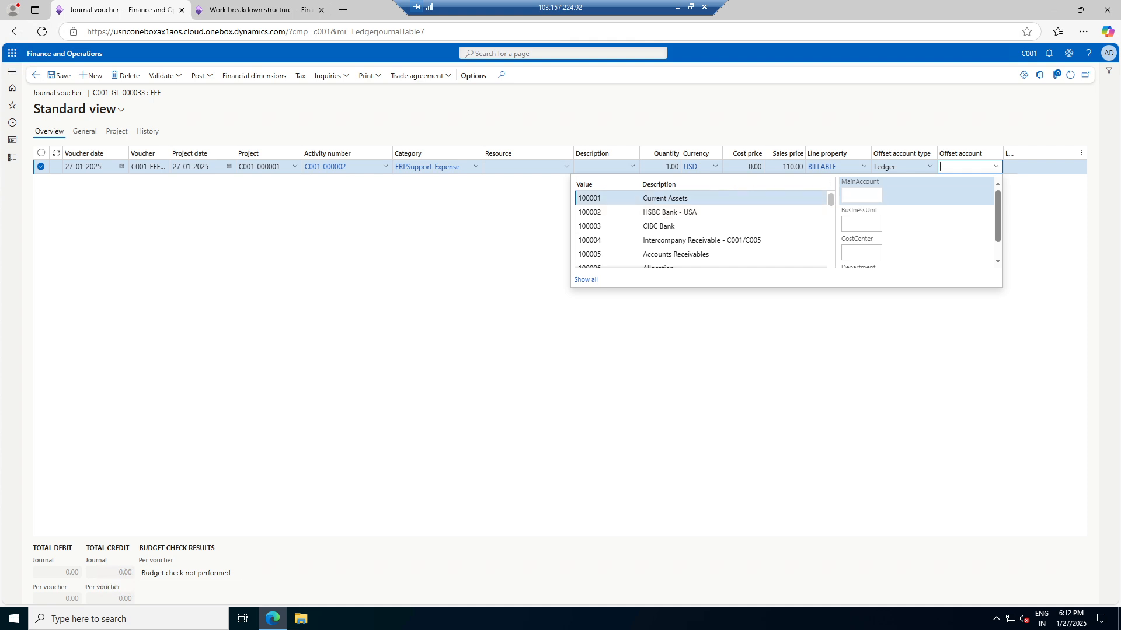
{"action": "scroll", "coordinate": [757, 248], "scroll_direction": "down", "scroll_amount": 1}
{"action": "scroll", "coordinate": [758, 234], "scroll_direction": "down", "scroll_amount": 1}
{"action": "scroll", "coordinate": [729, 229], "scroll_direction": "down", "scroll_amount": 3}
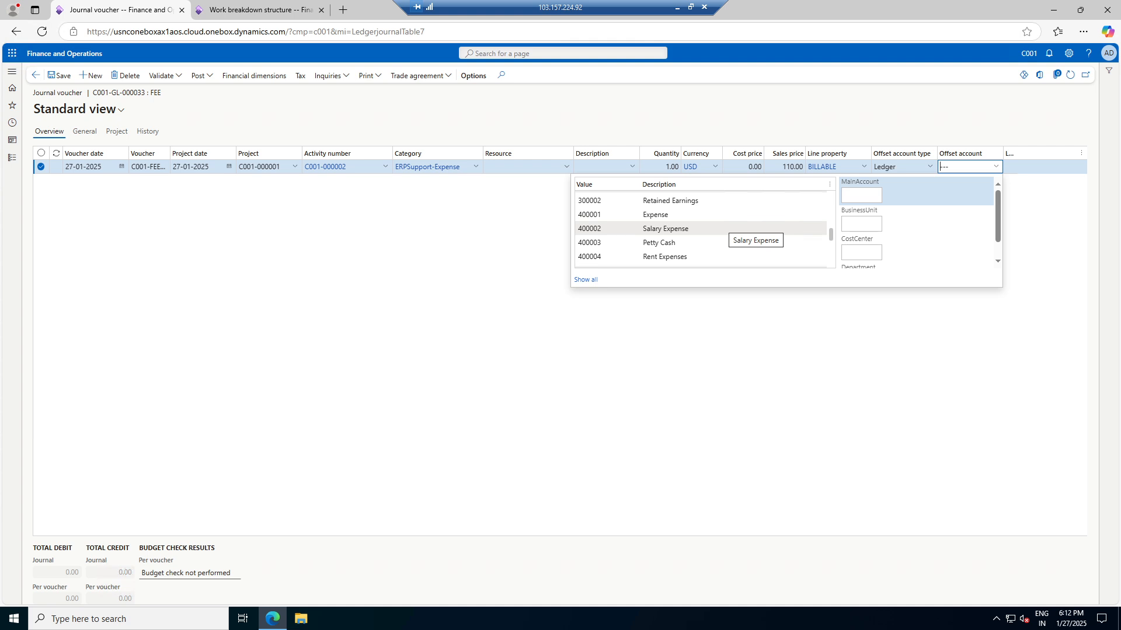
{"action": "scroll", "coordinate": [730, 229], "scroll_direction": "down", "scroll_amount": 1}
{"action": "left_click", "coordinate": [464, 258]}
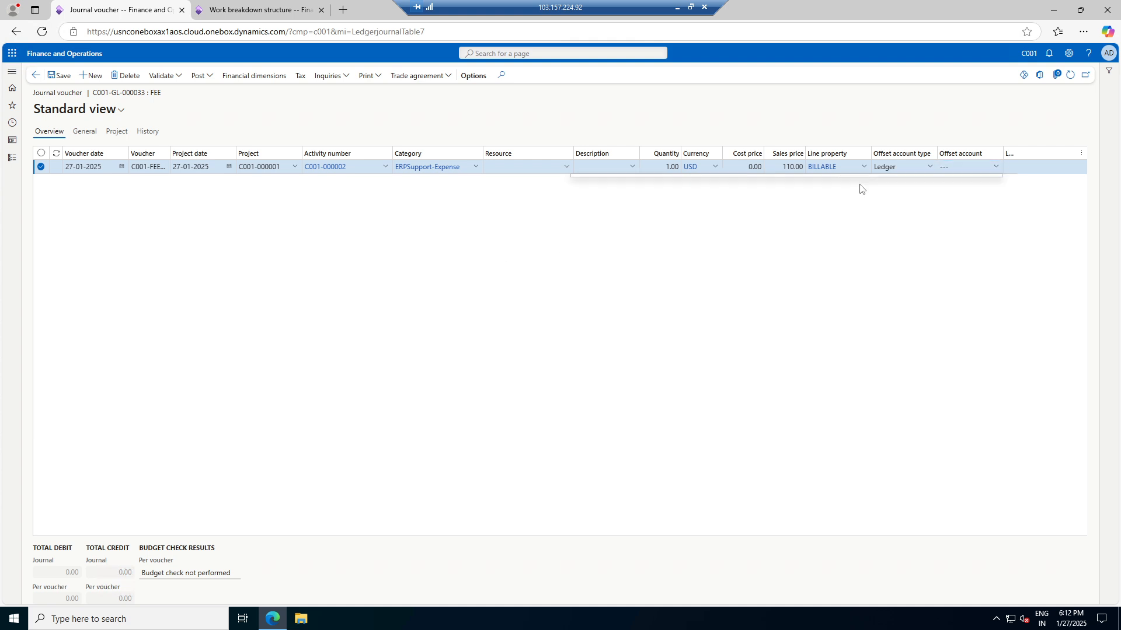
{"action": "left_click", "coordinate": [929, 166]}
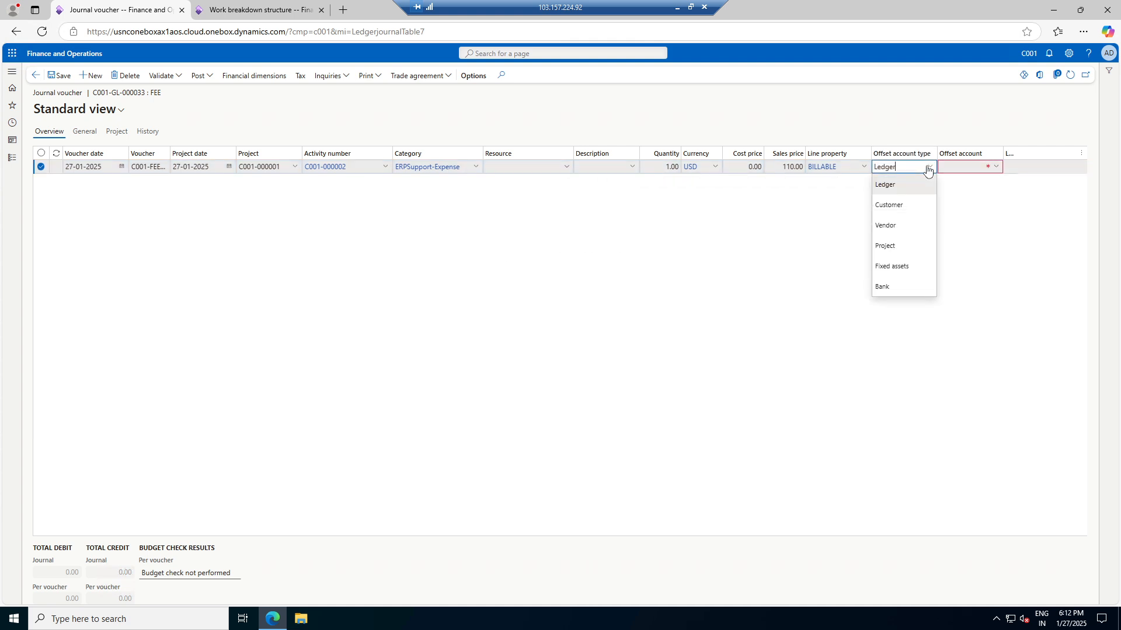
{"action": "left_click", "coordinate": [893, 288]}
{"action": "left_click", "coordinate": [996, 167]}
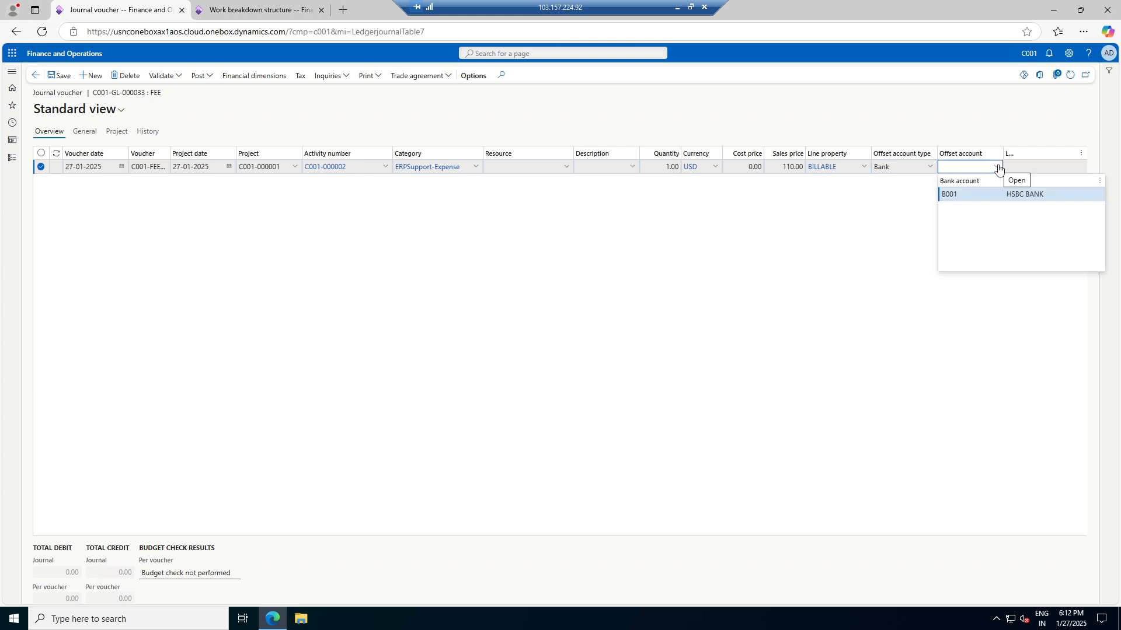
{"action": "left_click", "coordinate": [991, 196]}
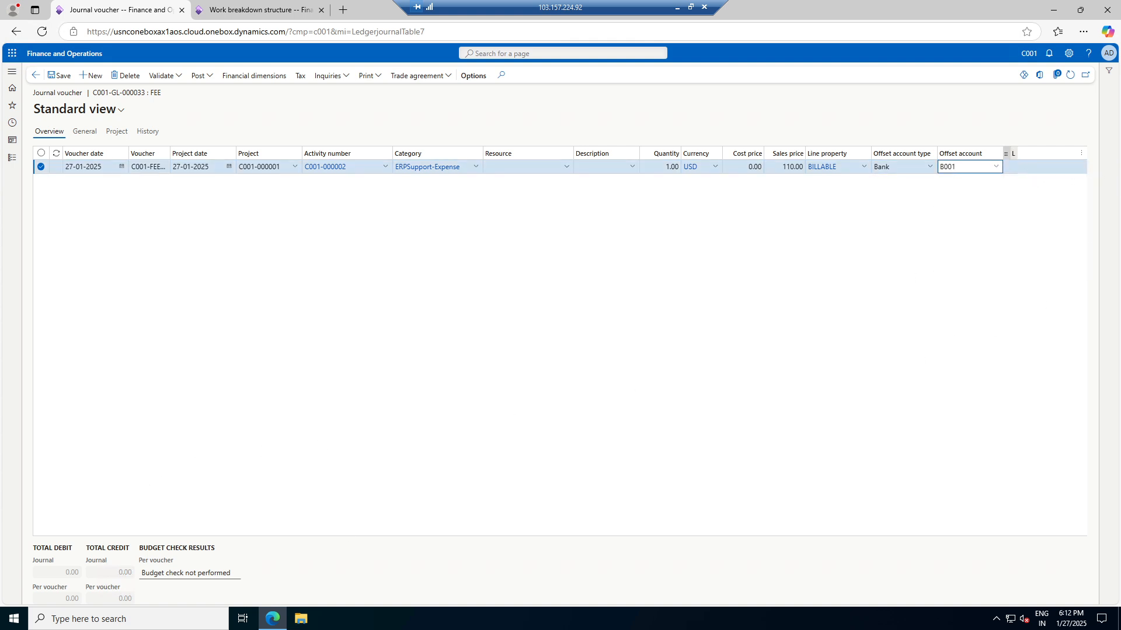
{"action": "left_click_drag", "start_coordinate": [1017, 154], "coordinate": [1052, 154]}
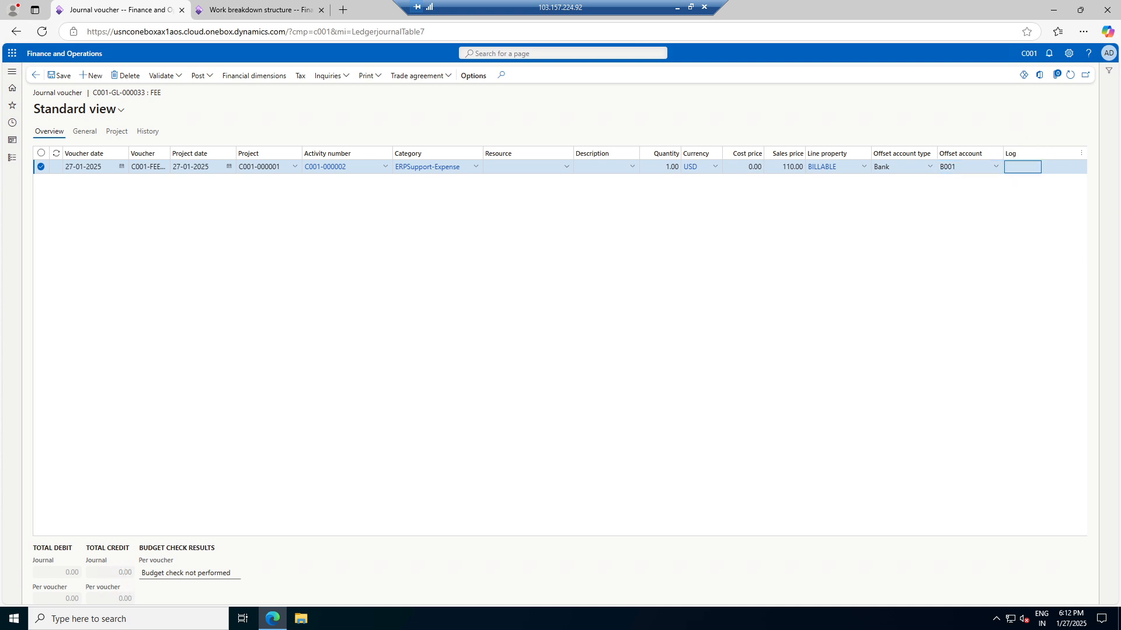
{"action": "left_click", "coordinate": [63, 77]}
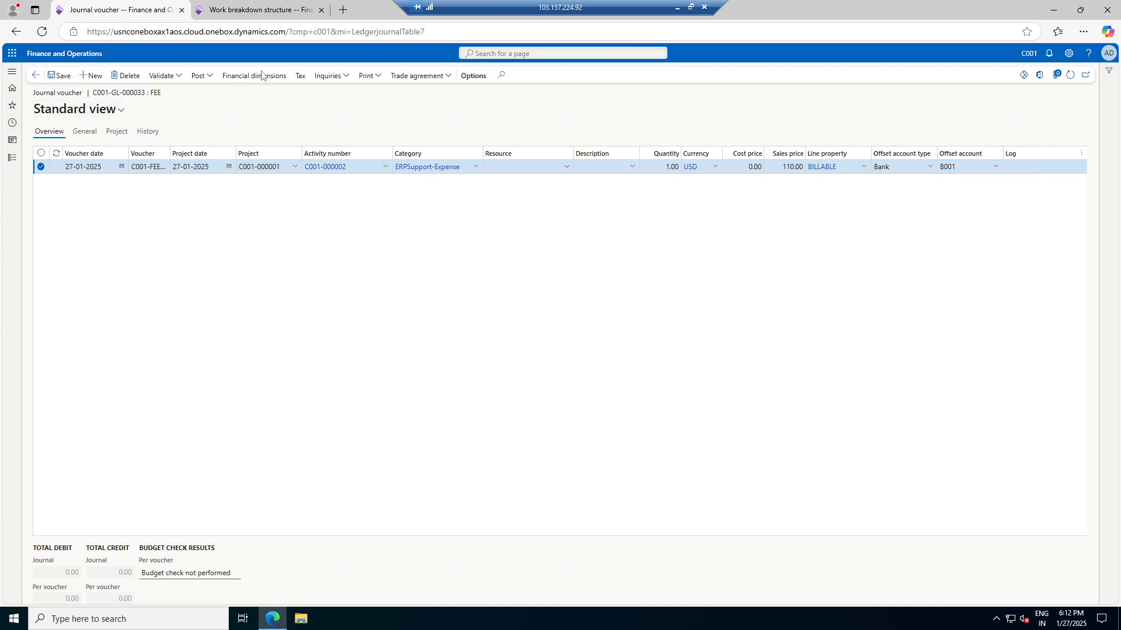
Run Validate voucher only, which flags the missing ledger account for C001-000001, ERPSupport-Expense
{"action": "left_click", "coordinate": [174, 78]}
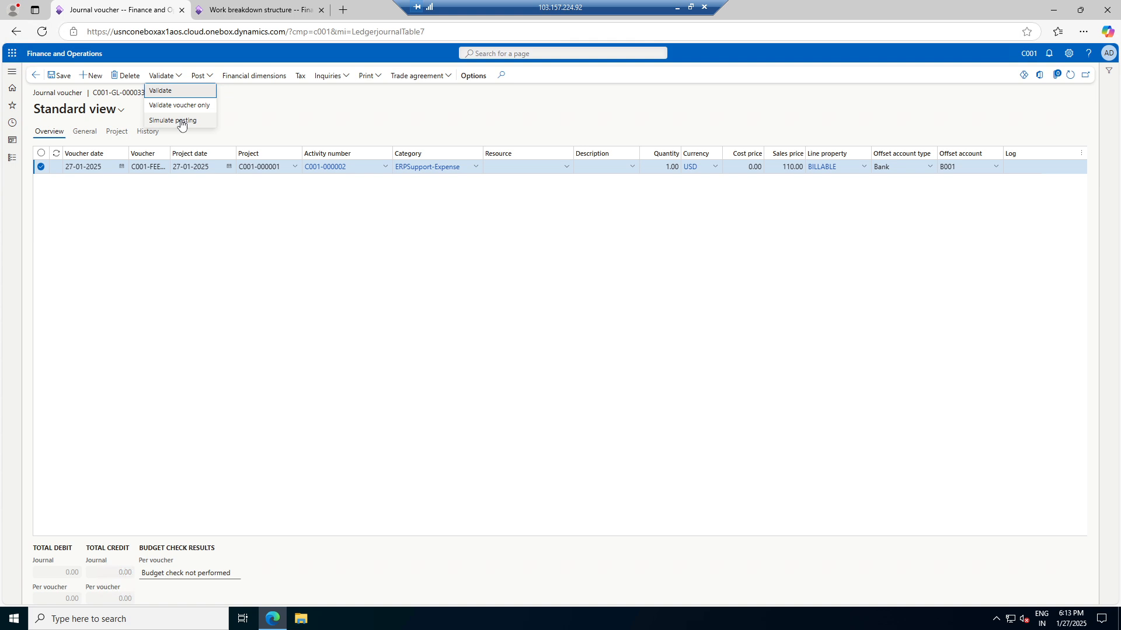
{"action": "left_click", "coordinate": [188, 106]}
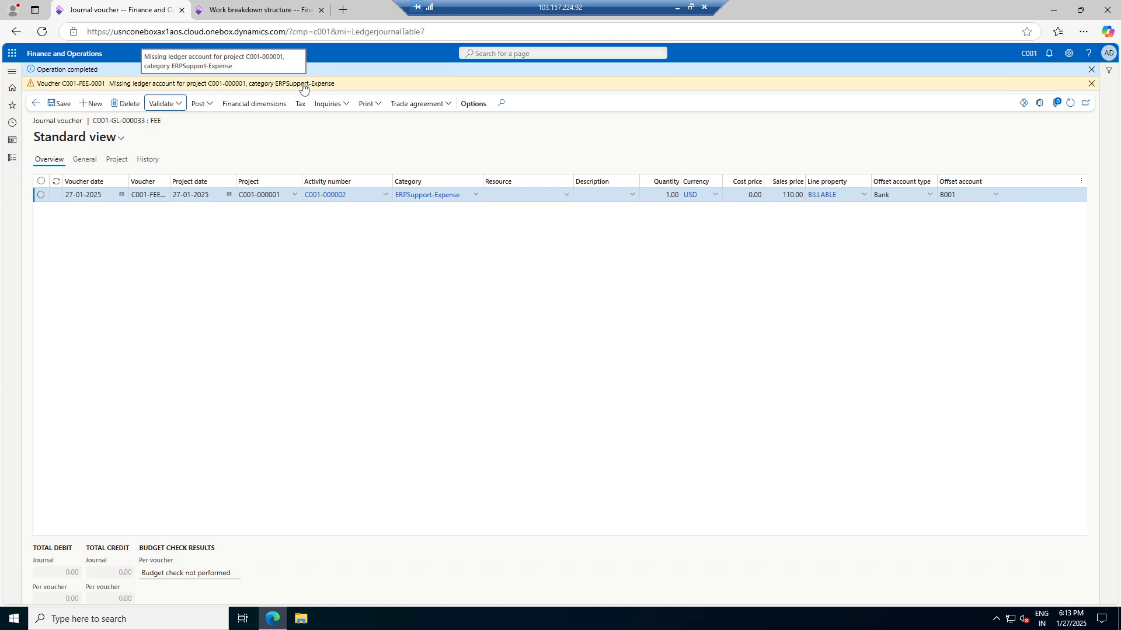
Open Project categories in the second tab and select ERPSupport-Expense
{"action": "left_click", "coordinate": [257, 10]}
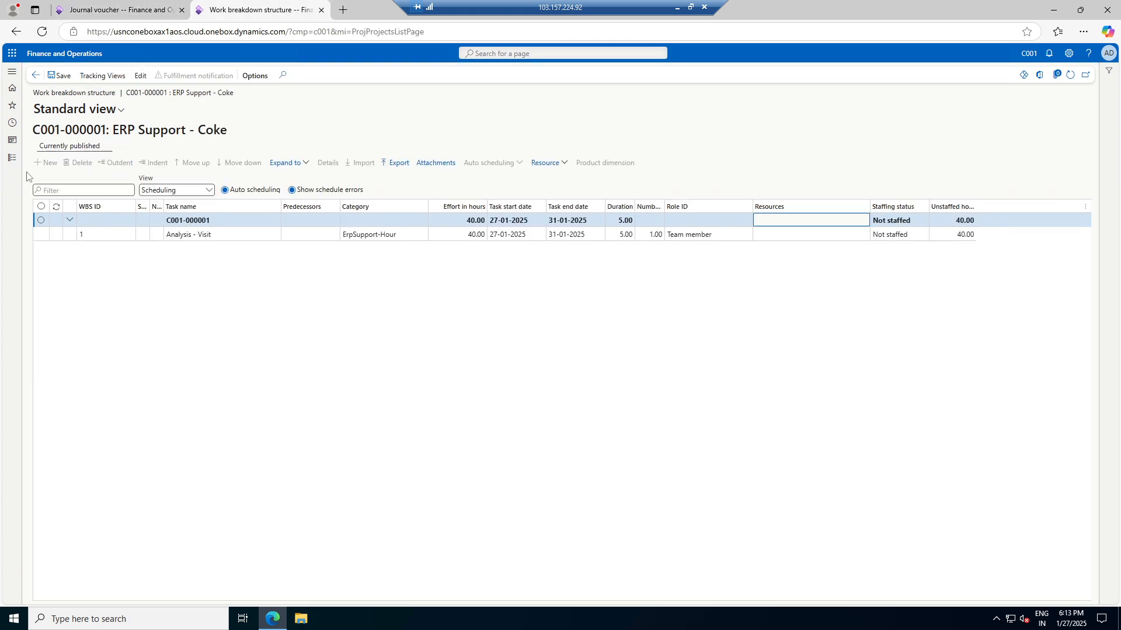
{"action": "left_click", "coordinate": [11, 158]}
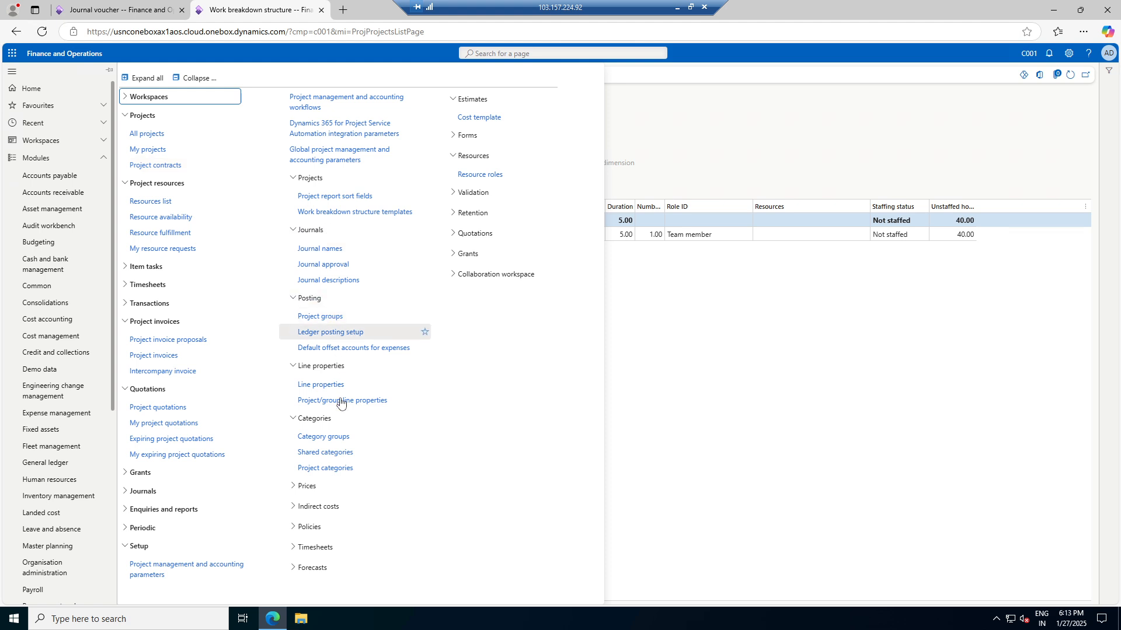
{"action": "left_click", "coordinate": [342, 442]}
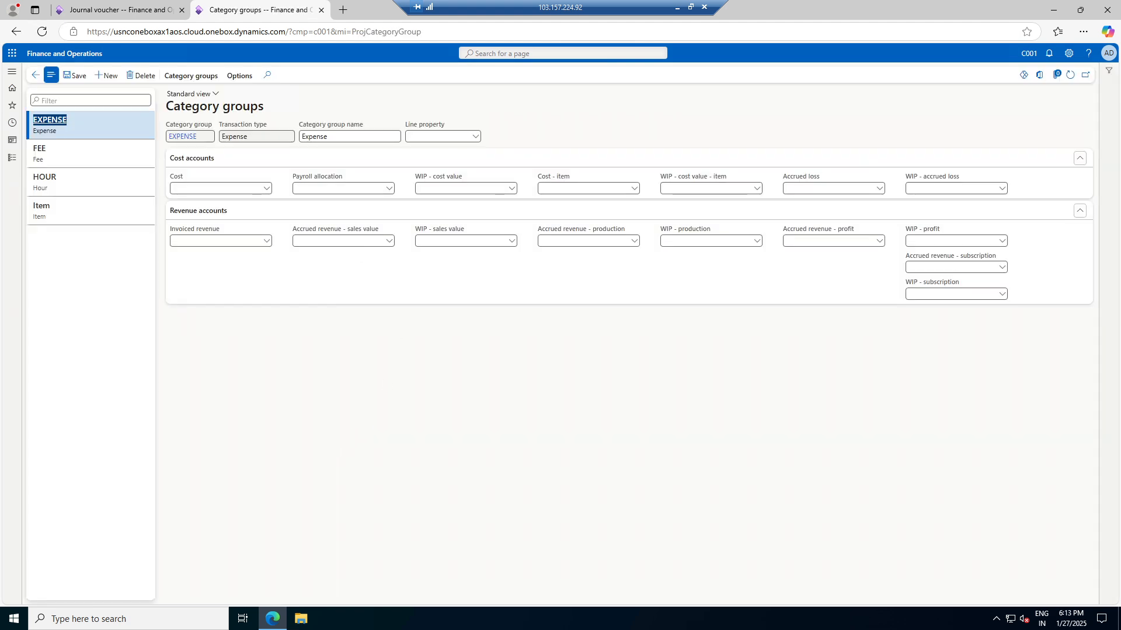
{"action": "left_click", "coordinate": [104, 11]}
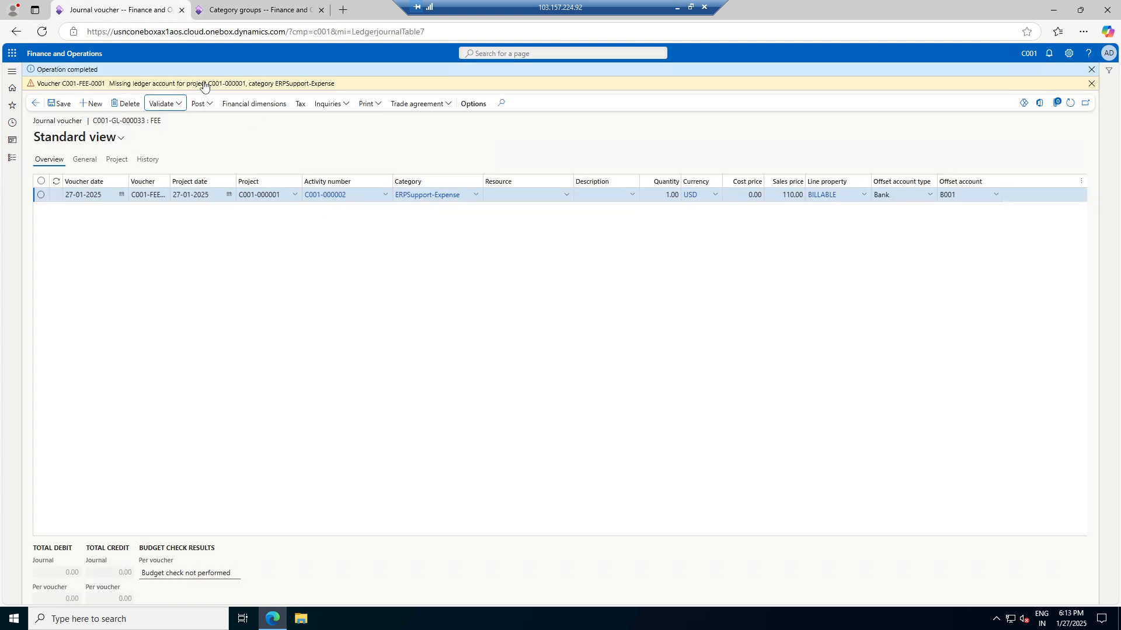
{"action": "left_click", "coordinate": [246, 10]}
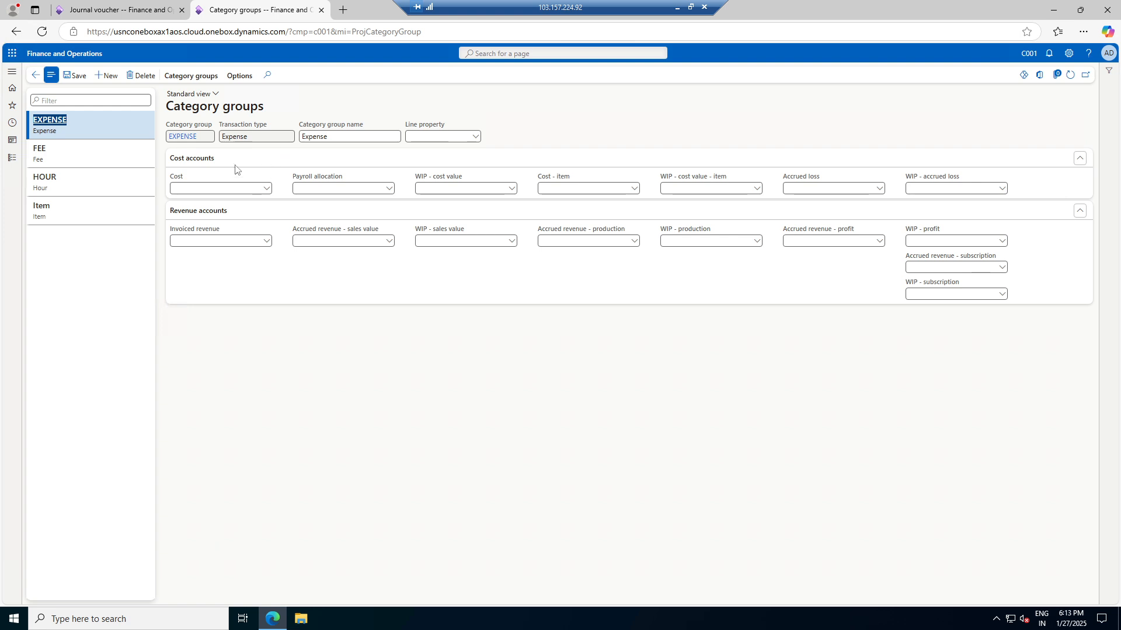
{"action": "left_click", "coordinate": [13, 164]}
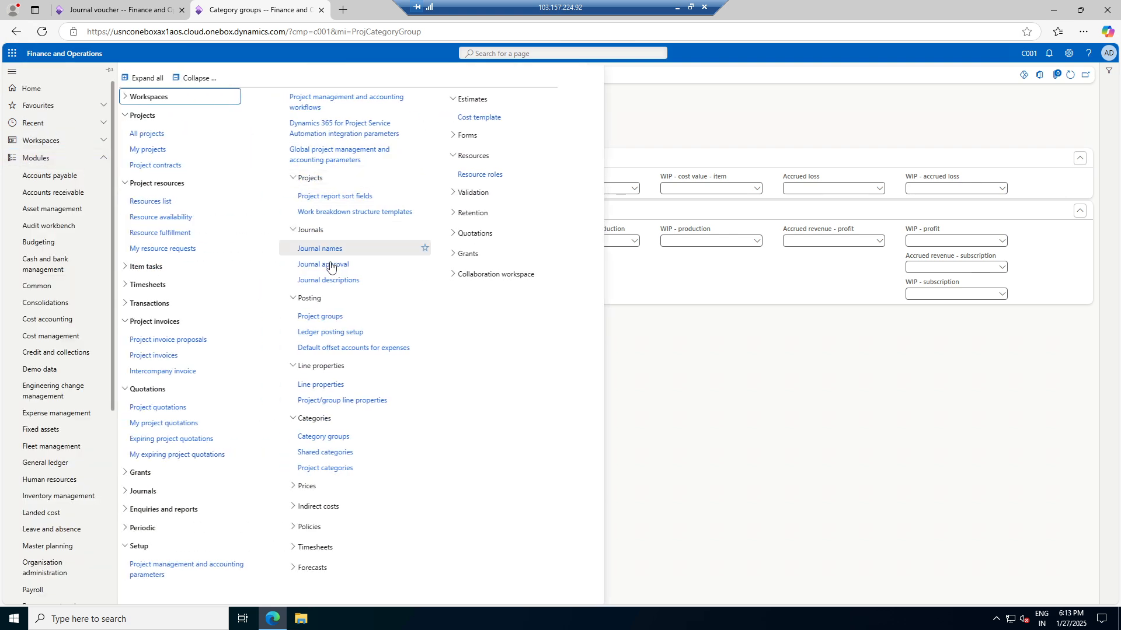
{"action": "left_click", "coordinate": [337, 468]}
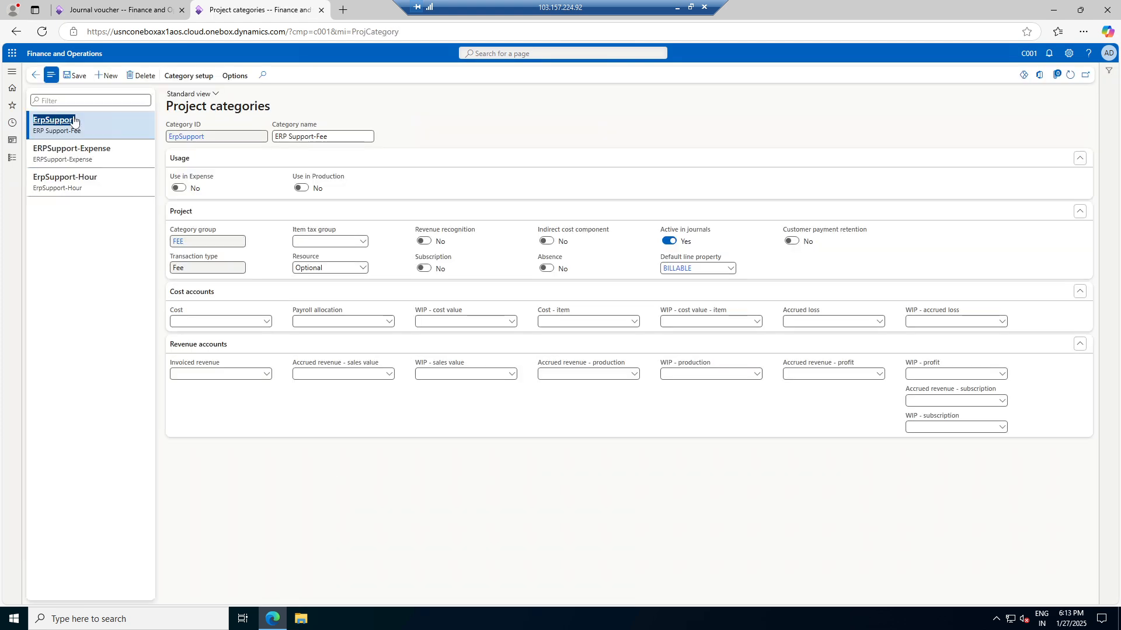
{"action": "left_click", "coordinate": [72, 152]}
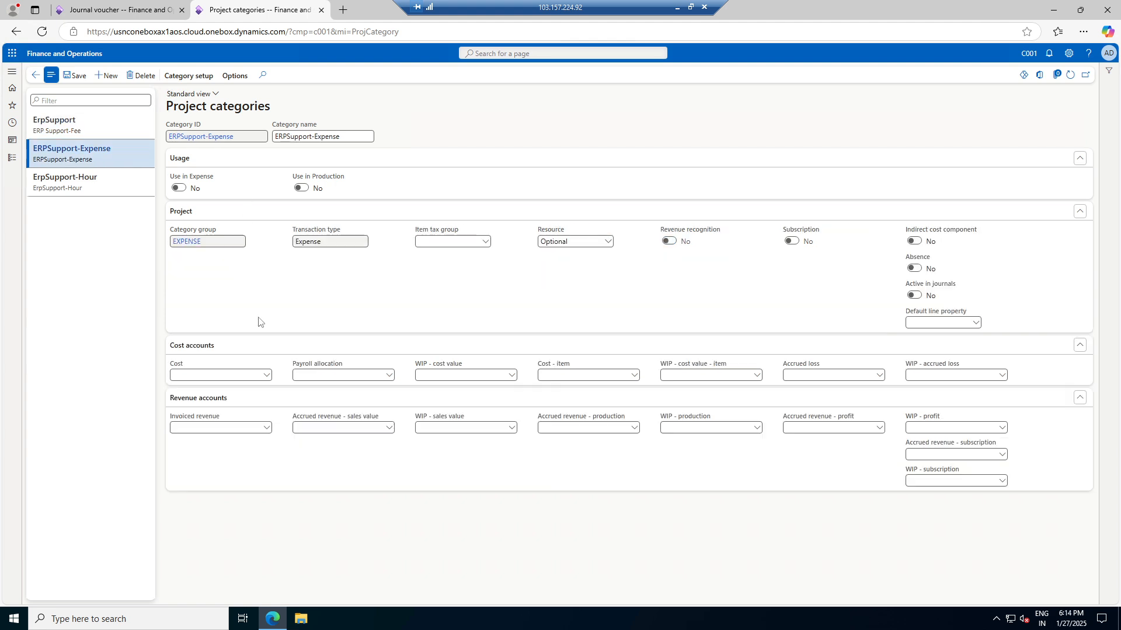
{"action": "left_click", "coordinate": [117, 9]}
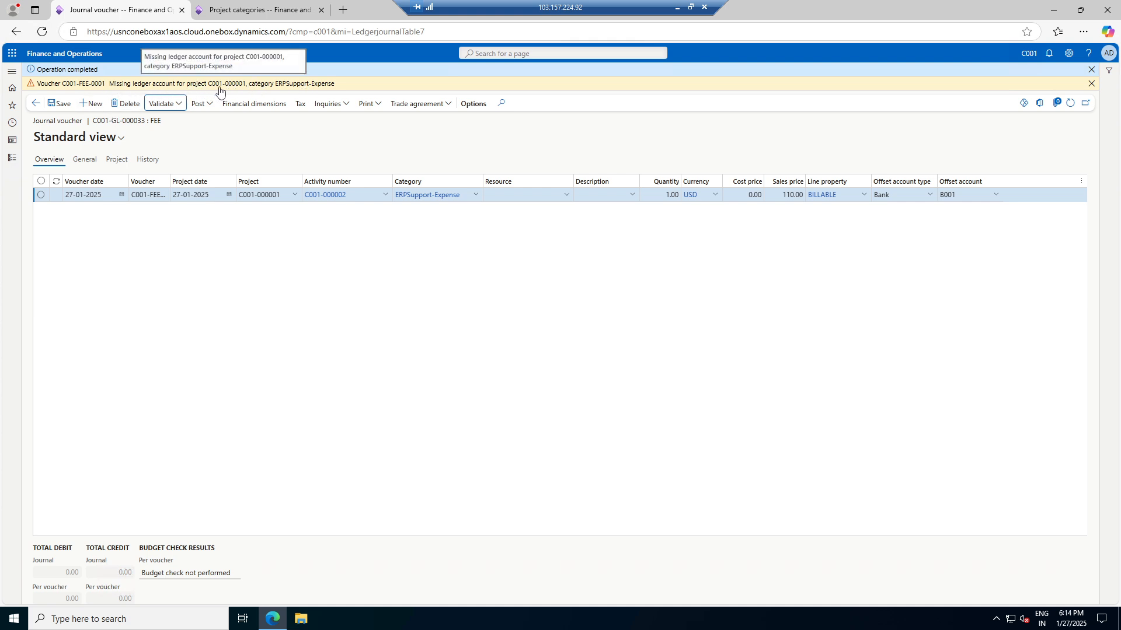
Set the ERPSupport-Expense cost account to 400011 (Project Cost) and save
{"action": "left_click", "coordinate": [237, 8]}
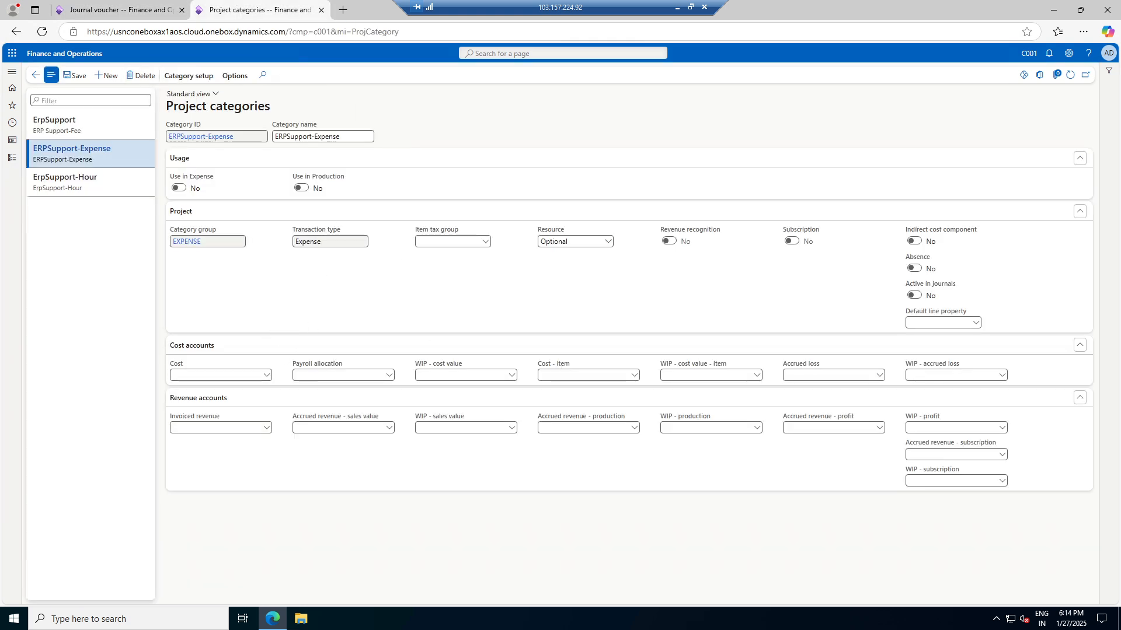
{"action": "left_click", "coordinate": [266, 379]}
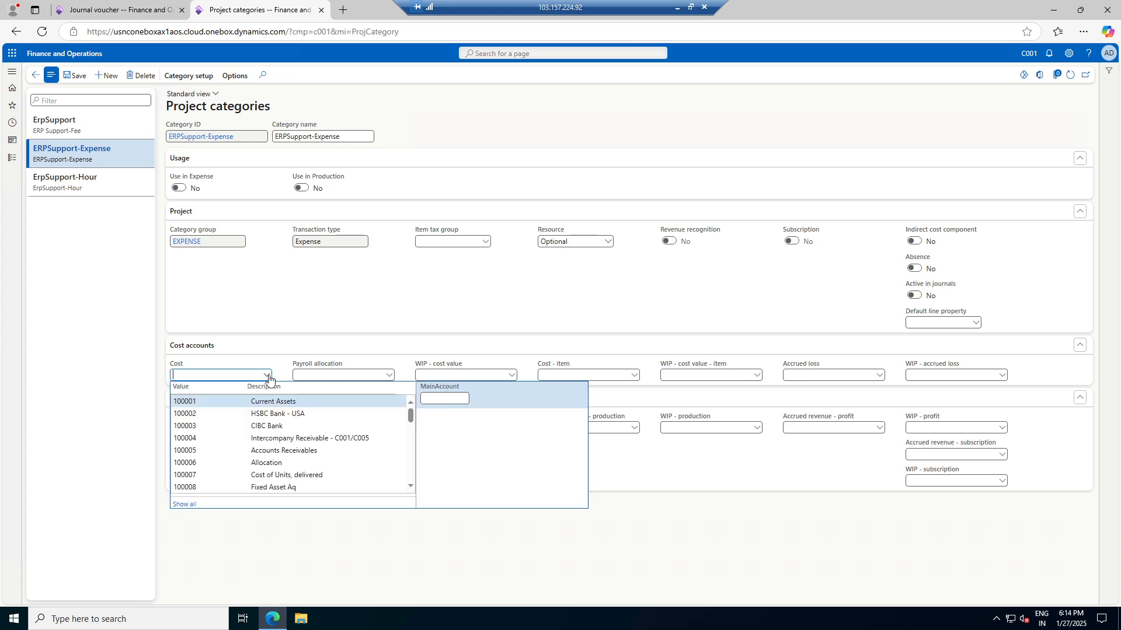
{"action": "scroll", "coordinate": [292, 462], "scroll_direction": "down", "scroll_amount": 2}
{"action": "scroll", "coordinate": [292, 443], "scroll_direction": "down", "scroll_amount": 5}
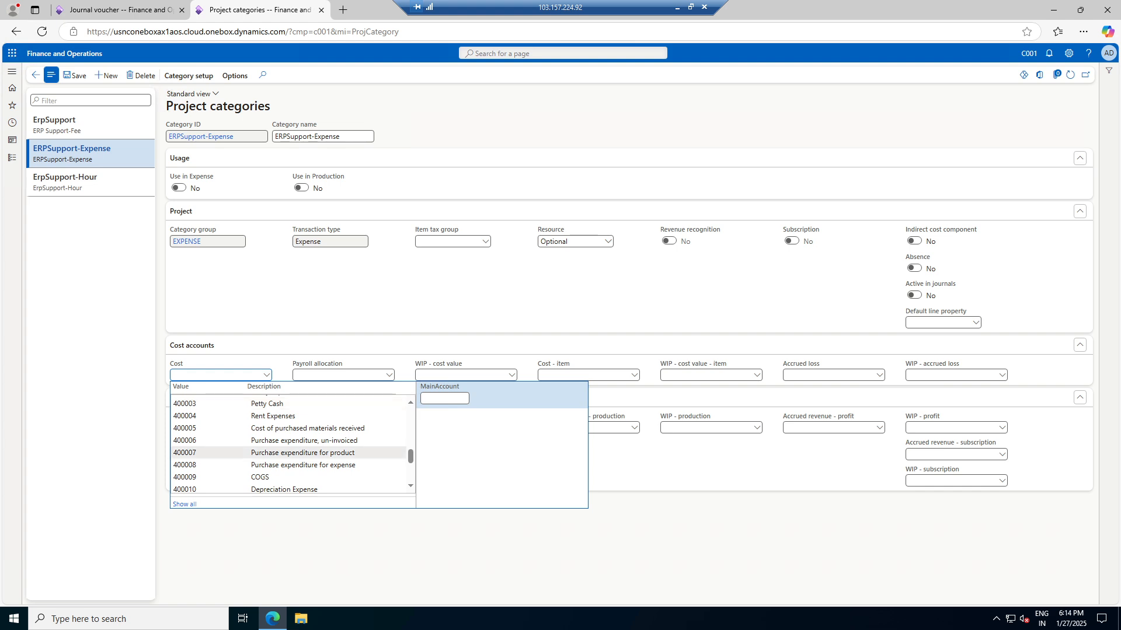
{"action": "scroll", "coordinate": [265, 467], "scroll_direction": "down", "scroll_amount": 2}
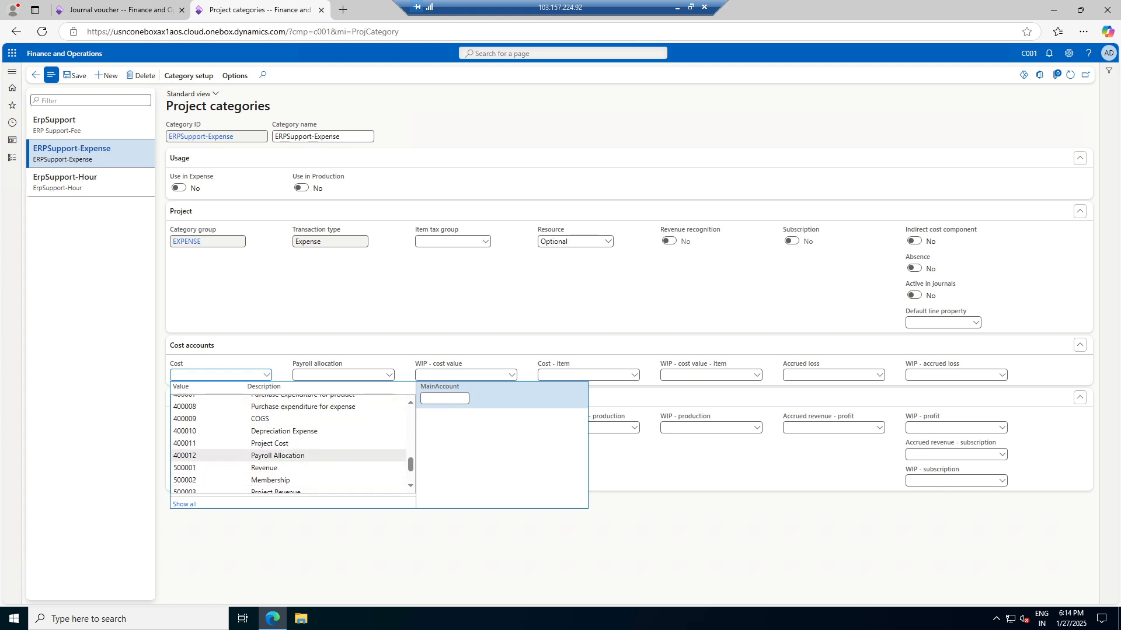
{"action": "left_click", "coordinate": [269, 444]}
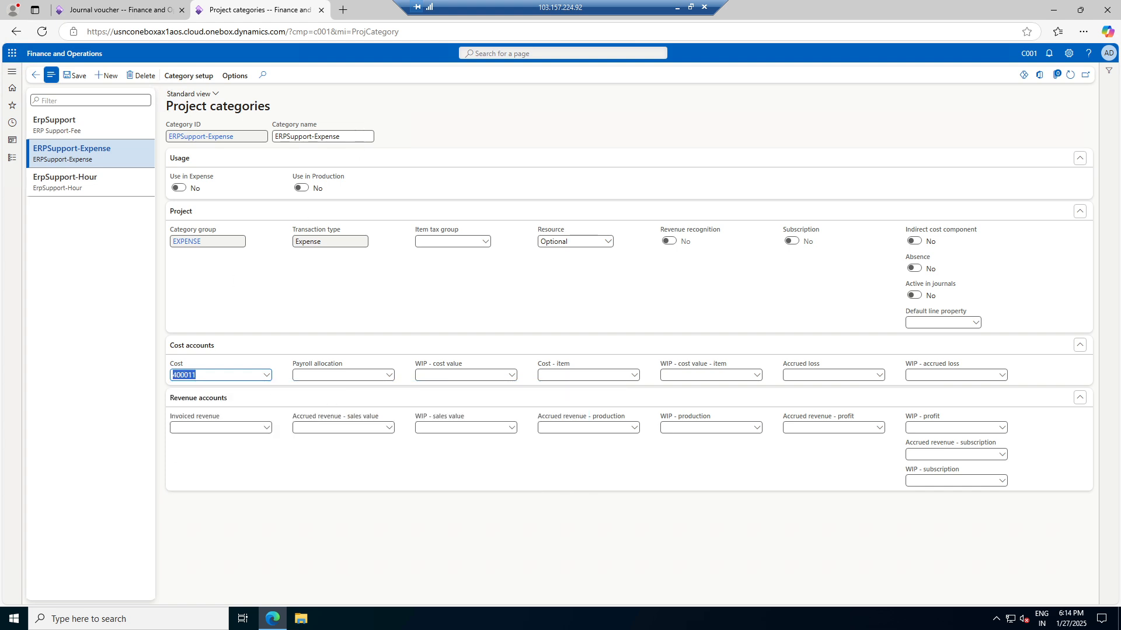
{"action": "left_click", "coordinate": [73, 76]}
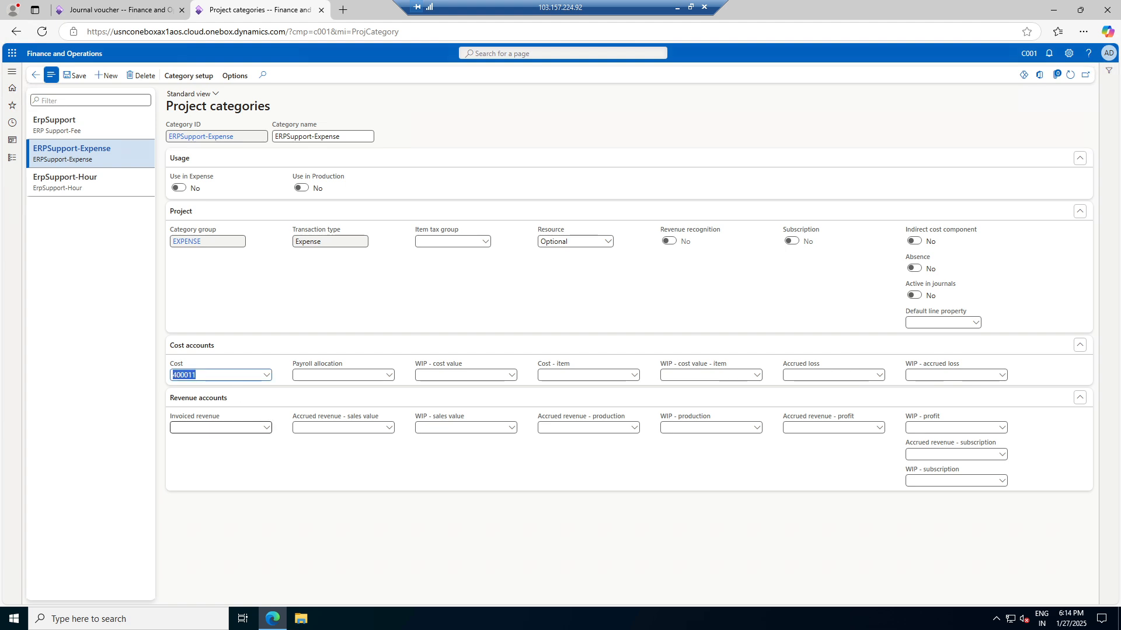
Dismiss the journal's missing ledger account and operation completed messages
{"action": "left_click", "coordinate": [120, 10]}
{"action": "left_click", "coordinate": [1091, 83]}
{"action": "left_click", "coordinate": [1091, 70]}
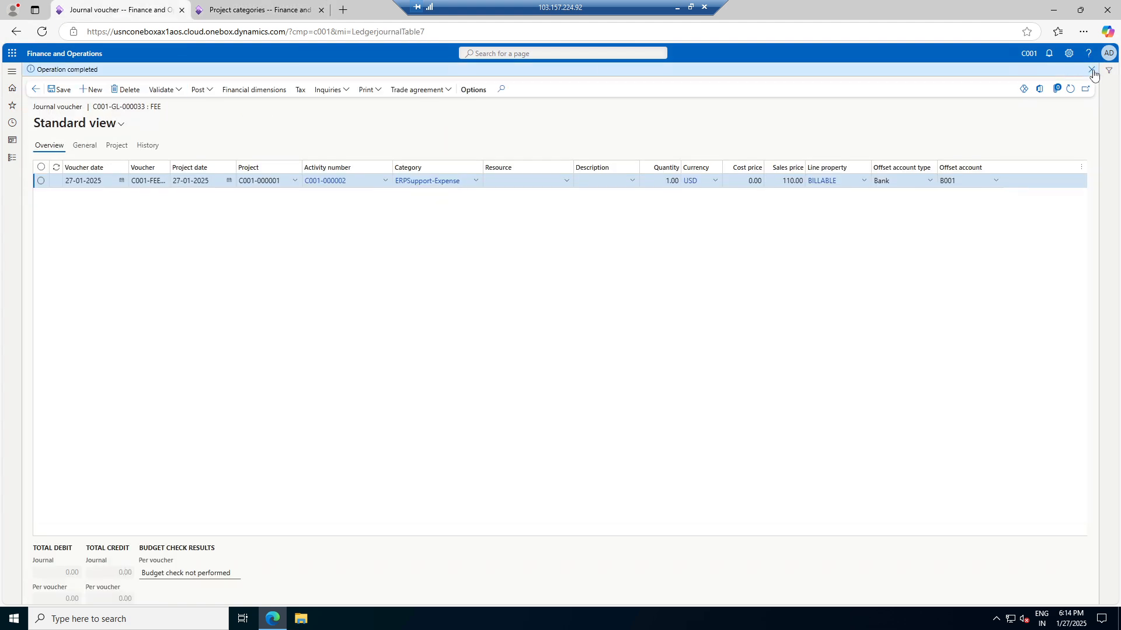
Validate the journal again and attempt to post it
{"action": "left_click", "coordinate": [171, 76]}
{"action": "left_click", "coordinate": [176, 106]}
{"action": "left_click", "coordinate": [210, 90]}
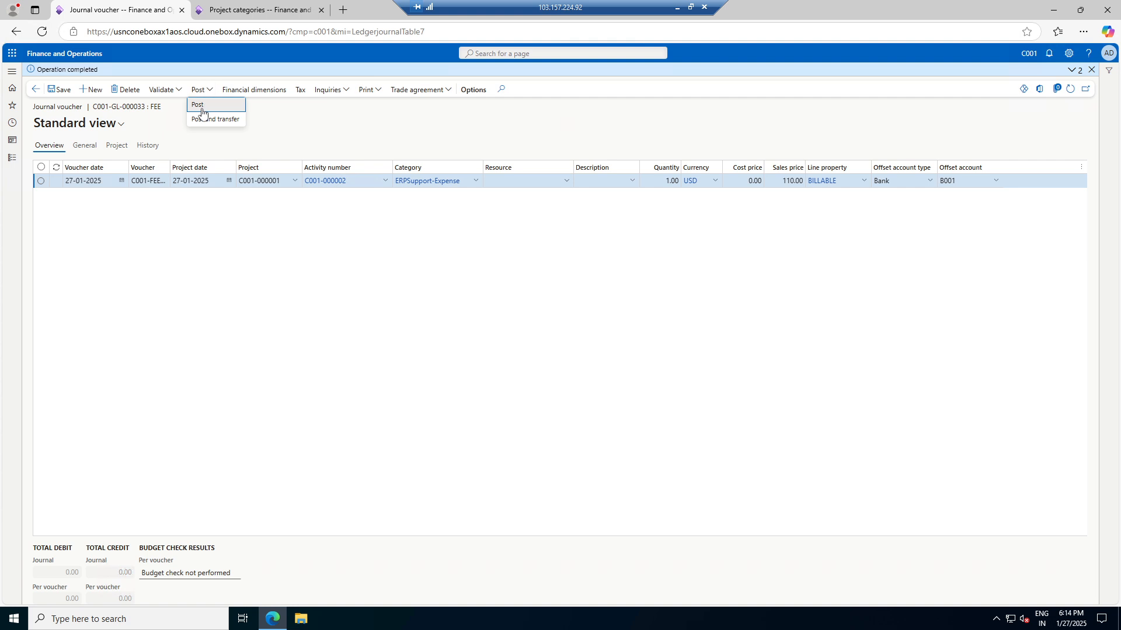
{"action": "left_click", "coordinate": [202, 105]}
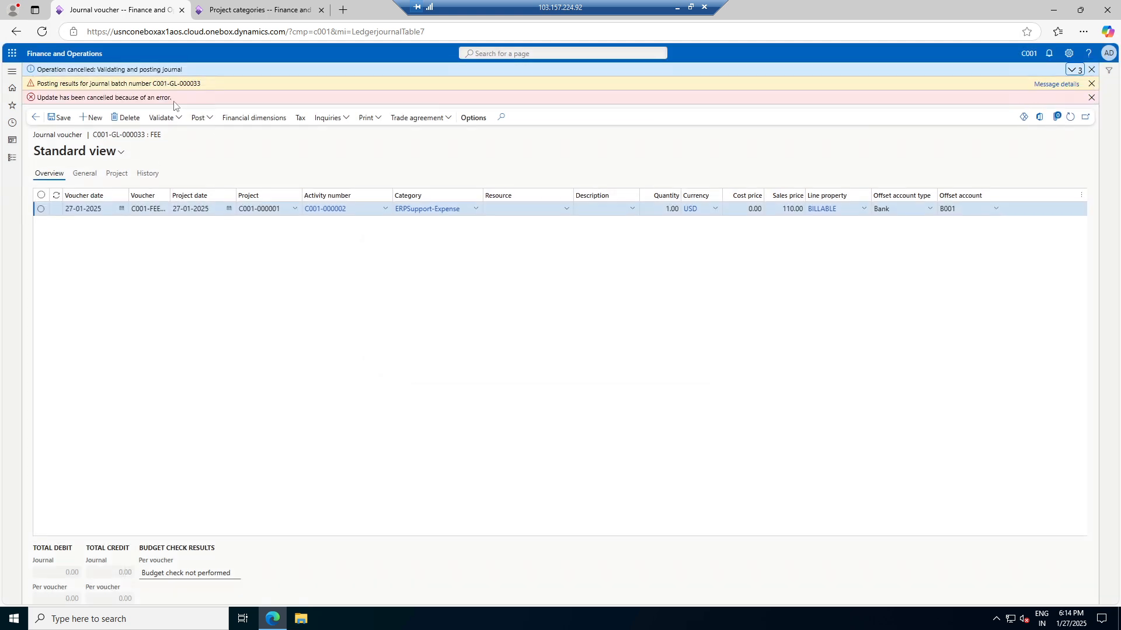
Review the 'Posting without amount cannot be made' error details, then edit the line's cost price
{"action": "left_click", "coordinate": [1064, 85]}
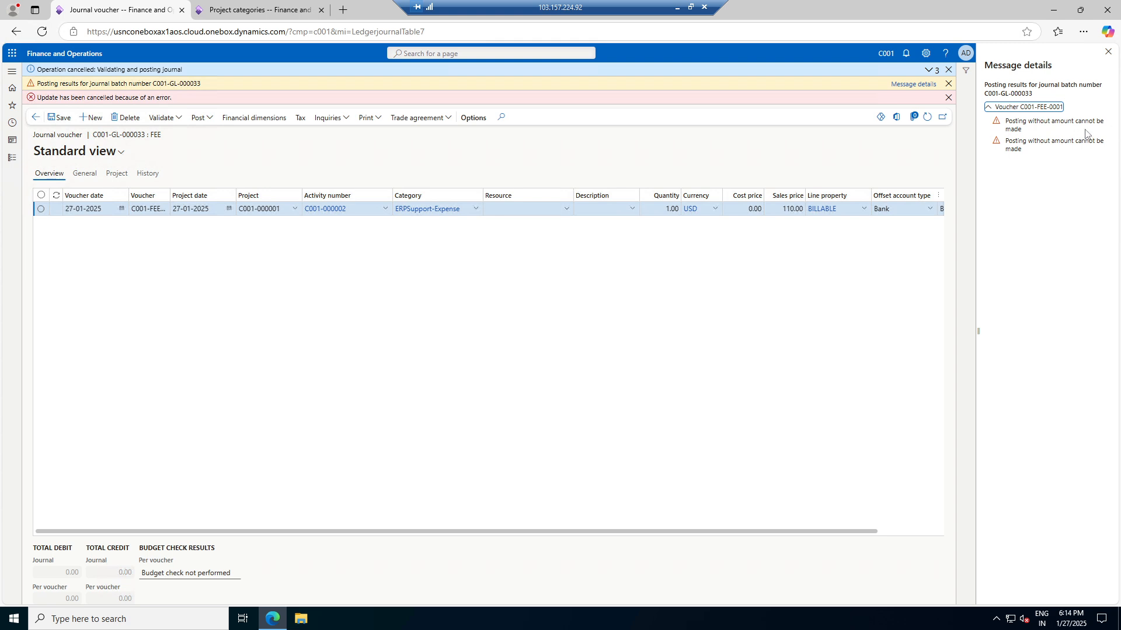
{"action": "left_click", "coordinate": [1109, 52]}
{"action": "left_click", "coordinate": [746, 209]}
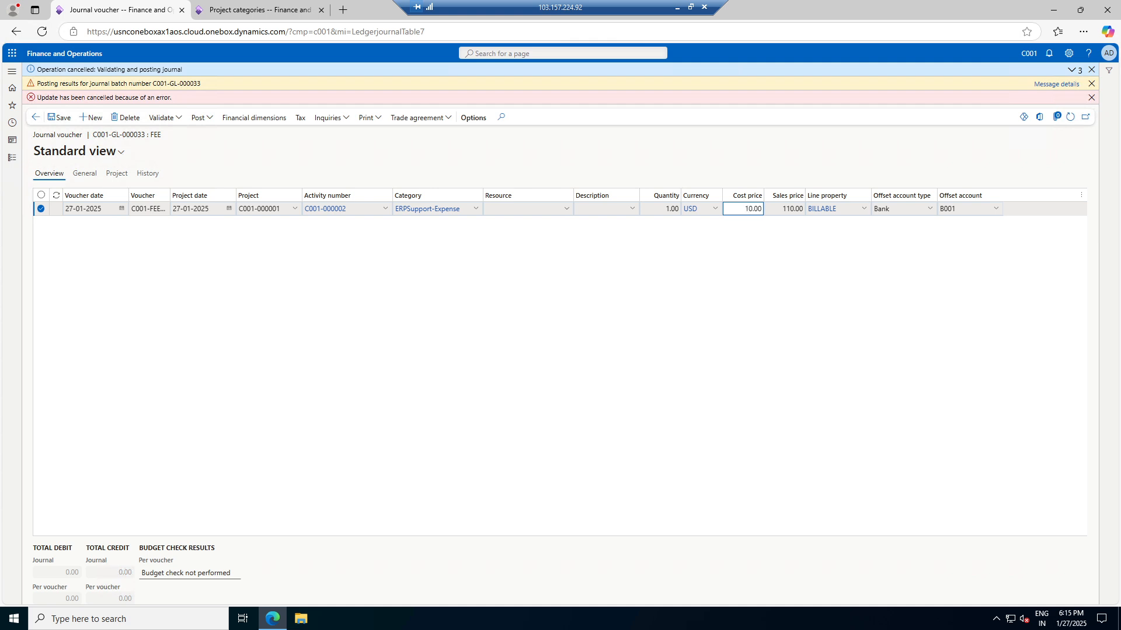
Enter a cost price of 100.00 on the FEE line, clear the messages, and save
{"action": "key", "text": "Tab"}
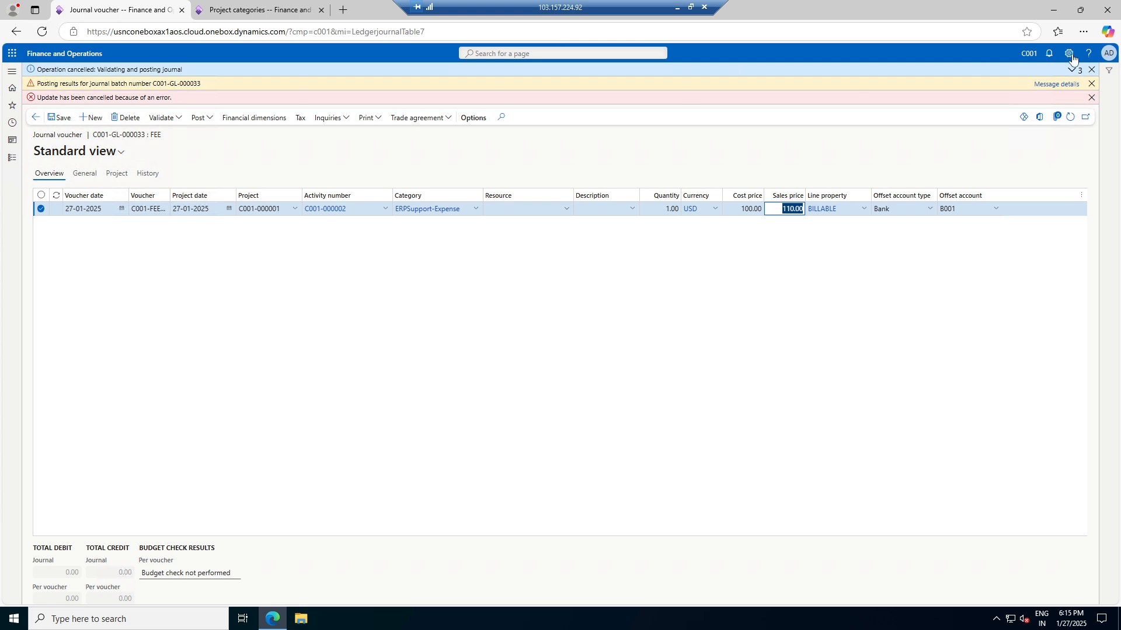
{"action": "left_click", "coordinate": [1091, 70]}
{"action": "left_click", "coordinate": [1092, 70]}
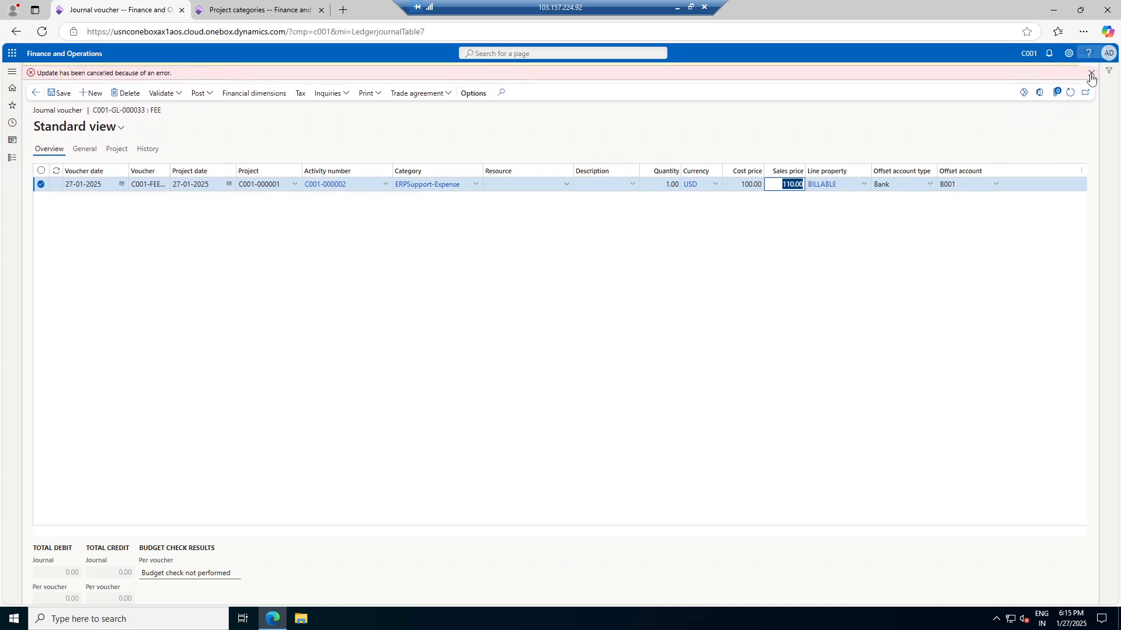
{"action": "left_click", "coordinate": [1091, 70]}
{"action": "left_click", "coordinate": [59, 76]}
Check the project's 100.00 expense cost price under All projects and save it
{"action": "left_click", "coordinate": [257, 11]}
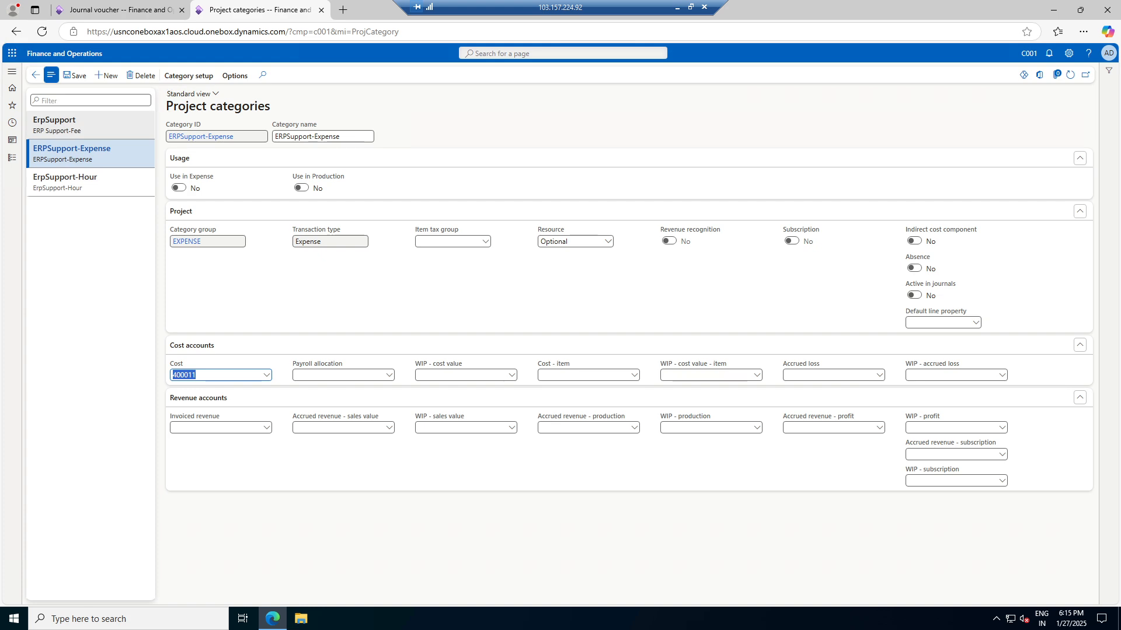
{"action": "left_click", "coordinate": [12, 157]}
{"action": "left_click", "coordinate": [153, 136]}
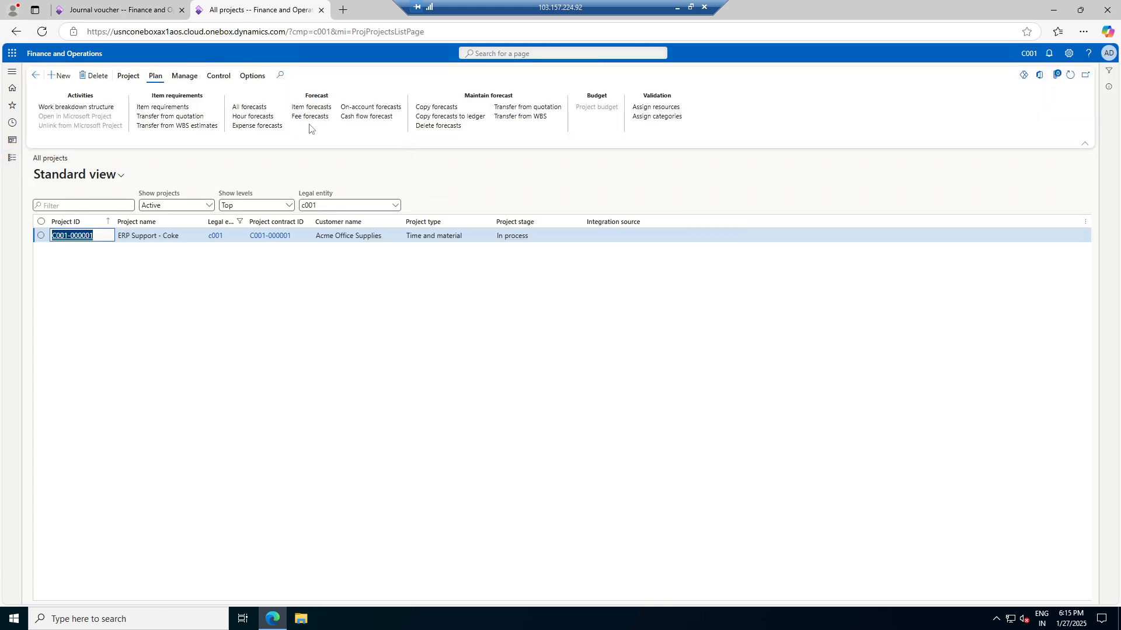
{"action": "left_click", "coordinate": [136, 80]}
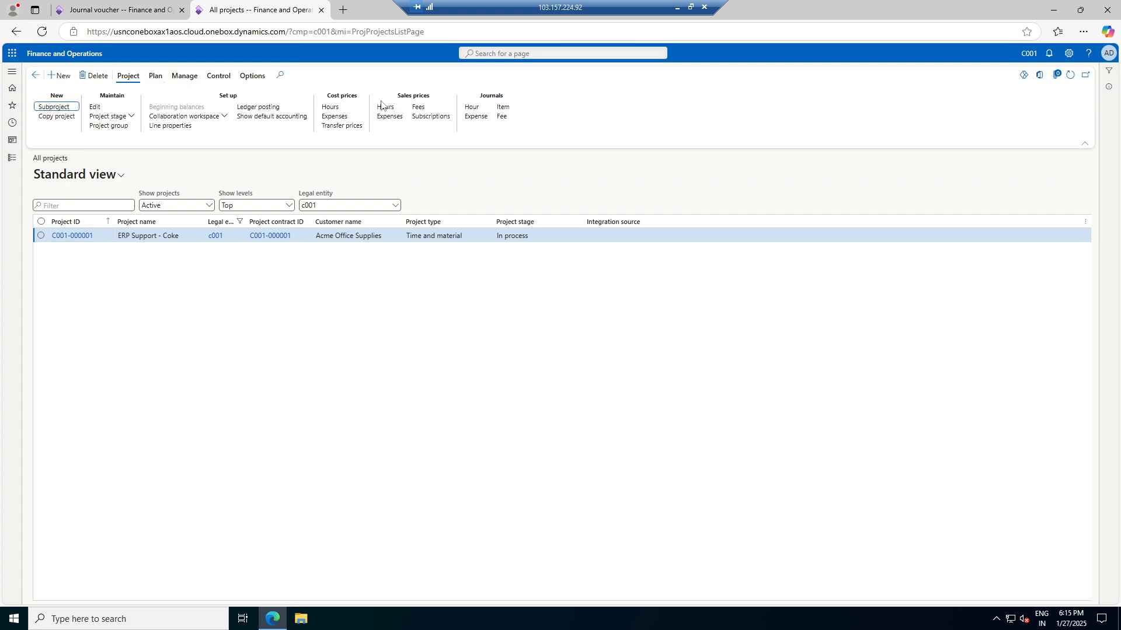
{"action": "left_click", "coordinate": [334, 116]}
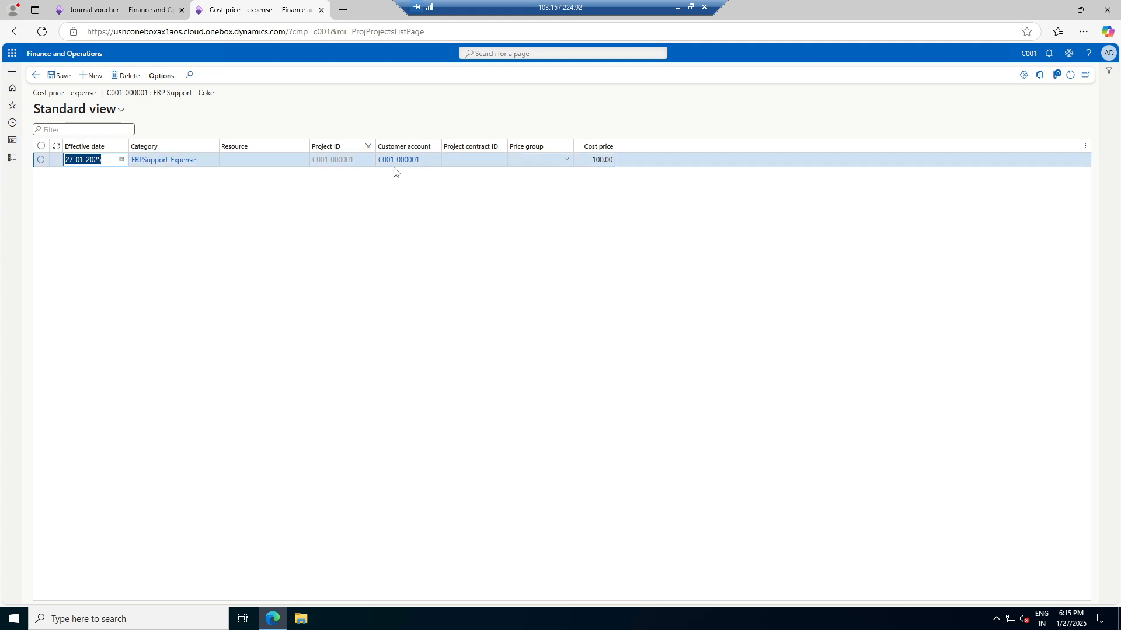
{"action": "left_click", "coordinate": [60, 76]}
{"action": "left_click", "coordinate": [157, 10]}
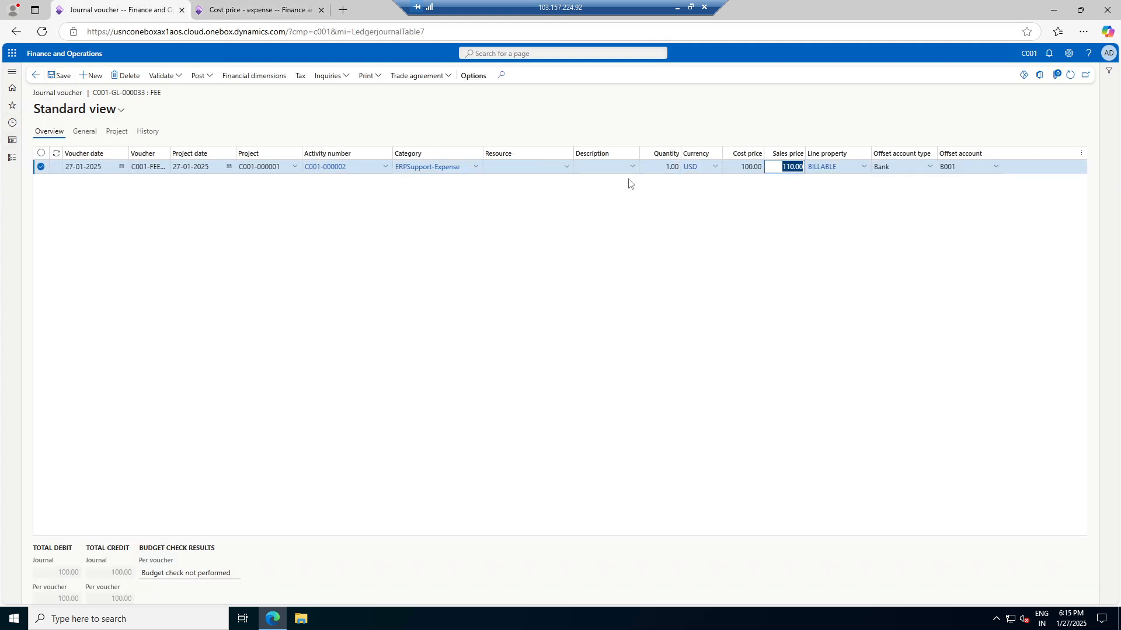
Simulate posting the FEE journal to confirm it has no errors
{"action": "left_click", "coordinate": [199, 76]}
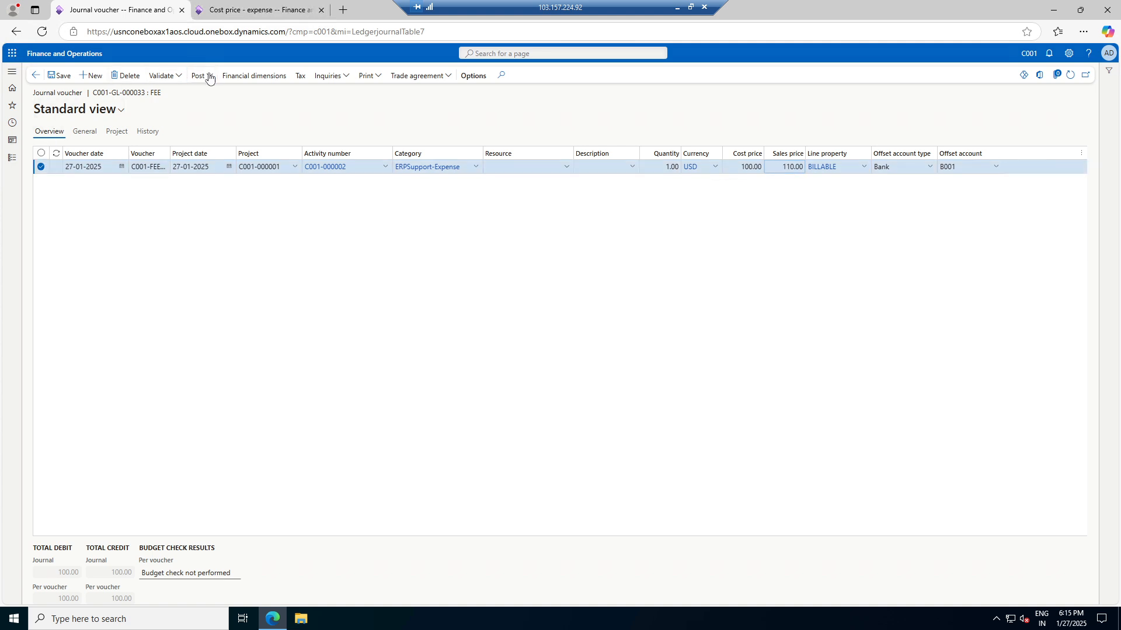
{"action": "left_click", "coordinate": [166, 77]}
{"action": "left_click", "coordinate": [168, 77]}
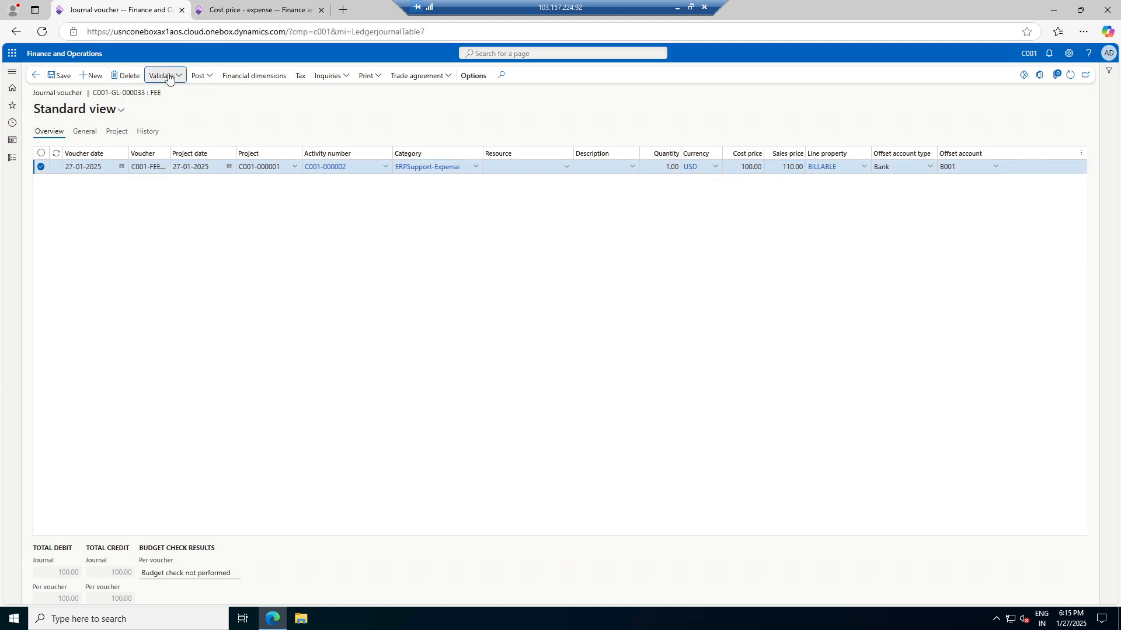
{"action": "left_click", "coordinate": [178, 120]}
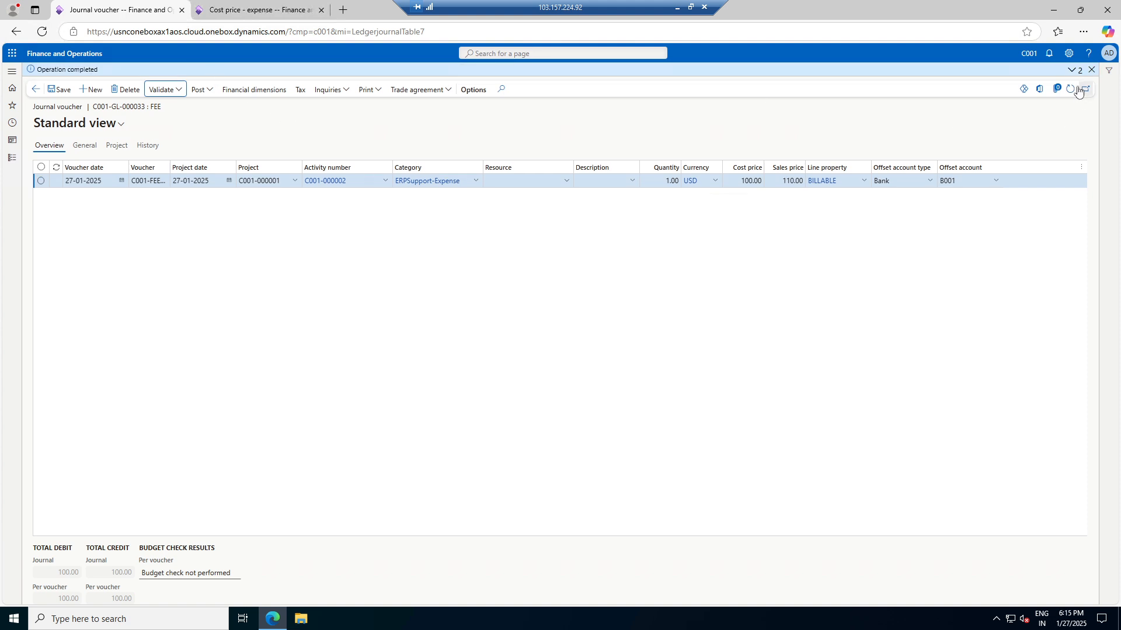
{"action": "left_click", "coordinate": [1091, 69]}
Post the journal and request a printout of it
{"action": "left_click", "coordinate": [196, 76]}
{"action": "left_click", "coordinate": [198, 91]}
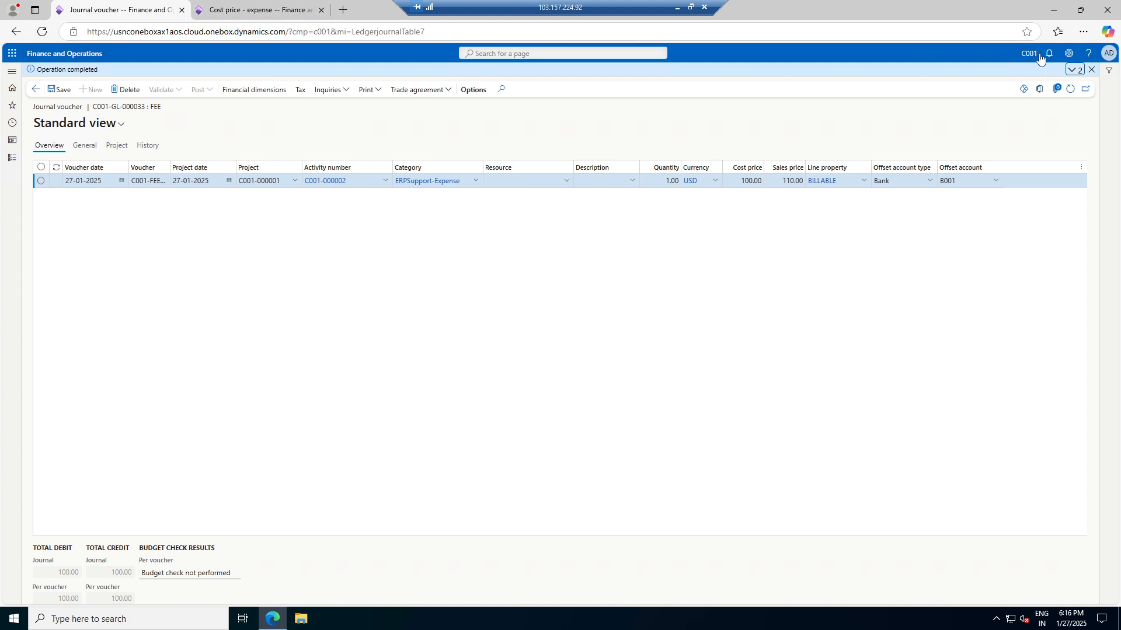
{"action": "left_click", "coordinate": [376, 92]}
{"action": "left_click", "coordinate": [375, 105]}
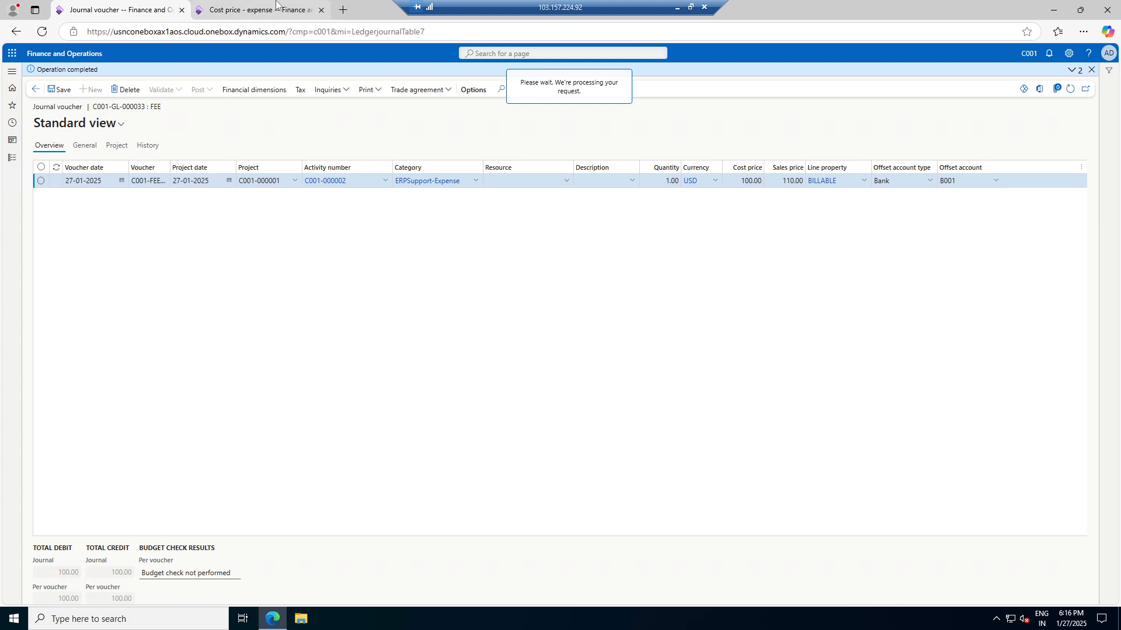
From All projects, open Project invoice proposals and choose New > Invoice proposal
{"action": "left_click", "coordinate": [216, 10]}
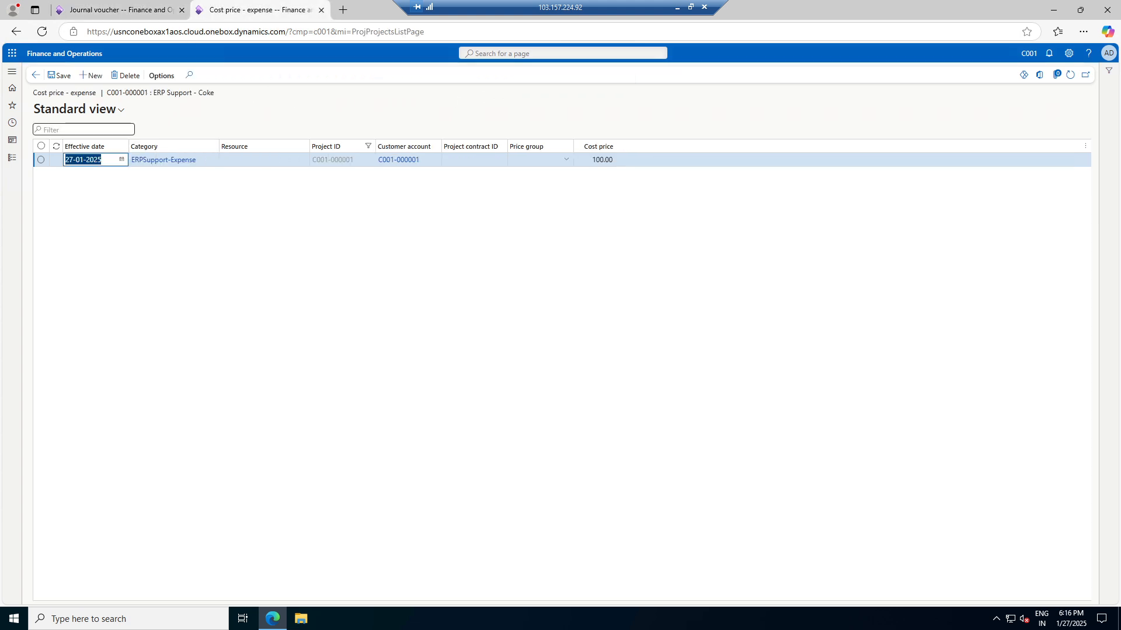
{"action": "left_click", "coordinate": [12, 158]}
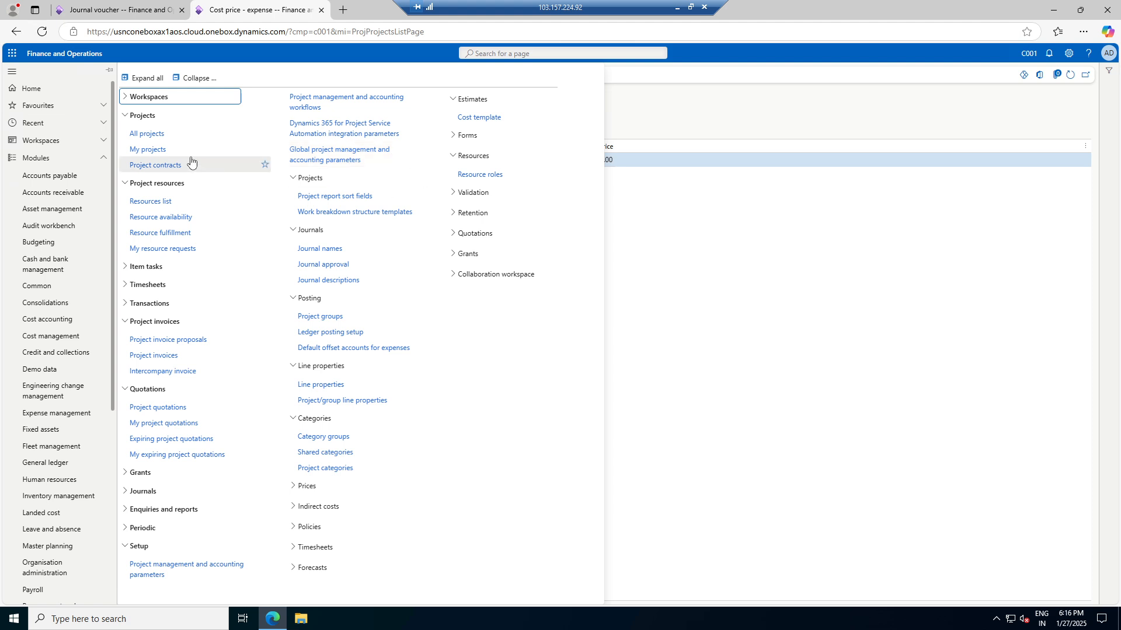
{"action": "left_click", "coordinate": [143, 134]}
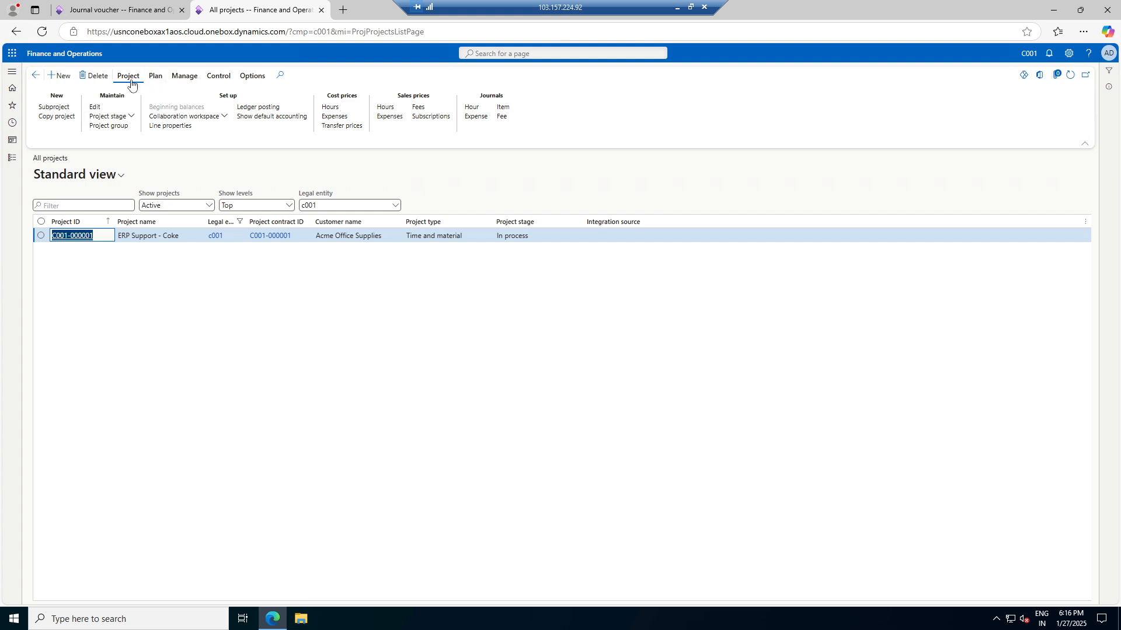
{"action": "left_click", "coordinate": [185, 77]}
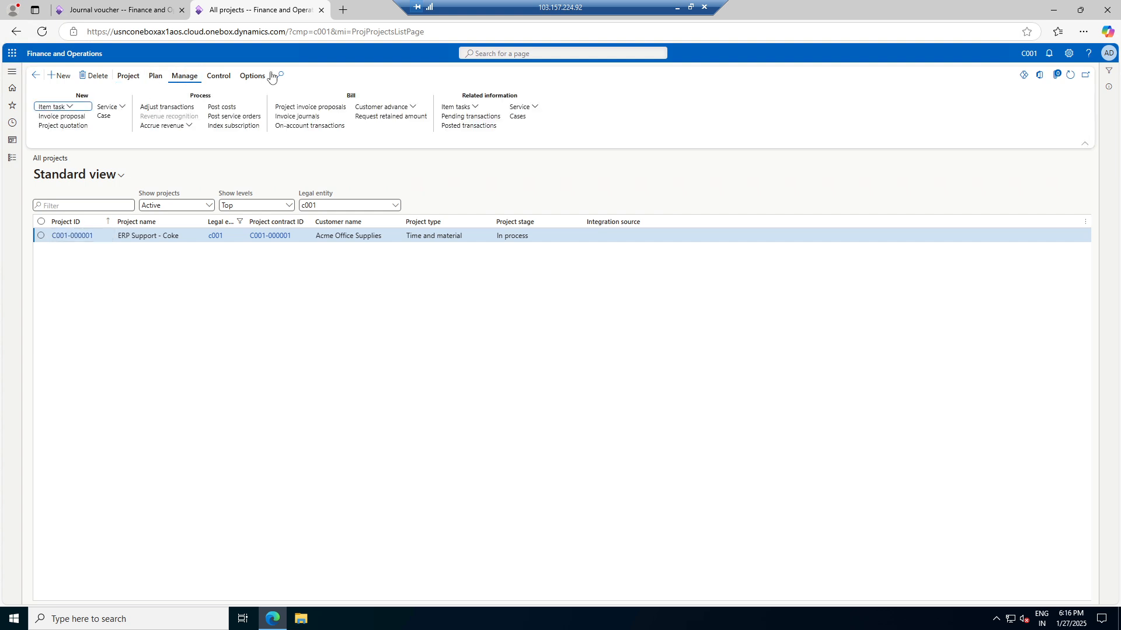
{"action": "left_click", "coordinate": [325, 110]}
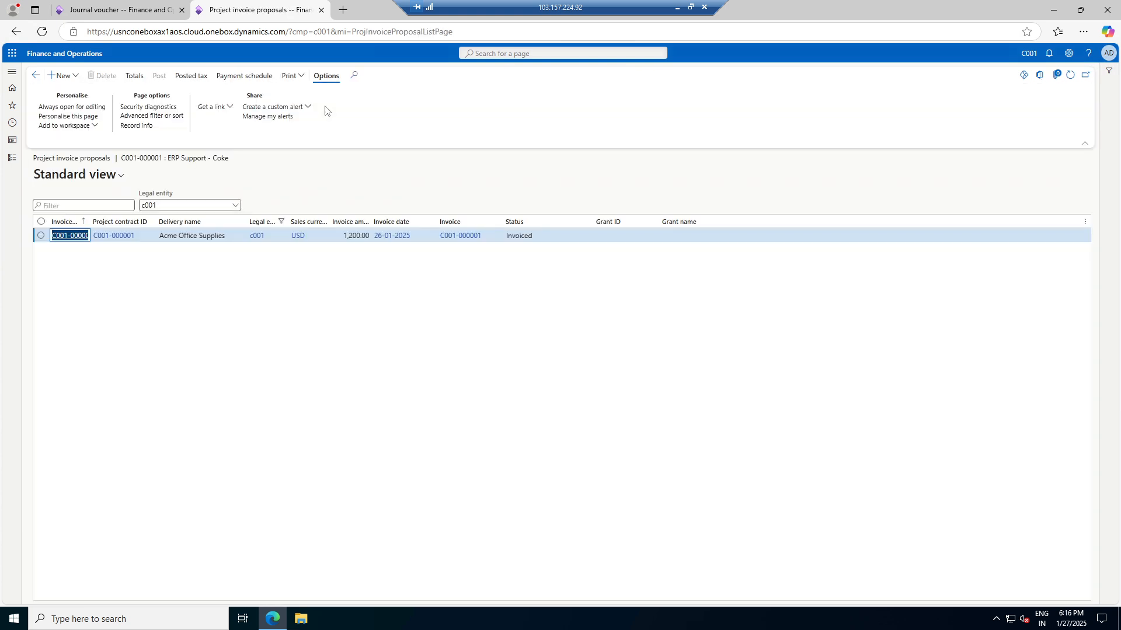
{"action": "left_click", "coordinate": [76, 78]}
{"action": "left_click", "coordinate": [73, 91]}
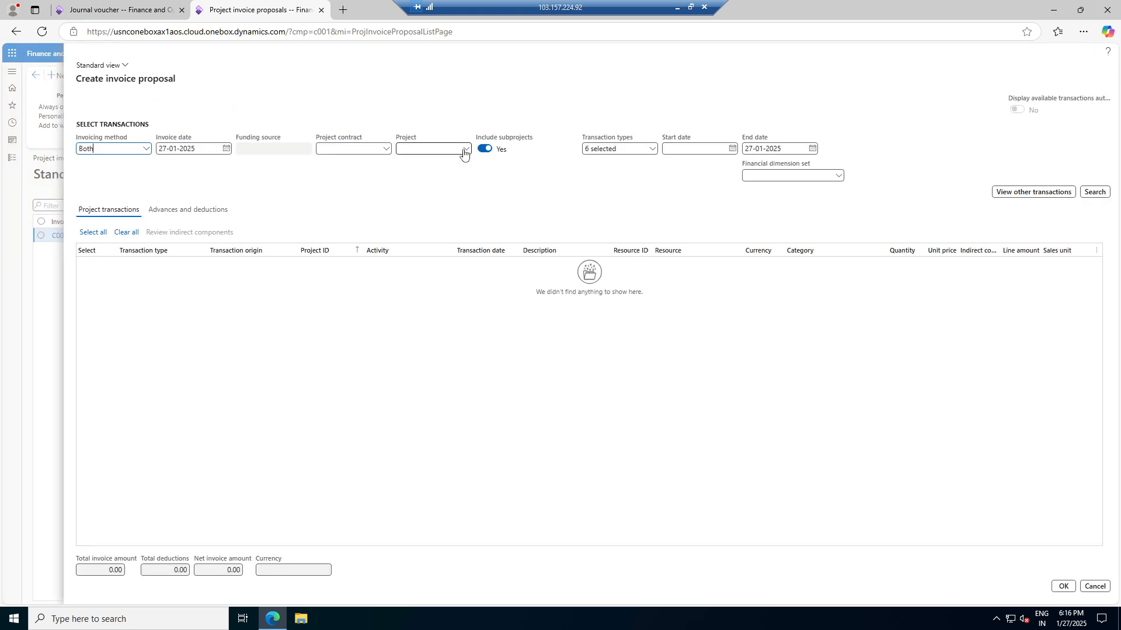
Select project C001-000001, search its transactions, and tick the 110.00 Expense row
{"action": "left_click", "coordinate": [470, 150]}
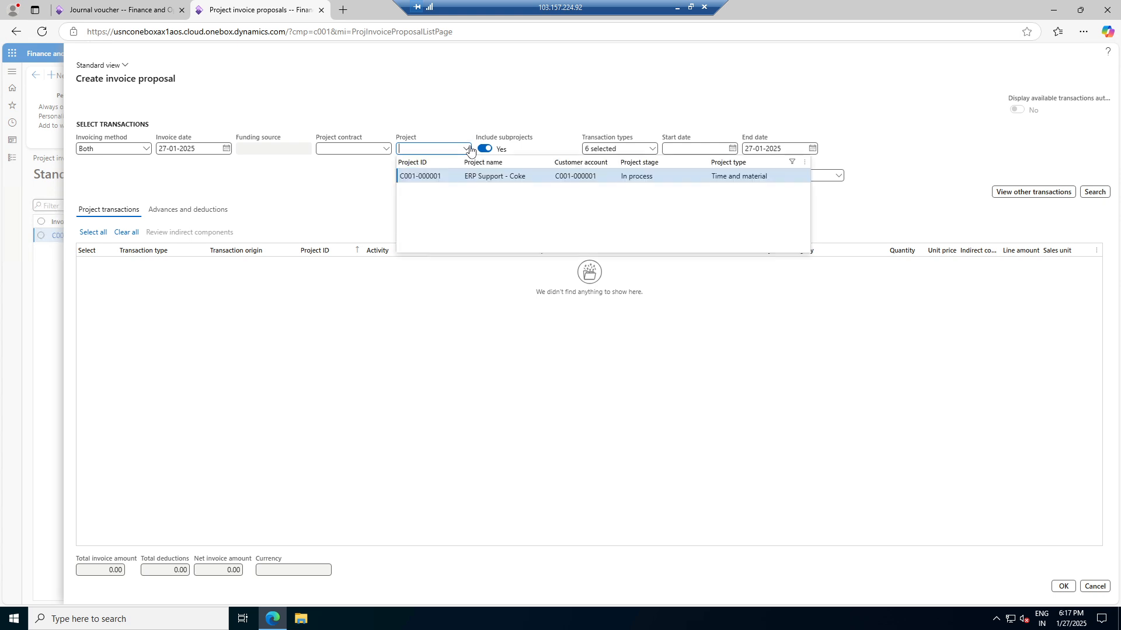
{"action": "left_click", "coordinate": [433, 175]}
{"action": "left_click", "coordinate": [1095, 192]}
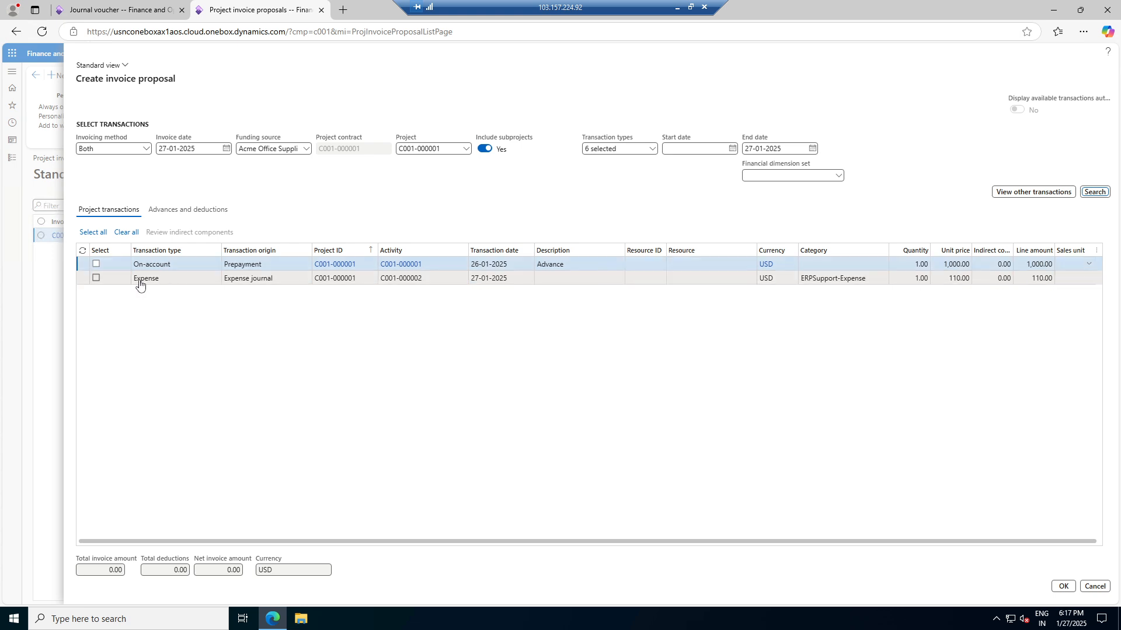
{"action": "left_click", "coordinate": [96, 279]}
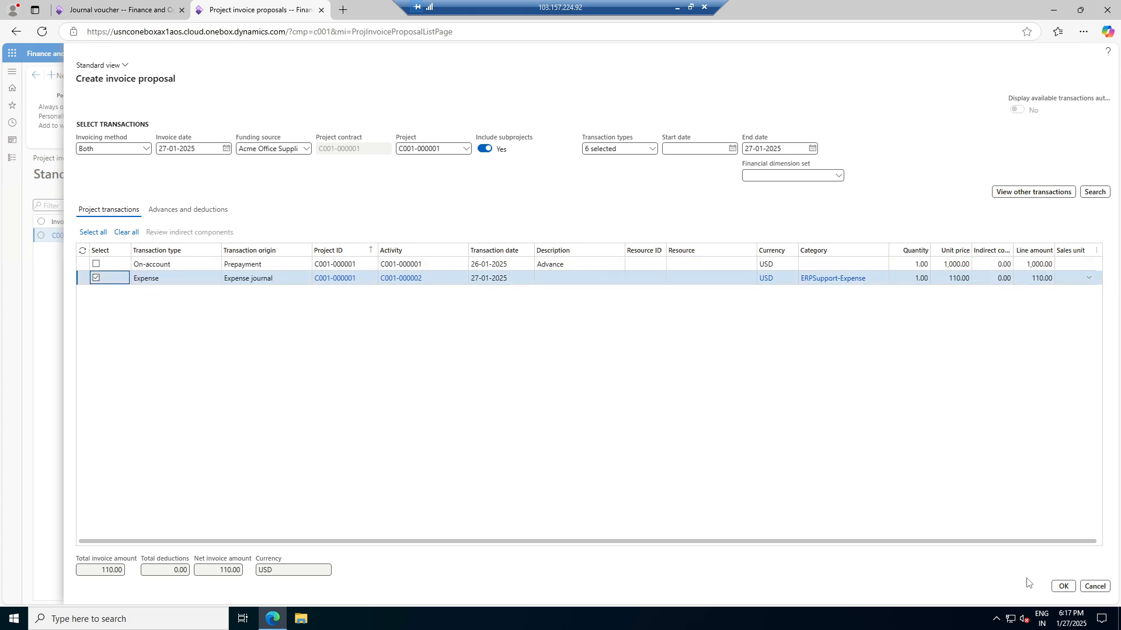
Create invoice proposal C001-000011 with the expense line described 'Expense for Project Visit'
{"action": "left_click", "coordinate": [1063, 586]}
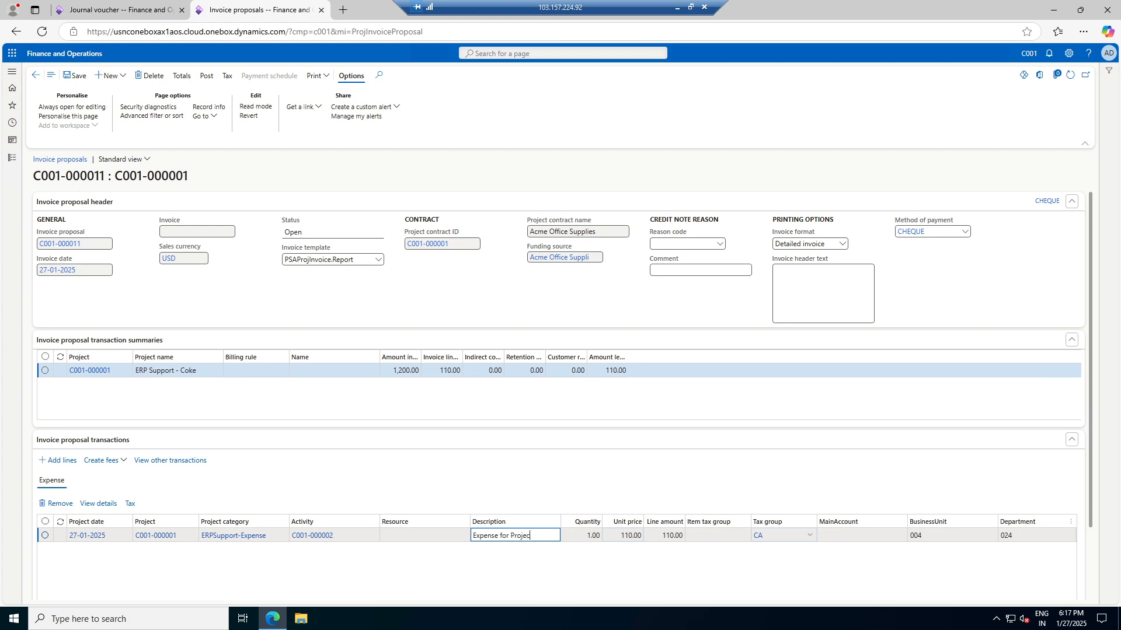
{"action": "key", "text": "Tab"}
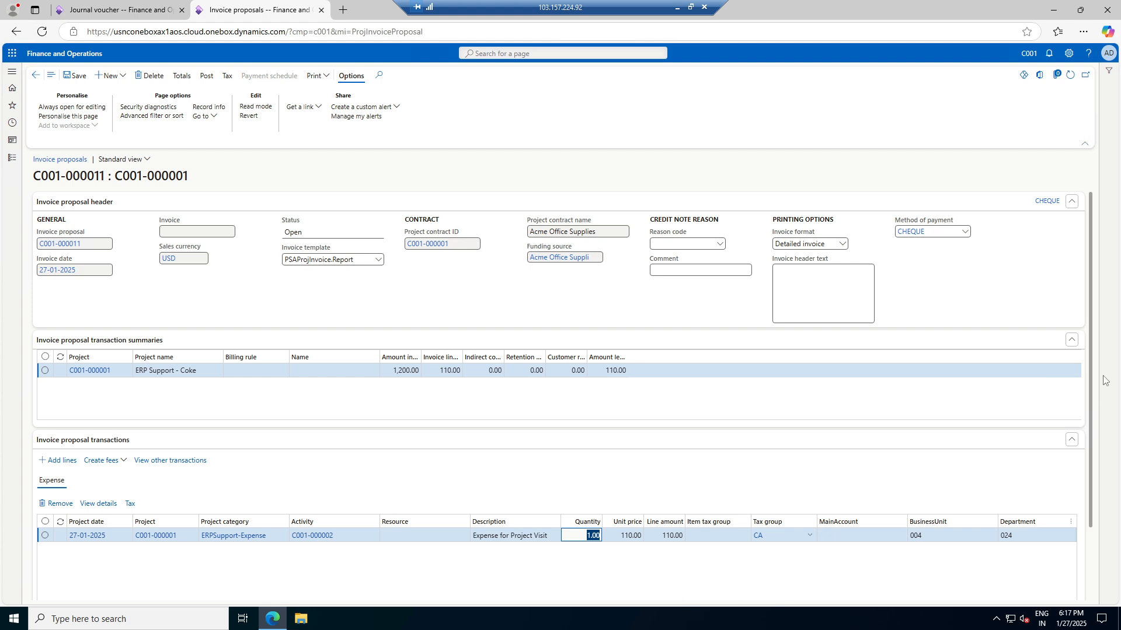
{"action": "scroll", "coordinate": [1065, 253], "scroll_direction": "down", "scroll_amount": 1}
{"action": "scroll", "coordinate": [1065, 253], "scroll_direction": "up", "scroll_amount": 1}
{"action": "left_click", "coordinate": [315, 76]}
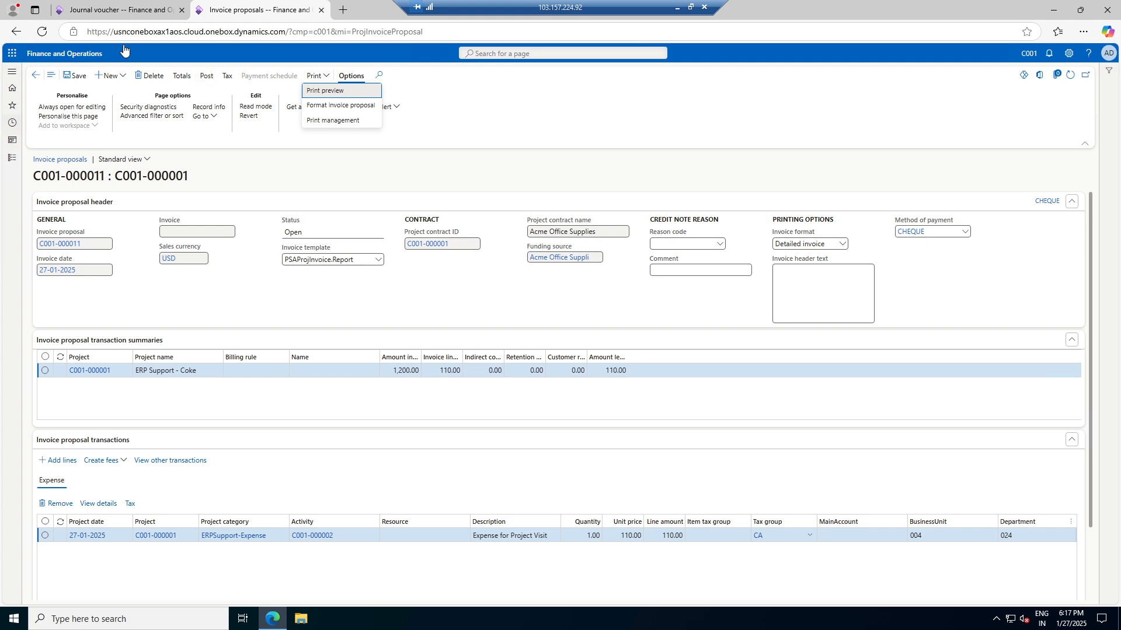
Close the print options and return to invoice proposal C001-000011
{"action": "left_click", "coordinate": [129, 5]}
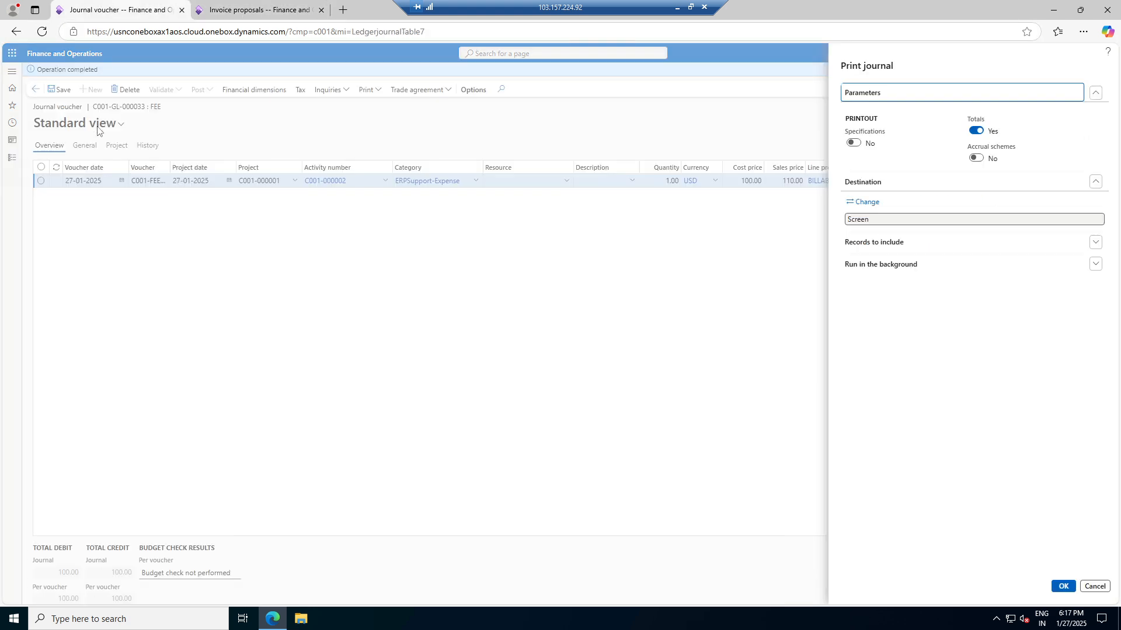
{"action": "left_click", "coordinate": [244, 10]}
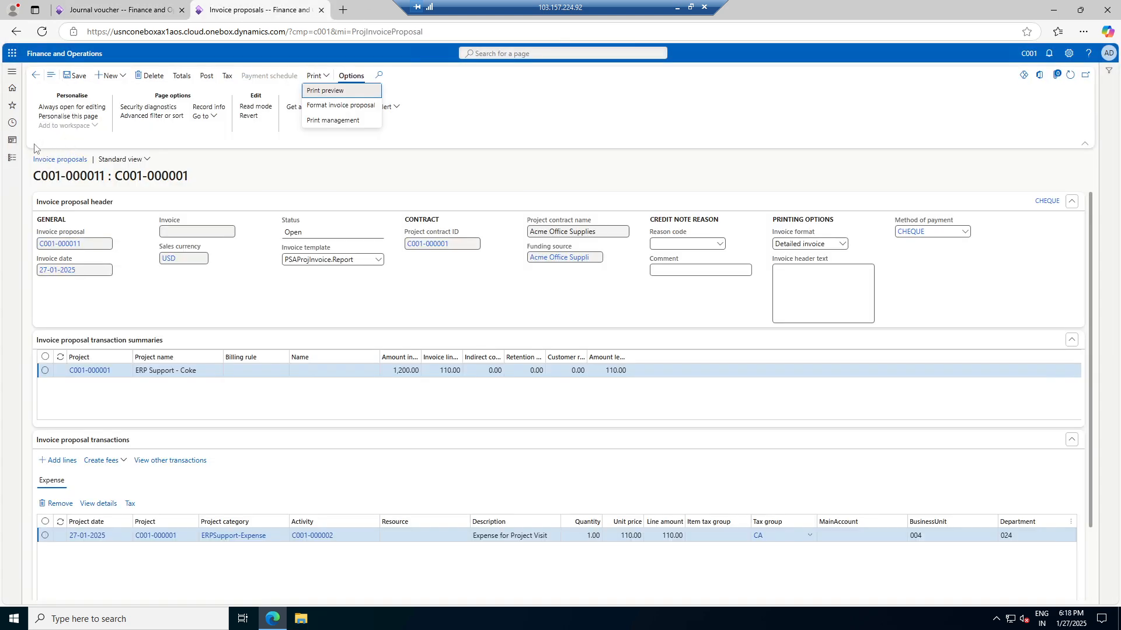
{"action": "key", "text": "Escape"}
{"action": "left_click", "coordinate": [9, 166]}
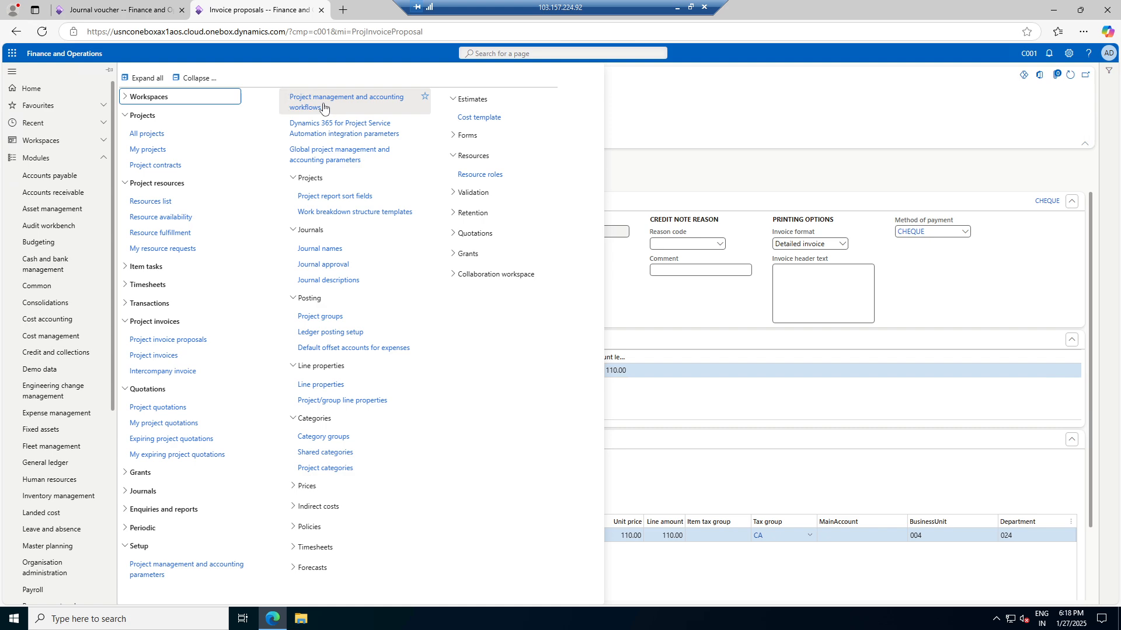
Duplicate the invoice proposal page into a new browser tab, keeping the original open
{"action": "right_click", "coordinate": [284, 8]}
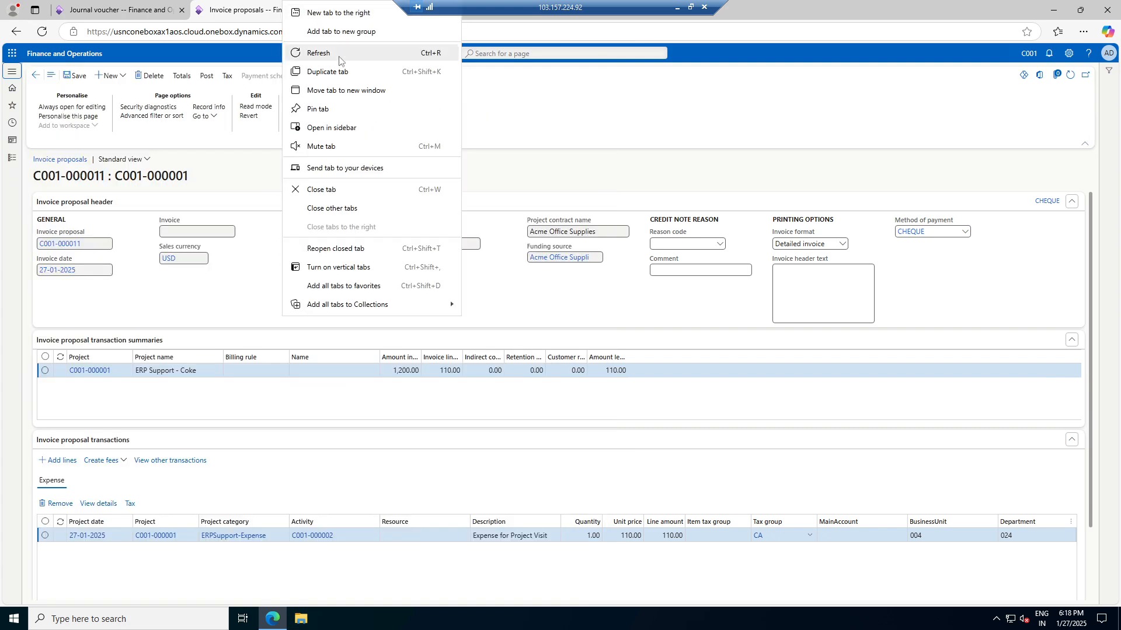
{"action": "left_click", "coordinate": [328, 72]}
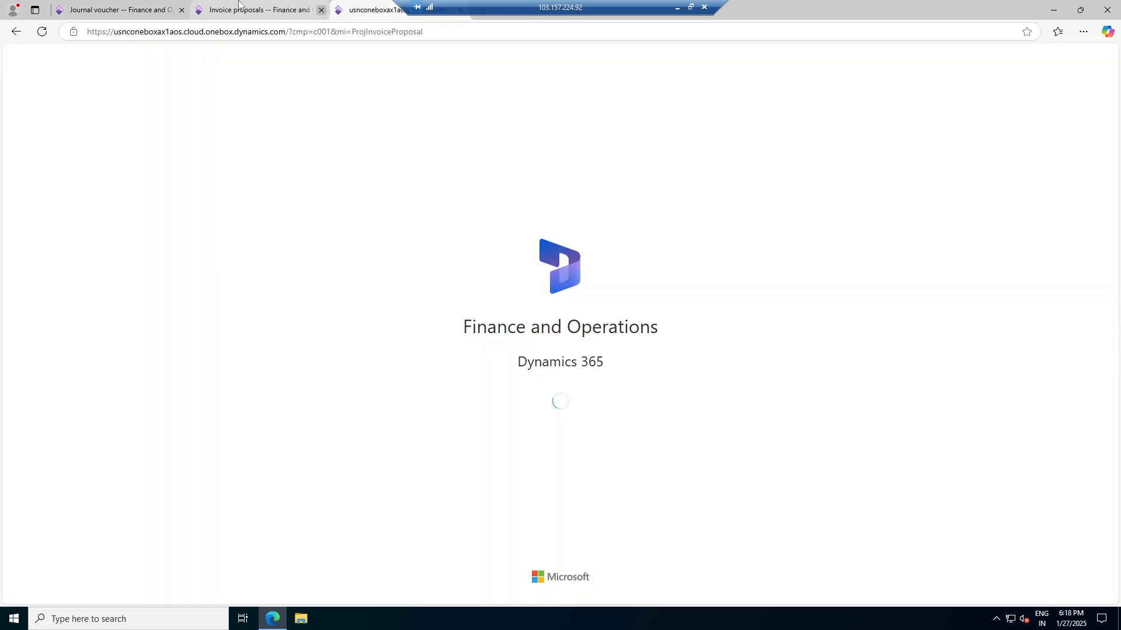
{"action": "left_click", "coordinate": [239, 7]}
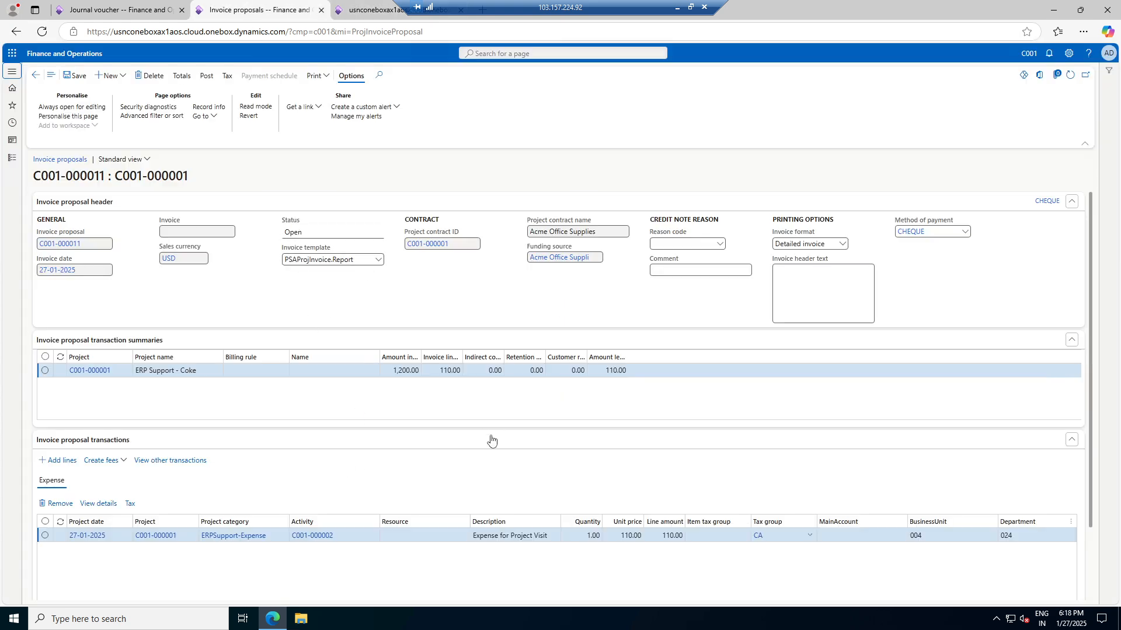
Post invoice proposal C001-000011 without printing
{"action": "left_click", "coordinate": [207, 75]}
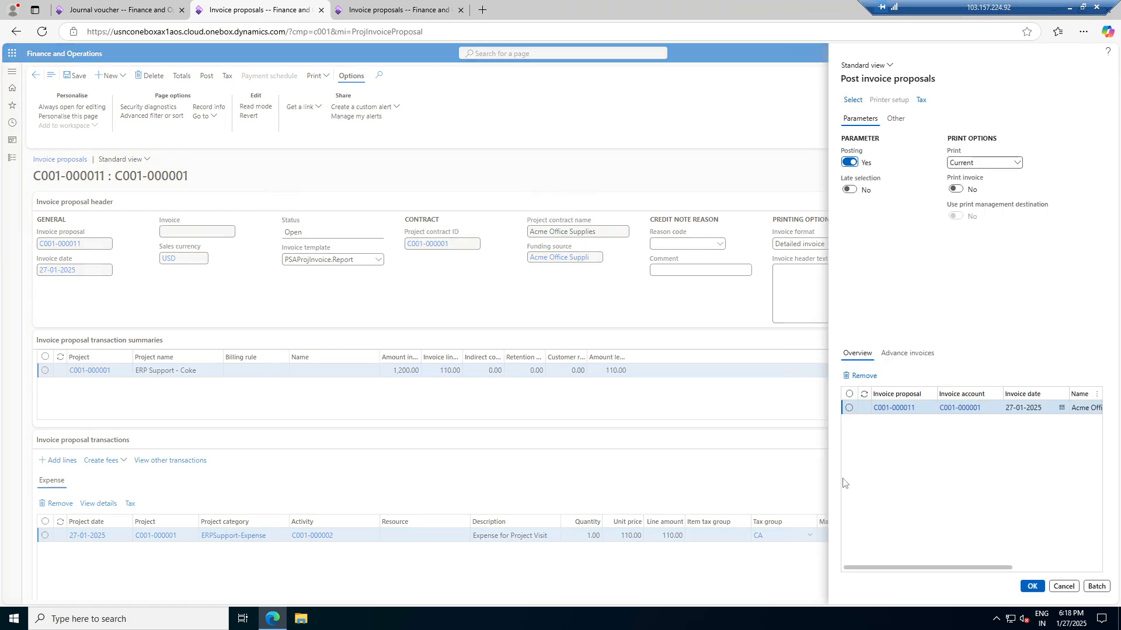
{"action": "left_click", "coordinate": [850, 408]}
{"action": "left_click", "coordinate": [1032, 586]}
{"action": "left_click", "coordinate": [657, 299]}
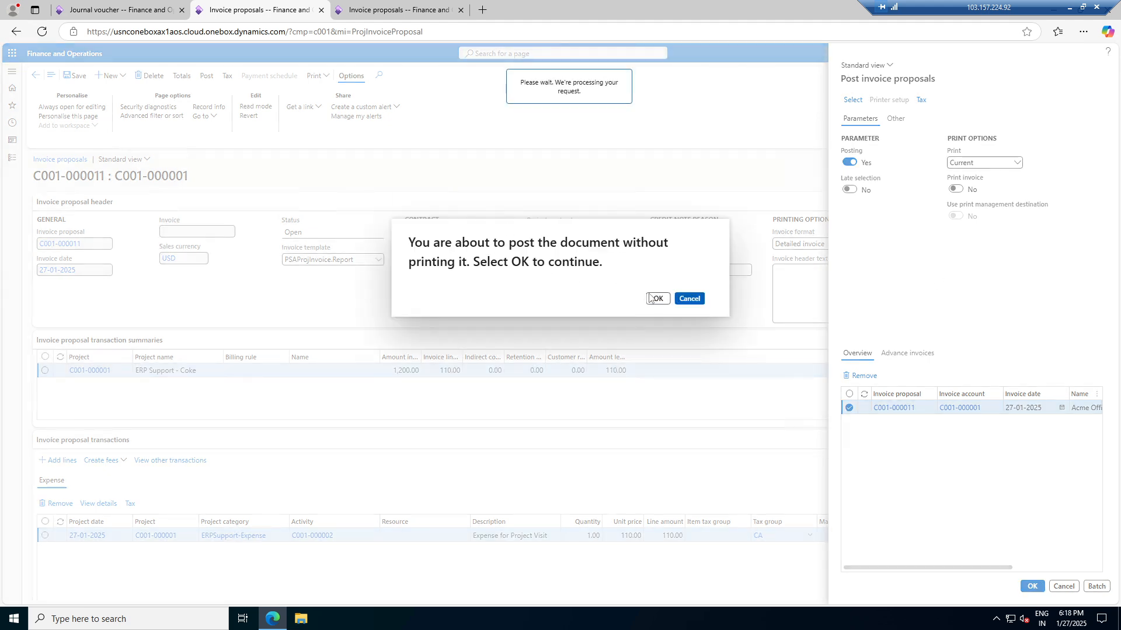
In the other tab, open the Accounts receivable All customers list
{"action": "left_click", "coordinate": [351, 8]}
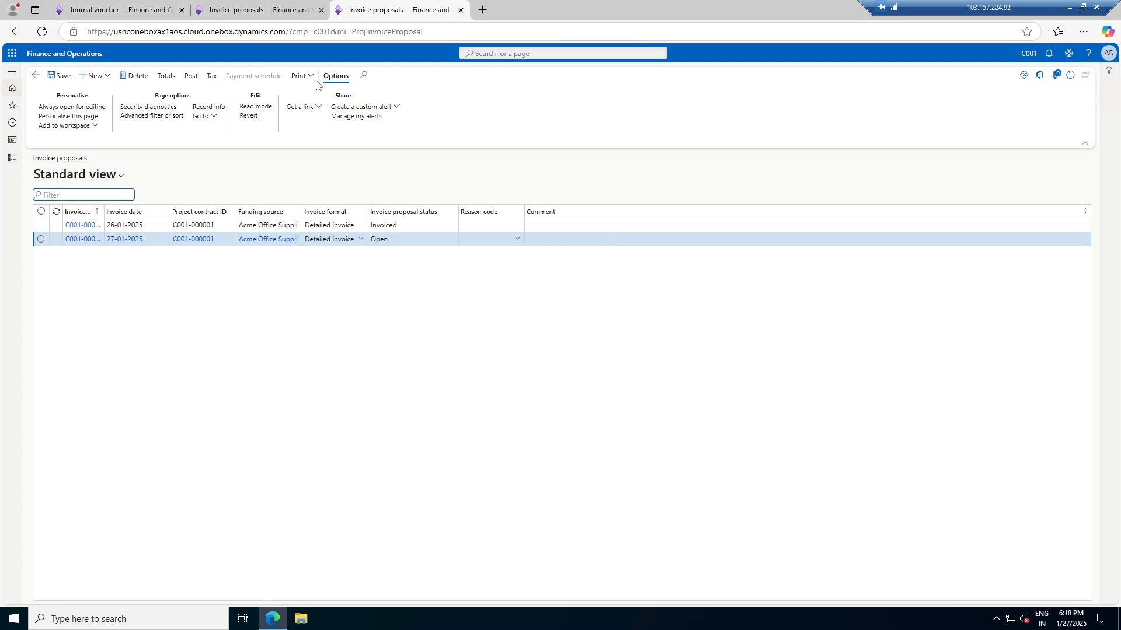
{"action": "left_click", "coordinate": [12, 158]}
{"action": "left_click", "coordinate": [59, 194]}
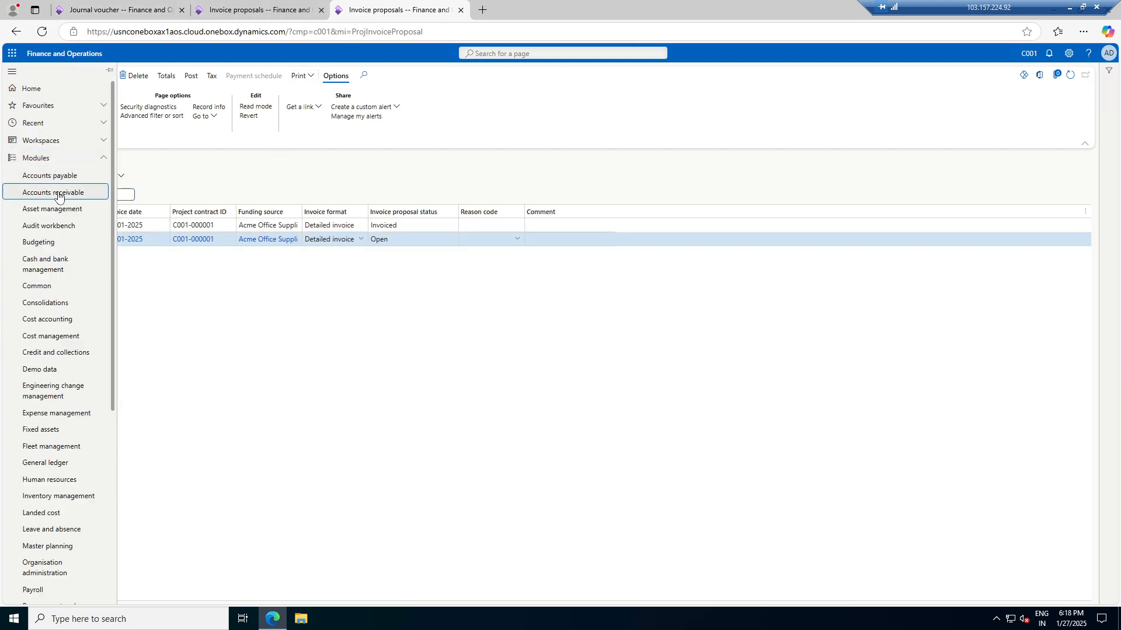
{"action": "left_click", "coordinate": [161, 136]}
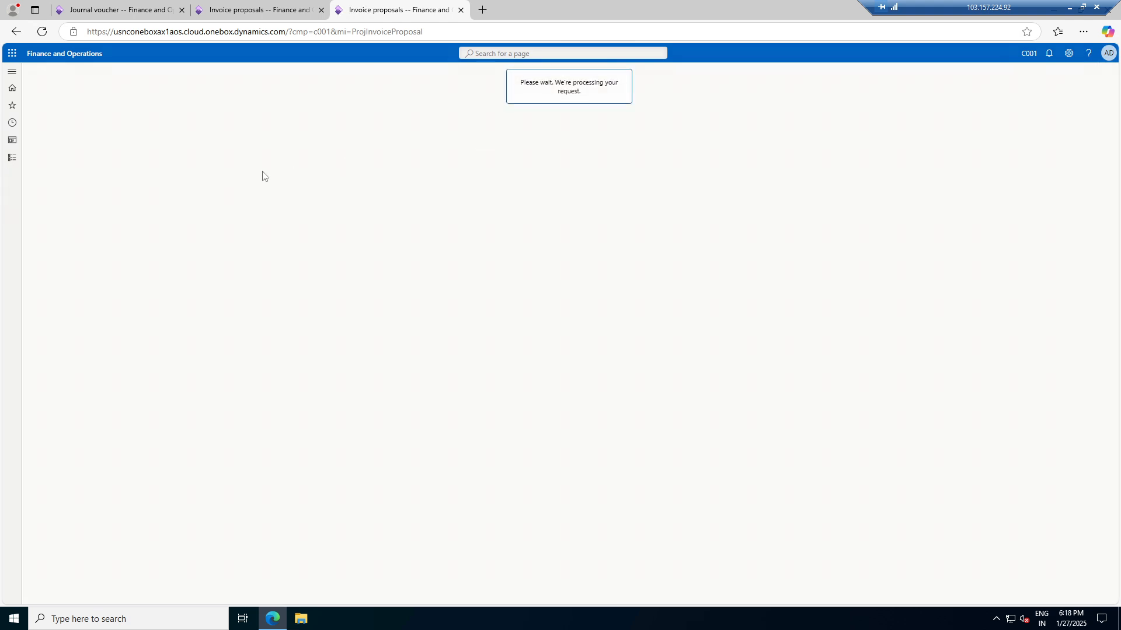
{"action": "left_click", "coordinate": [287, 5]}
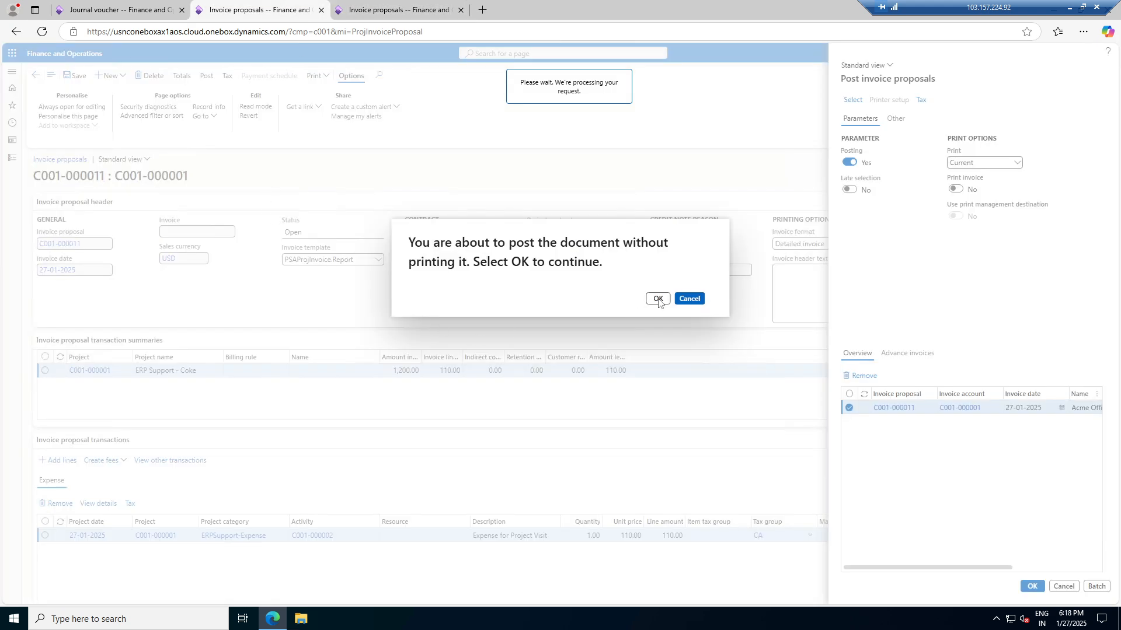
{"action": "left_click", "coordinate": [397, 10]}
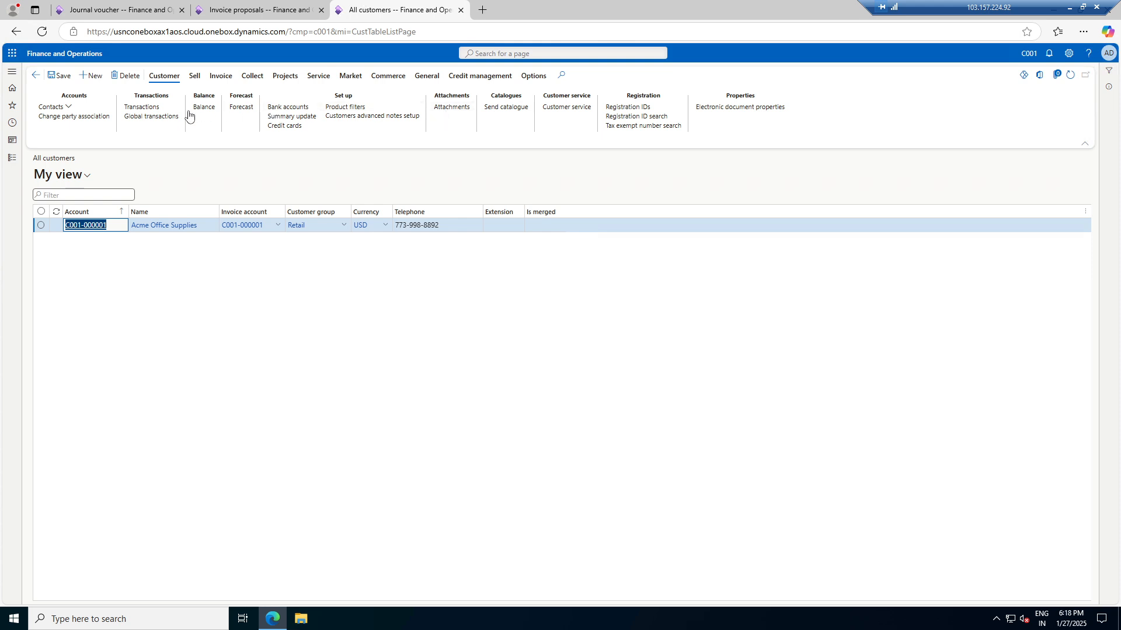
Review the customer's transactions, then show the posting errors about the missing Invoiced revenue account for C001-000001
{"action": "left_click", "coordinate": [151, 111]}
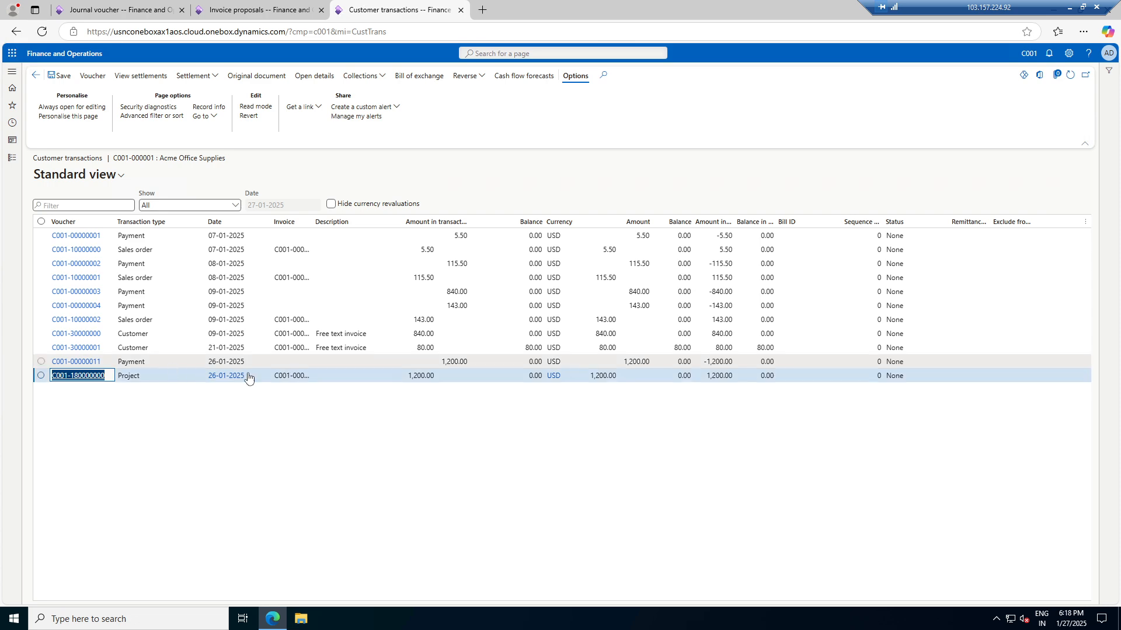
{"action": "left_click", "coordinate": [257, 9]}
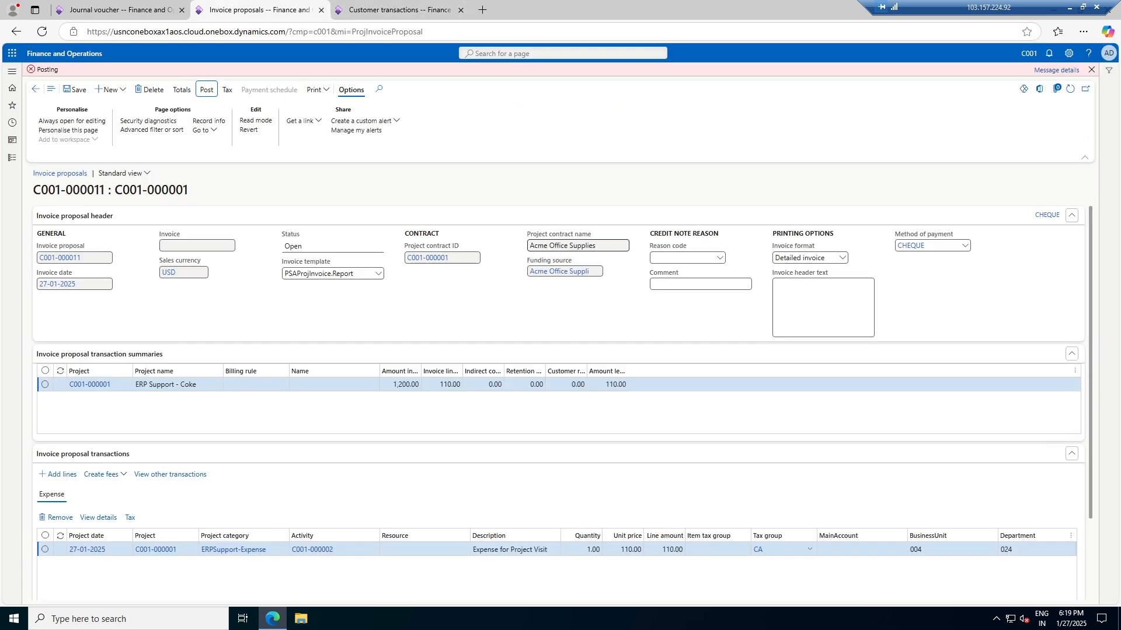
{"action": "left_click", "coordinate": [1055, 71]}
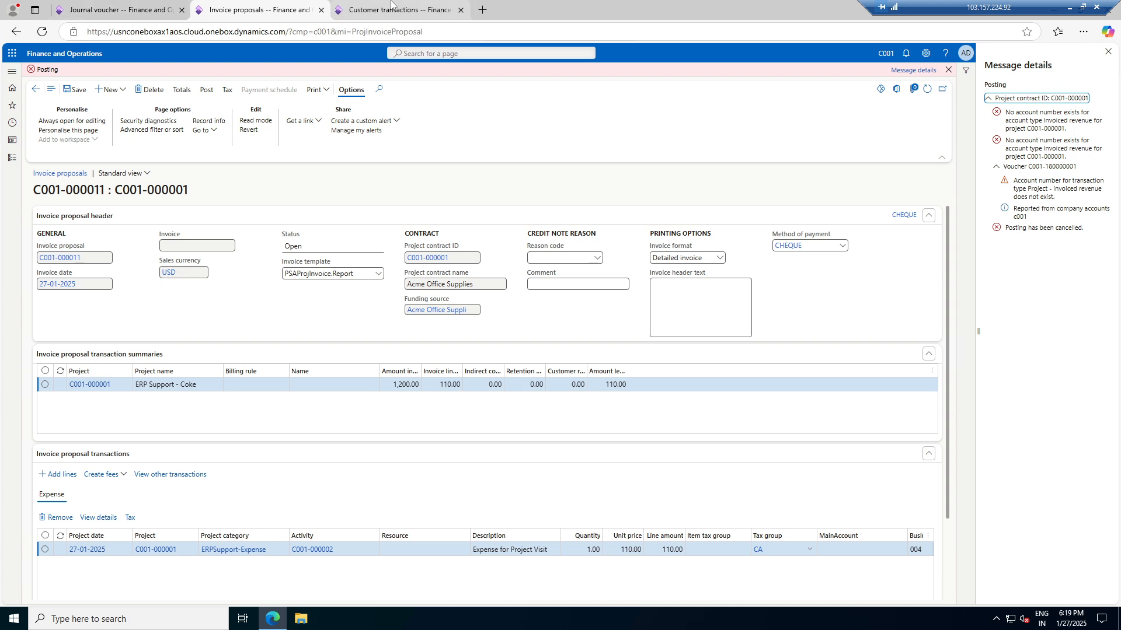
Duplicate the Customer transactions page into a fourth browser tab
{"action": "left_click", "coordinate": [147, 5]}
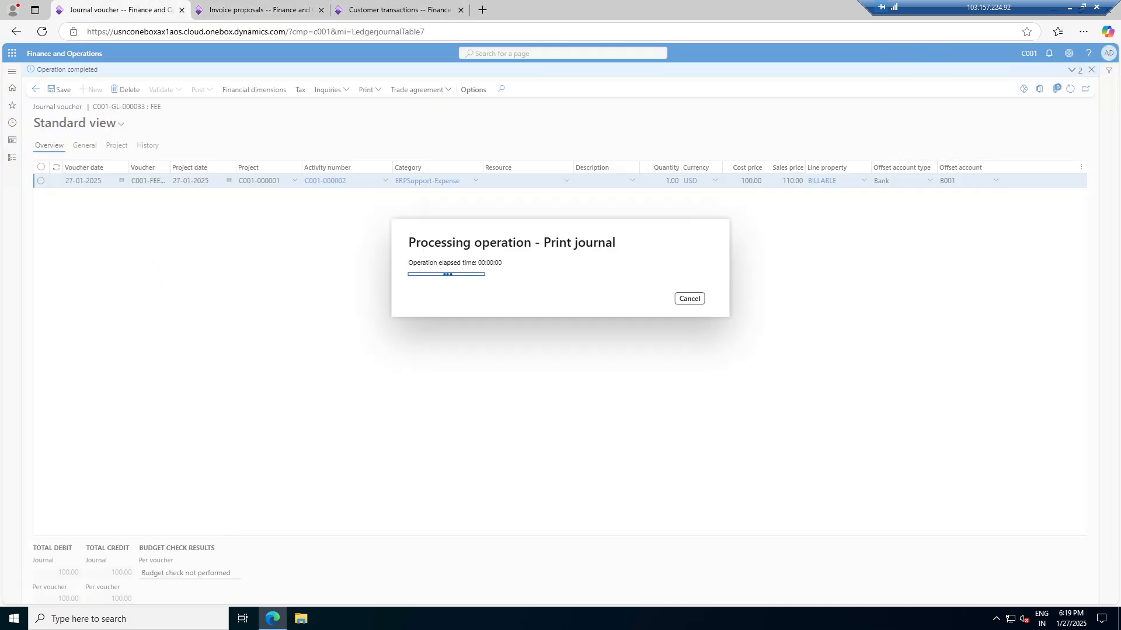
{"action": "left_click", "coordinate": [227, 4]}
{"action": "left_click", "coordinate": [365, 7]}
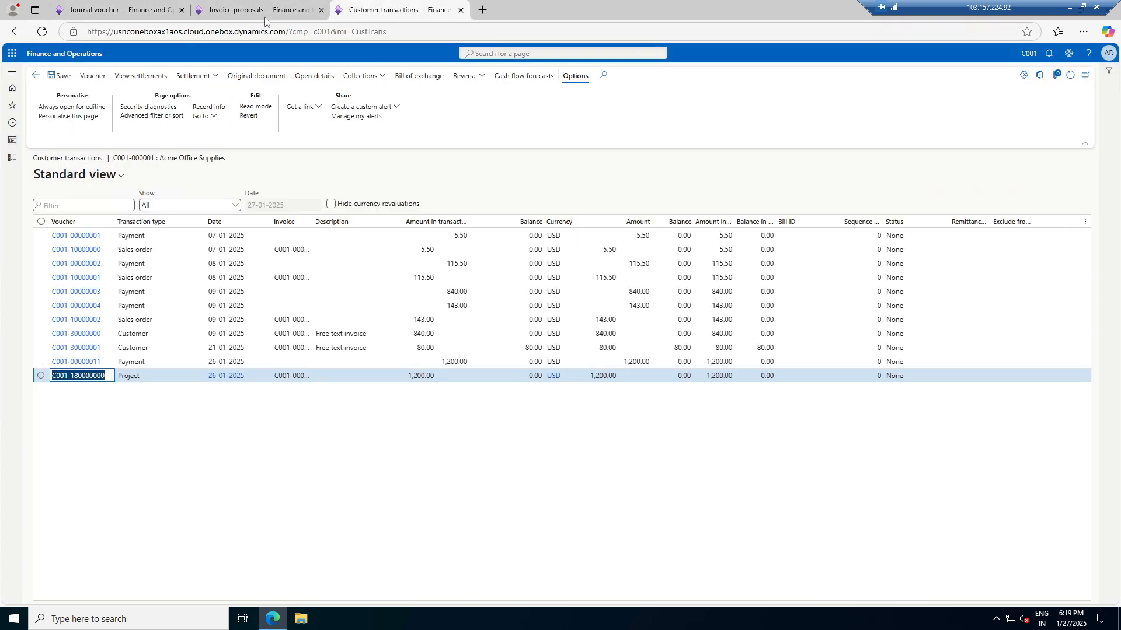
{"action": "left_click", "coordinate": [12, 158]}
{"action": "right_click", "coordinate": [400, 14]}
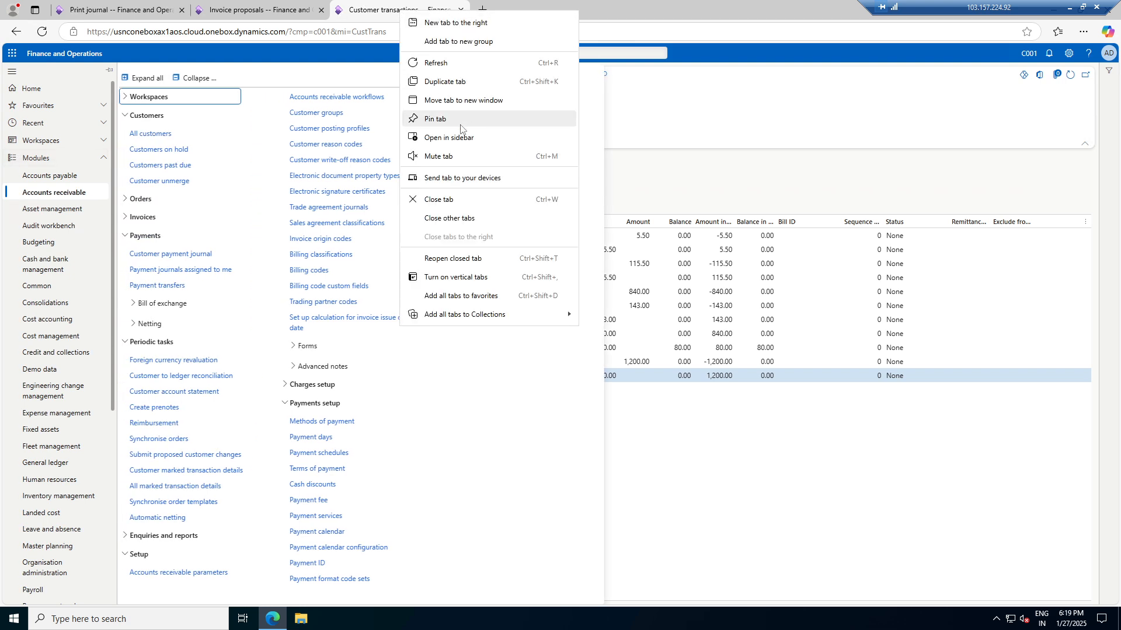
{"action": "left_click", "coordinate": [474, 81]}
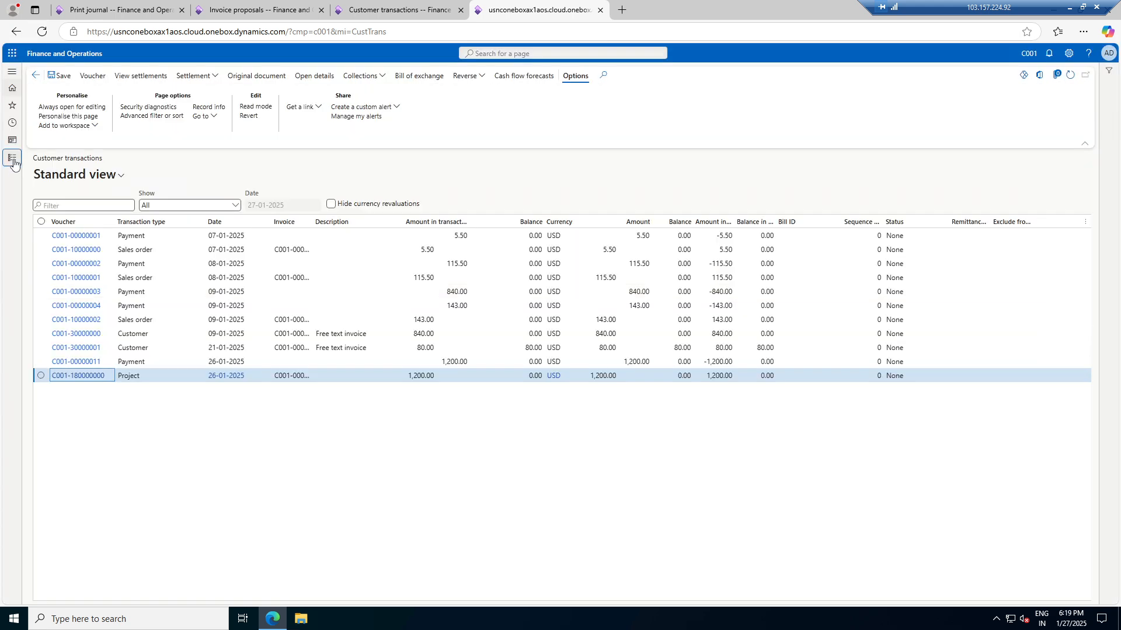
Bring up the Project management and accounting module
{"action": "left_click", "coordinate": [11, 158]}
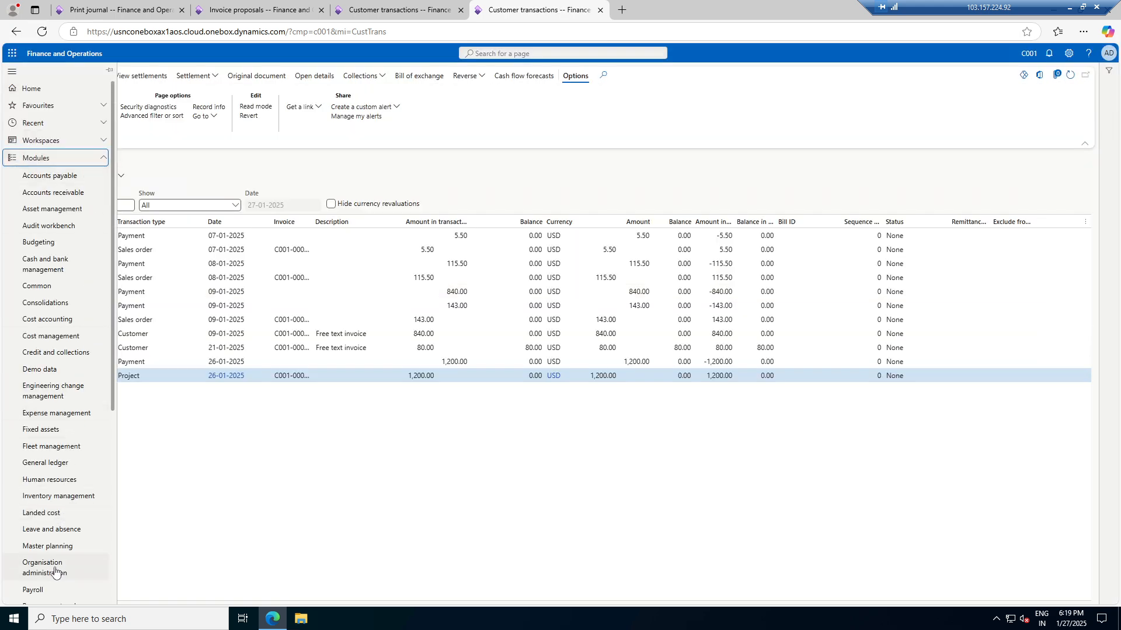
{"action": "scroll", "coordinate": [57, 575], "scroll_direction": "down", "scroll_amount": 3}
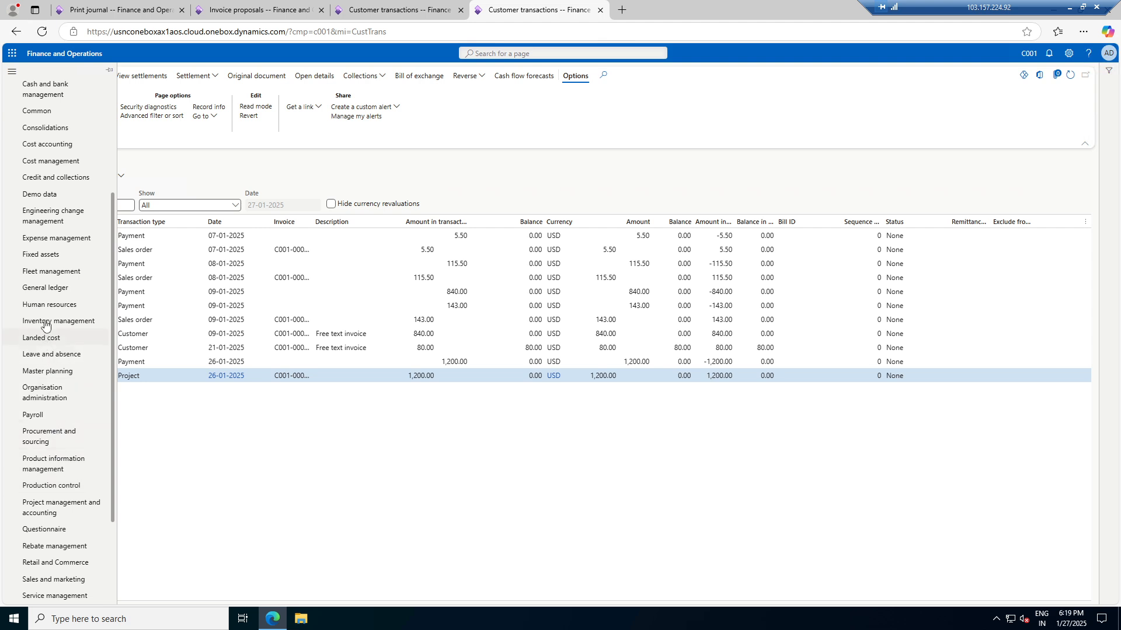
{"action": "left_click", "coordinate": [69, 508]}
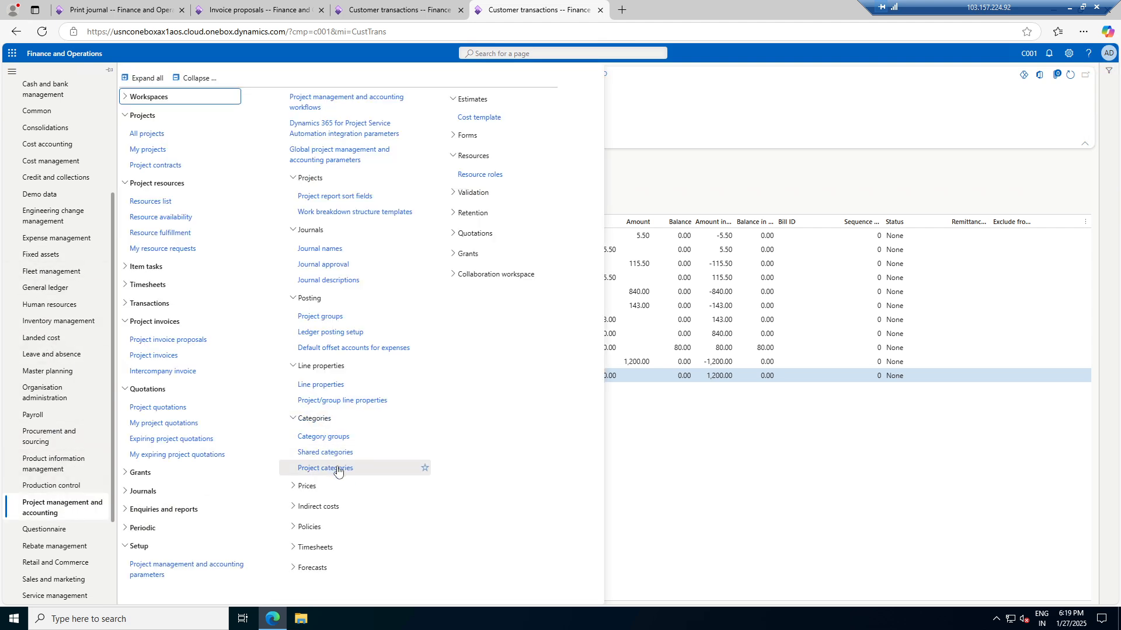
In Project categories, give ERPSupport-Expense the Invoiced revenue account 500003 Project Revenue
{"action": "left_click", "coordinate": [325, 468]}
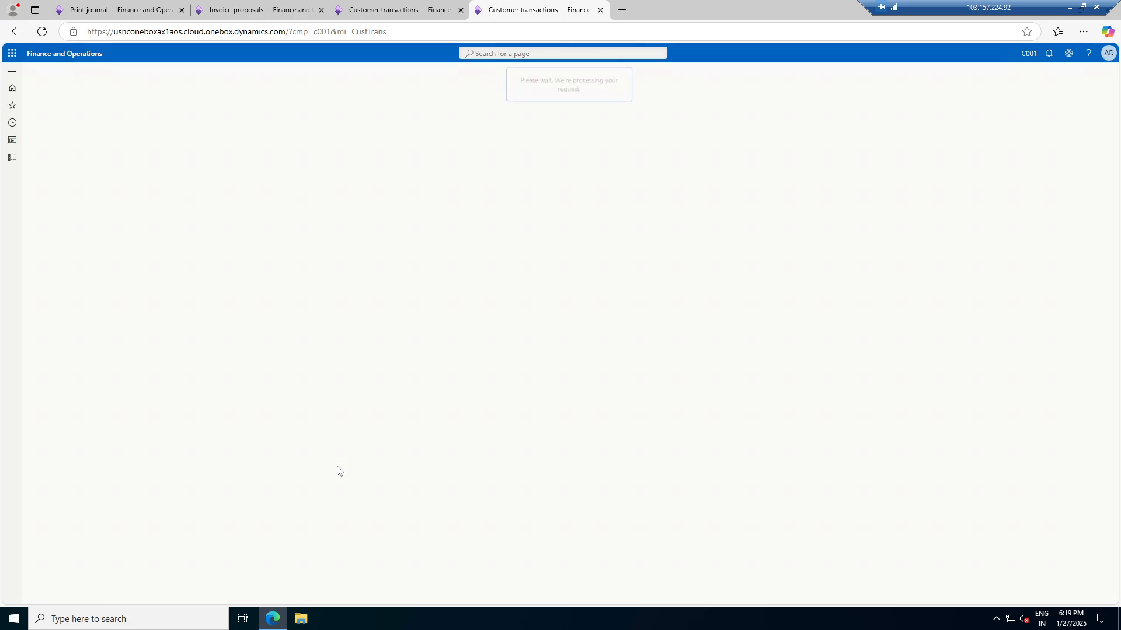
{"action": "left_click", "coordinate": [72, 152]}
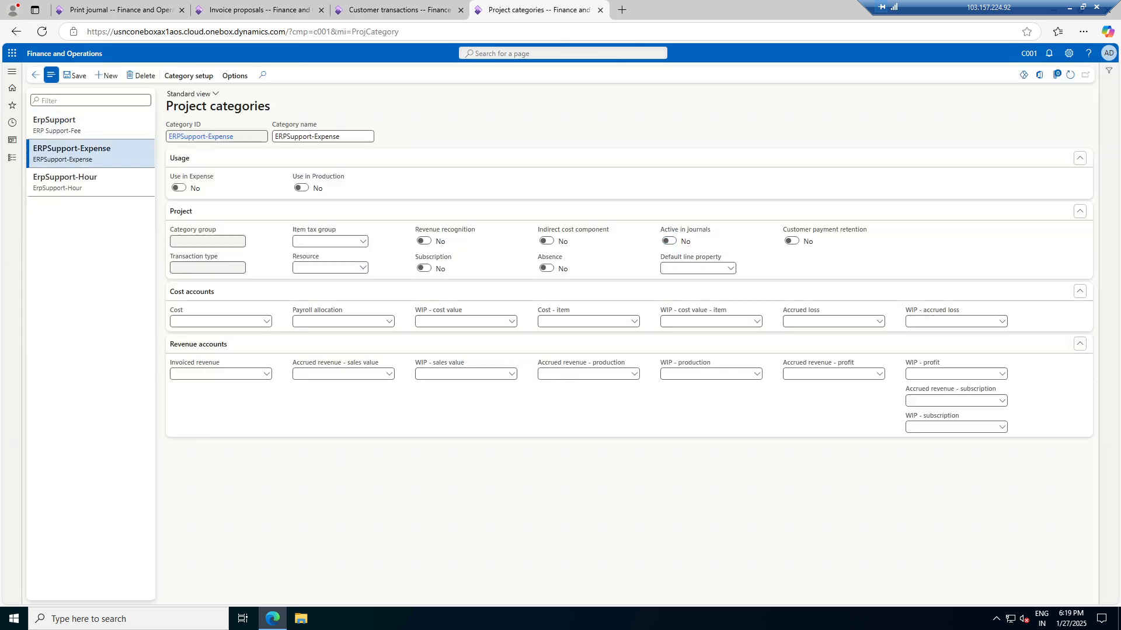
{"action": "left_click", "coordinate": [268, 431]}
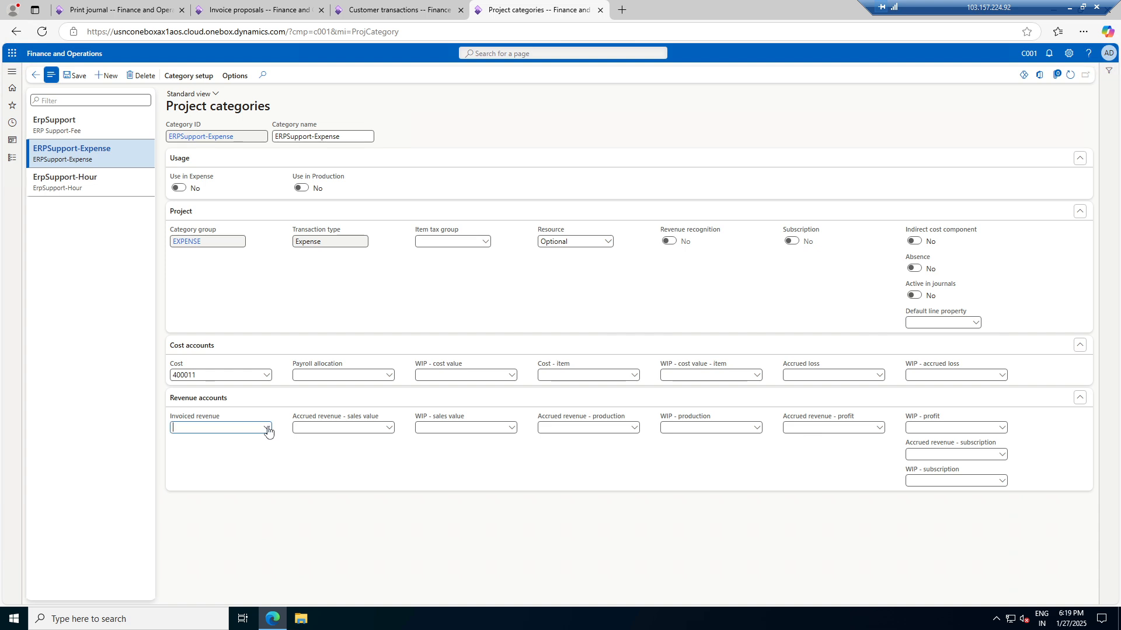
{"action": "scroll", "coordinate": [262, 527], "scroll_direction": "down", "scroll_amount": 3}
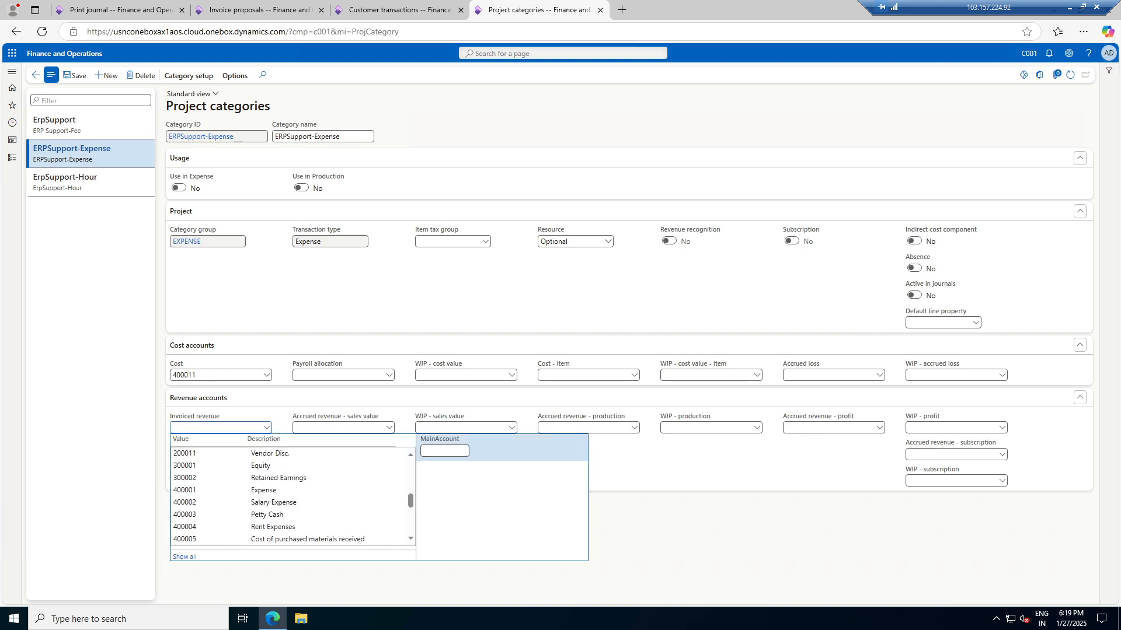
{"action": "scroll", "coordinate": [263, 527], "scroll_direction": "down", "scroll_amount": 3}
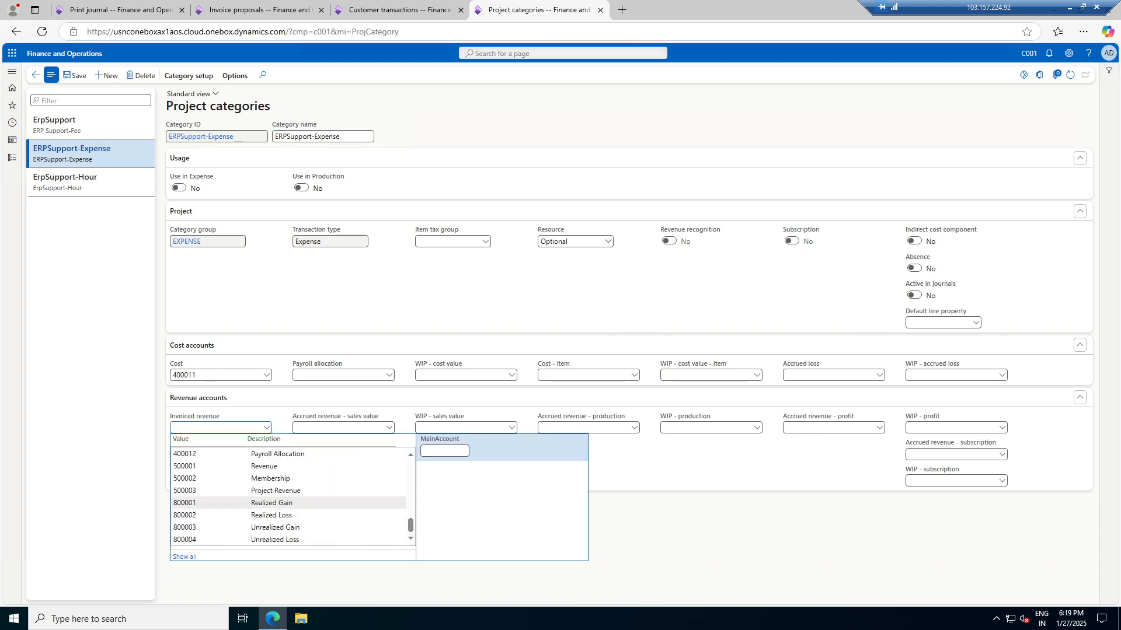
{"action": "left_click", "coordinate": [280, 491]}
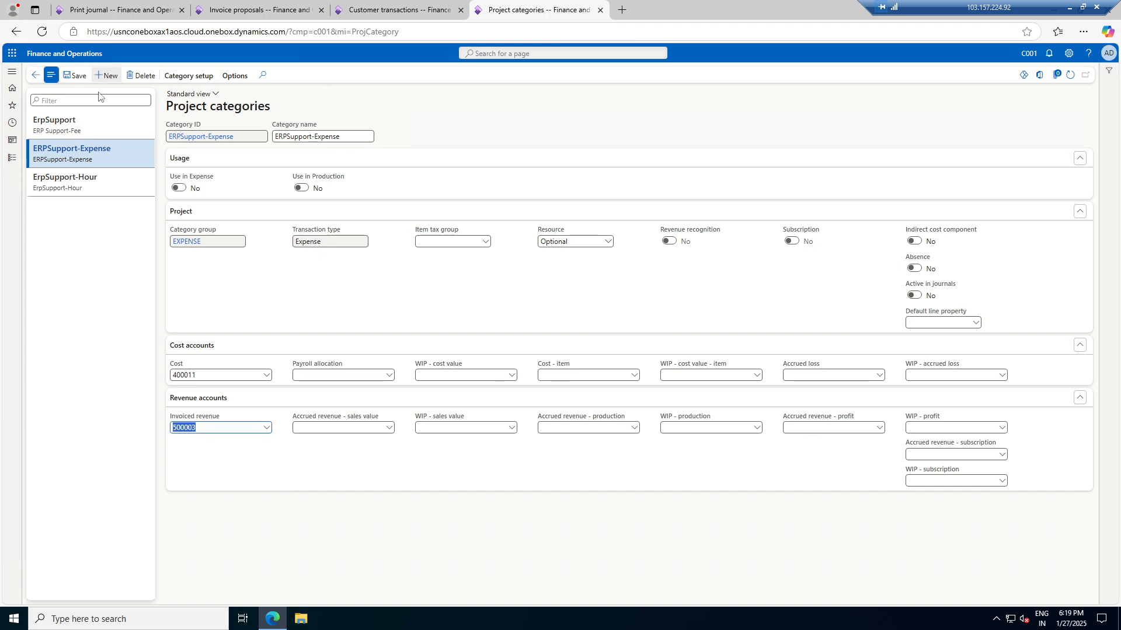
{"action": "left_click", "coordinate": [252, 7]}
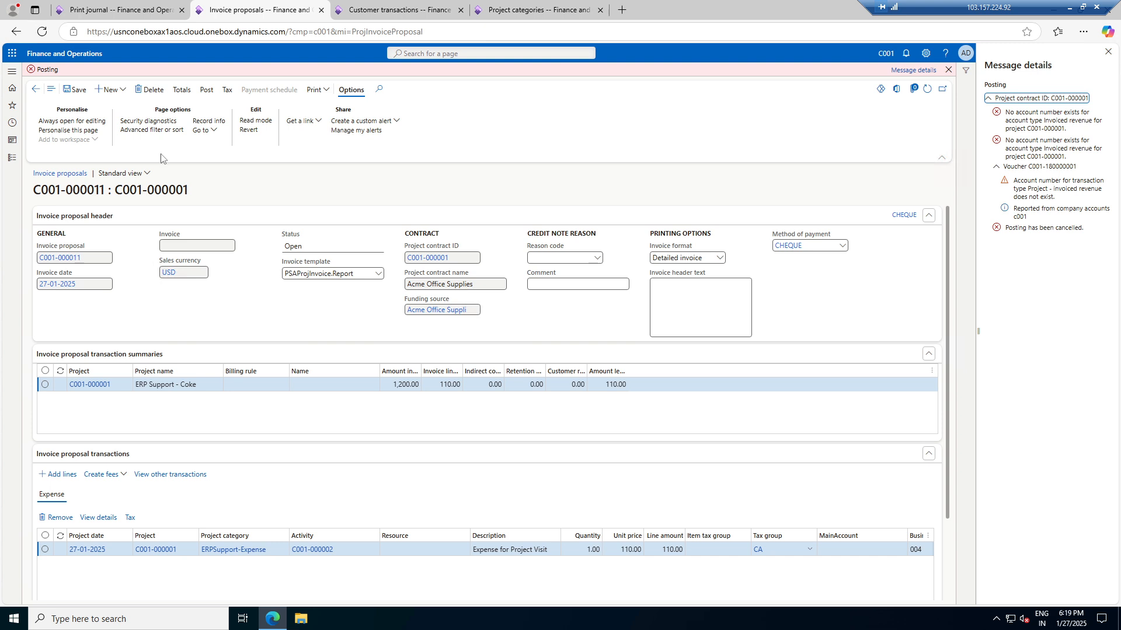
Dismiss the posting errors and submit invoice proposal C001-000011 for posting again
{"action": "left_click", "coordinate": [1108, 51]}
{"action": "left_click", "coordinate": [1091, 70]}
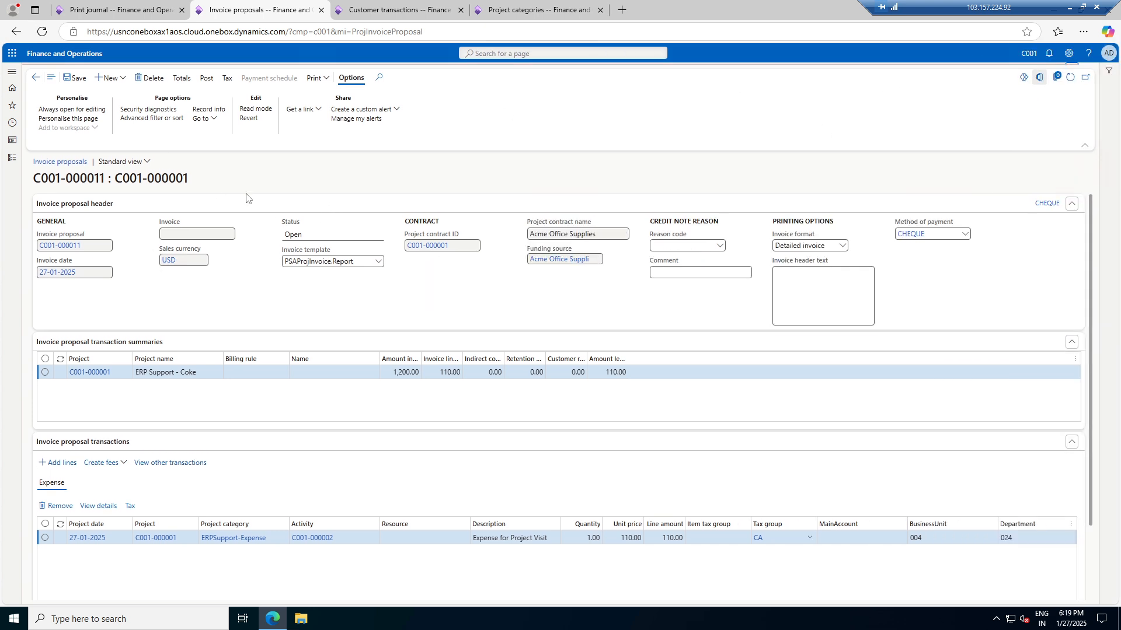
{"action": "left_click", "coordinate": [207, 77]}
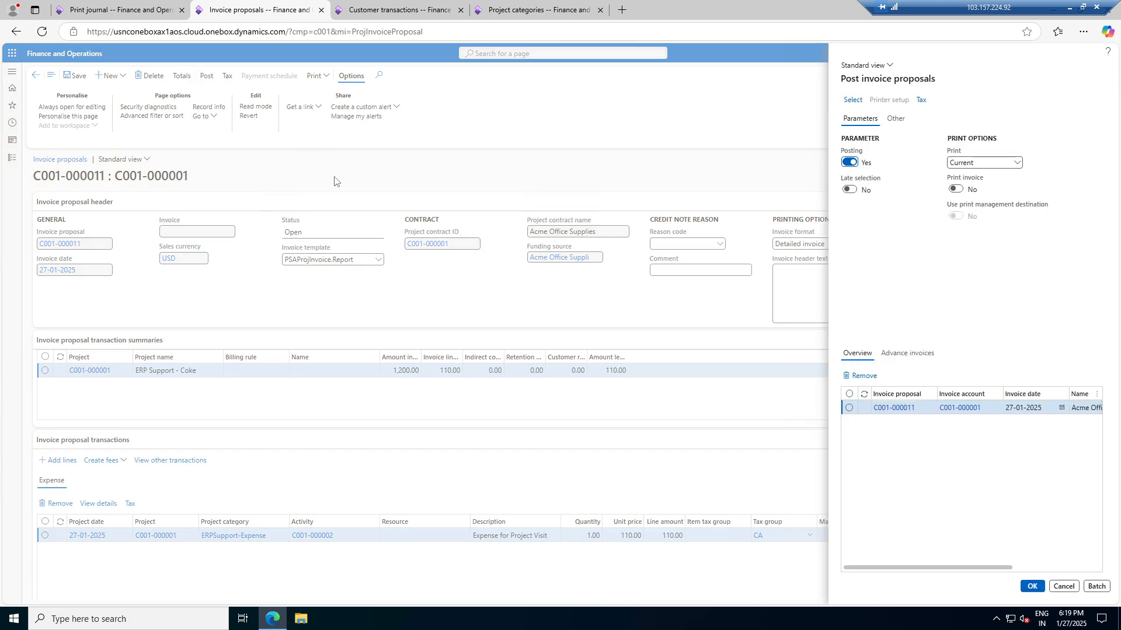
{"action": "left_click", "coordinate": [848, 407]}
{"action": "left_click", "coordinate": [1031, 586]}
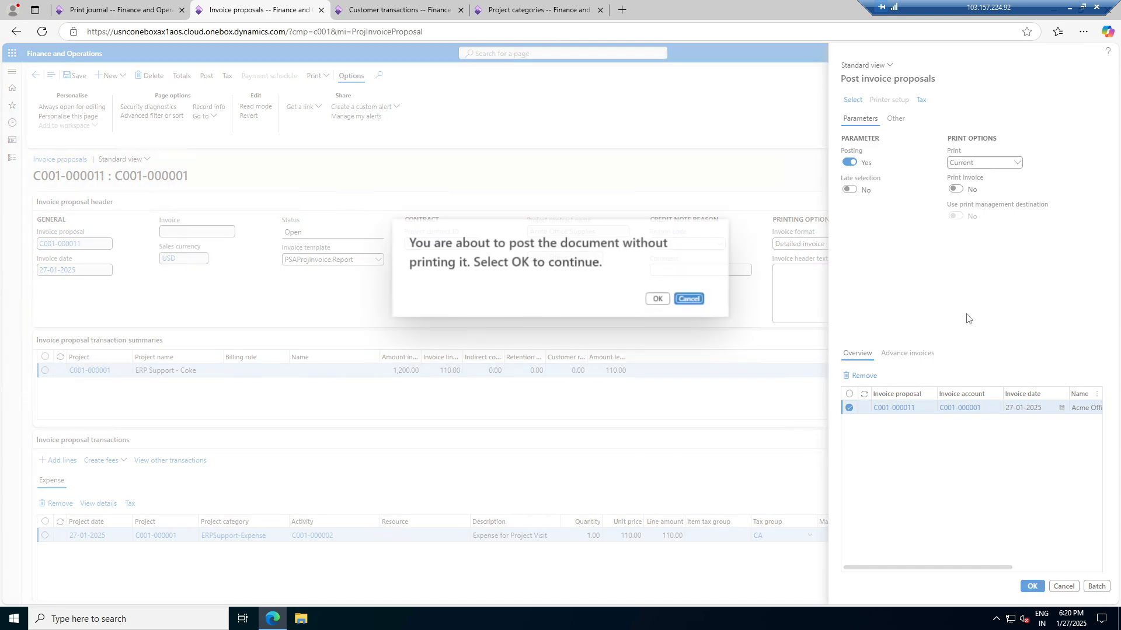
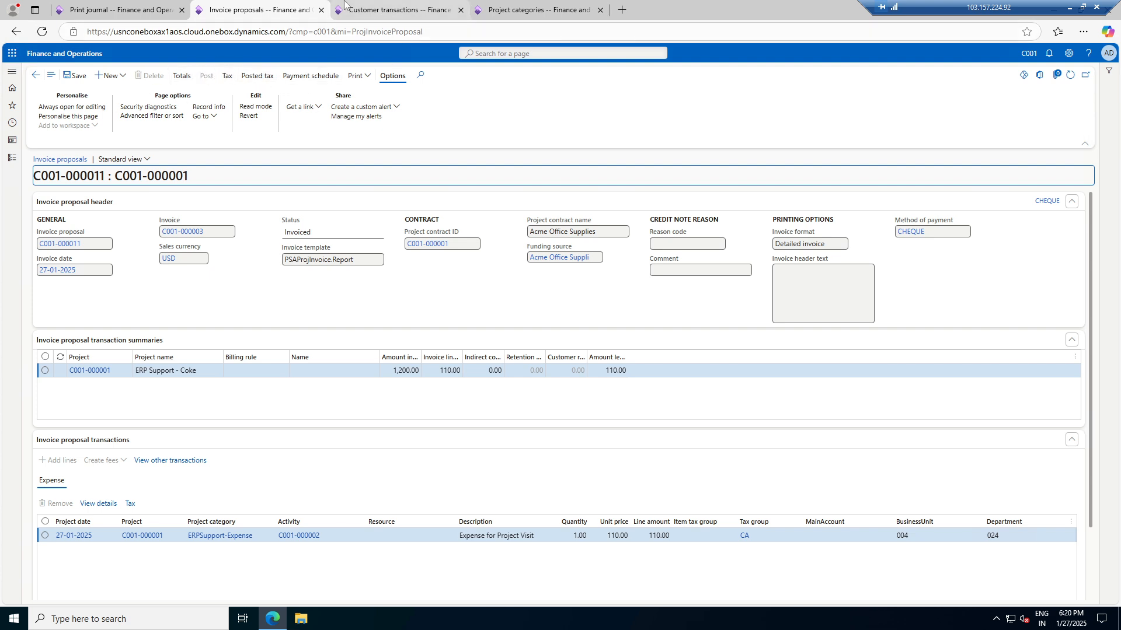
Refresh the customer's transactions so the new 110.00 project invoice shows
{"action": "left_click", "coordinate": [400, 3]}
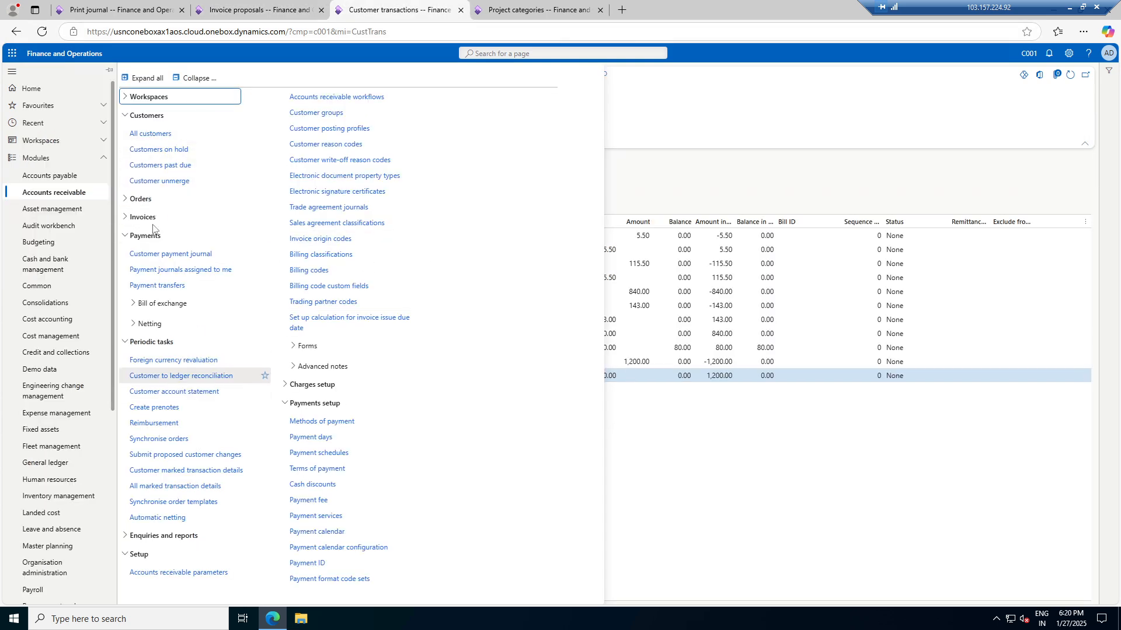
{"action": "left_click", "coordinate": [685, 167]}
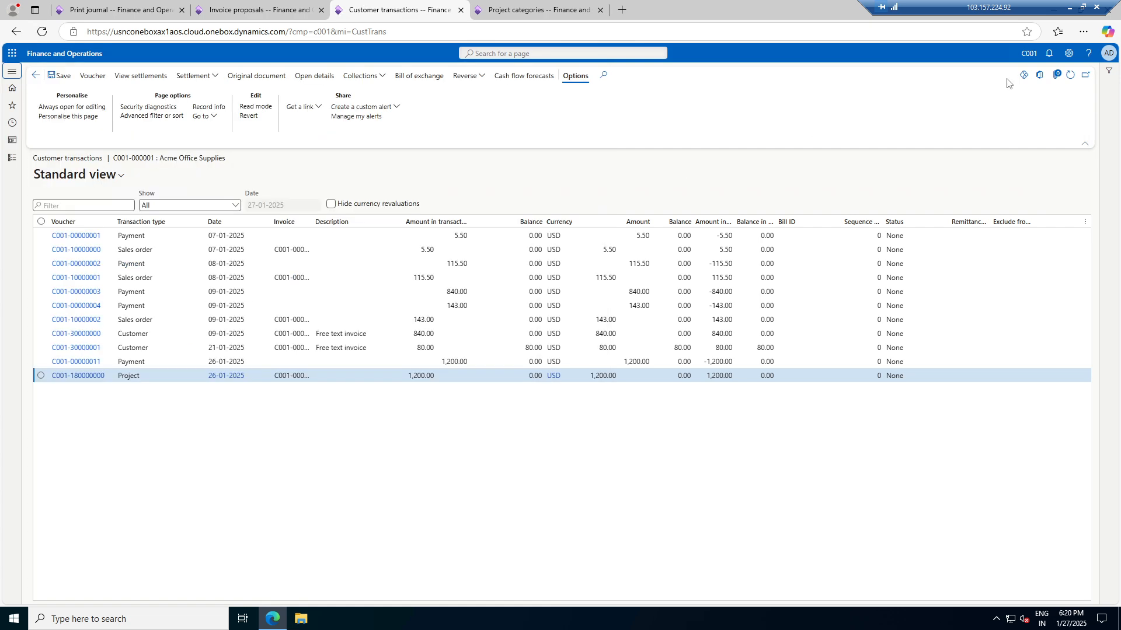
{"action": "left_click", "coordinate": [1070, 75]}
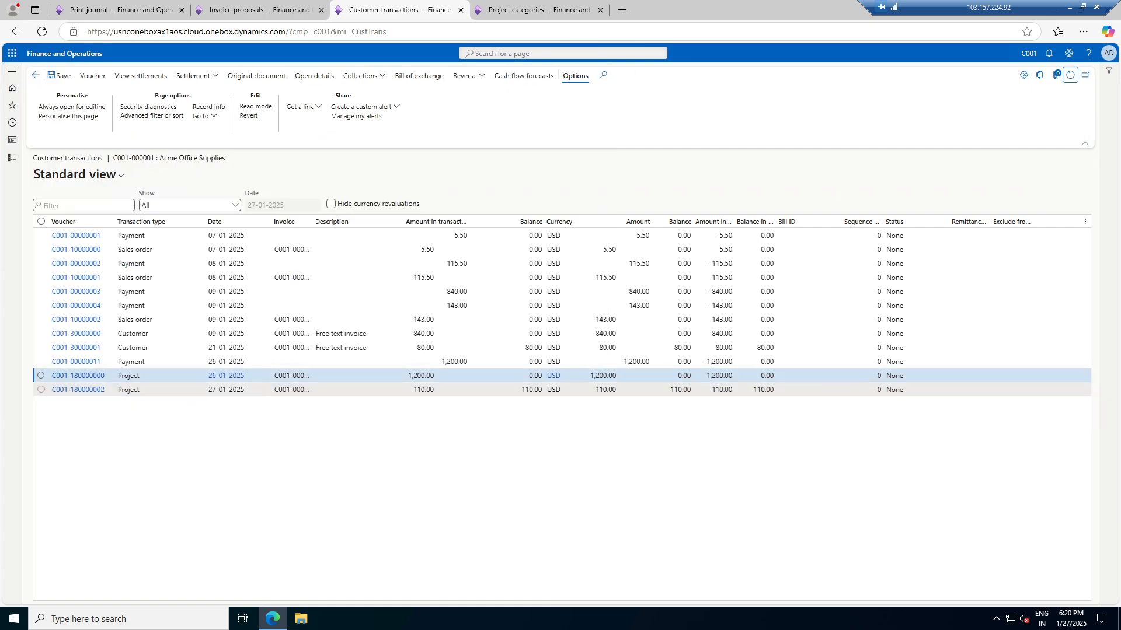
From the Project categories tab, bring up the General ledger module's pages
{"action": "left_click", "coordinate": [496, 10]}
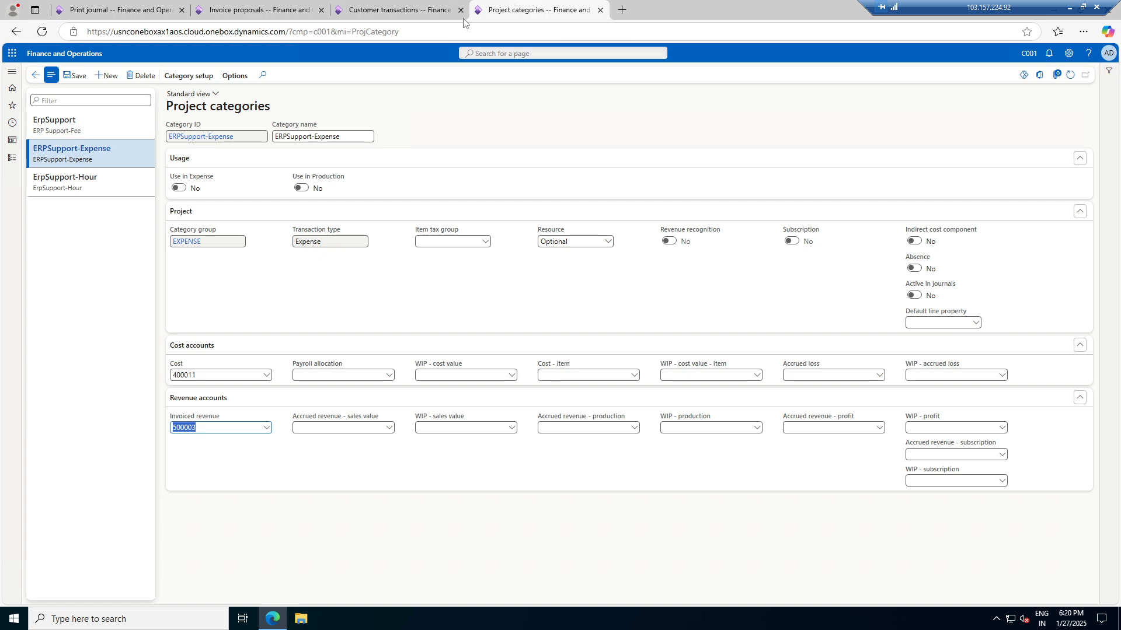
{"action": "left_click", "coordinate": [12, 158]}
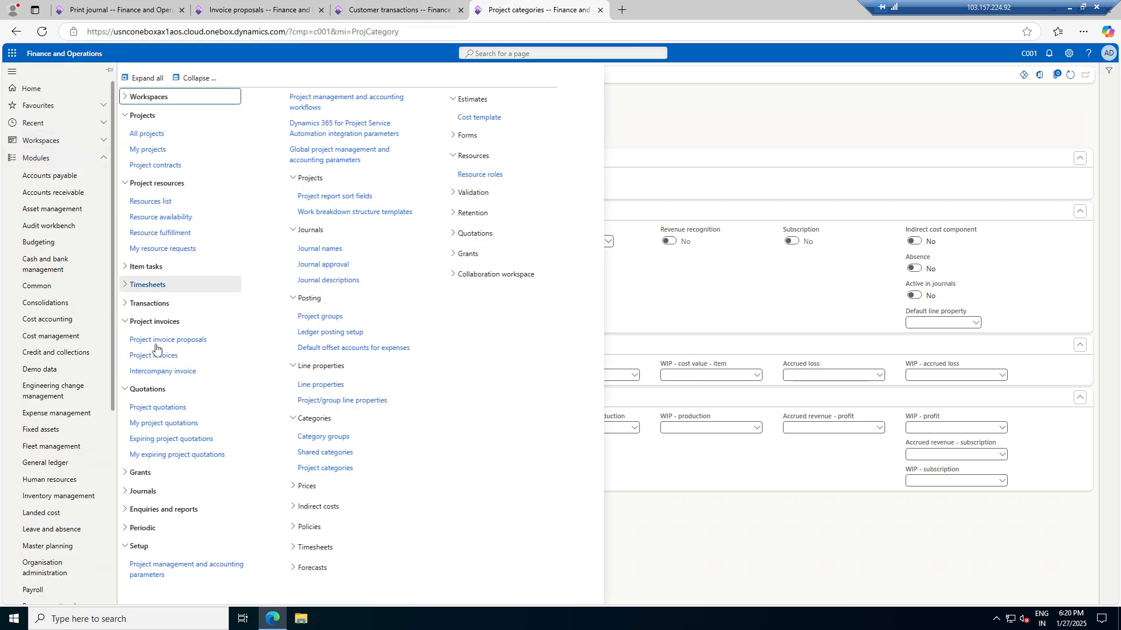
{"action": "left_click", "coordinate": [54, 466]}
Open the Trial balance and calculate balances from 27-01-2025 to 31-12-2025
{"action": "left_click", "coordinate": [156, 267]}
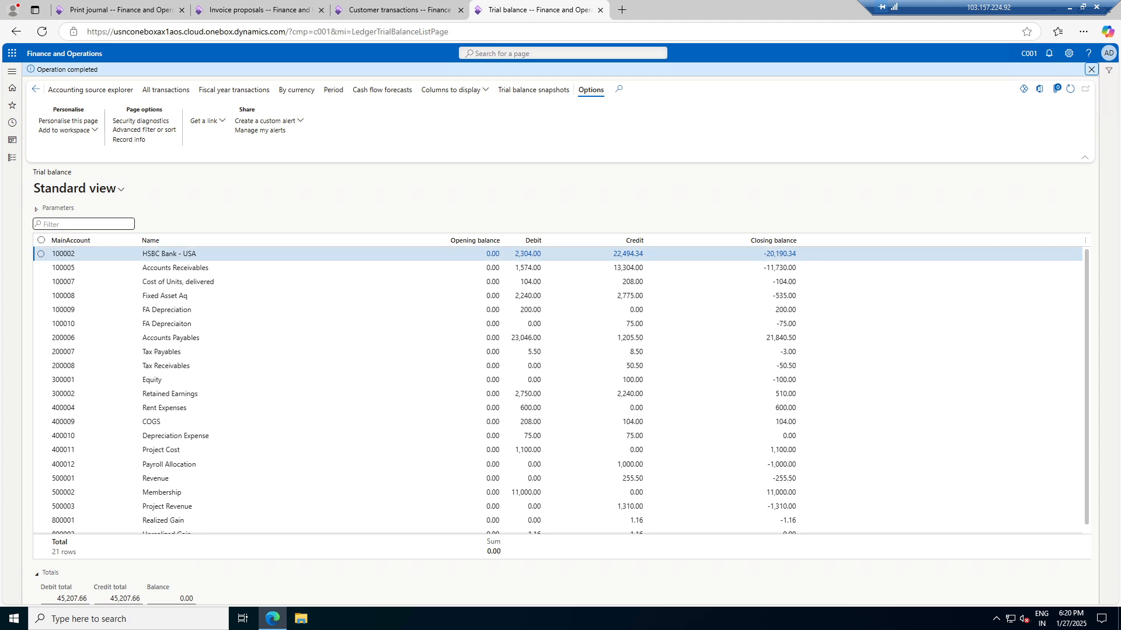
{"action": "left_click", "coordinate": [37, 209]}
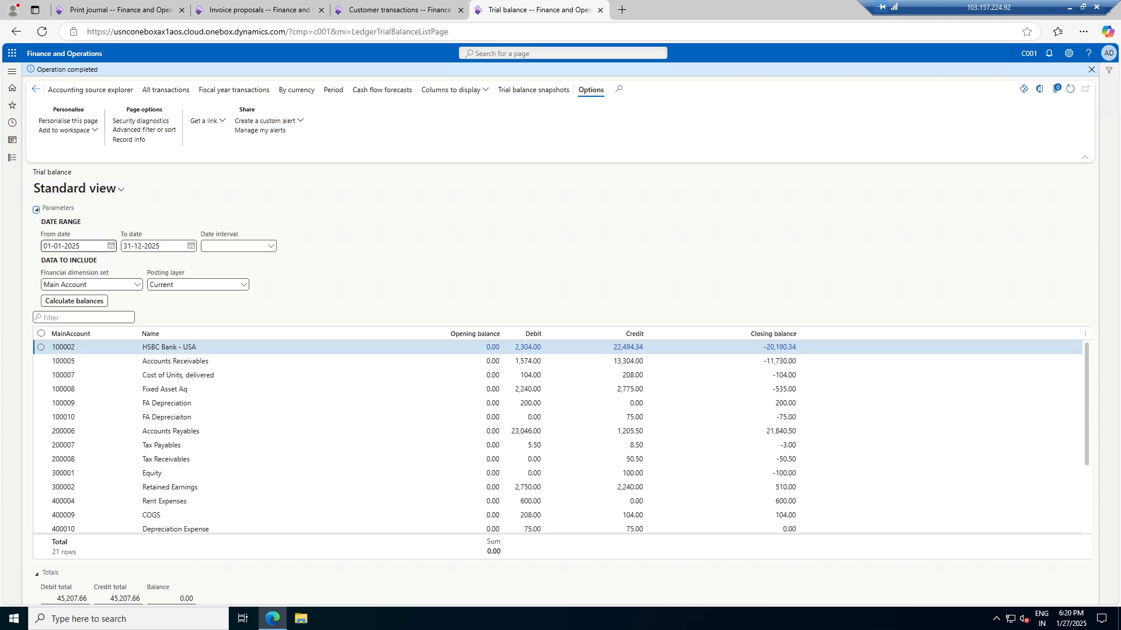
{"action": "left_click", "coordinate": [111, 246]}
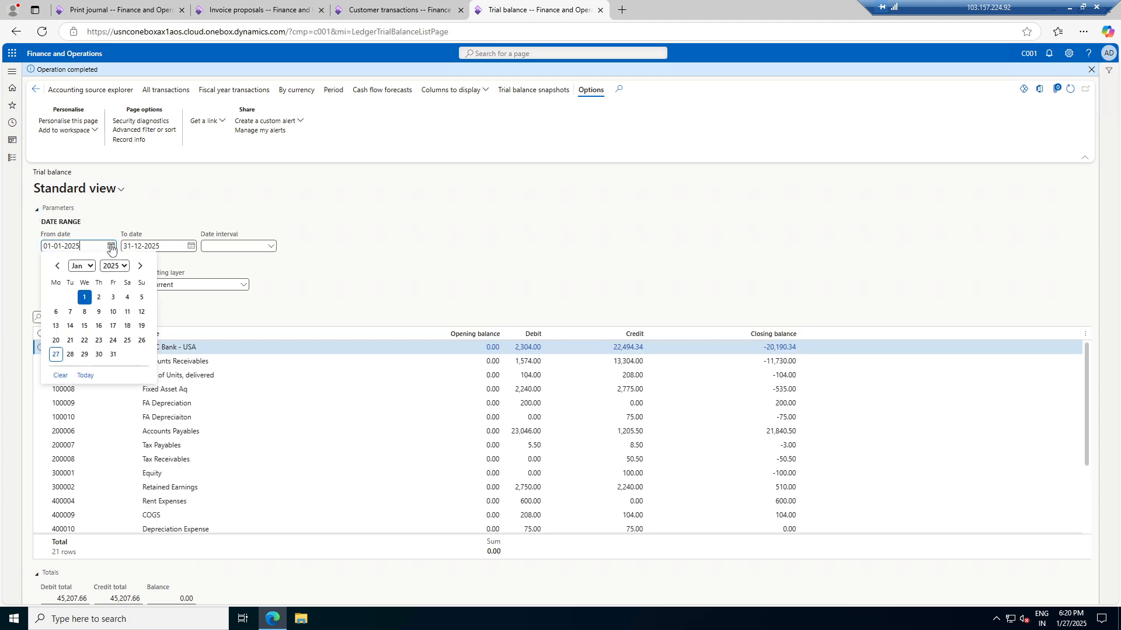
{"action": "left_click", "coordinate": [56, 354]}
{"action": "left_click", "coordinate": [73, 301]}
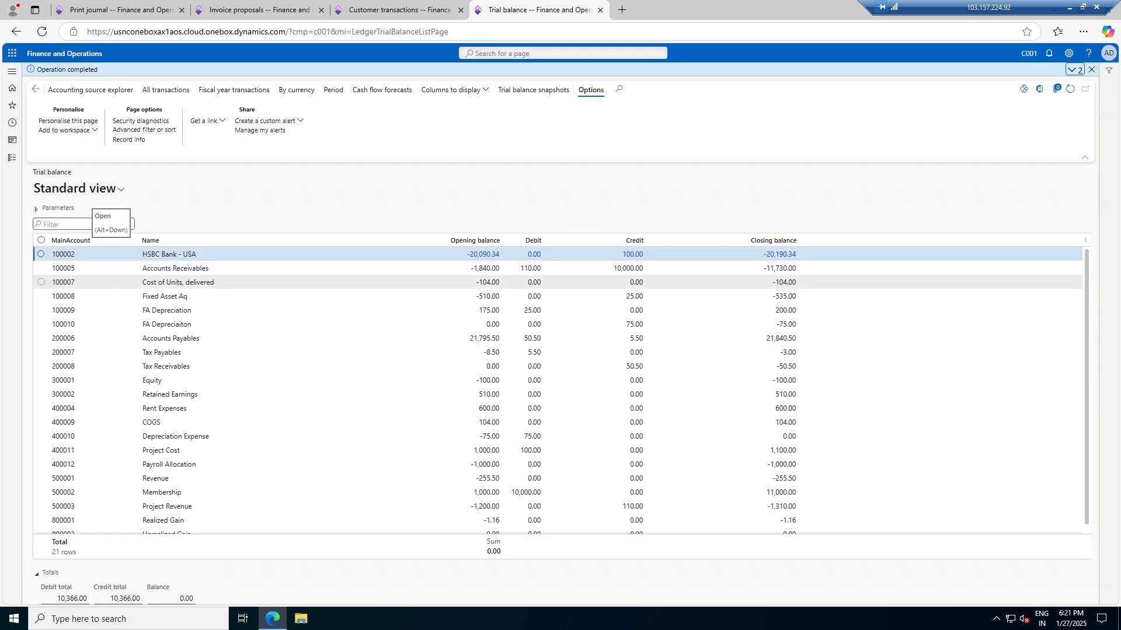
Select rows 500003 Project Revenue and 400011 Project Cost to see their combined -200.00 sum
{"action": "scroll", "coordinate": [175, 324], "scroll_direction": "down", "scroll_amount": 2}
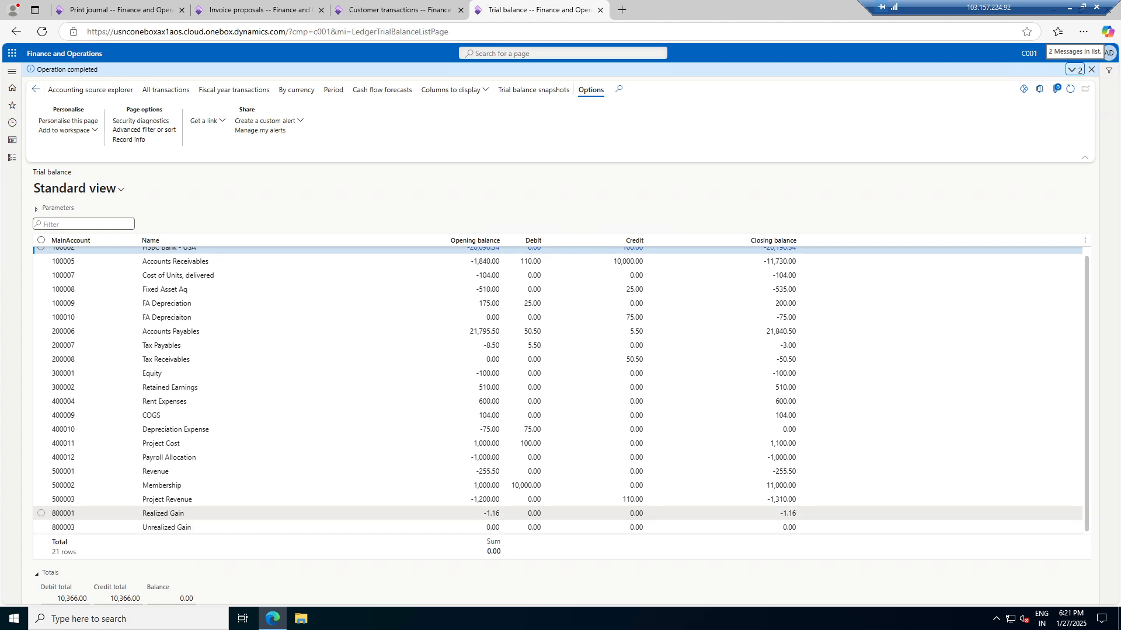
{"action": "scroll", "coordinate": [175, 327], "scroll_direction": "up", "scroll_amount": 1}
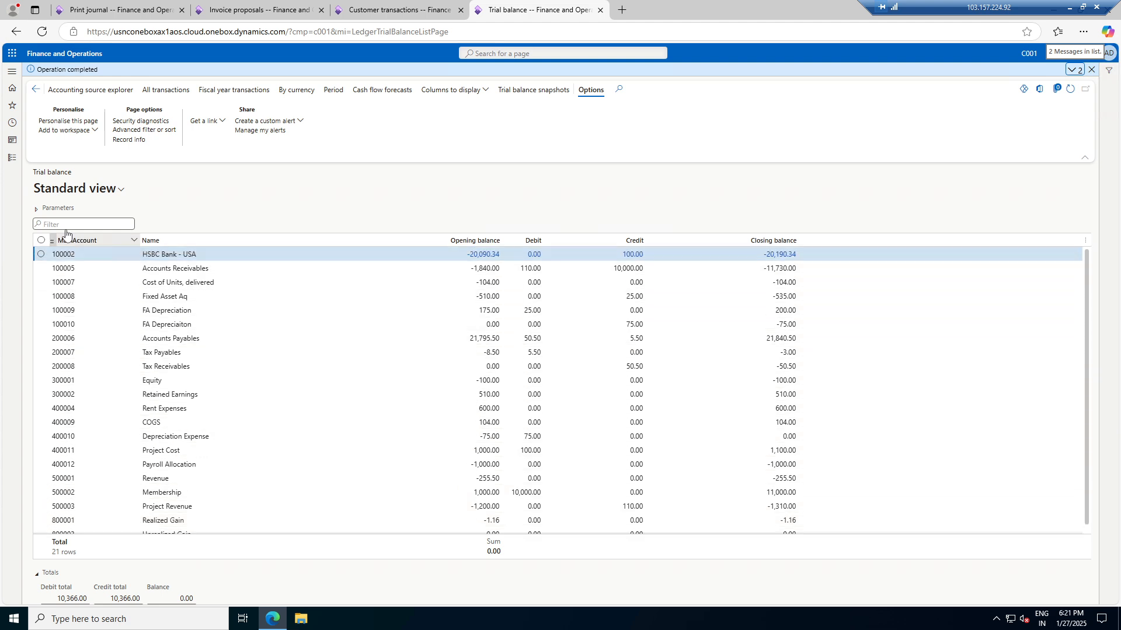
{"action": "left_click", "coordinate": [38, 211]}
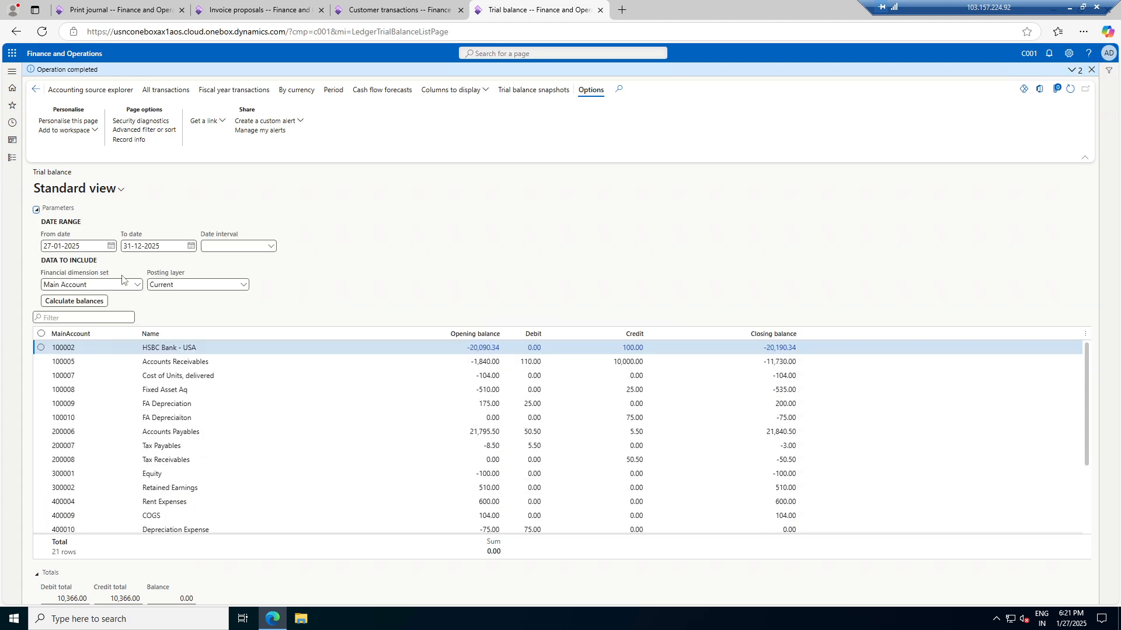
{"action": "scroll", "coordinate": [416, 415], "scroll_direction": "down", "scroll_amount": 2}
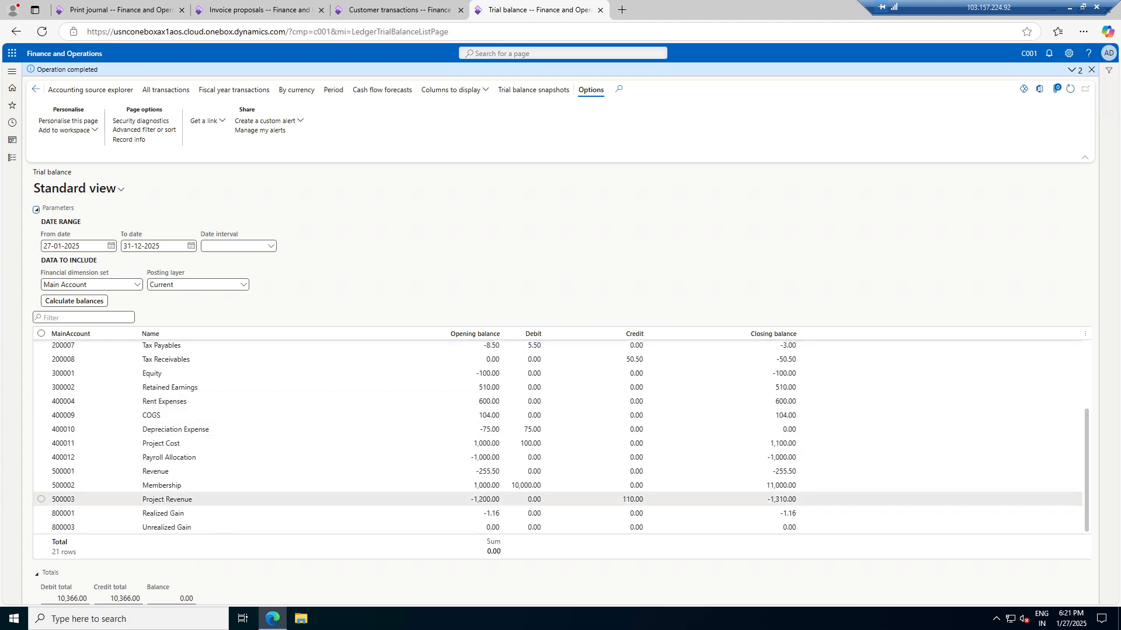
{"action": "left_click", "coordinate": [41, 500]}
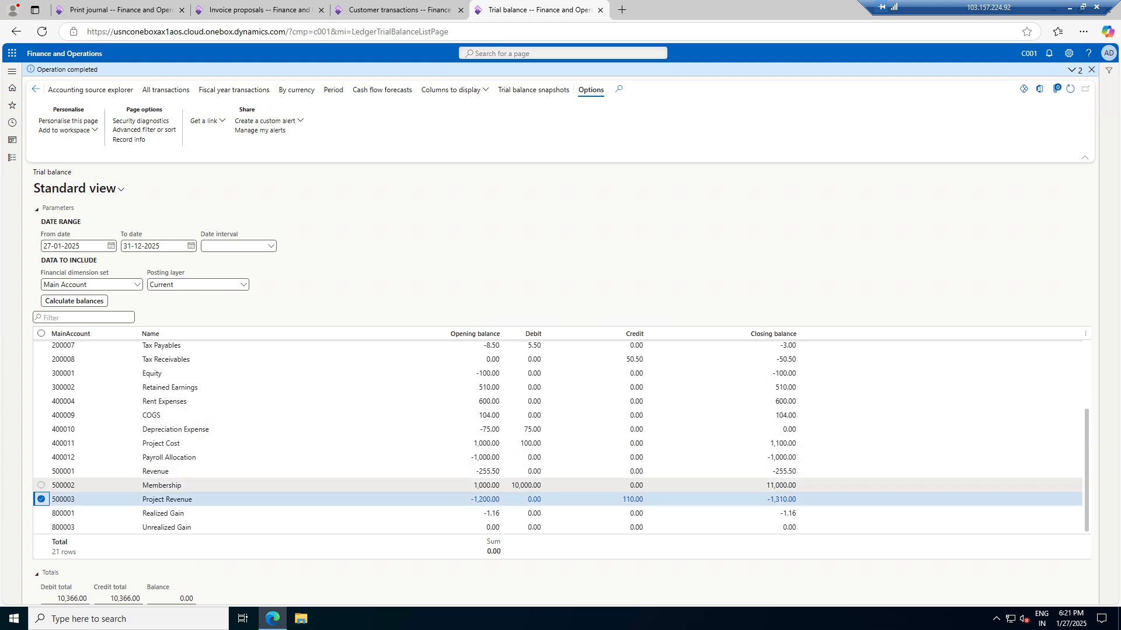
{"action": "left_click", "coordinate": [41, 443]}
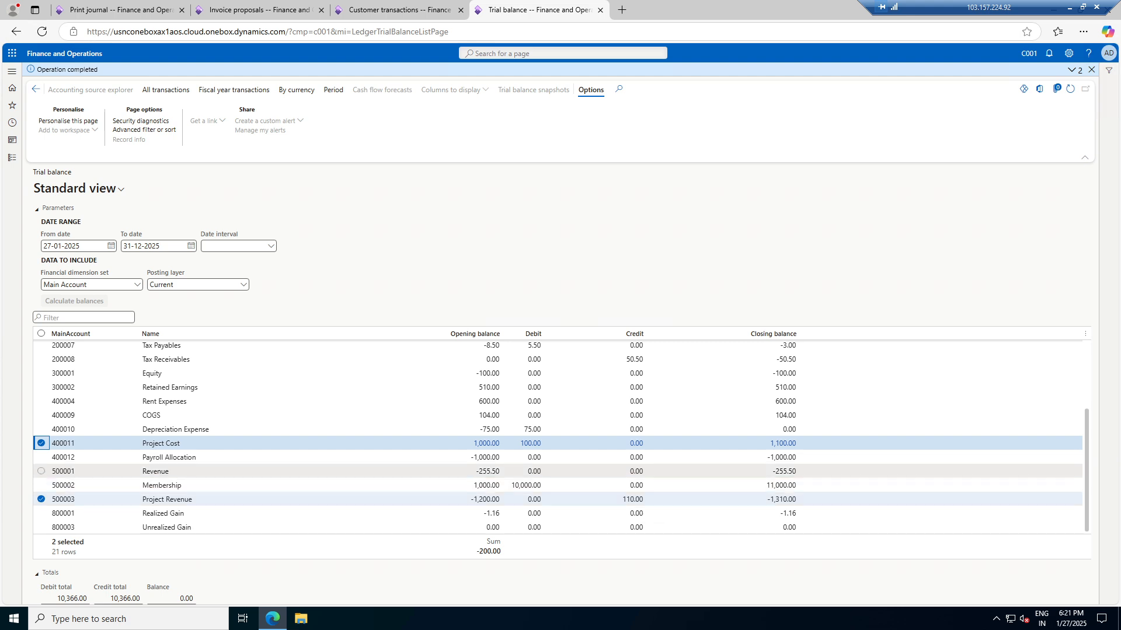
{"action": "scroll", "coordinate": [642, 461], "scroll_direction": "up", "scroll_amount": 3}
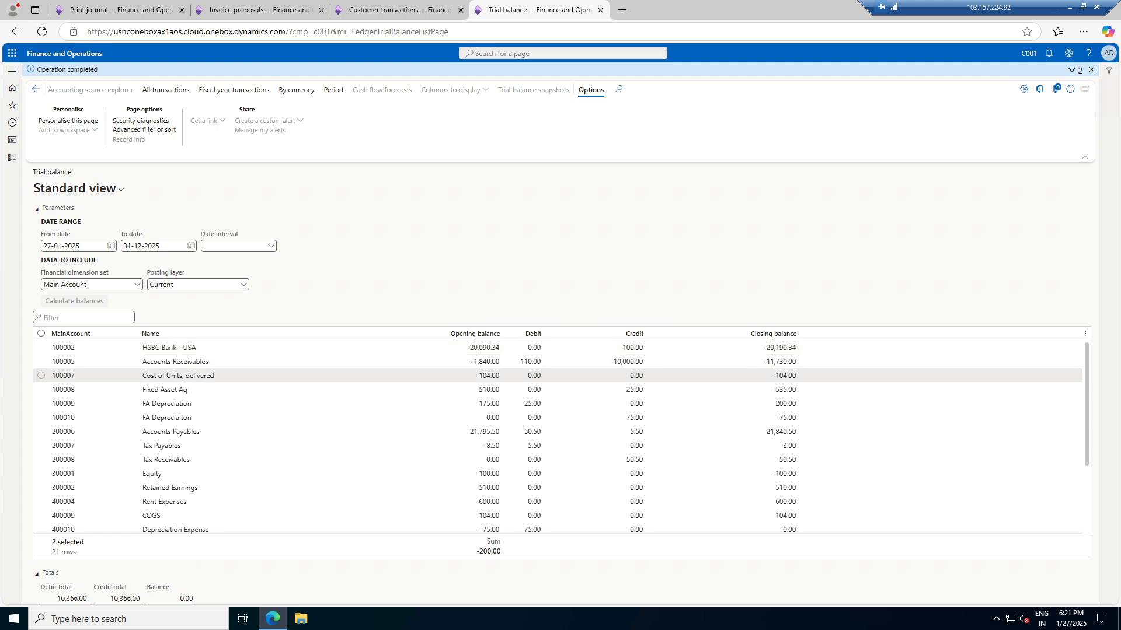
{"action": "left_click", "coordinate": [774, 362]}
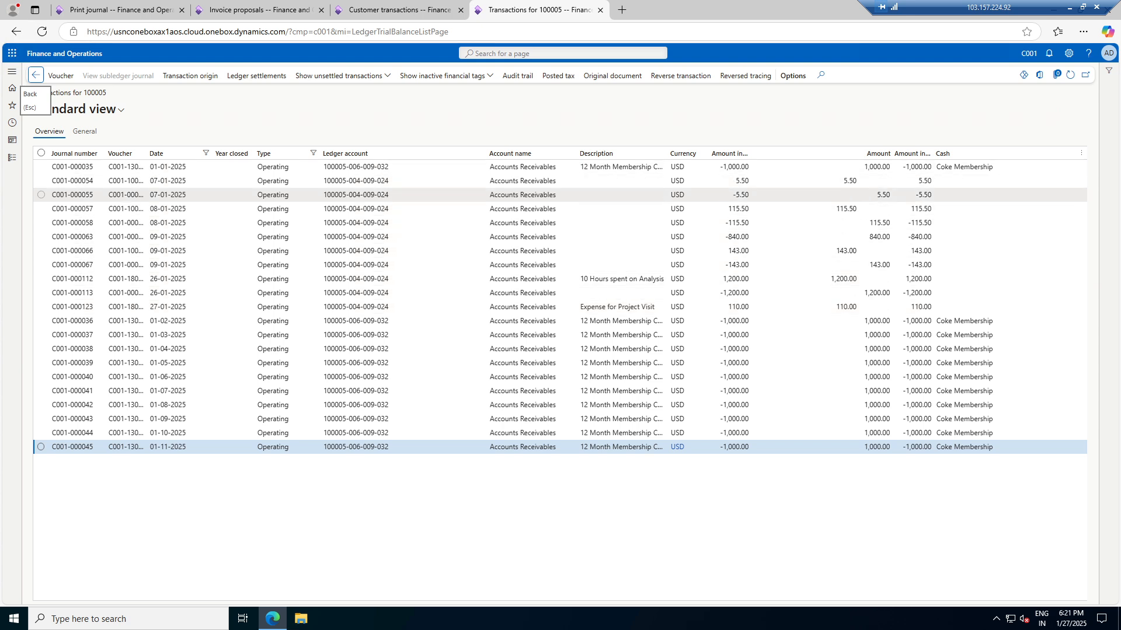
{"action": "key", "text": "Escape"}
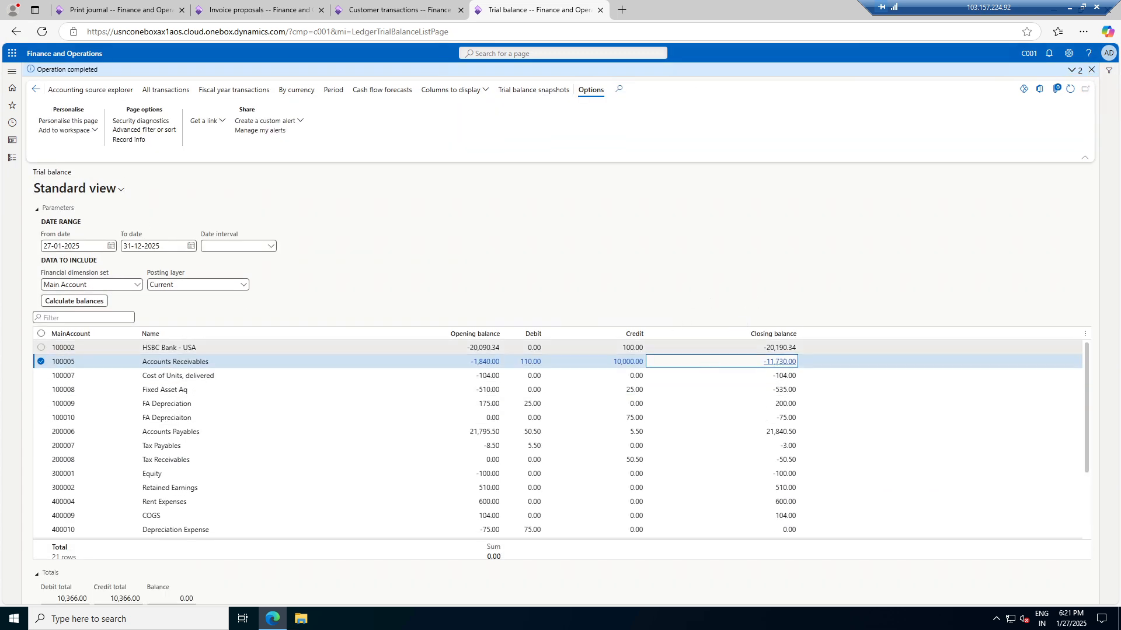
{"action": "scroll", "coordinate": [592, 452], "scroll_direction": "down", "scroll_amount": 3}
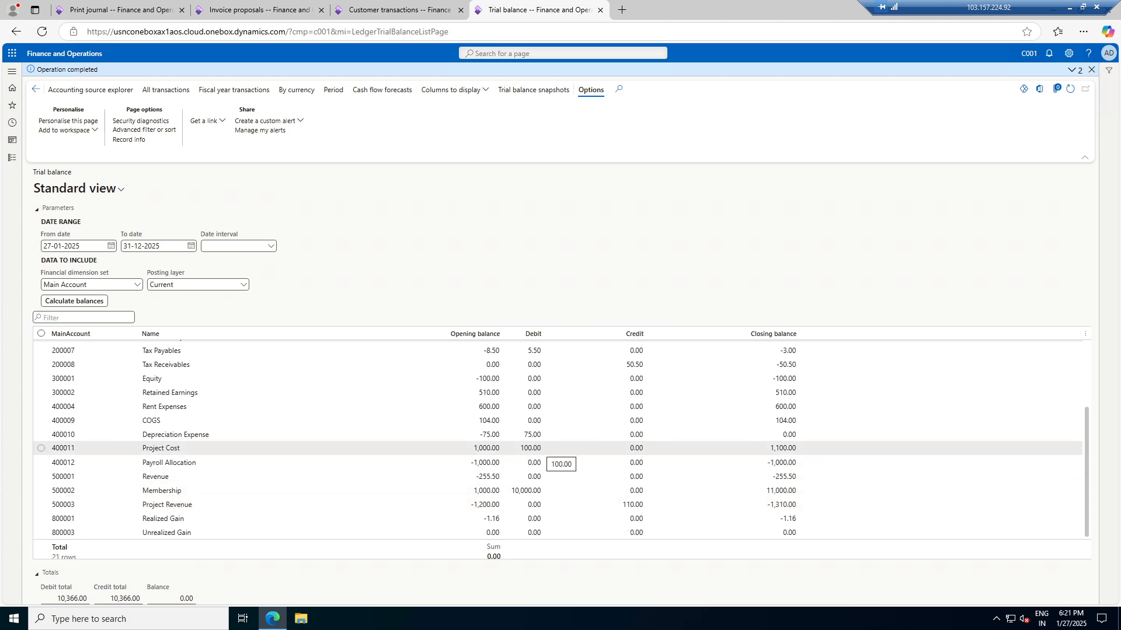
{"action": "scroll", "coordinate": [528, 453], "scroll_direction": "up", "scroll_amount": 3}
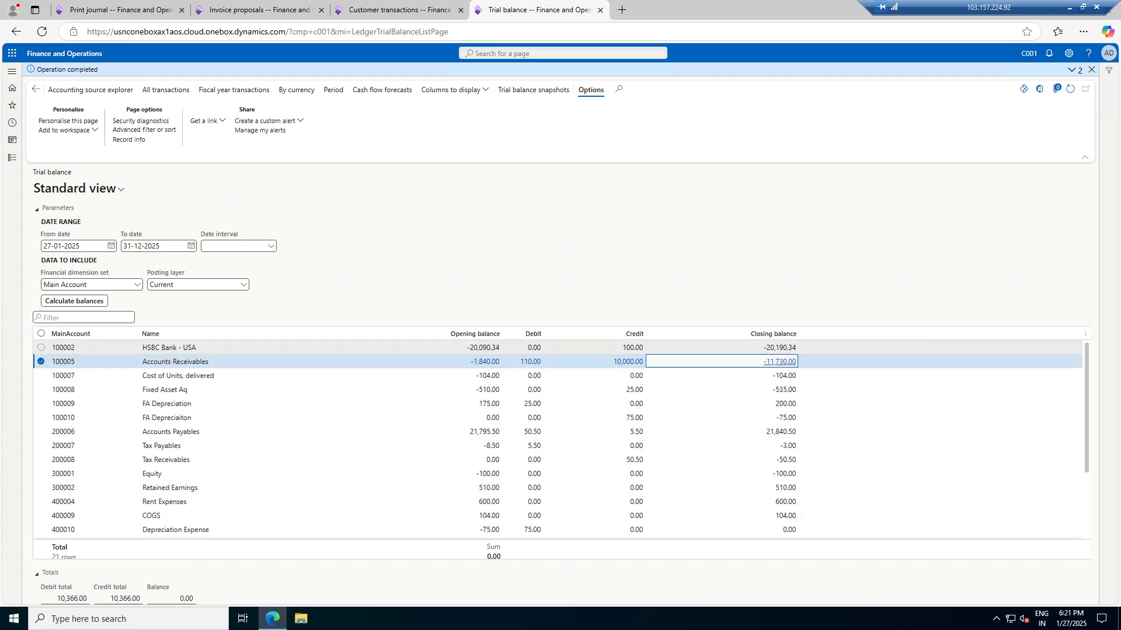
{"action": "left_click", "coordinate": [490, 348]}
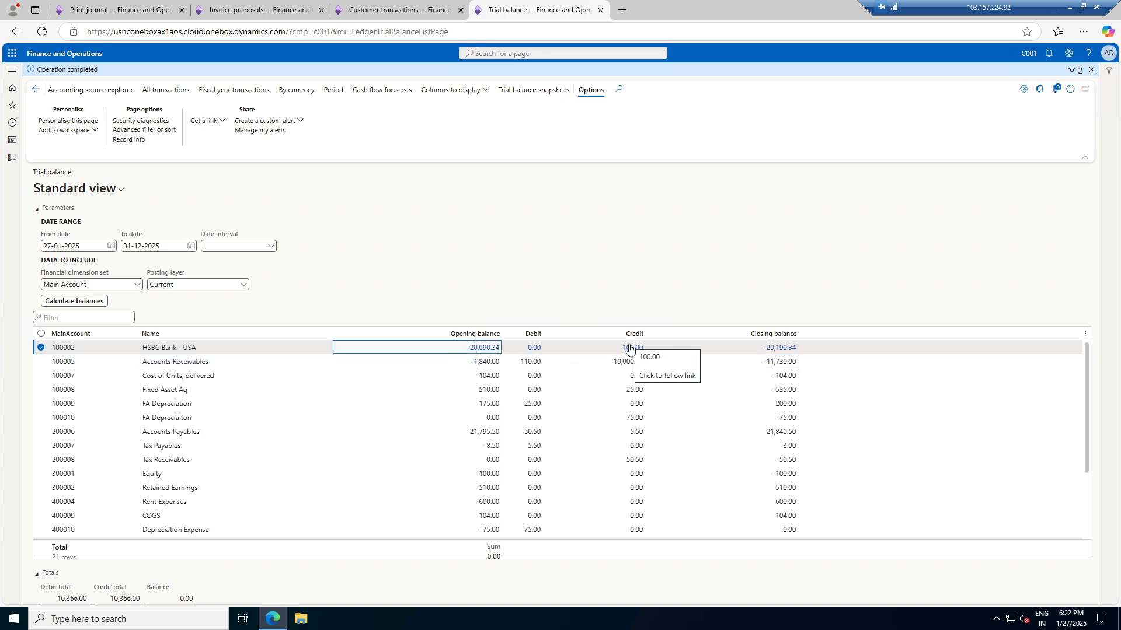
Create customer payment journal C001-GL-000034 with journal name CustPay and open its lines
{"action": "left_click", "coordinate": [397, 10]}
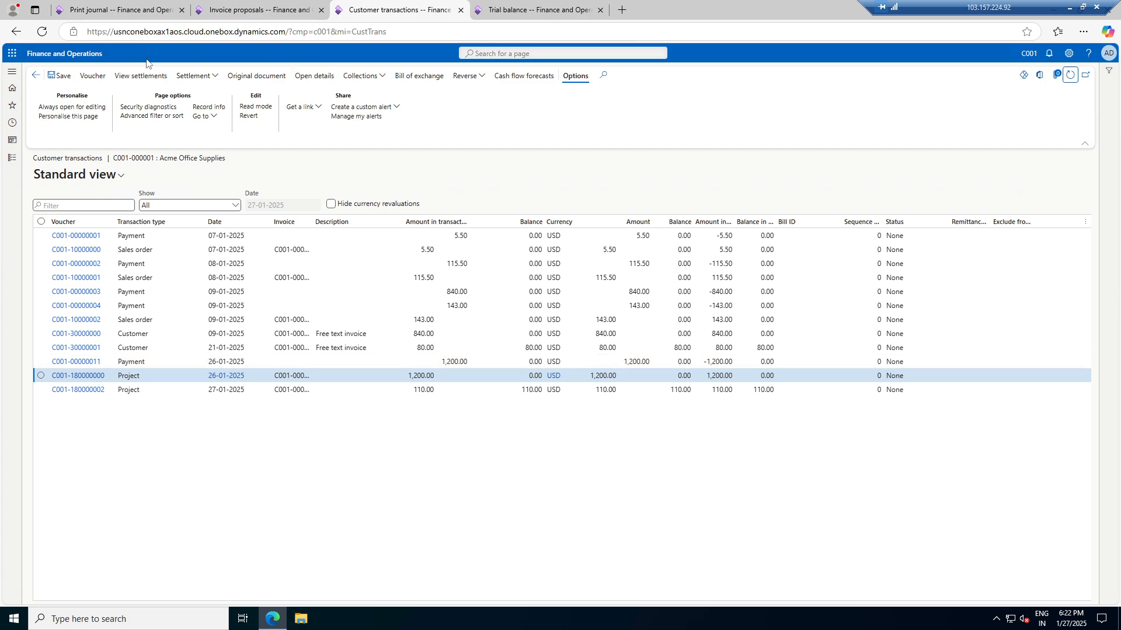
{"action": "left_click", "coordinate": [18, 164]}
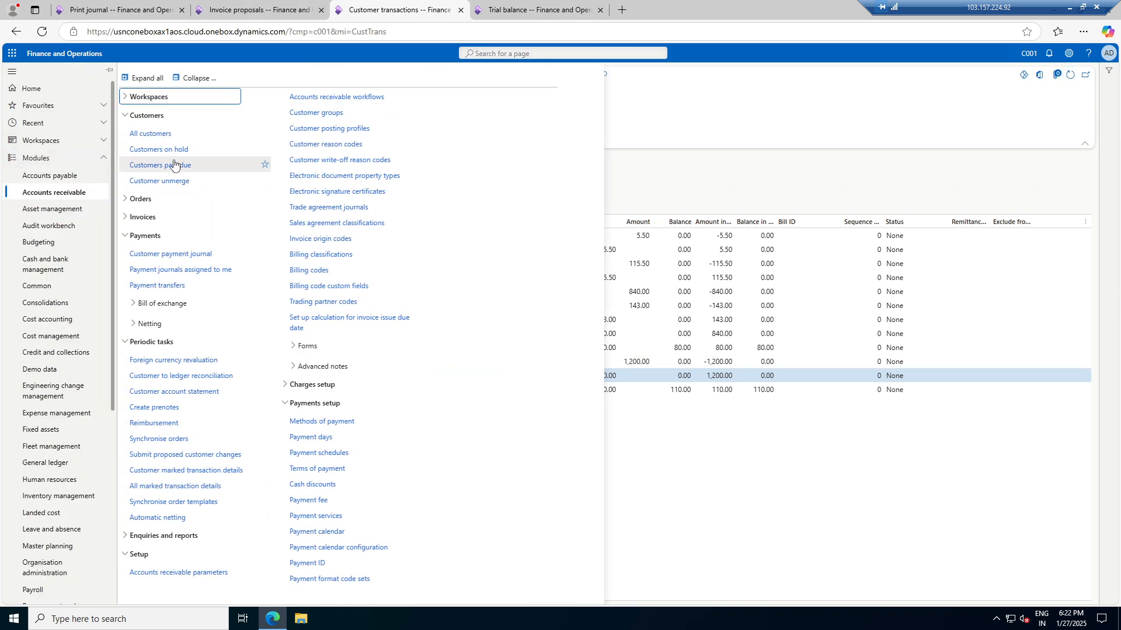
{"action": "left_click", "coordinate": [167, 256]}
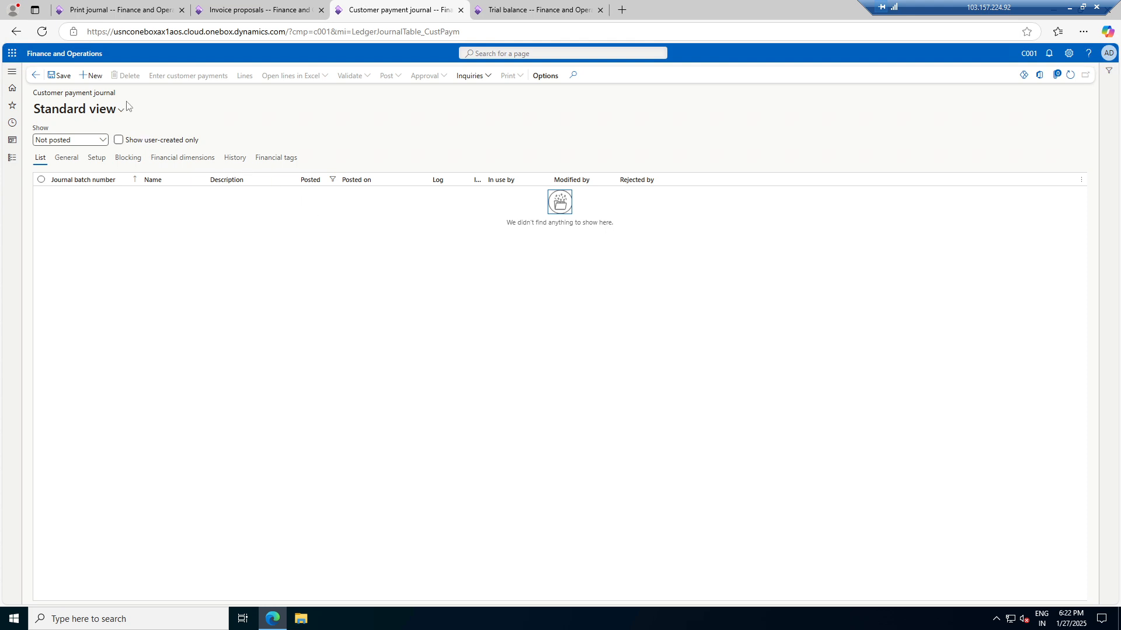
{"action": "left_click", "coordinate": [91, 75]}
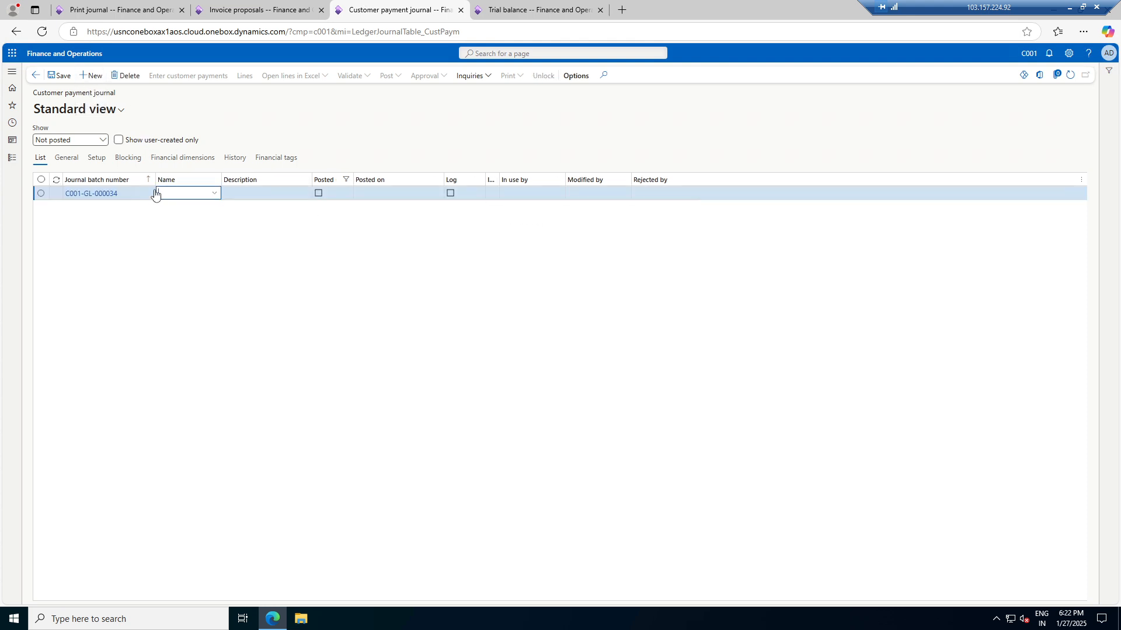
{"action": "left_click", "coordinate": [216, 194]}
{"action": "left_click", "coordinate": [213, 218]}
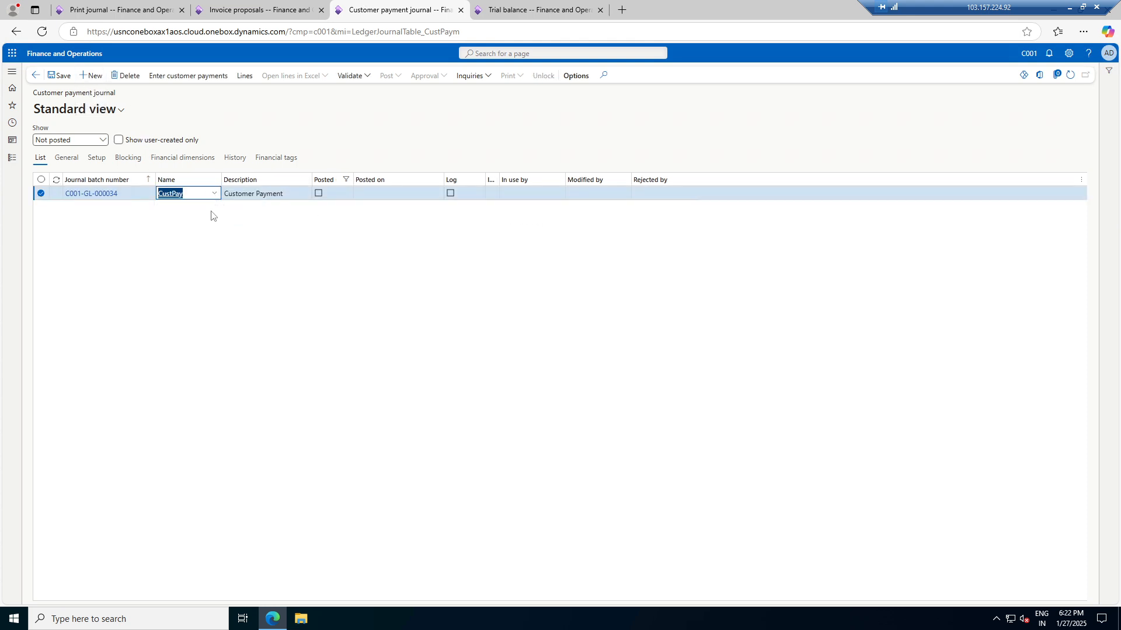
{"action": "left_click", "coordinate": [243, 76]}
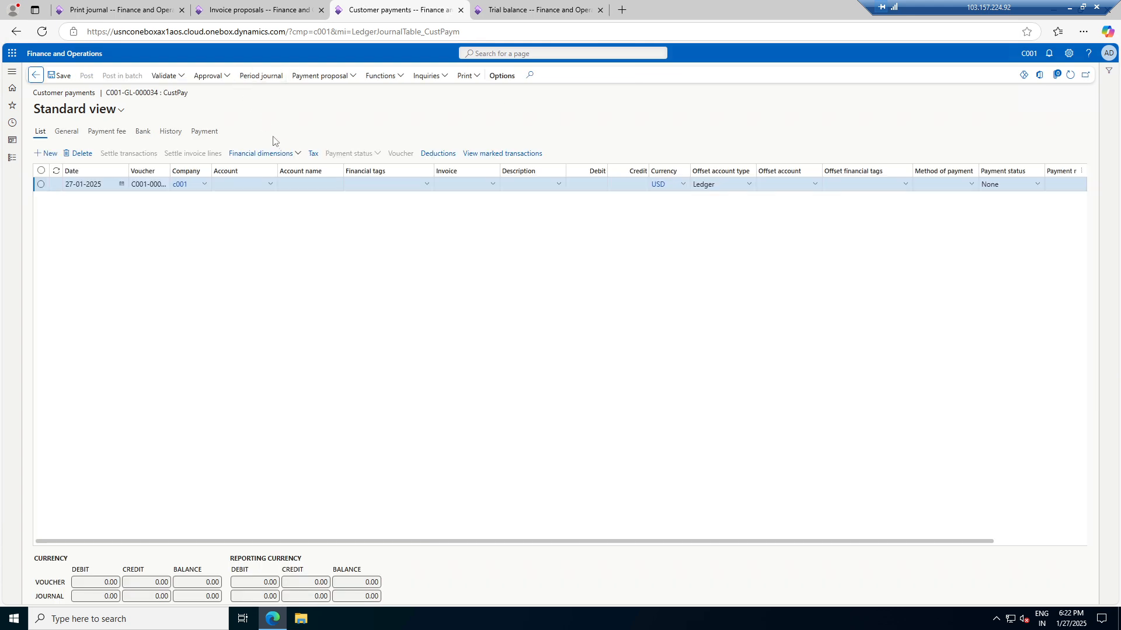
Enter customer C001-000001 on the payment line, save, and mark invoice C001-000003 (110.00) for settlement
{"action": "left_click", "coordinate": [272, 184]}
{"action": "left_click", "coordinate": [270, 184]}
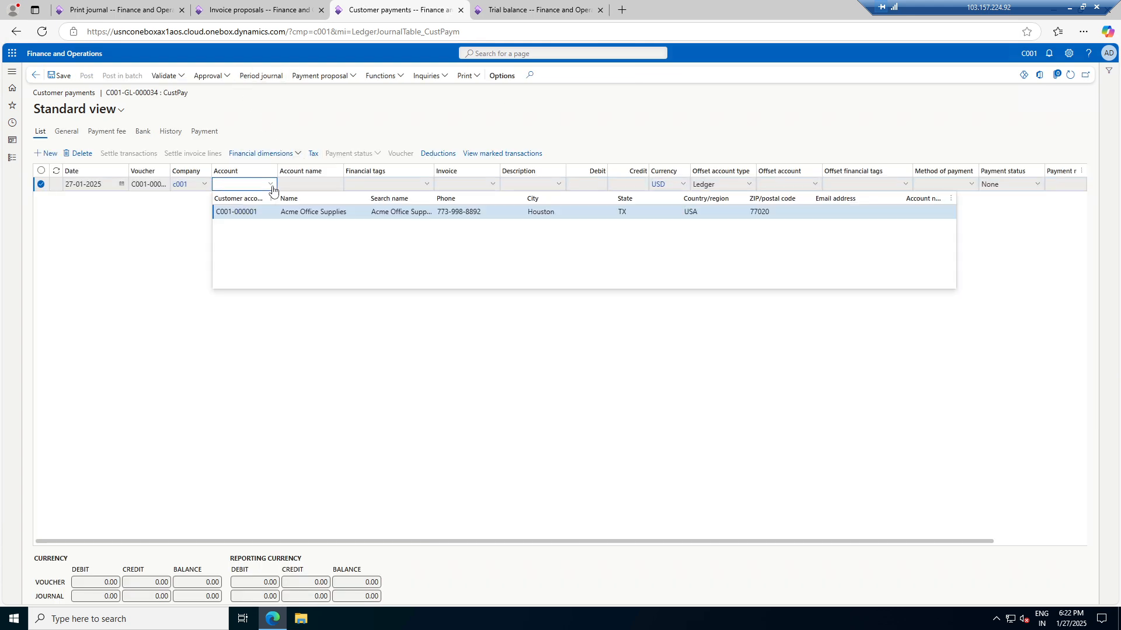
{"action": "left_click", "coordinate": [267, 212]}
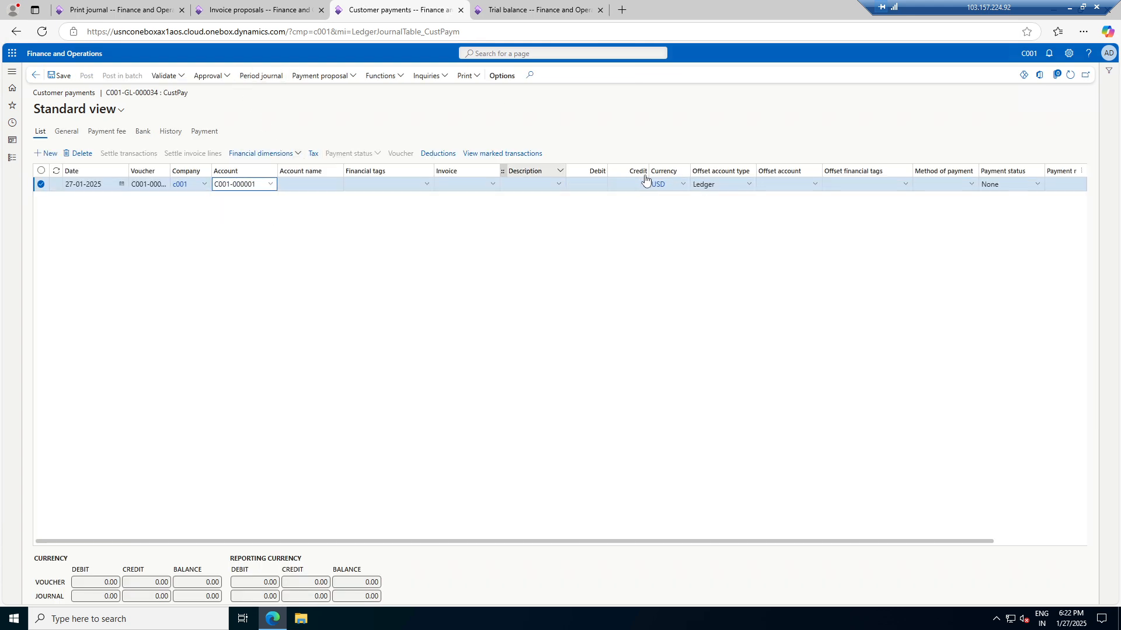
{"action": "left_click", "coordinate": [61, 75]}
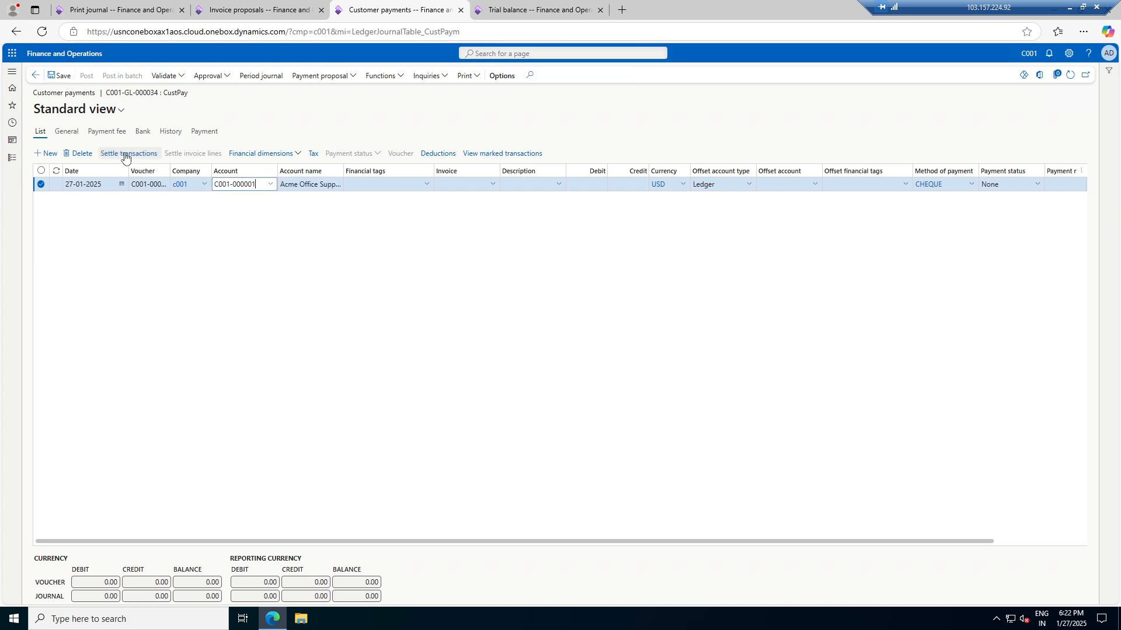
{"action": "left_click", "coordinate": [126, 153]}
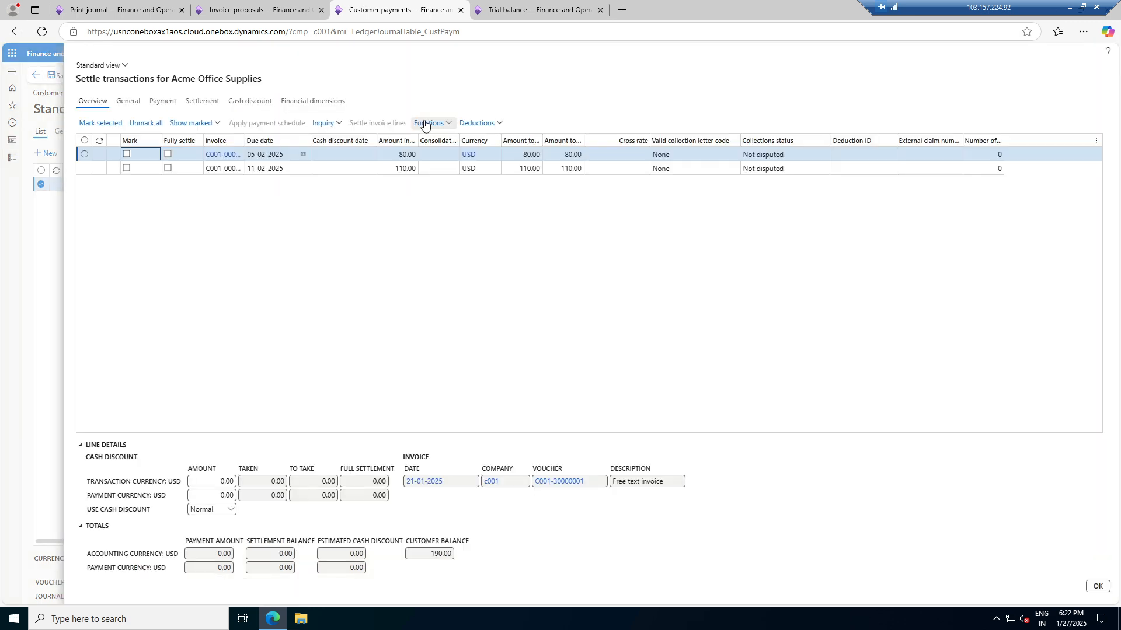
{"action": "left_click", "coordinate": [127, 168]}
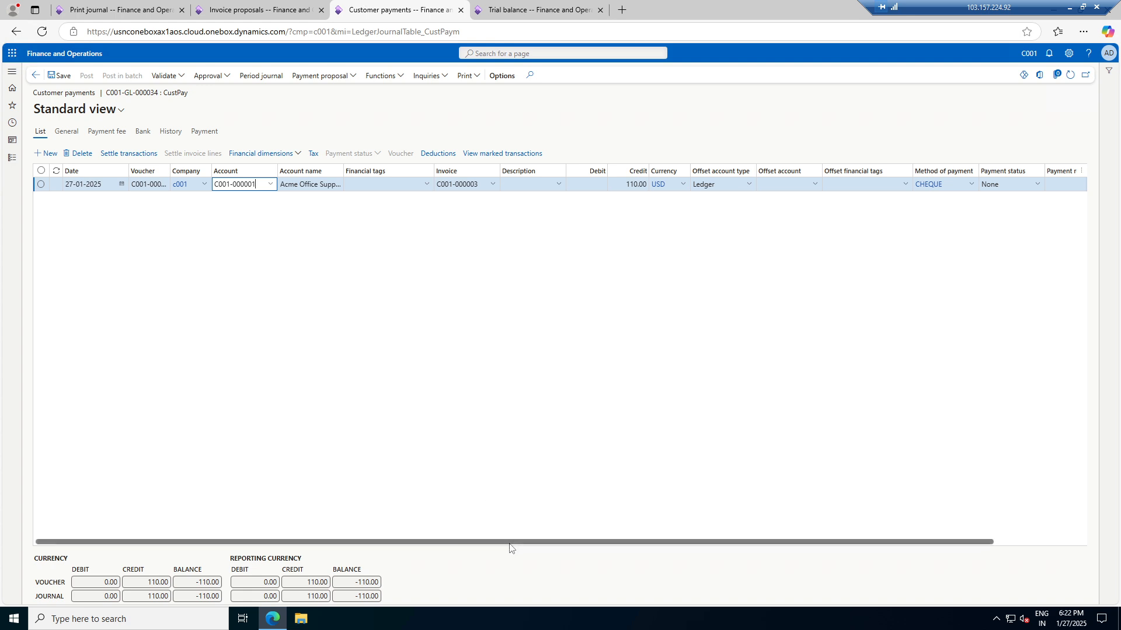
Set the payment line's offset account type to Bank with offset account B001
{"action": "left_click_drag", "start_coordinate": [513, 541], "coordinate": [675, 308]}
{"action": "left_click", "coordinate": [649, 186]}
{"action": "left_click", "coordinate": [621, 303]}
{"action": "left_click", "coordinate": [716, 185]}
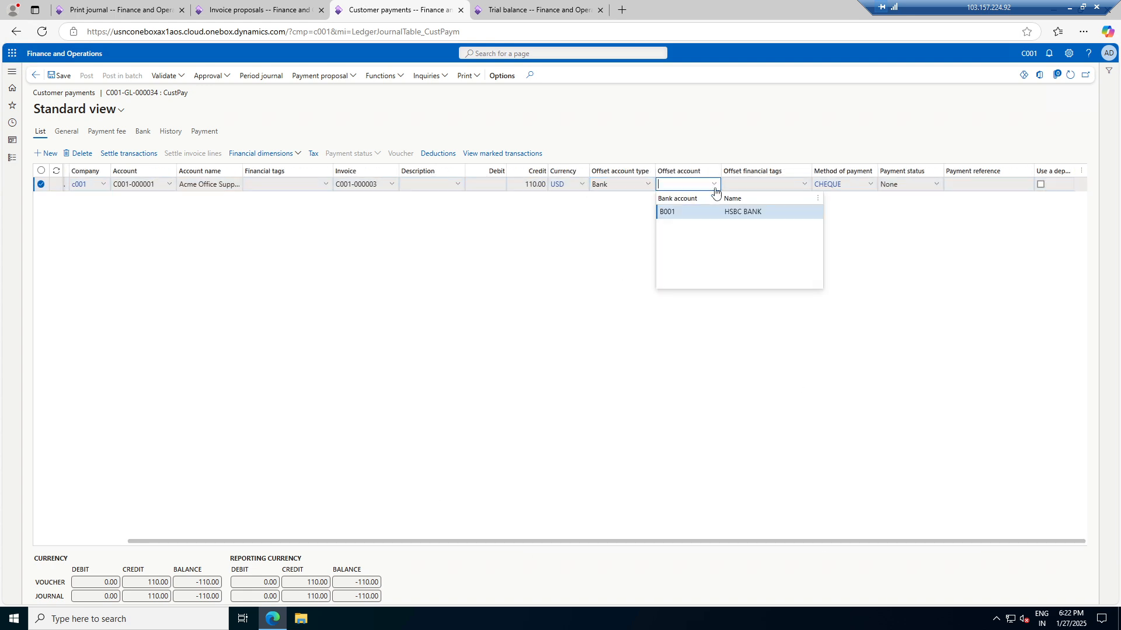
{"action": "left_click", "coordinate": [672, 211]}
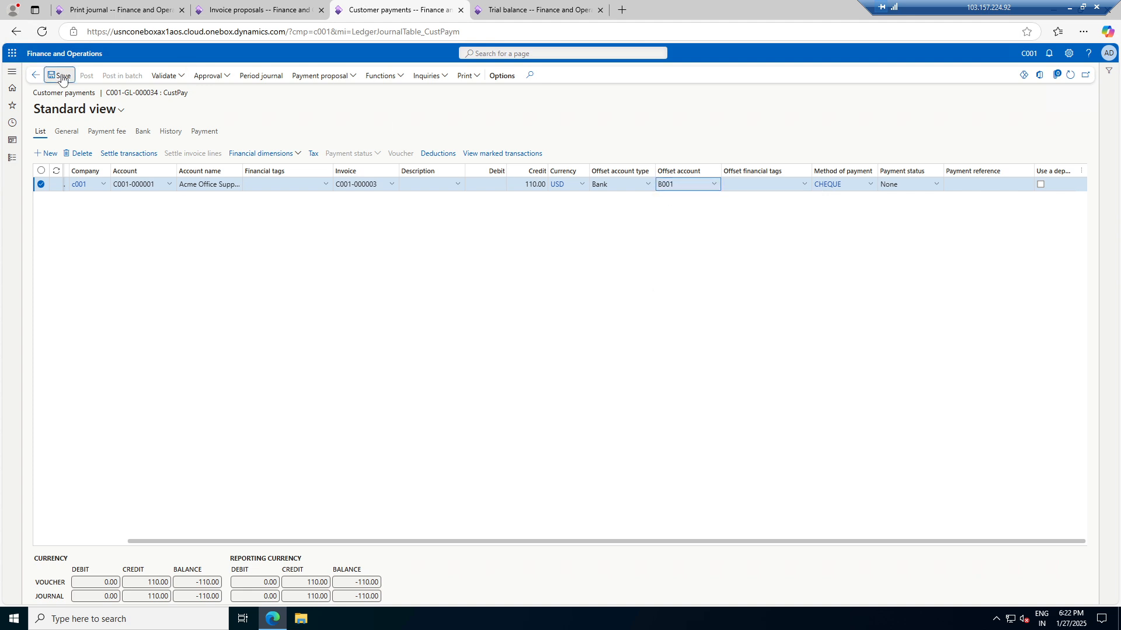
Validate, approve and post the customer payment journal
{"action": "left_click", "coordinate": [180, 80]}
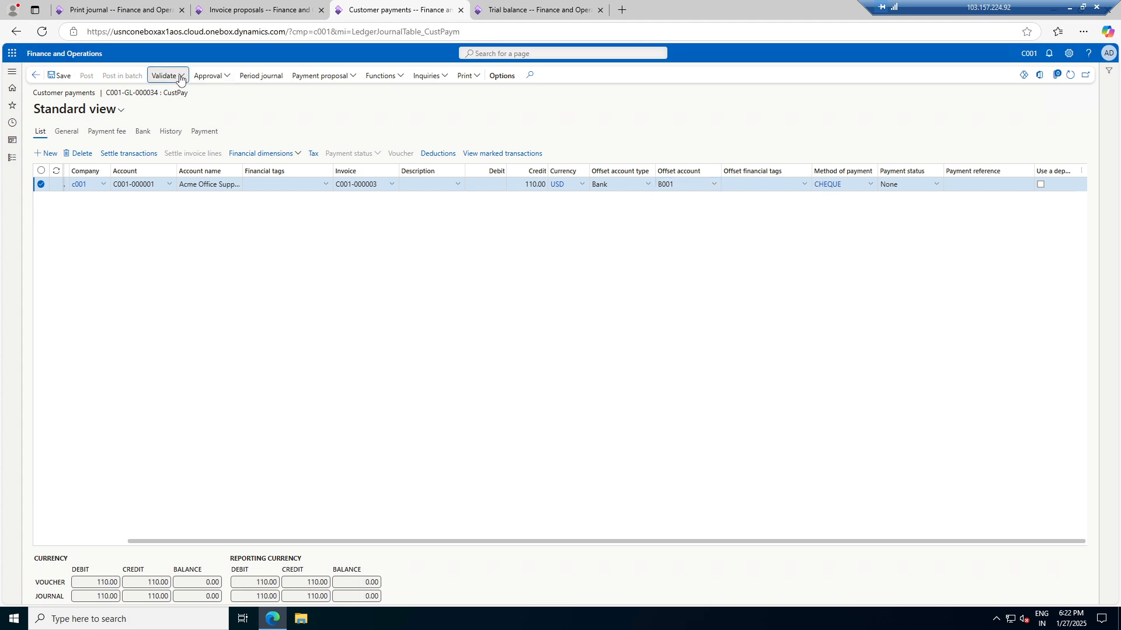
{"action": "key", "text": "Escape"}
{"action": "left_click", "coordinate": [213, 81]}
{"action": "left_click", "coordinate": [223, 79]}
{"action": "left_click", "coordinate": [223, 80]}
{"action": "left_click", "coordinate": [213, 107]}
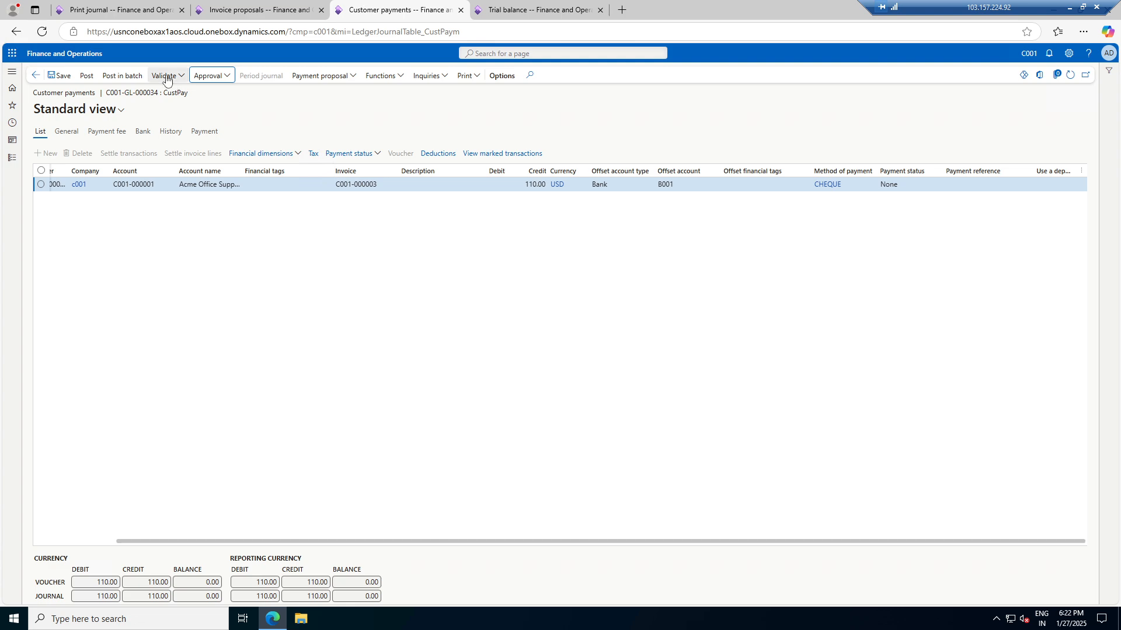
{"action": "left_click", "coordinate": [86, 77]}
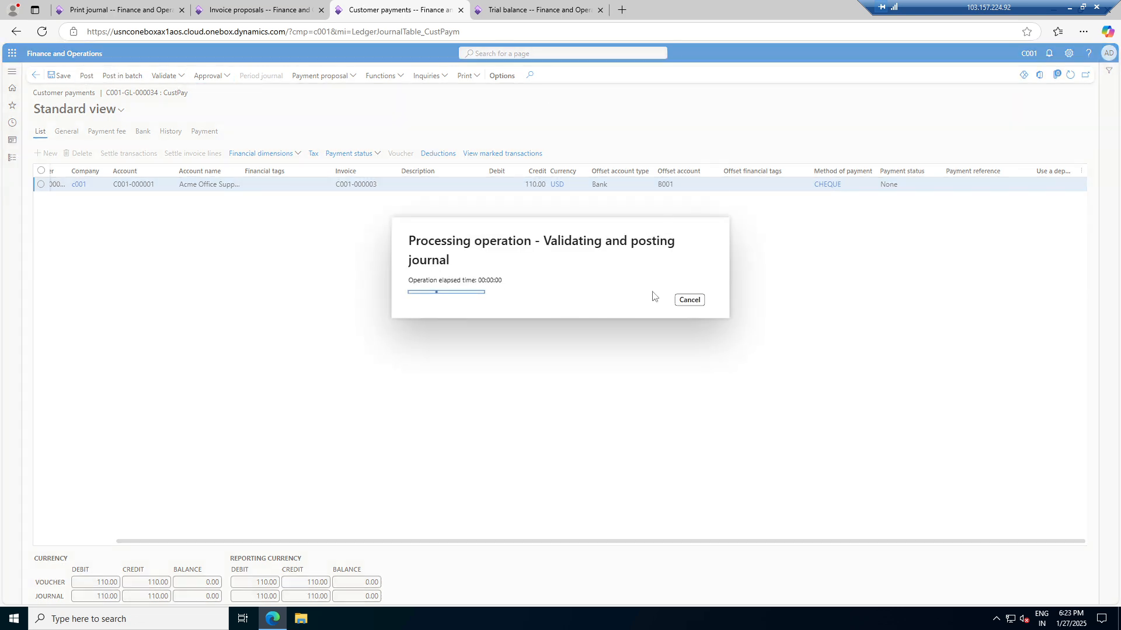
Recalculate the trial balance to include the posted 110.00 payment
{"action": "left_click", "coordinate": [246, 8]}
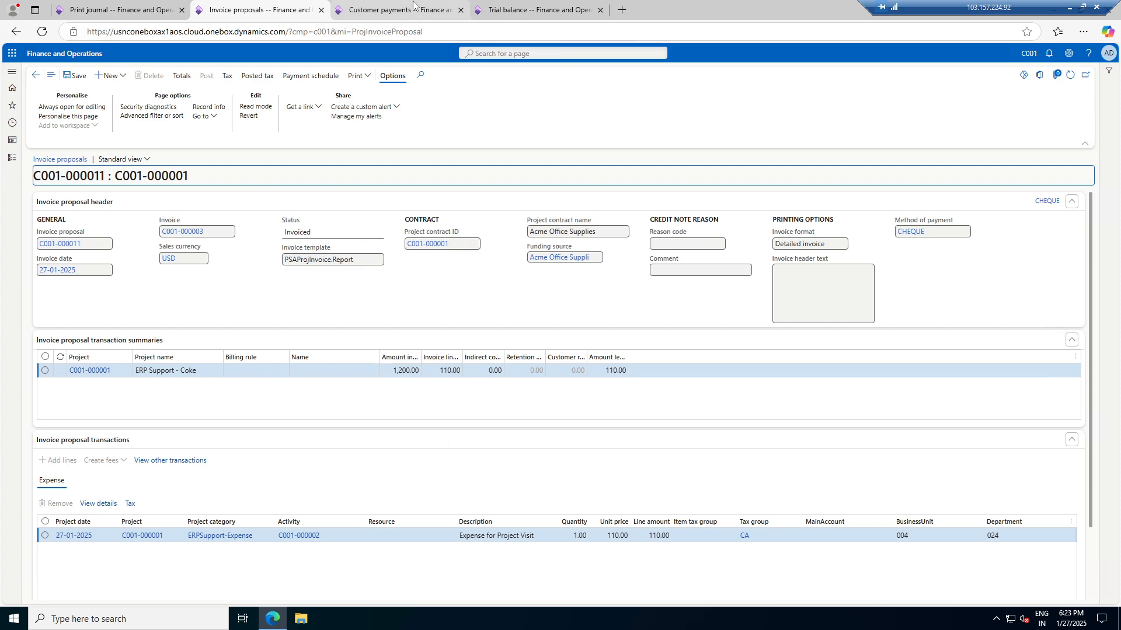
{"action": "key", "text": "ctrl+Tab"}
{"action": "key", "text": "ctrl+Tab"}
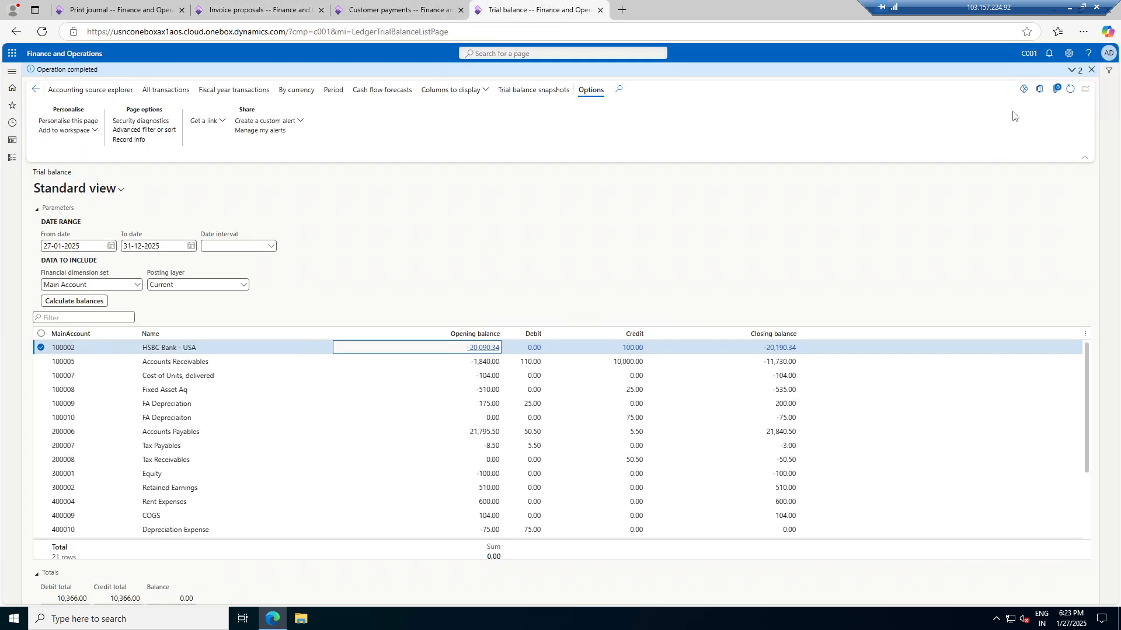
{"action": "left_click", "coordinate": [84, 302]}
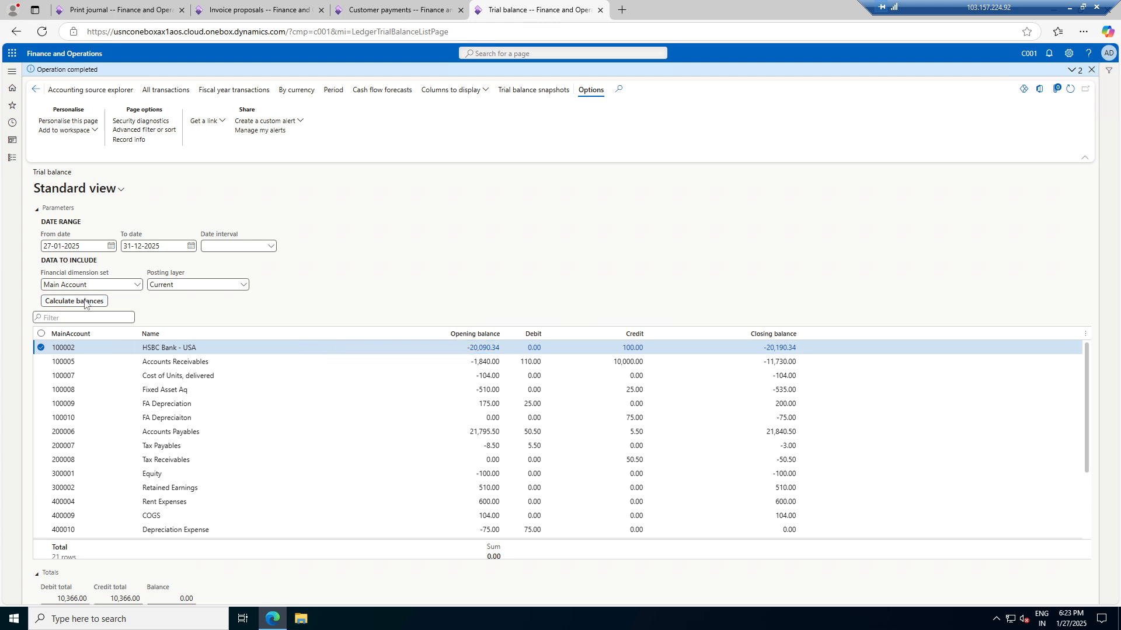
Open customer C001-000001's transactions from All customers to confirm the 110.00 payment
{"action": "left_click", "coordinate": [366, 7]}
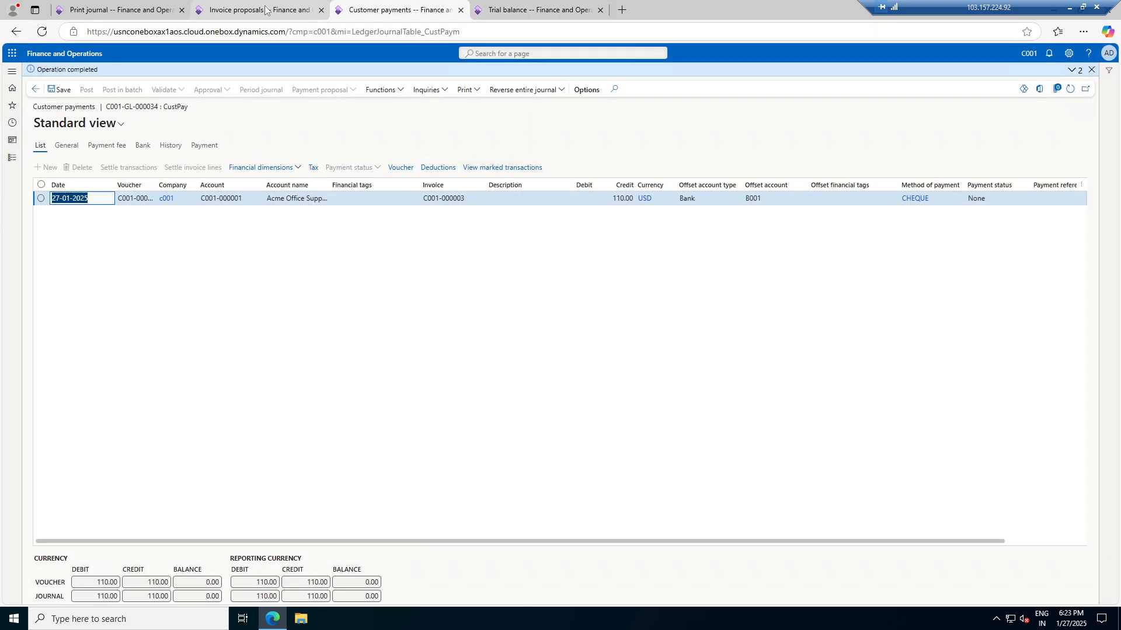
{"action": "left_click", "coordinate": [12, 159]}
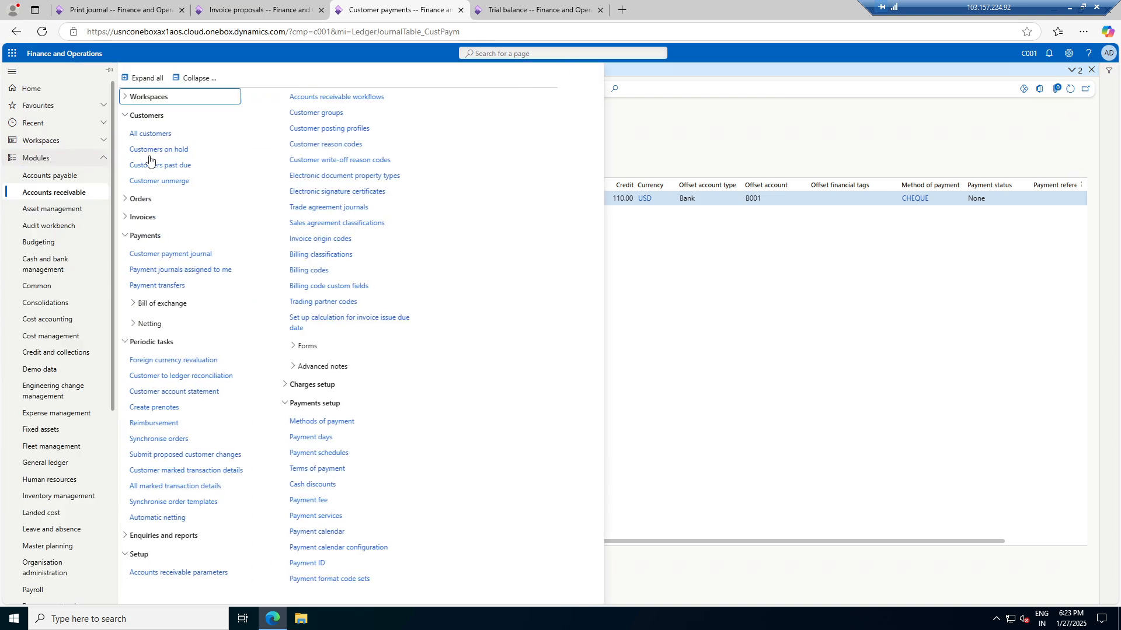
{"action": "left_click", "coordinate": [162, 132]}
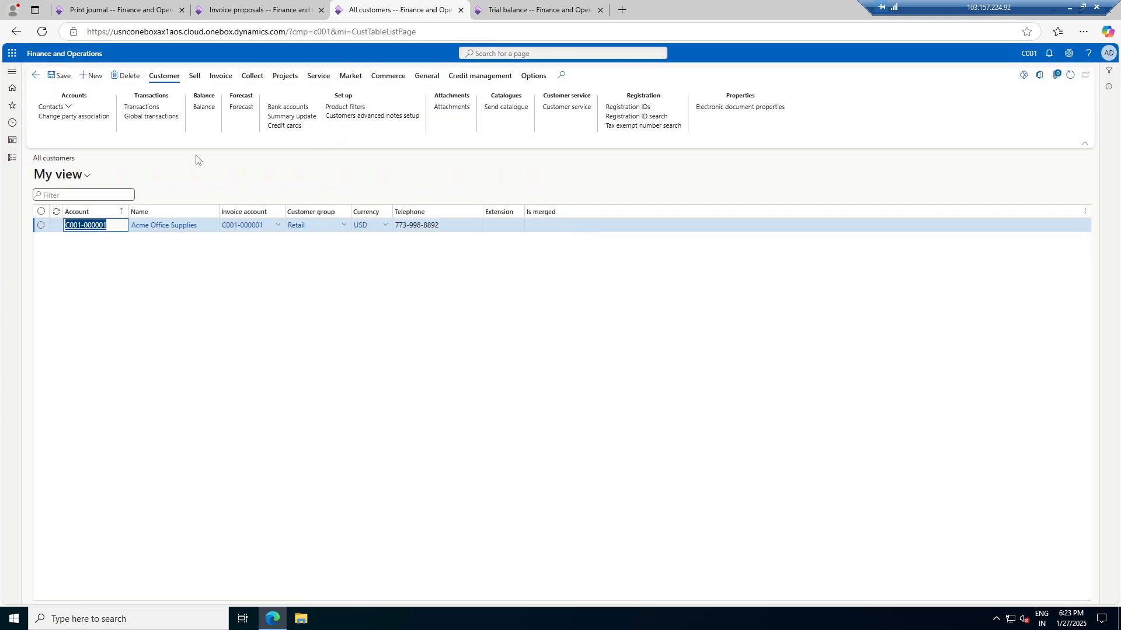
{"action": "left_click", "coordinate": [161, 109]}
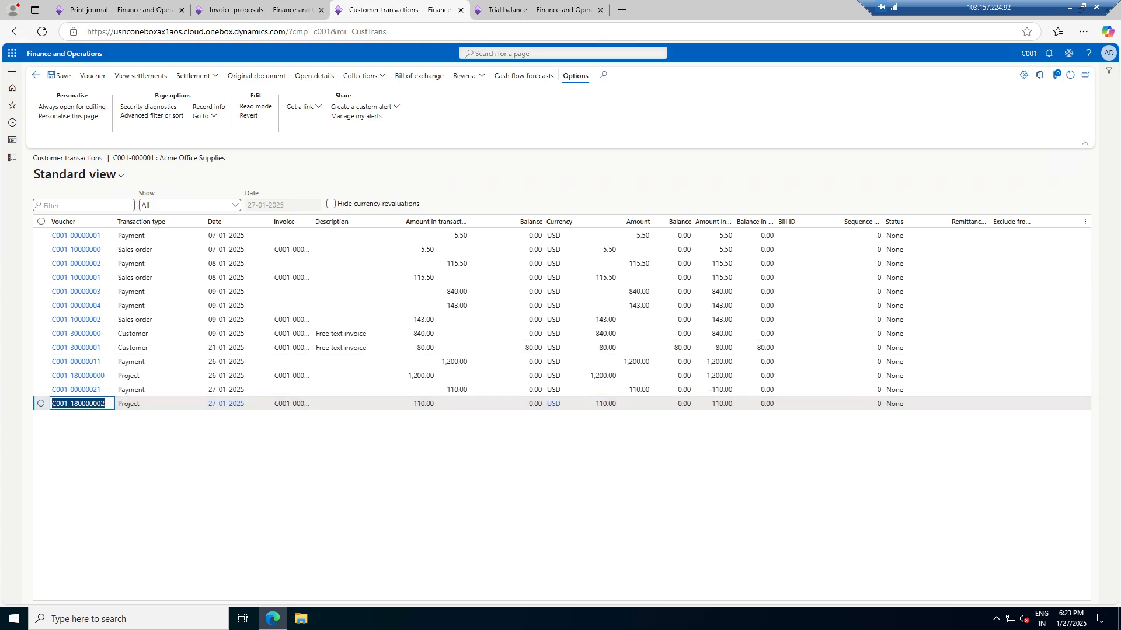
Review the trial balance: Accounts Receivables credit 10,110.00, totals 10,476.00 each
{"action": "left_click", "coordinate": [537, 10]}
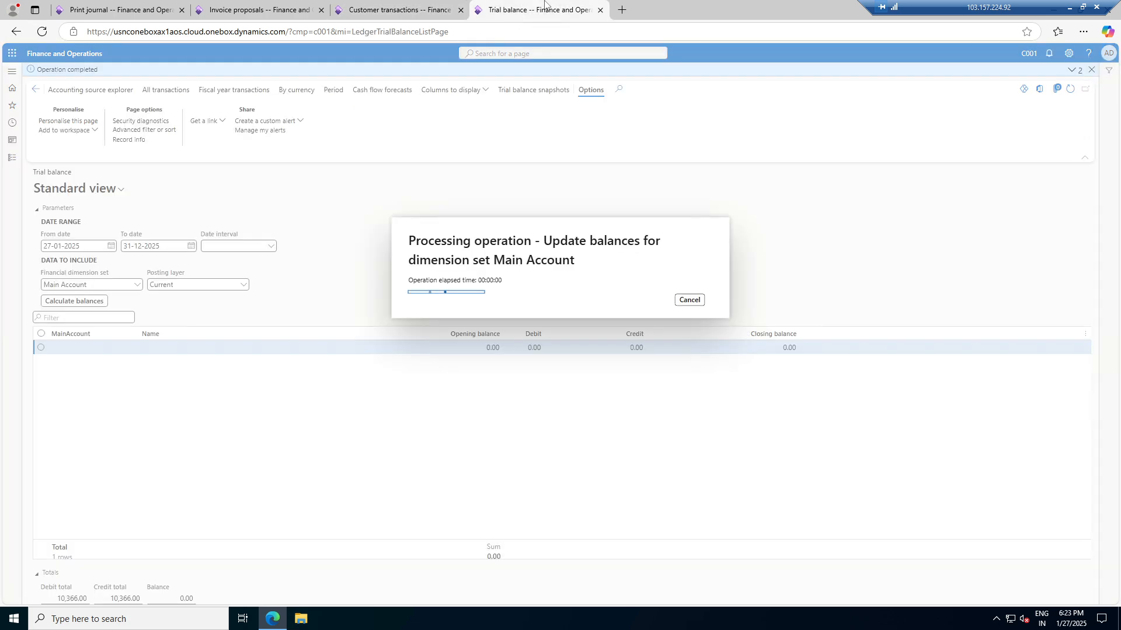
{"action": "scroll", "coordinate": [525, 419], "scroll_direction": "down", "scroll_amount": 1}
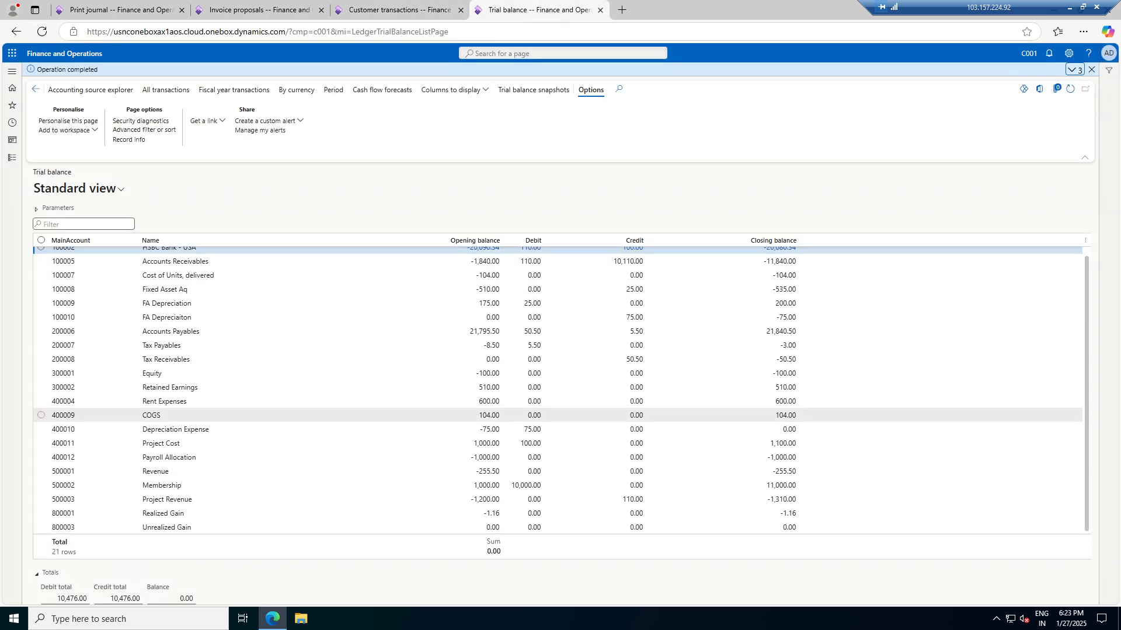
{"action": "scroll", "coordinate": [525, 419], "scroll_direction": "up", "scroll_amount": 1}
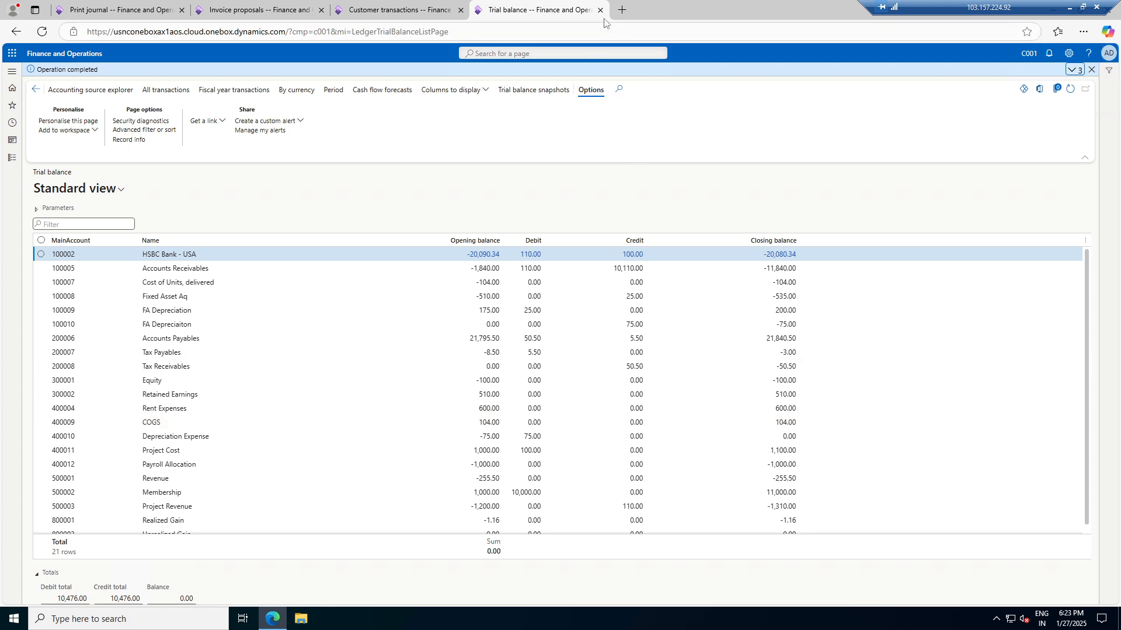
Close the fee journal report and step back through the expense journal to All projects
{"action": "left_click", "coordinate": [257, 10]}
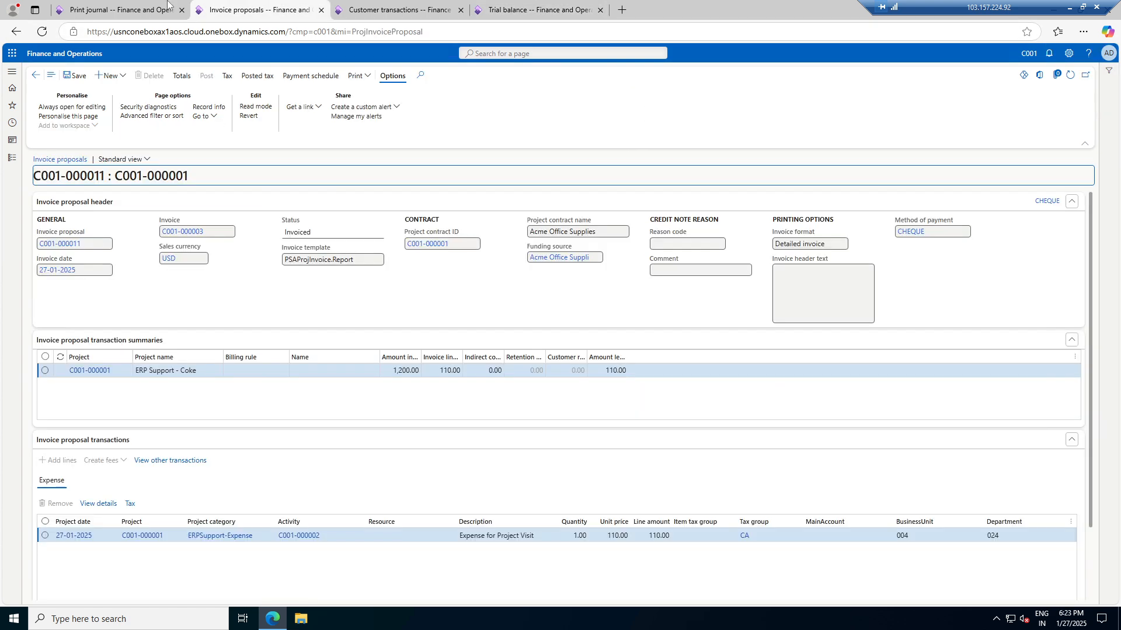
{"action": "left_click", "coordinate": [146, 4]}
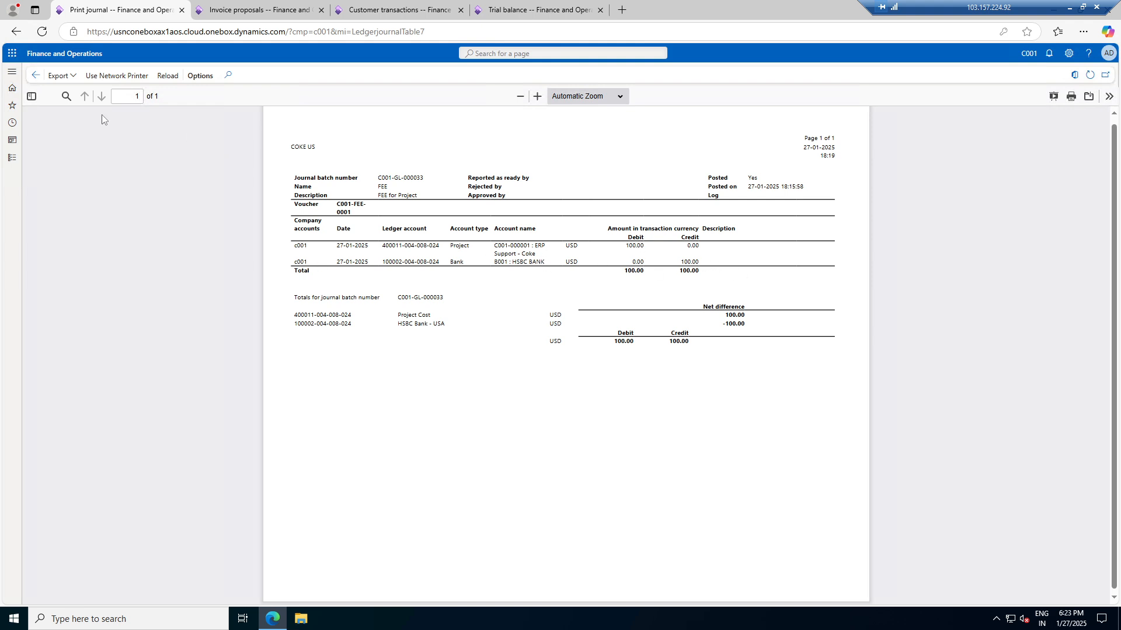
{"action": "left_click", "coordinate": [34, 76]}
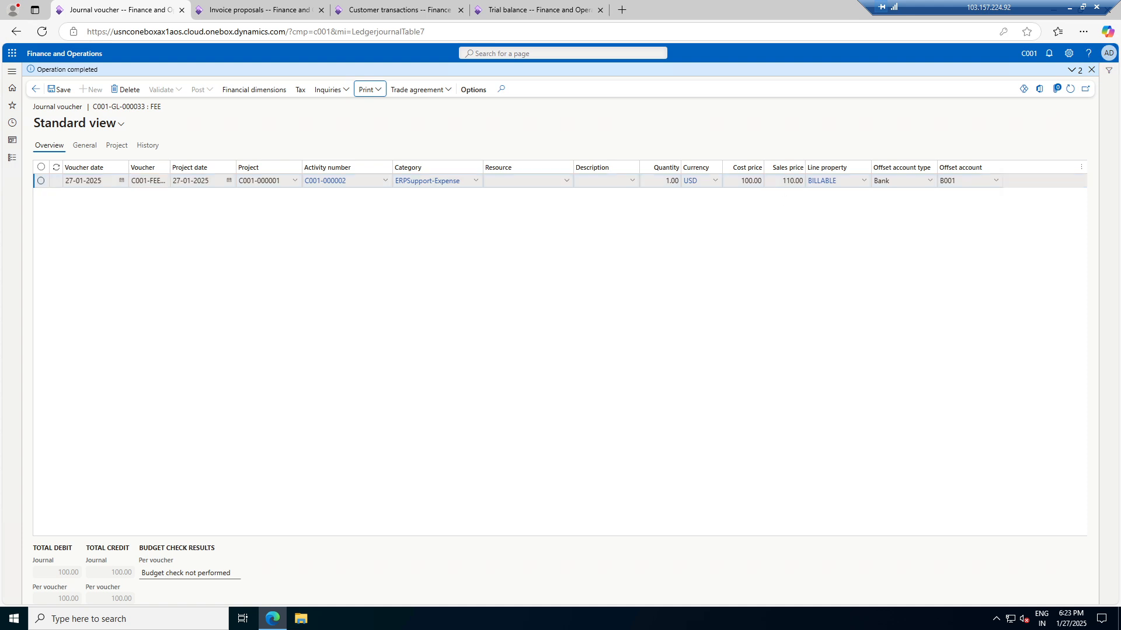
{"action": "left_click", "coordinate": [35, 93]}
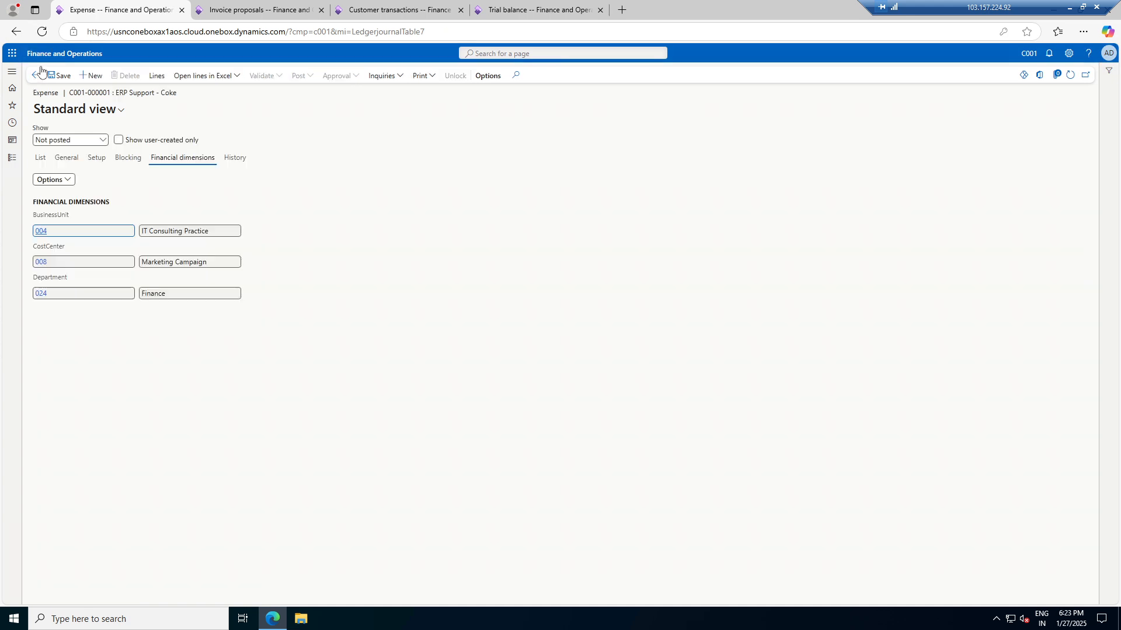
{"action": "left_click", "coordinate": [37, 75]}
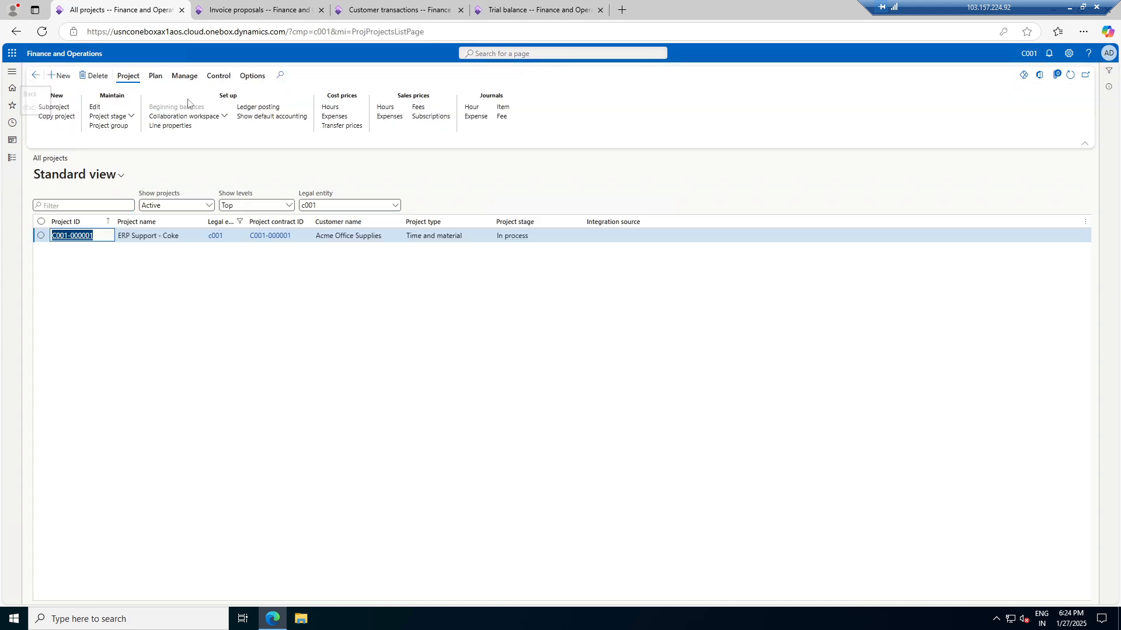